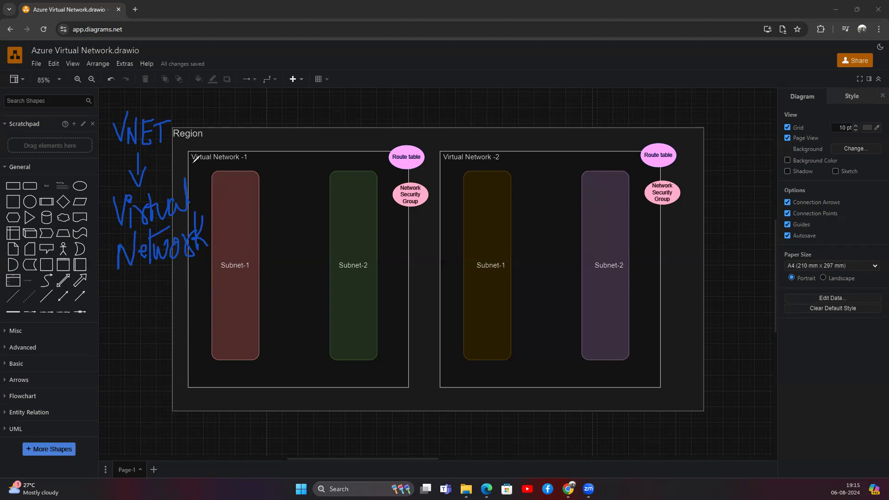
Extend the handwritten underline beneath the Virtual Network -1 label.
left_click_drag(202, 162, 231, 162)
Underline Subnet-2, tick the Route table and Network Security Group, and write an underlined 'Peering' note.
left_click_drag(337, 275, 371, 276)
left_click_drag(380, 149, 402, 134)
left_click_drag(384, 181, 412, 171)
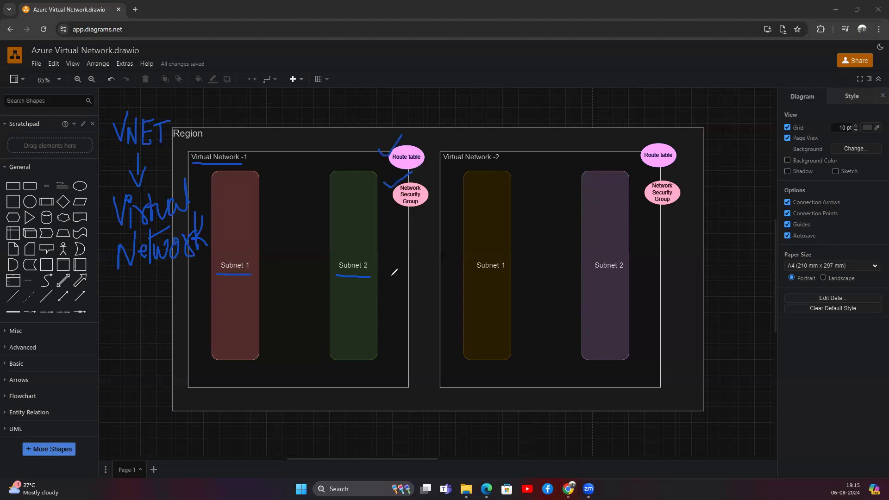
mouse_move(420, 99)
left_mouse_down()
mouse_move(418, 128)
mouse_move(430, 108)
mouse_move(427, 124)
mouse_move(439, 110)
mouse_move(458, 114)
mouse_move(460, 95)
mouse_move(484, 100)
mouse_move(482, 124)
left_mouse_up()
left_click_drag(428, 137, 464, 124)
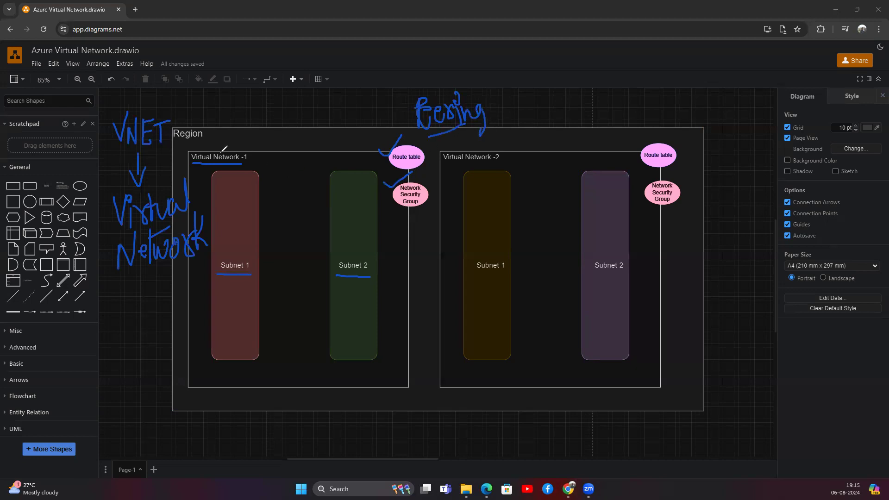
Tick both virtual networks, underline Virtual Network -2 and its two subnets, and nudge the Region container.
left_click_drag(251, 156, 274, 144)
left_click_drag(508, 158, 528, 137)
left_click_drag(443, 162, 504, 161)
left_click_drag(504, 273, 509, 273)
left_click_drag(594, 276, 646, 276)
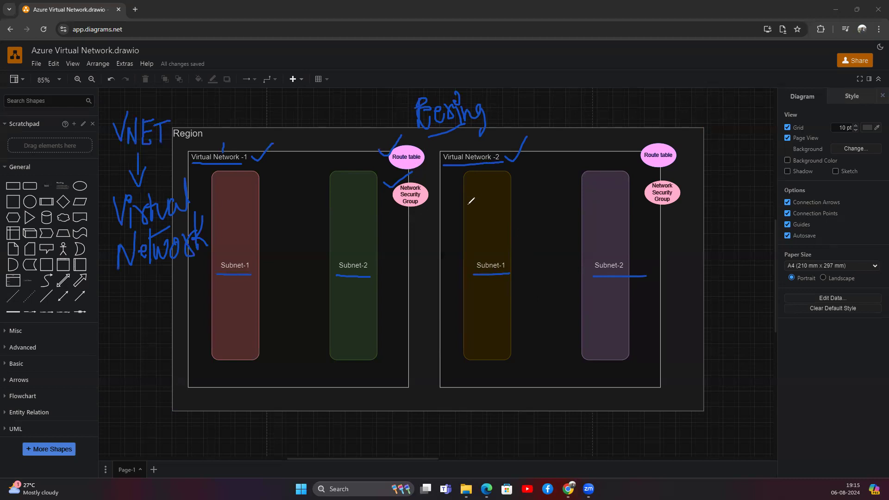
left_click_drag(182, 185, 185, 172)
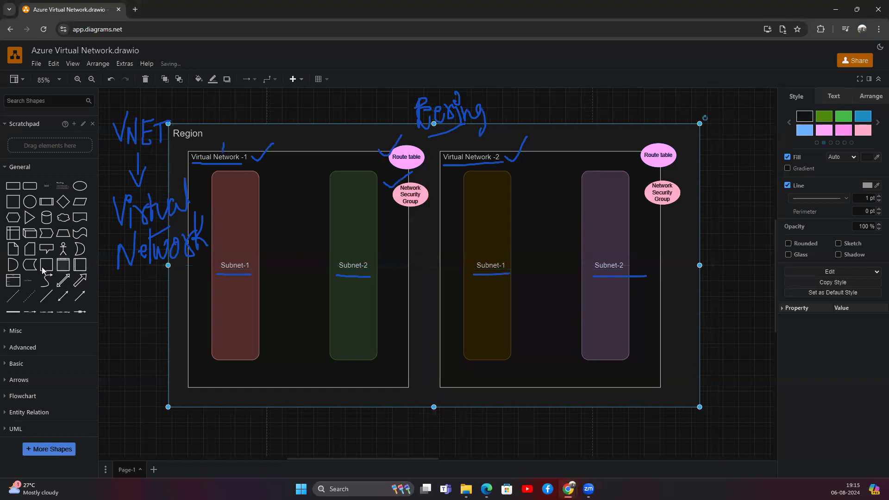
Erase the VNET notes, sketch VM boxes in both Subnet-1s, and draw a bracket labelled Peering.
mouse_move(160, 107)
left_mouse_down()
mouse_move(132, 153)
mouse_move(145, 248)
mouse_move(283, 139)
mouse_move(438, 155)
mouse_move(434, 166)
mouse_move(520, 143)
mouse_move(453, 145)
mouse_move(449, 97)
mouse_move(434, 122)
left_mouse_up()
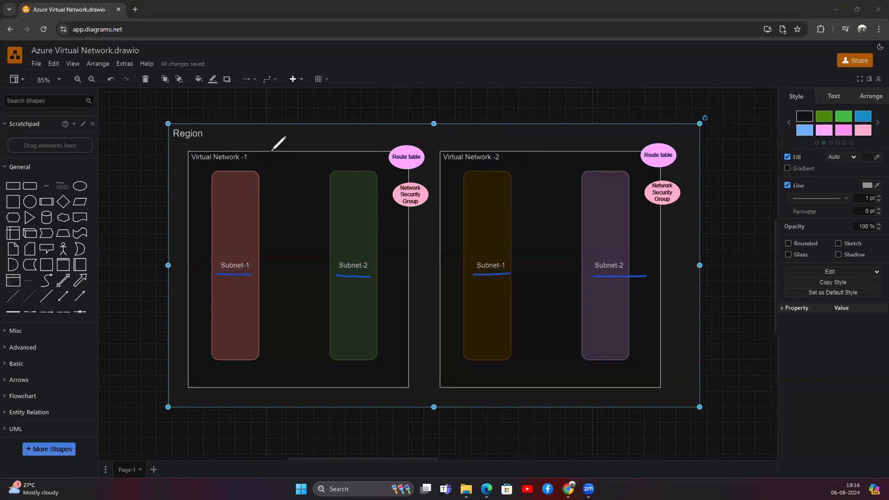
mouse_move(228, 224)
left_mouse_down()
mouse_move(231, 243)
mouse_move(248, 232)
mouse_move(236, 218)
mouse_move(240, 194)
left_mouse_up()
mouse_move(473, 211)
left_mouse_down()
mouse_move(501, 238)
mouse_move(501, 204)
mouse_move(477, 209)
mouse_move(489, 187)
mouse_move(499, 184)
mouse_move(506, 202)
left_mouse_up()
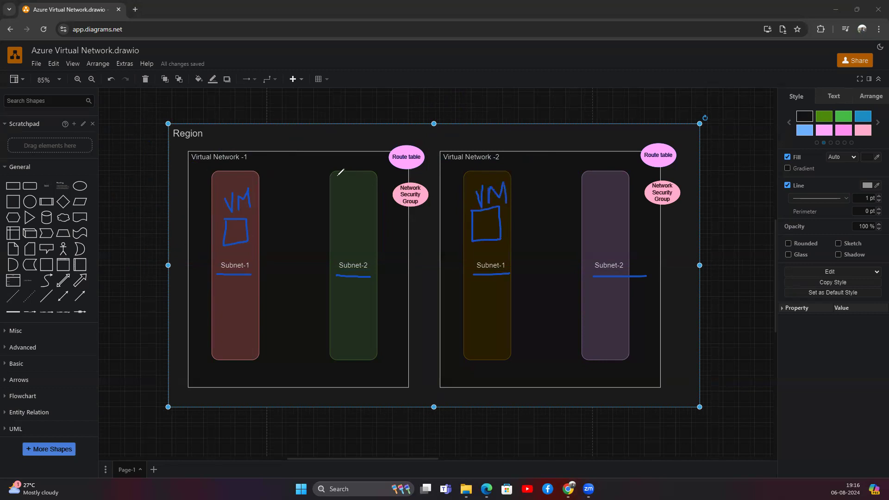
mouse_move(342, 132)
left_mouse_down()
mouse_move(528, 132)
mouse_move(529, 149)
left_mouse_up()
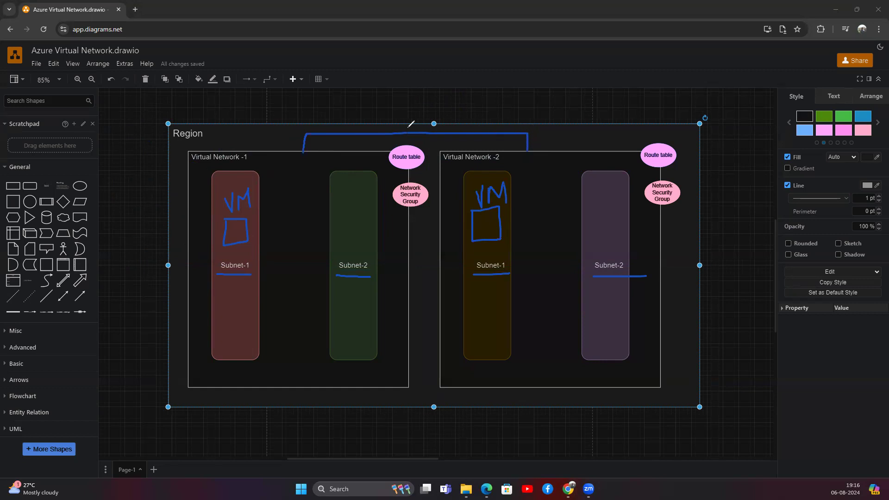
mouse_move(394, 116)
left_mouse_down()
mouse_move(443, 123)
mouse_move(447, 105)
mouse_move(466, 119)
mouse_move(468, 142)
mouse_move(496, 103)
mouse_move(525, 99)
mouse_move(550, 121)
mouse_move(551, 101)
mouse_move(554, 138)
mouse_move(578, 129)
mouse_move(581, 99)
left_mouse_up()
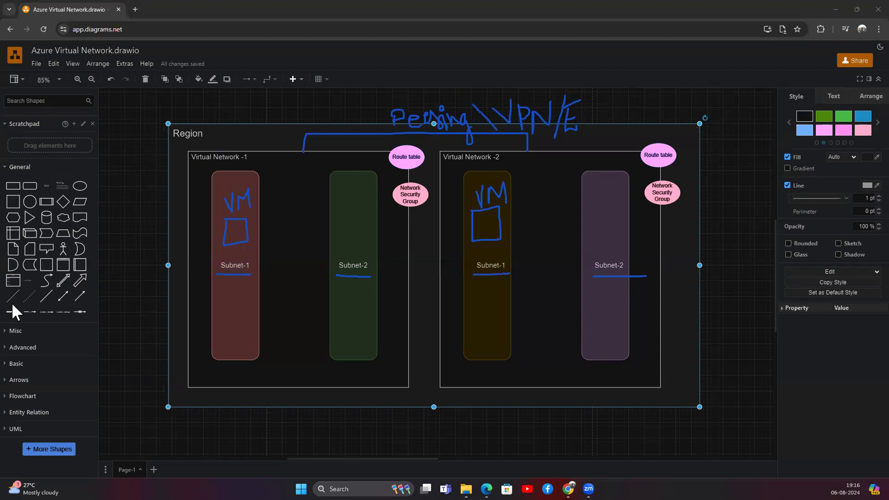
Replace stray strokes with '/Express' after VPN, then shift Subnet-1 of Virtual Network -1 slightly left.
mouse_move(565, 135)
left_mouse_down()
mouse_move(564, 108)
mouse_move(562, 121)
left_mouse_up()
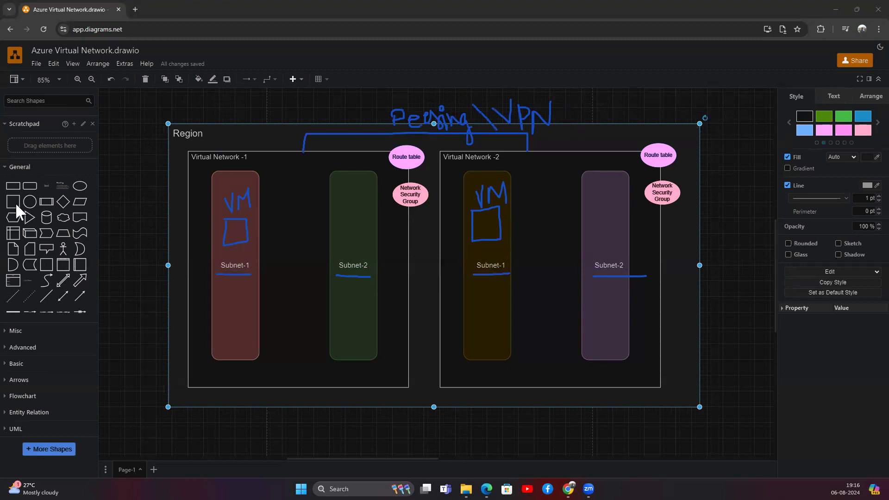
mouse_move(561, 92)
left_mouse_down()
mouse_move(553, 144)
mouse_move(582, 130)
left_mouse_up()
mouse_move(568, 121)
left_mouse_down()
mouse_move(580, 117)
mouse_move(579, 106)
mouse_move(599, 140)
left_mouse_up()
mouse_move(599, 120)
left_mouse_down()
mouse_move(585, 145)
mouse_move(602, 139)
mouse_move(620, 107)
mouse_move(639, 122)
mouse_move(658, 99)
mouse_move(671, 115)
mouse_move(680, 102)
mouse_move(702, 118)
mouse_move(700, 99)
left_mouse_up()
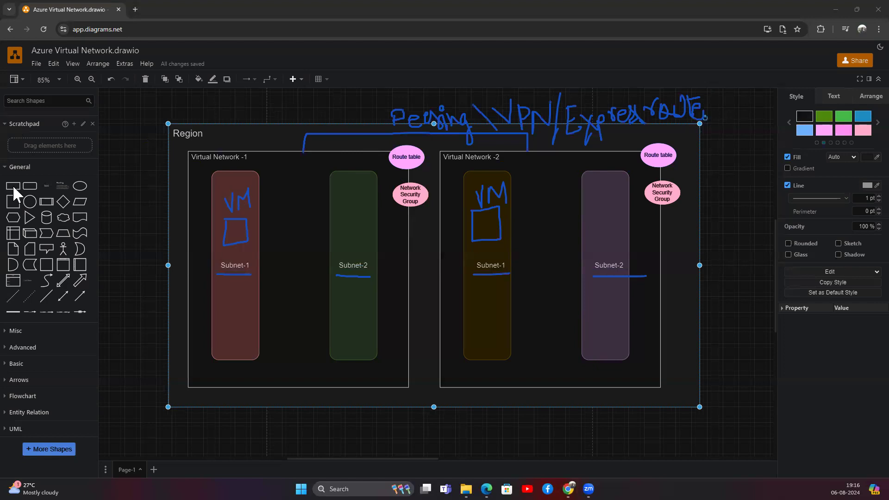
mouse_move(239, 210)
left_mouse_down()
mouse_move(232, 200)
mouse_move(246, 191)
mouse_move(248, 271)
mouse_move(376, 278)
mouse_move(380, 146)
mouse_move(412, 116)
mouse_move(750, 100)
mouse_move(631, 279)
mouse_move(473, 278)
mouse_move(487, 194)
mouse_move(478, 207)
left_mouse_up()
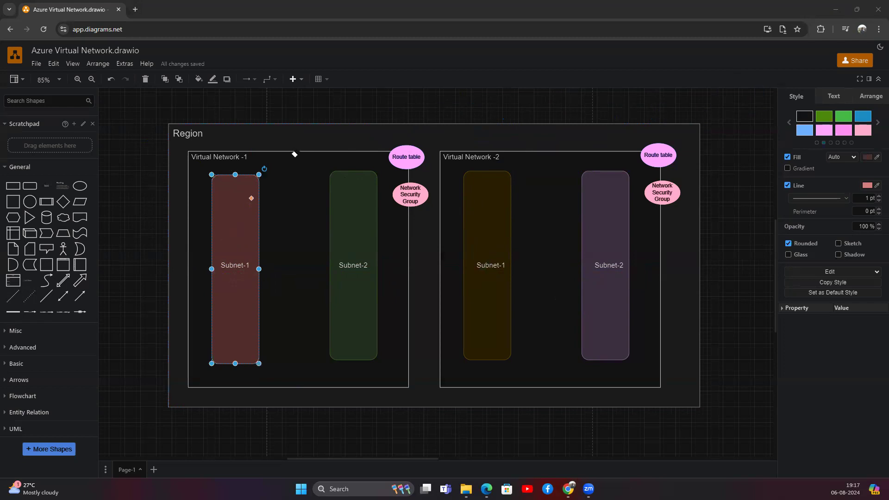
Deselect the draw.io canvas, switch to the Chrome window with the Azure portal, and maximise it.
left_click(267, 118)
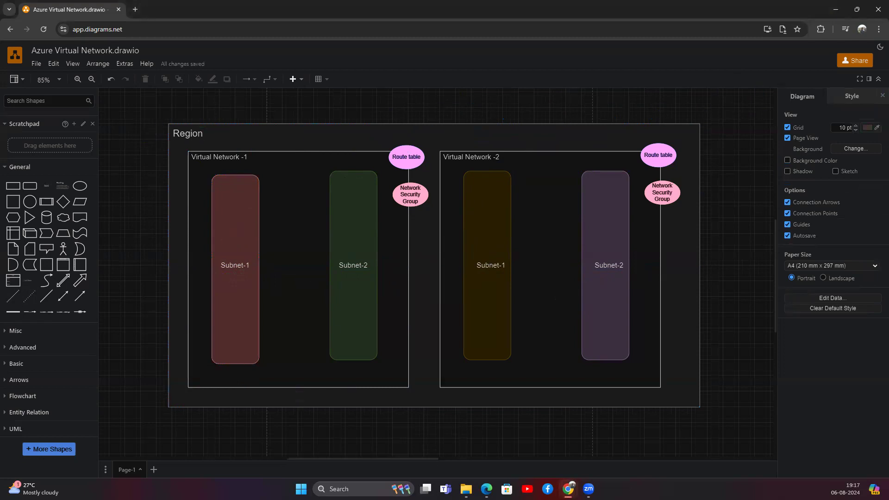
key("alt+Tab")
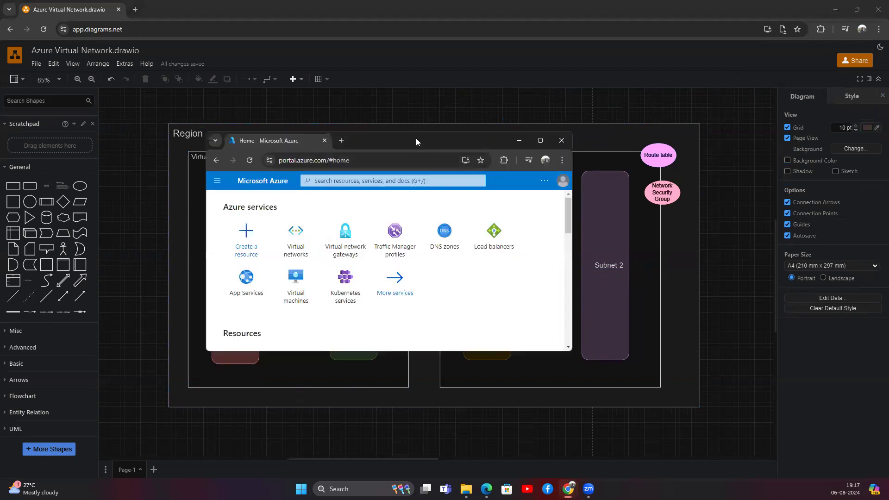
double_click(416, 141)
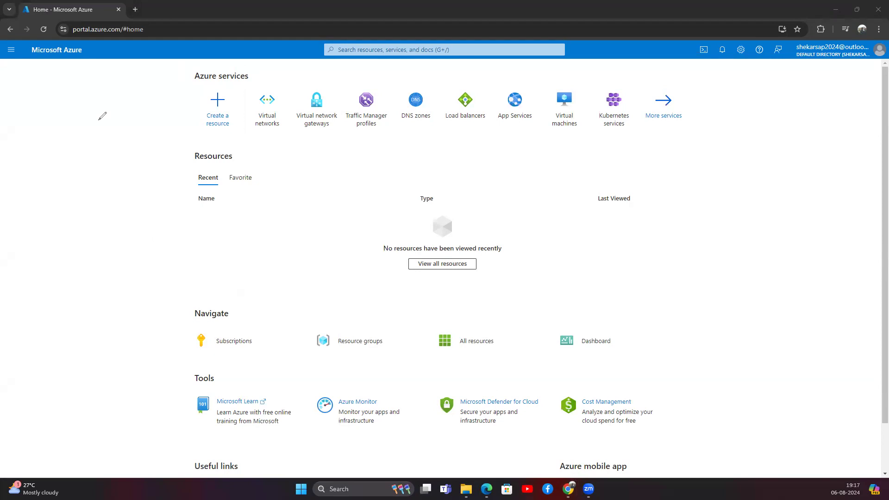
Handwrite 'Subscription' in the left margin of the Azure home page.
left_click_drag(93, 102, 99, 117)
mouse_move(100, 87)
left_mouse_down()
mouse_move(118, 115)
mouse_move(110, 120)
left_mouse_up()
mouse_move(123, 101)
left_mouse_down()
mouse_move(147, 111)
mouse_move(157, 139)
mouse_move(161, 116)
left_mouse_up()
mouse_move(167, 76)
left_mouse_down()
mouse_move(167, 117)
mouse_move(178, 81)
mouse_move(203, 106)
left_mouse_up()
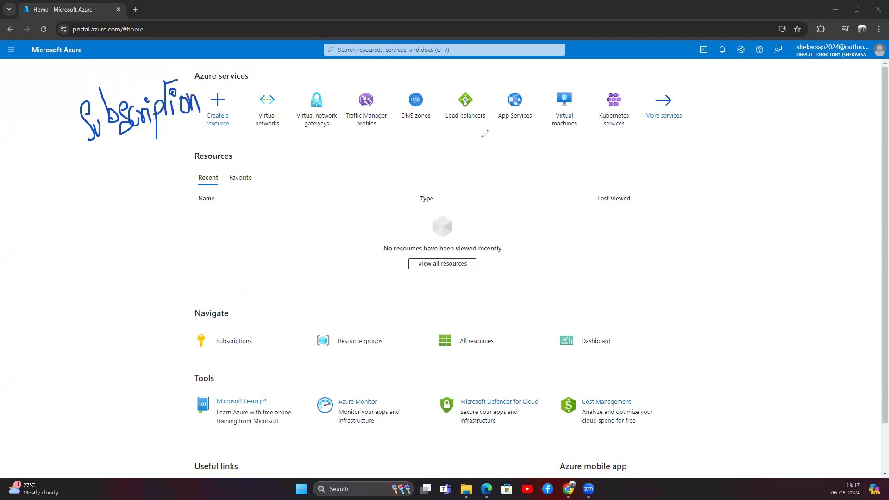
Write 'AD → MGMT Group' on the right side of the page.
mouse_move(733, 93)
left_mouse_down()
mouse_move(742, 130)
mouse_move(743, 110)
mouse_move(753, 132)
mouse_move(777, 143)
mouse_move(751, 180)
mouse_move(760, 157)
left_mouse_up()
mouse_move(733, 217)
left_mouse_down()
mouse_move(733, 195)
mouse_move(756, 213)
mouse_move(763, 204)
mouse_move(768, 216)
mouse_move(779, 172)
mouse_move(787, 195)
mouse_move(794, 158)
left_mouse_up()
mouse_move(774, 209)
left_mouse_down()
mouse_move(772, 250)
mouse_move(794, 211)
mouse_move(797, 243)
mouse_move(797, 219)
left_mouse_up()
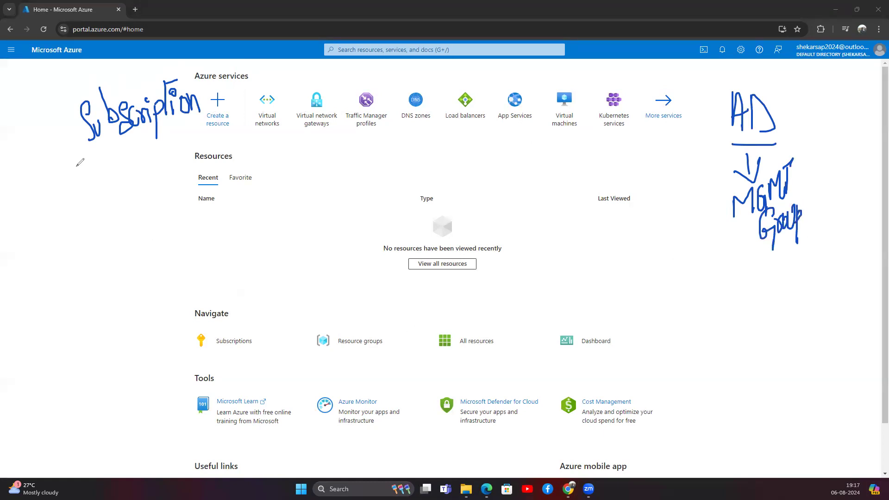
Draw arrows below Subscription leading to an underlined 'R.G' note.
mouse_move(46, 144)
left_mouse_down()
mouse_move(76, 135)
mouse_move(72, 149)
left_mouse_up()
mouse_move(55, 194)
left_mouse_down()
mouse_move(87, 190)
mouse_move(80, 204)
left_mouse_up()
mouse_move(100, 165)
left_mouse_down()
mouse_move(101, 200)
mouse_move(119, 194)
left_mouse_up()
left_click(124, 179)
mouse_move(149, 148)
left_mouse_down()
mouse_move(134, 154)
mouse_move(149, 206)
left_mouse_up()
mouse_move(97, 220)
left_mouse_down()
mouse_move(155, 216)
mouse_move(161, 231)
left_mouse_up()
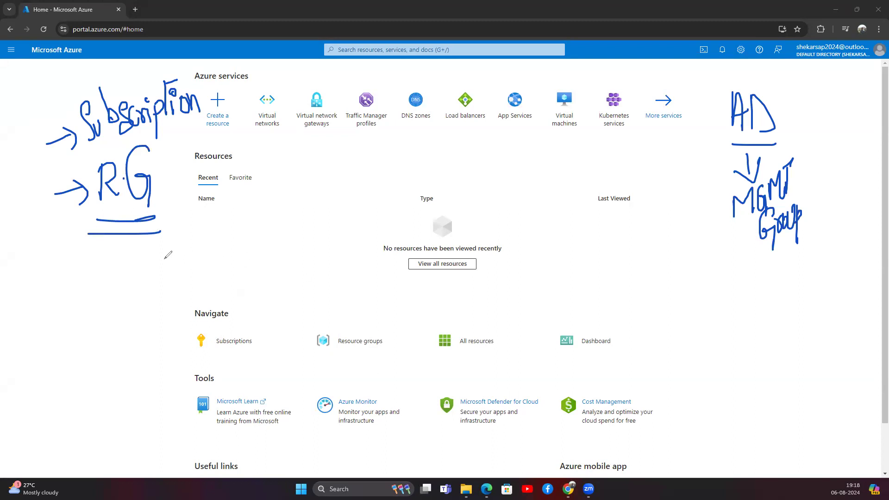
Write 'E Logically Seperately' below R.G, underlining Logically.
mouse_move(136, 240)
left_mouse_down()
mouse_move(128, 316)
mouse_move(156, 307)
mouse_move(154, 260)
mouse_move(167, 288)
mouse_move(189, 273)
mouse_move(196, 287)
mouse_move(211, 289)
mouse_move(202, 311)
left_mouse_up()
mouse_move(220, 260)
left_mouse_down()
mouse_move(219, 286)
mouse_move(219, 257)
mouse_move(241, 277)
left_mouse_up()
mouse_move(250, 264)
left_mouse_down()
mouse_move(245, 273)
mouse_move(254, 277)
left_mouse_up()
left_click_drag(256, 240, 254, 278)
left_click_drag(262, 239, 266, 307)
mouse_move(217, 285)
left_mouse_down()
mouse_move(254, 287)
mouse_move(248, 298)
left_mouse_up()
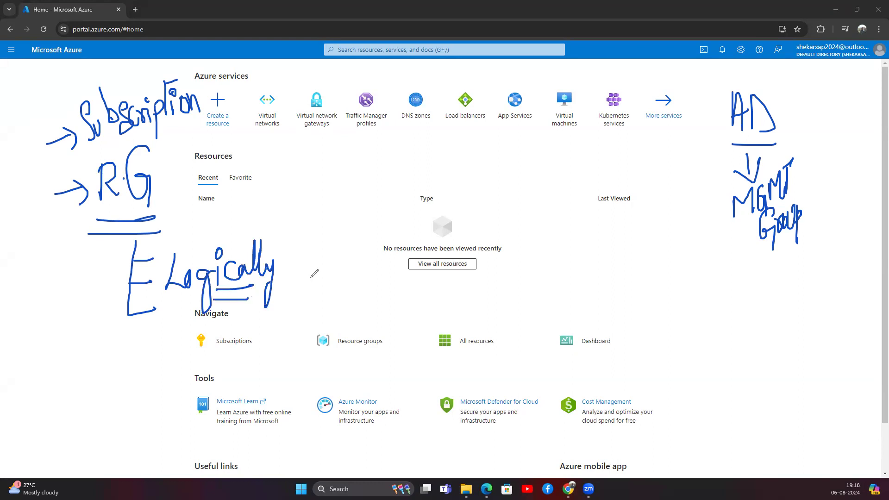
mouse_move(307, 236)
left_mouse_down()
mouse_move(300, 277)
mouse_move(315, 277)
left_mouse_up()
mouse_move(317, 265)
left_mouse_down()
mouse_move(318, 303)
mouse_move(319, 288)
mouse_move(365, 269)
mouse_move(385, 283)
left_mouse_up()
left_click_drag(383, 244, 406, 303)
left_click(394, 254)
left_click_drag(380, 250, 399, 242)
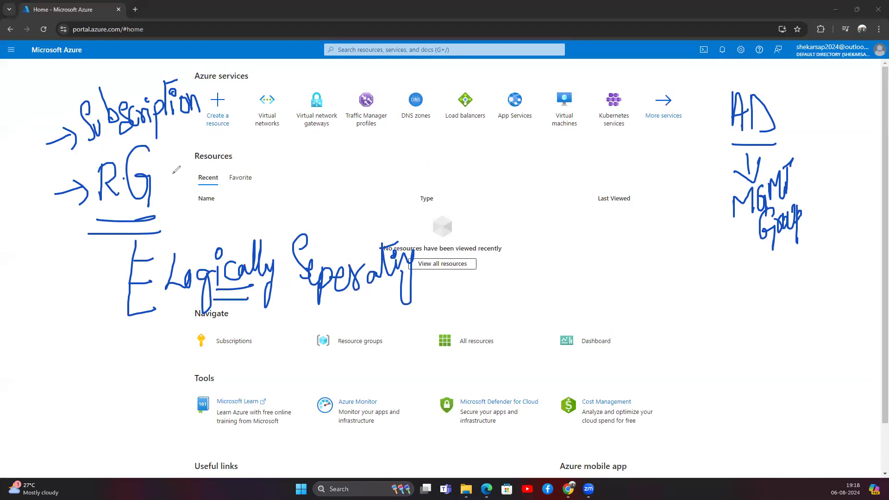
Write an underlined 'Org' and 'App' across the middle of the page.
mouse_move(470, 134)
left_mouse_down()
mouse_move(494, 135)
mouse_move(512, 176)
left_mouse_up()
left_click_drag(456, 176, 511, 169)
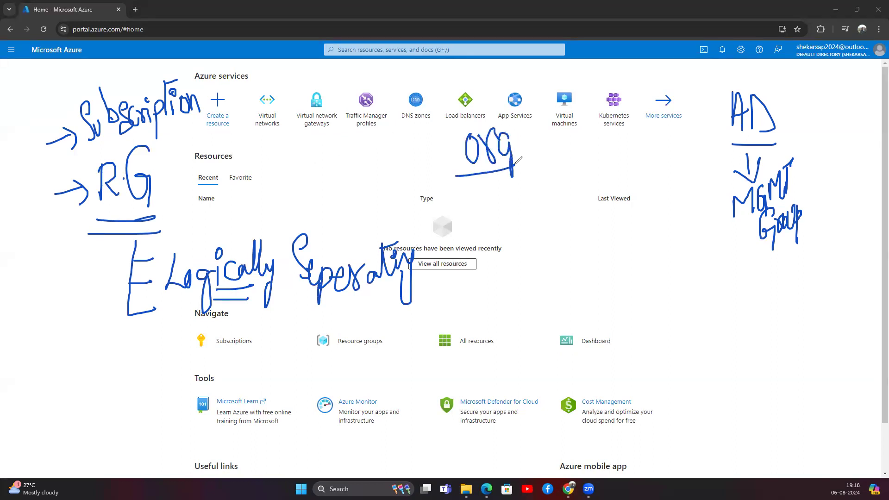
mouse_move(556, 186)
left_mouse_down()
mouse_move(578, 185)
mouse_move(582, 160)
mouse_move(600, 170)
mouse_move(608, 202)
left_mouse_up()
left_click_drag(609, 161, 609, 178)
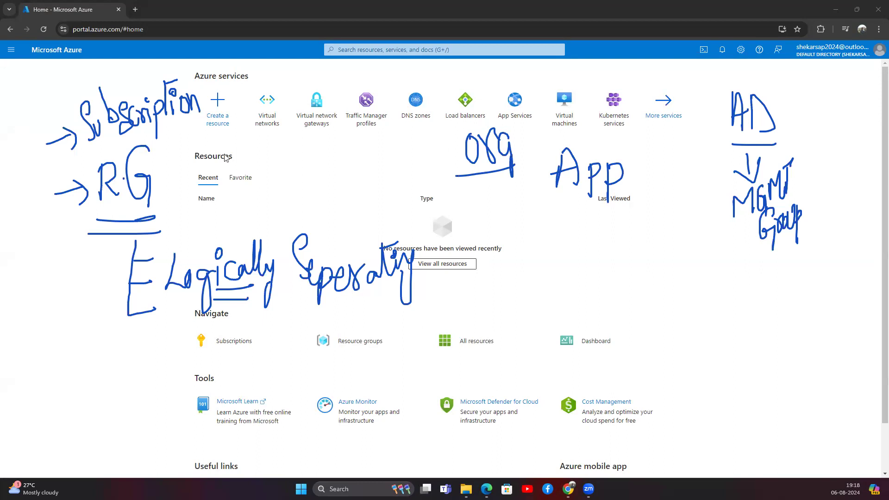
Draw branch lines under App and label them DEV, QA and SIT.
mouse_move(591, 201)
left_mouse_down()
mouse_move(548, 226)
mouse_move(488, 241)
mouse_move(464, 287)
mouse_move(463, 268)
mouse_move(464, 286)
mouse_move(494, 284)
mouse_move(492, 268)
mouse_move(520, 262)
left_mouse_up()
left_click_drag(565, 223, 571, 254)
mouse_move(567, 270)
left_mouse_down()
mouse_move(576, 304)
mouse_move(587, 277)
mouse_move(598, 277)
left_mouse_up()
mouse_move(592, 219)
left_mouse_down()
mouse_move(703, 216)
mouse_move(725, 250)
left_mouse_up()
left_click_drag(653, 218, 652, 264)
mouse_move(647, 267)
left_mouse_down()
mouse_move(638, 295)
mouse_move(657, 293)
left_mouse_up()
mouse_move(668, 268)
left_mouse_down()
mouse_move(670, 290)
mouse_move(679, 262)
mouse_move(707, 280)
mouse_move(717, 262)
mouse_move(722, 280)
mouse_move(750, 276)
mouse_move(741, 274)
left_mouse_up()
Finish the Prod label, underline DEV, and draw a curved arrow from R.G to DEV.
mouse_move(467, 301)
left_mouse_down()
mouse_move(518, 291)
mouse_move(591, 312)
mouse_move(800, 273)
left_mouse_up()
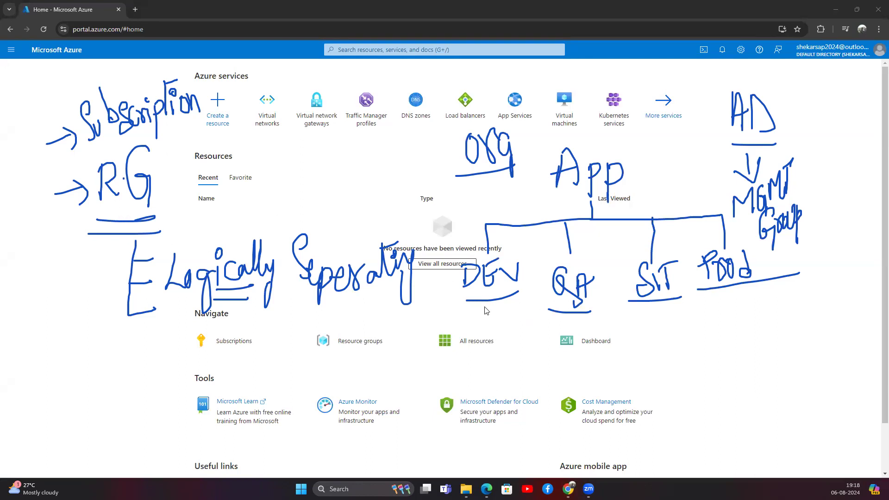
mouse_move(163, 186)
left_mouse_down()
mouse_move(450, 231)
mouse_move(477, 256)
left_mouse_up()
left_click_drag(471, 218, 477, 256)
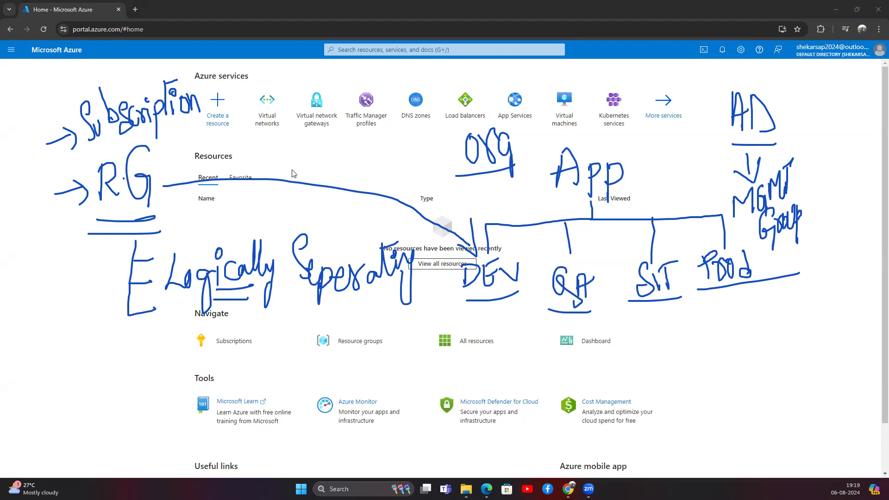
Write a 4 near the RG arrow, then DB-RG and VM in yellow, circling each.
mouse_move(297, 158)
left_mouse_down()
mouse_move(315, 173)
mouse_move(305, 172)
mouse_move(305, 188)
left_mouse_up()
mouse_move(394, 322)
left_mouse_down()
mouse_move(410, 326)
mouse_move(402, 345)
mouse_move(414, 324)
mouse_move(425, 345)
mouse_move(465, 319)
mouse_move(466, 352)
mouse_move(485, 352)
left_mouse_up()
left_click_drag(502, 318, 503, 371)
mouse_move(421, 316)
left_mouse_down()
mouse_move(407, 310)
mouse_move(433, 353)
mouse_move(415, 359)
mouse_move(414, 379)
mouse_move(422, 376)
mouse_move(431, 400)
left_mouse_up()
mouse_move(437, 369)
left_mouse_down()
mouse_move(407, 366)
mouse_move(448, 403)
mouse_move(428, 368)
left_mouse_up()
mouse_move(334, 358)
left_mouse_down()
mouse_move(374, 384)
mouse_move(376, 373)
left_mouse_up()
Underline the environments, complete VM-RG and NW-RG, and box the resource-group set in yellow.
left_click_drag(456, 304, 762, 291)
left_click_drag(460, 390, 488, 388)
mouse_move(489, 378)
left_mouse_down()
mouse_move(491, 394)
mouse_move(505, 385)
mouse_move(513, 397)
left_mouse_up()
mouse_move(527, 371)
left_mouse_down()
mouse_move(512, 379)
mouse_move(534, 409)
left_mouse_up()
mouse_move(413, 457)
left_mouse_down()
mouse_move(438, 422)
mouse_move(448, 440)
mouse_move(505, 433)
mouse_move(521, 454)
mouse_move(537, 419)
mouse_move(532, 460)
left_mouse_up()
mouse_move(546, 406)
left_mouse_down()
mouse_move(419, 421)
mouse_move(402, 461)
mouse_move(553, 458)
mouse_move(547, 407)
left_mouse_up()
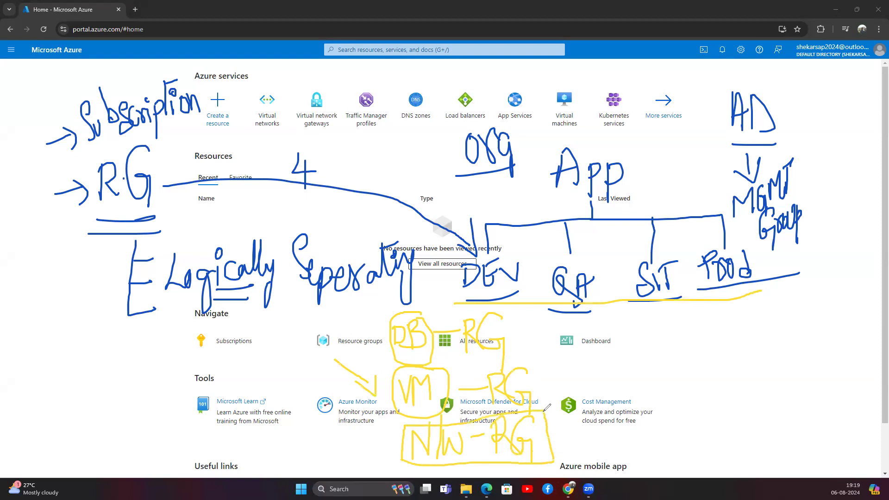
mouse_move(437, 303)
left_mouse_down()
mouse_move(375, 305)
mouse_move(378, 424)
mouse_move(389, 473)
mouse_move(575, 474)
mouse_move(565, 370)
mouse_move(491, 304)
mouse_move(422, 304)
left_mouse_up()
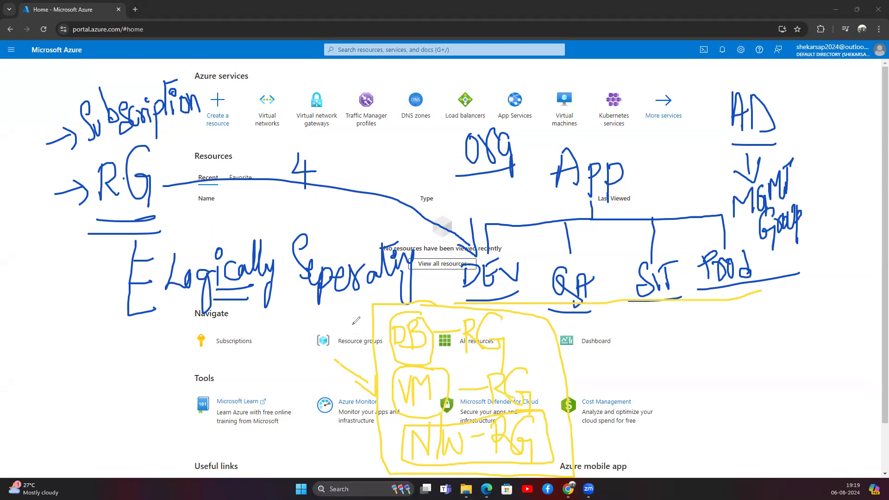
mouse_move(353, 322)
left_mouse_down()
mouse_move(379, 327)
mouse_move(380, 345)
left_mouse_up()
Draw orange arrows into the VM and NW-RG boxes, linking DB, VM and NW to RG.
left_click_drag(364, 360, 403, 392)
left_click_drag(403, 391, 406, 364)
left_click_drag(365, 415, 401, 438)
left_click_drag(401, 438, 398, 413)
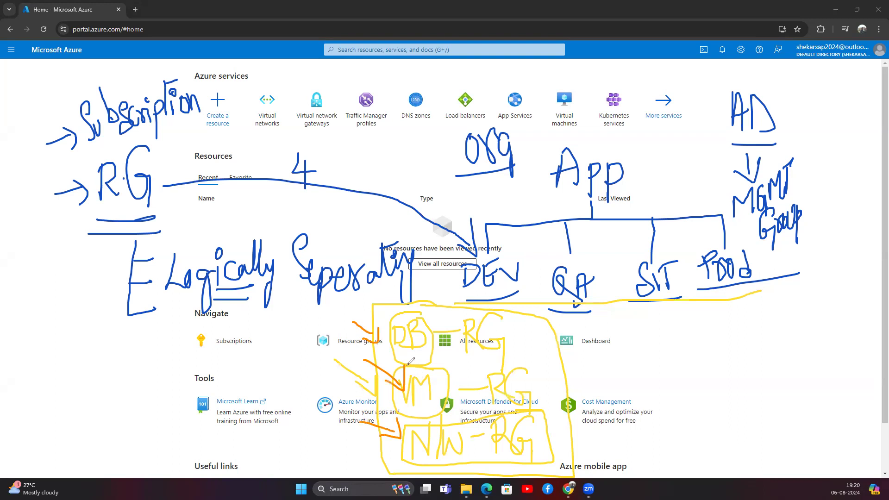
left_click_drag(424, 343, 449, 333)
left_click_drag(435, 390, 463, 367)
left_click_drag(472, 444, 505, 413)
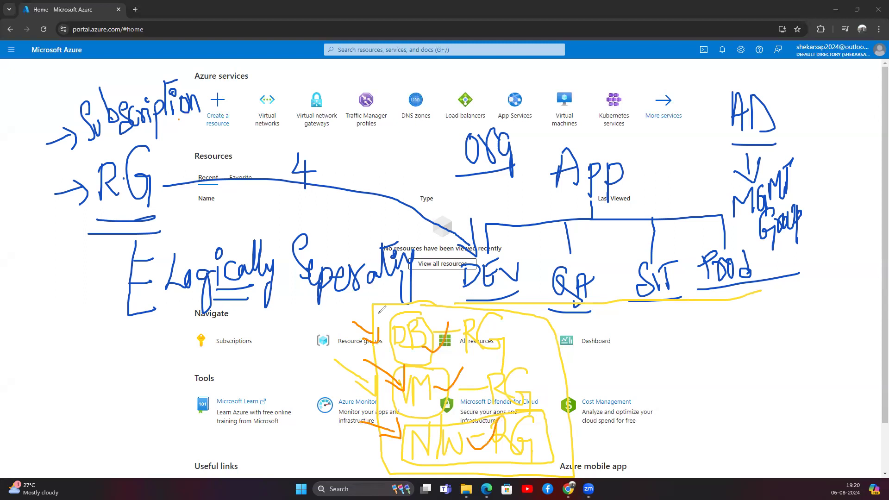
Add an orange line with a circled RG label and arrows to the DB, VM and NW-RG boxes.
mouse_move(355, 305)
left_mouse_down()
mouse_move(337, 362)
mouse_move(343, 437)
mouse_move(390, 449)
left_mouse_up()
mouse_move(289, 363)
left_mouse_down()
mouse_move(288, 407)
mouse_move(296, 389)
mouse_move(316, 400)
left_mouse_up()
mouse_move(319, 346)
left_mouse_down()
mouse_move(311, 422)
mouse_move(304, 346)
left_mouse_up()
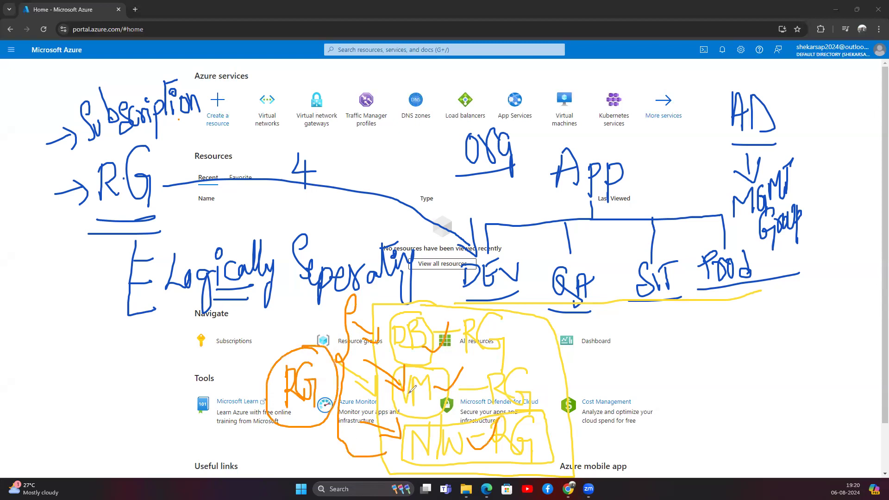
left_click_drag(373, 399, 401, 390)
mouse_move(367, 354)
left_mouse_down()
mouse_move(402, 349)
mouse_move(396, 360)
left_mouse_up()
mouse_move(380, 458)
left_mouse_down()
mouse_move(420, 444)
mouse_move(413, 455)
left_mouse_up()
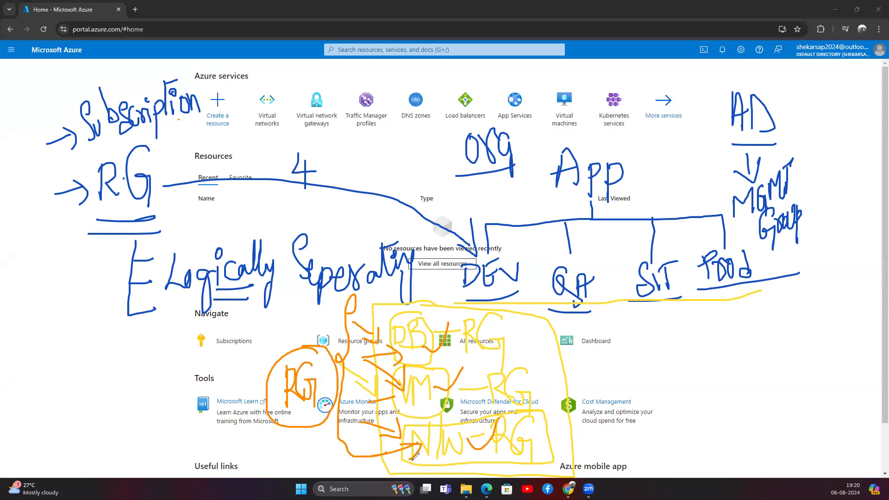
Draw an orange arc near the top, underline DEV, and write 'Azure' at the right.
mouse_move(202, 105)
left_mouse_down()
mouse_move(280, 128)
mouse_move(291, 107)
left_mouse_up()
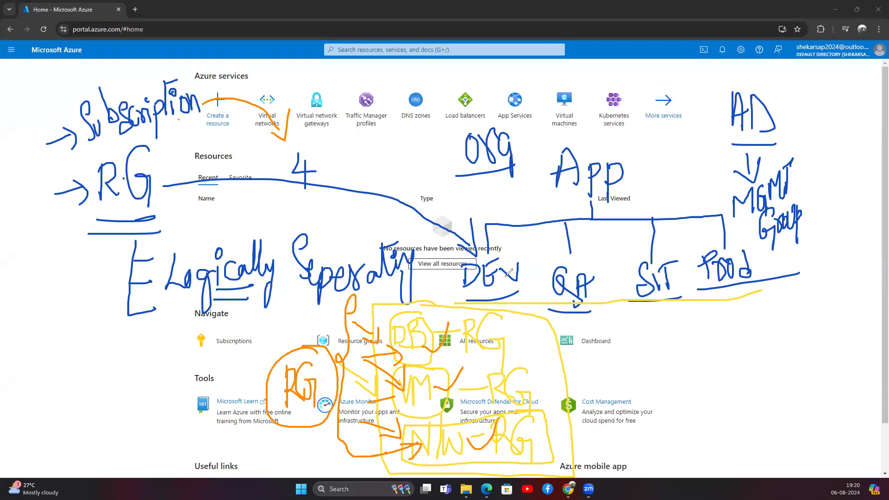
mouse_move(463, 299)
left_mouse_down()
mouse_move(599, 307)
mouse_move(834, 291)
left_mouse_up()
mouse_move(673, 372)
left_mouse_down()
mouse_move(678, 331)
mouse_move(685, 369)
mouse_move(705, 349)
mouse_move(729, 360)
mouse_move(746, 333)
mouse_move(760, 345)
mouse_move(770, 331)
left_mouse_up()
Start handwriting 'Billing Account' in orange beside Subscription.
mouse_move(296, 134)
left_mouse_down()
mouse_move(297, 154)
mouse_move(304, 144)
mouse_move(297, 156)
mouse_move(313, 154)
left_mouse_up()
left_click(313, 132)
mouse_move(324, 123)
left_mouse_down()
mouse_move(324, 147)
mouse_move(349, 148)
mouse_move(354, 176)
mouse_move(371, 126)
mouse_move(380, 164)
left_mouse_up()
left_click(335, 121)
mouse_move(360, 148)
left_mouse_down()
mouse_move(376, 146)
mouse_move(397, 160)
mouse_move(405, 144)
mouse_move(429, 158)
left_mouse_up()
Finish and box the BillingAccount note, write 'Pay-as-you' in orange, and add pointing arrows.
mouse_move(435, 115)
left_mouse_down()
mouse_move(439, 150)
mouse_move(444, 110)
left_mouse_up()
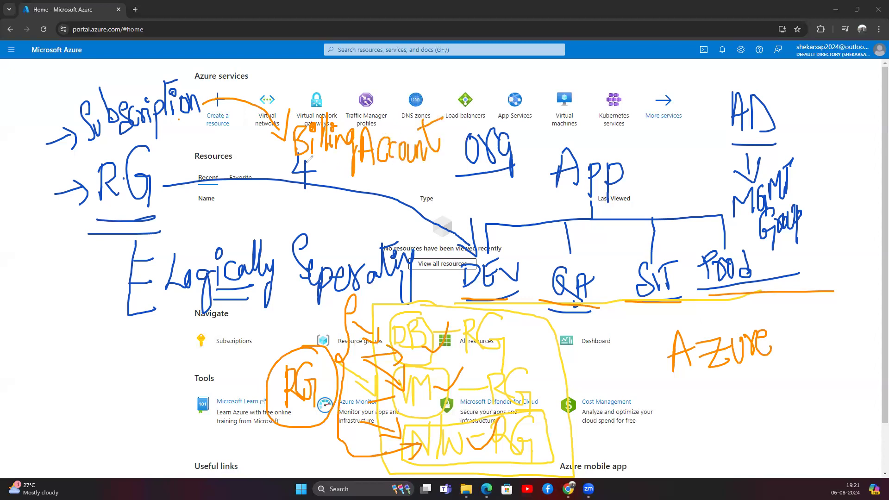
mouse_move(295, 157)
left_mouse_down()
mouse_move(410, 176)
mouse_move(452, 104)
mouse_move(291, 107)
mouse_move(292, 170)
mouse_move(328, 170)
left_mouse_up()
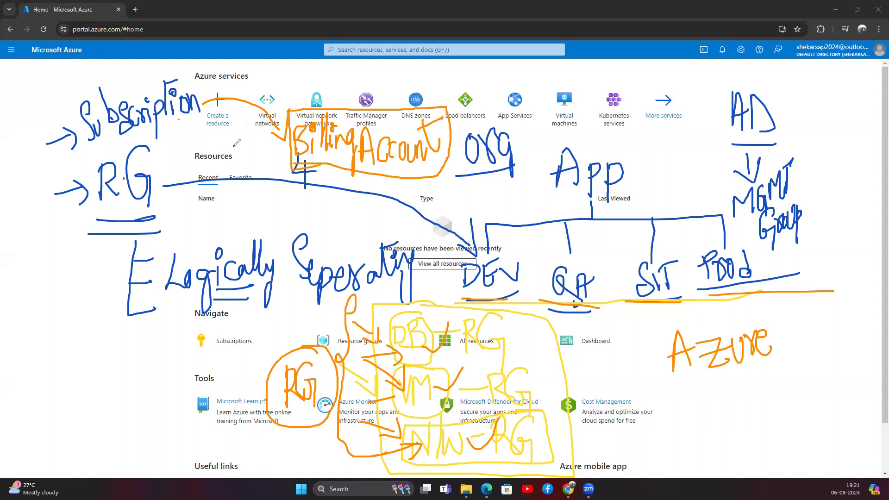
mouse_move(214, 201)
left_mouse_down()
mouse_move(215, 235)
mouse_move(218, 215)
mouse_move(230, 227)
mouse_move(281, 204)
mouse_move(290, 218)
mouse_move(348, 204)
mouse_move(417, 204)
left_mouse_up()
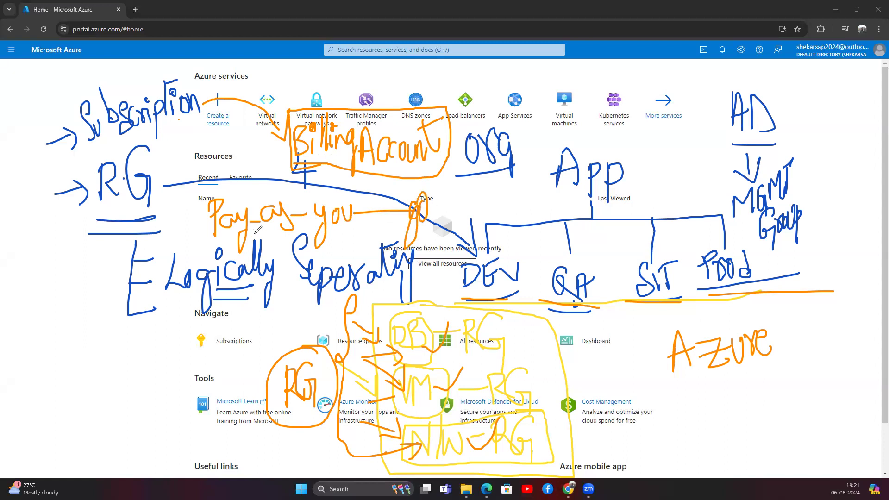
left_click_drag(170, 235, 202, 226)
left_click_drag(202, 227, 193, 247)
mouse_move(284, 131)
left_mouse_down()
mouse_move(246, 105)
mouse_move(208, 100)
mouse_move(222, 112)
left_mouse_up()
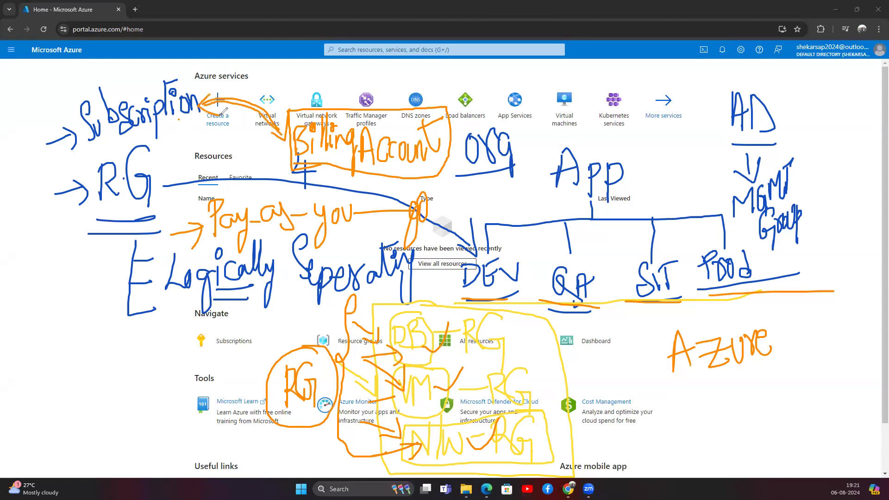
mouse_move(91, 151)
left_mouse_down()
mouse_move(204, 111)
mouse_move(178, 149)
mouse_move(187, 137)
left_mouse_up()
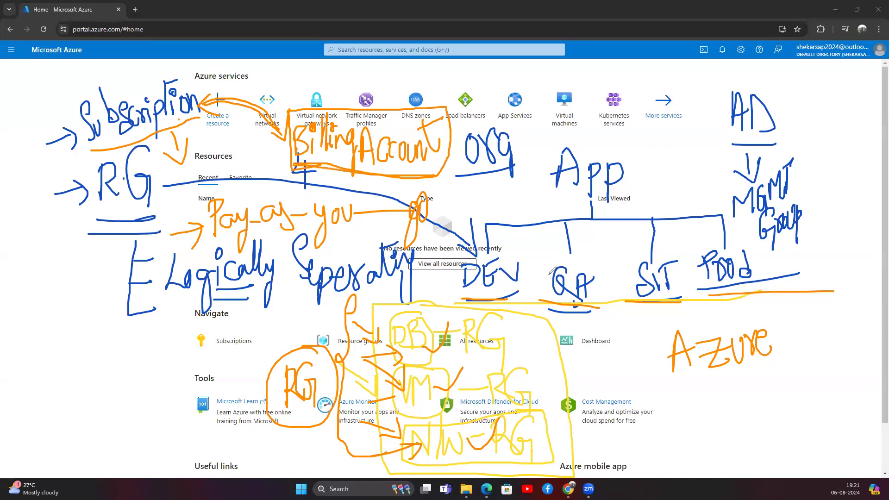
Erase the RG, Subscription, AD and remaining blue and orange annotations with the eraser.
left_click(13, 297)
mouse_move(131, 148)
left_mouse_down()
mouse_move(88, 169)
mouse_move(64, 139)
mouse_move(143, 93)
mouse_move(159, 125)
mouse_move(176, 76)
mouse_move(173, 158)
mouse_move(110, 275)
mouse_move(218, 278)
mouse_move(260, 213)
mouse_move(301, 241)
mouse_move(383, 139)
mouse_move(361, 153)
mouse_move(436, 150)
mouse_move(470, 122)
mouse_move(463, 154)
mouse_move(482, 202)
left_mouse_up()
mouse_move(463, 226)
left_mouse_down()
mouse_move(330, 287)
mouse_move(224, 314)
mouse_move(268, 225)
mouse_move(372, 380)
mouse_move(278, 384)
mouse_move(403, 324)
mouse_move(393, 301)
mouse_move(449, 399)
mouse_move(327, 453)
mouse_move(602, 468)
mouse_move(500, 430)
mouse_move(531, 314)
mouse_move(482, 325)
mouse_move(466, 247)
mouse_move(628, 191)
mouse_move(526, 192)
mouse_move(596, 296)
mouse_move(581, 284)
mouse_move(606, 304)
mouse_move(675, 234)
mouse_move(728, 259)
mouse_move(758, 256)
mouse_move(685, 357)
mouse_move(787, 232)
mouse_move(779, 214)
left_mouse_up()
mouse_move(782, 272)
left_mouse_down()
mouse_move(787, 169)
mouse_move(740, 99)
mouse_move(775, 125)
left_mouse_up()
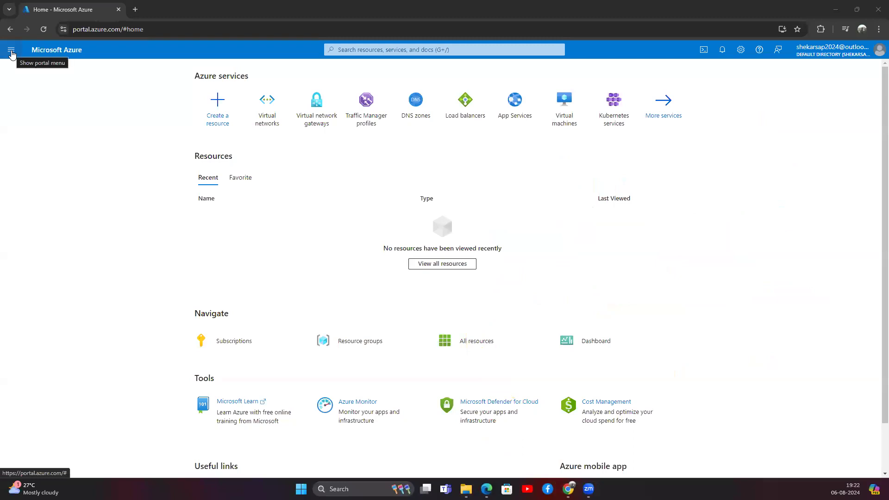
Show the portal menu with the Virtual networks card, then focus the resource search bar.
left_click(12, 50)
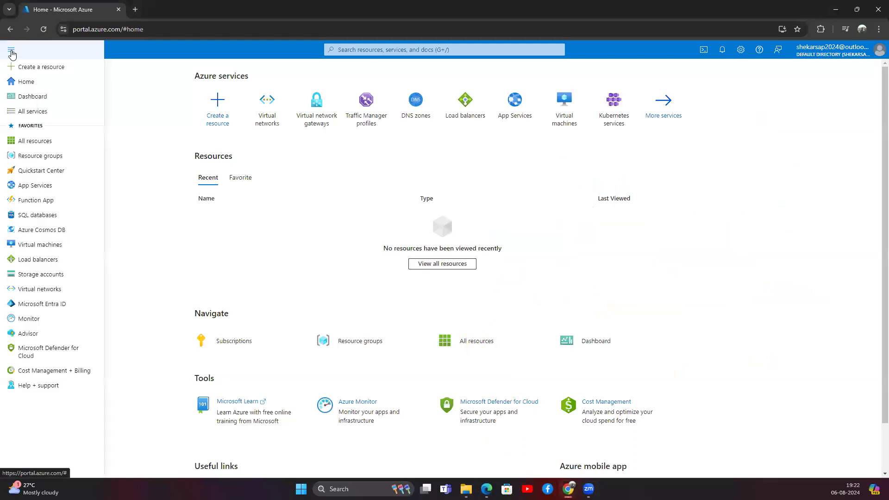
left_click(121, 54)
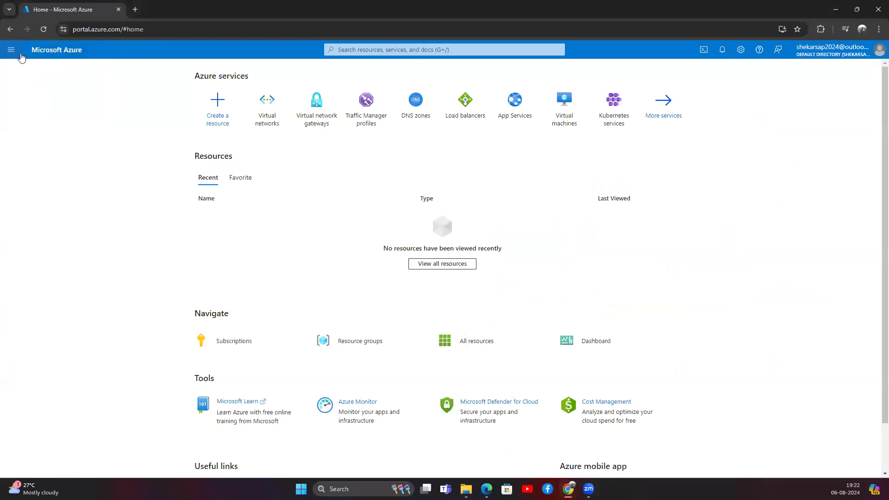
left_click(12, 51)
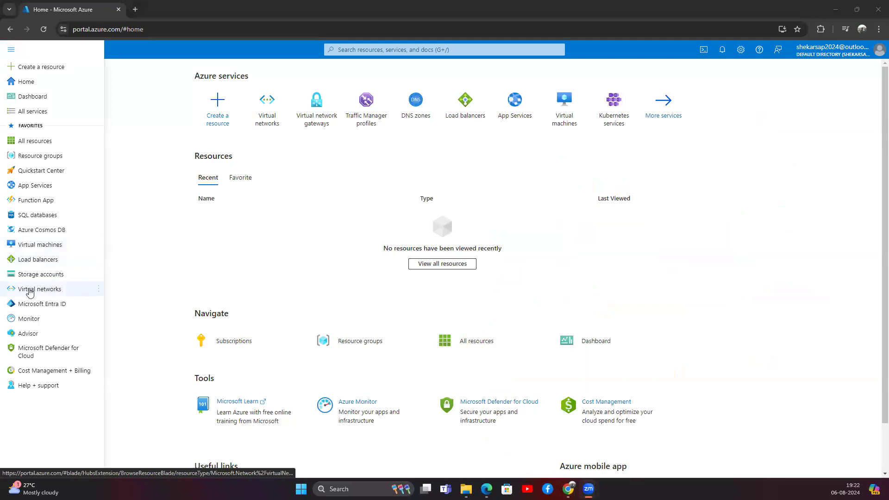
mouse_move(41, 297)
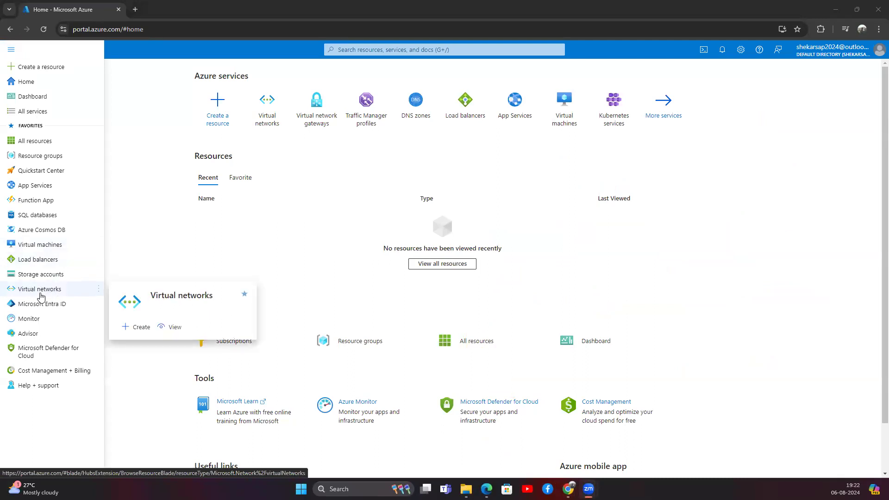
left_click(366, 49)
Search 'virtual network' and open the Virtual networks service page, then begin creating one.
type("vi")
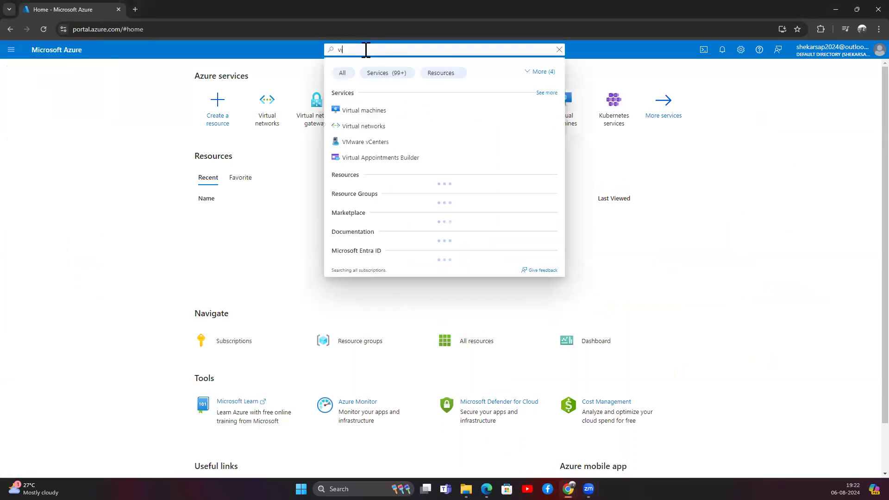
type("rt")
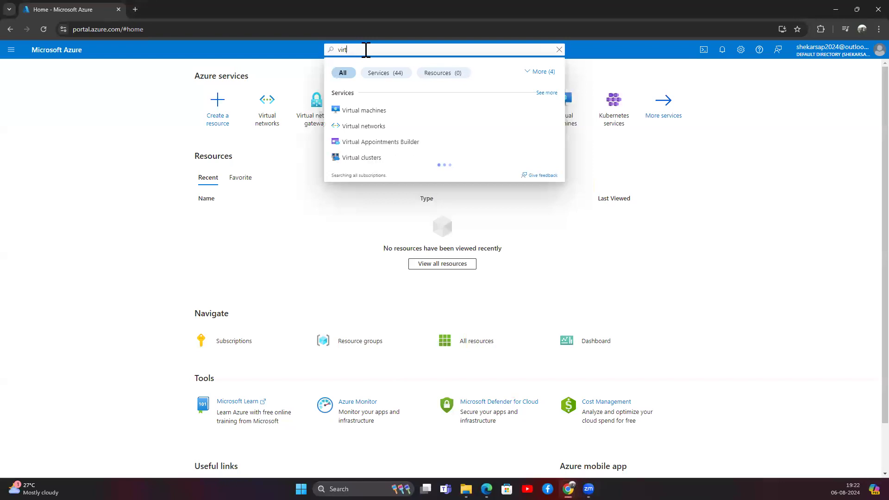
type("ual network")
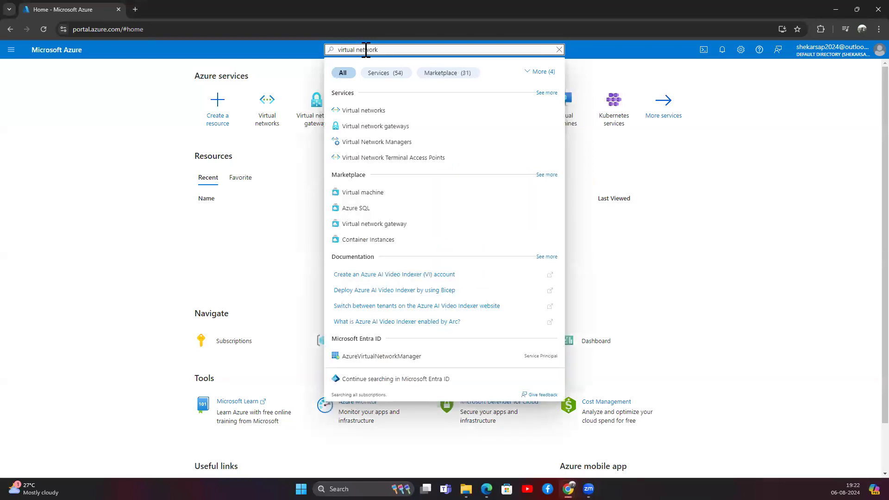
left_click(387, 111)
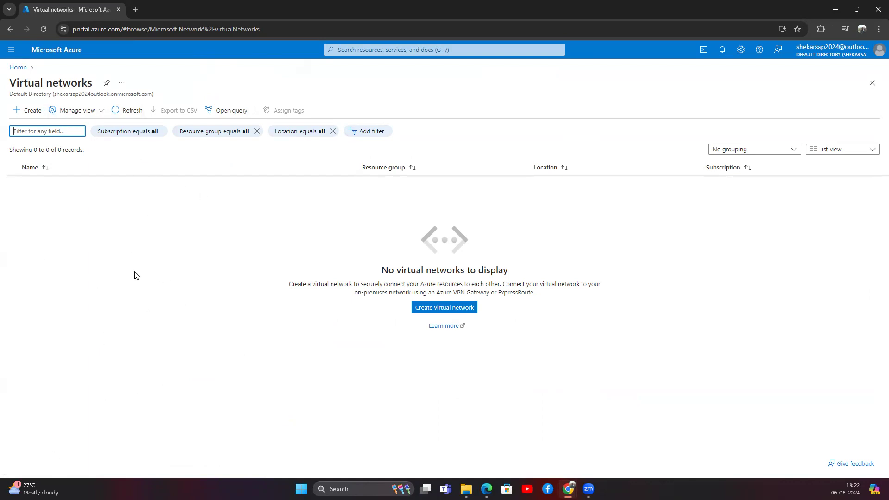
left_click(31, 114)
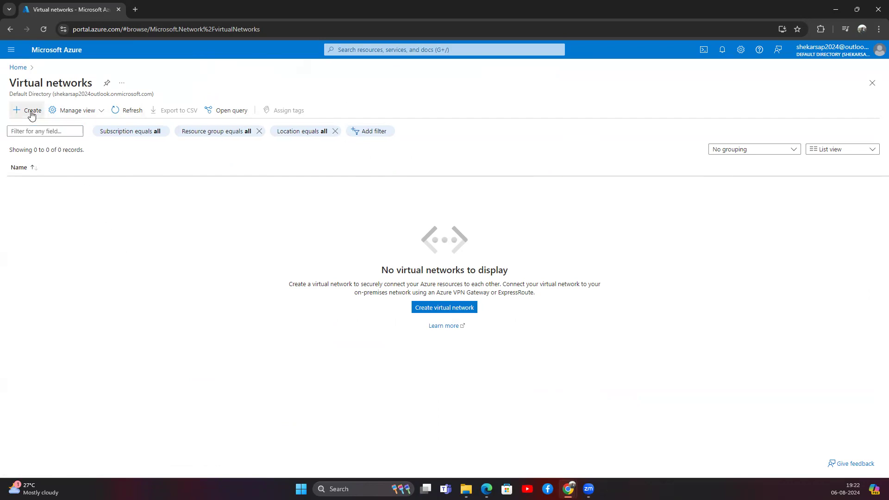
Open the Create virtual network form and create a new resource group named Shiva_RG.
left_click(33, 114)
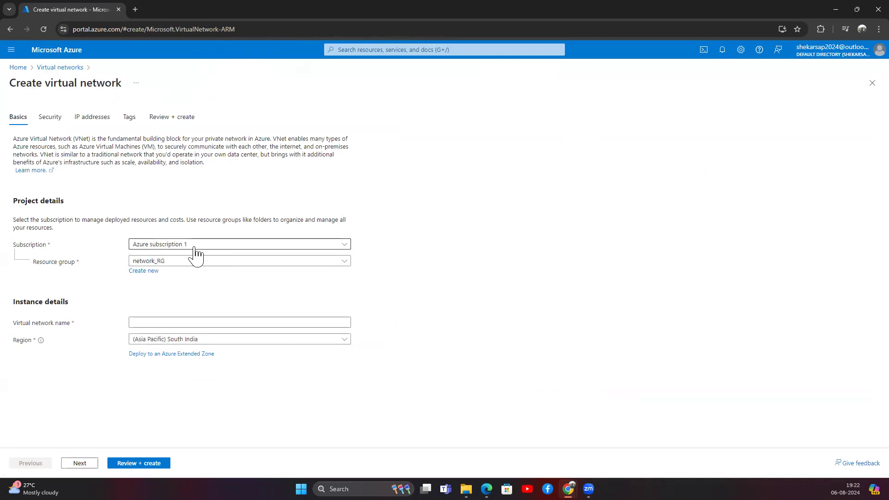
left_click(178, 261)
left_click(256, 230)
left_click(144, 271)
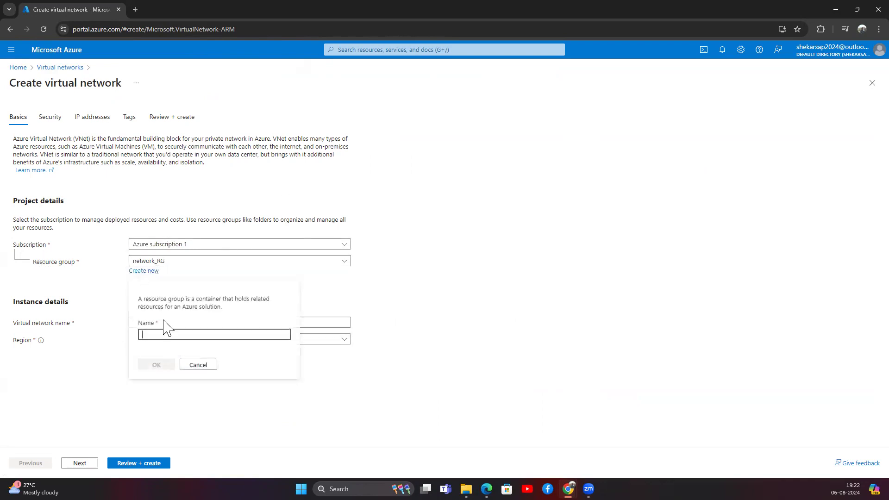
type("Shiva_RG")
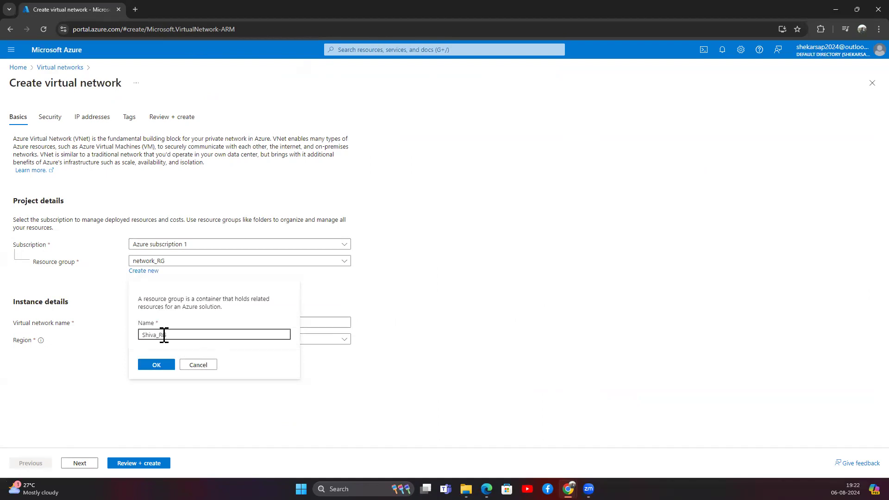
left_click(161, 364)
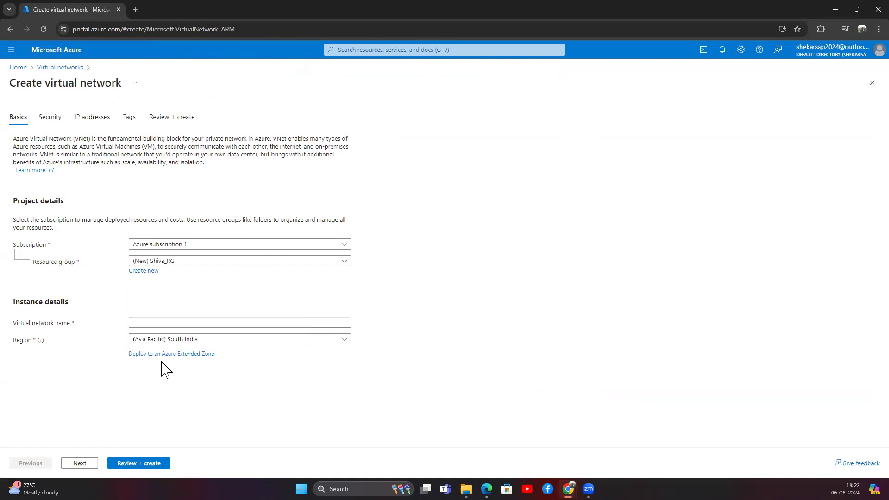
Name the virtual network Dev_Network.
left_click(156, 327)
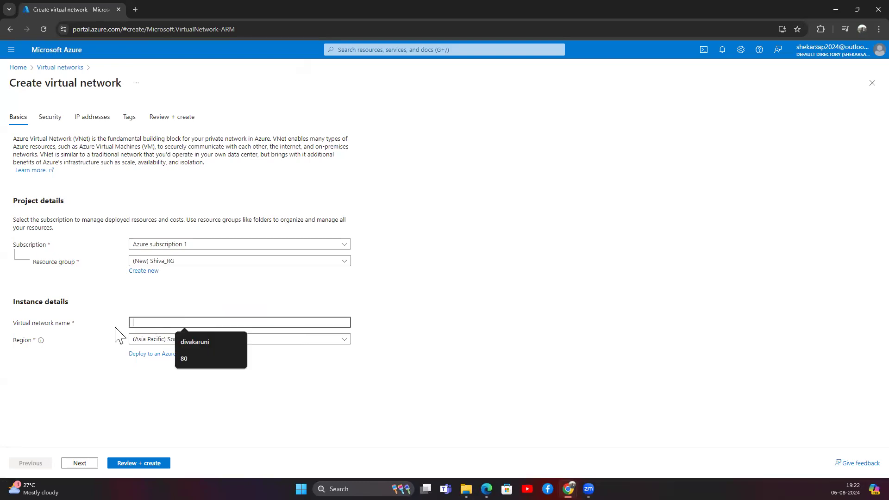
left_click_drag(78, 326, 22, 328)
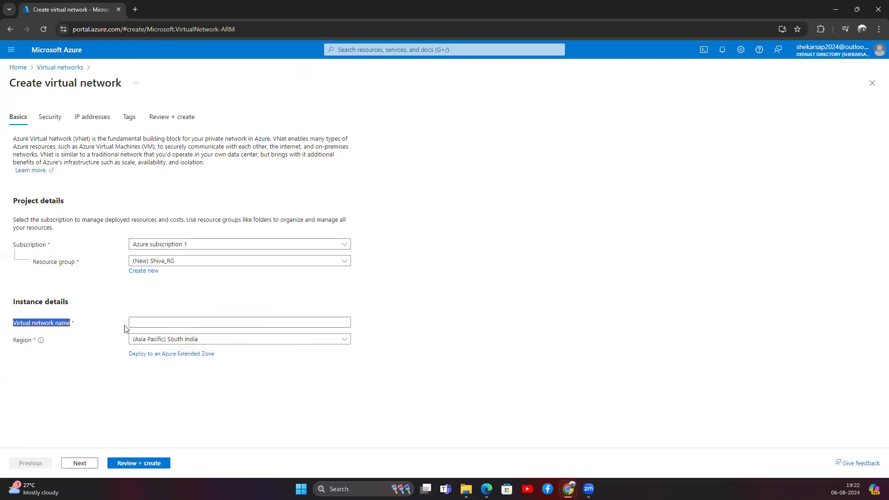
left_click(151, 327)
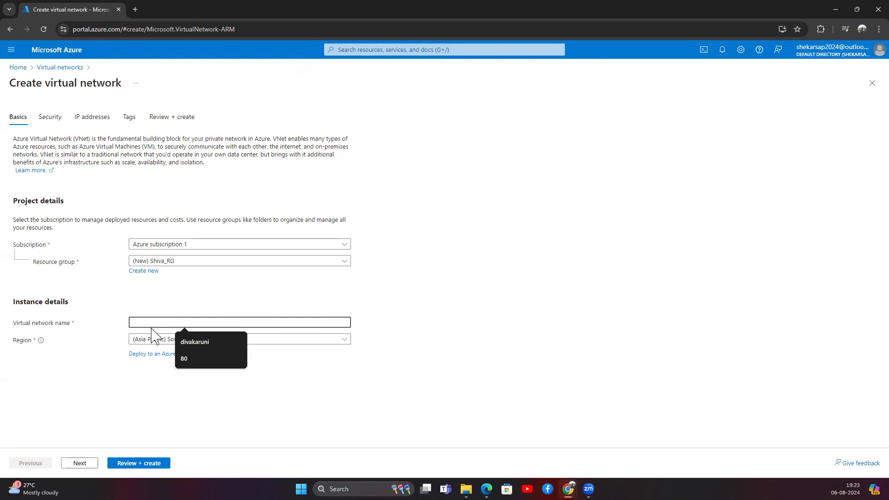
type("Dev_Networ")
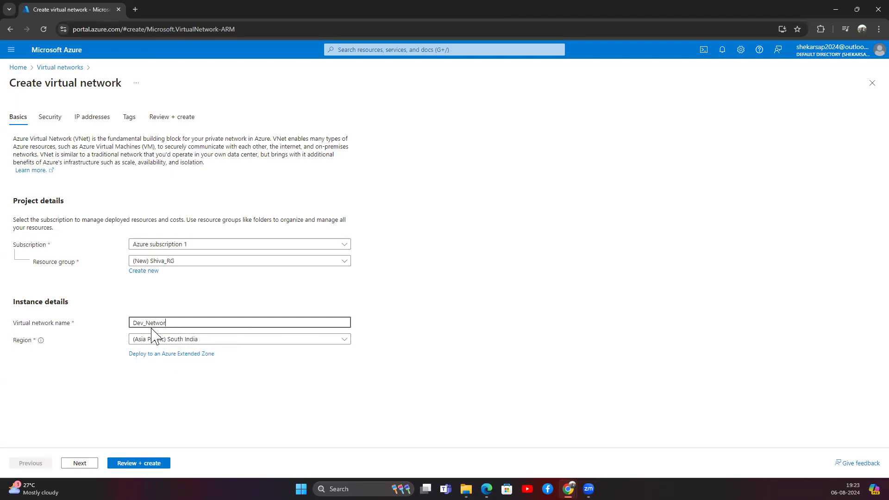
left_click(204, 308)
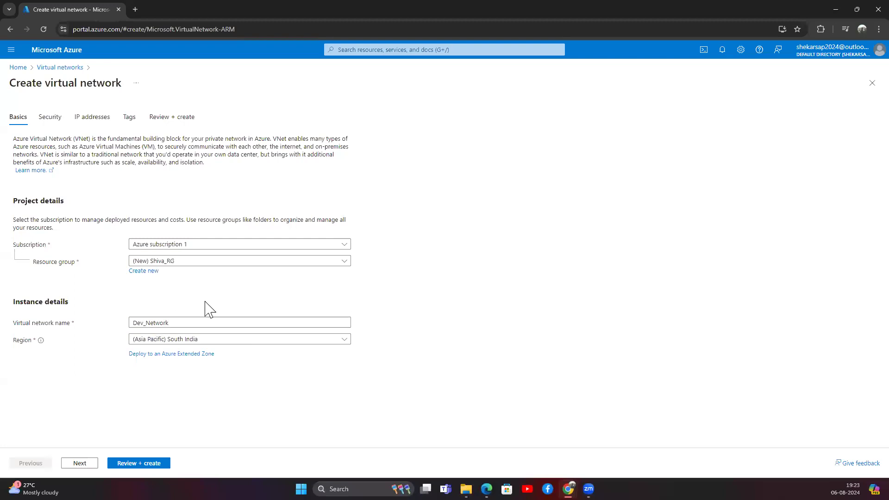
Browse the regions and set the region to (Asia Pacific) Central India instead of East Asia.
left_click(187, 343)
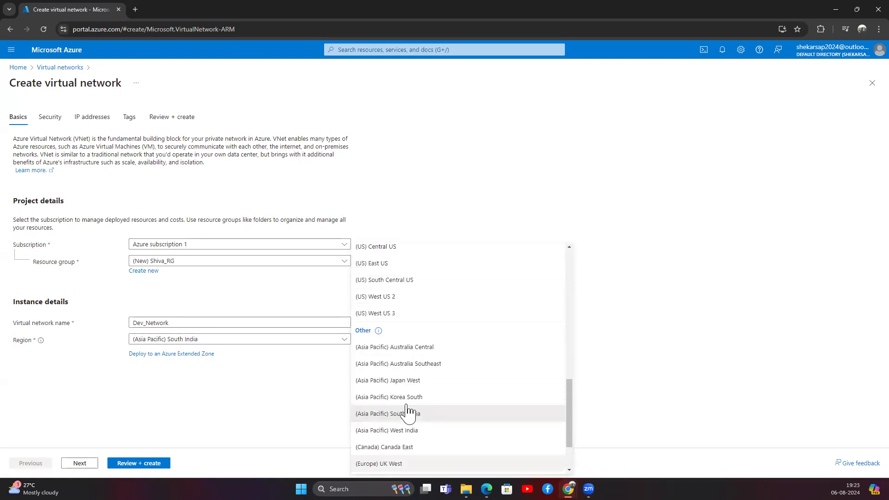
scroll(407, 412, "up", 5)
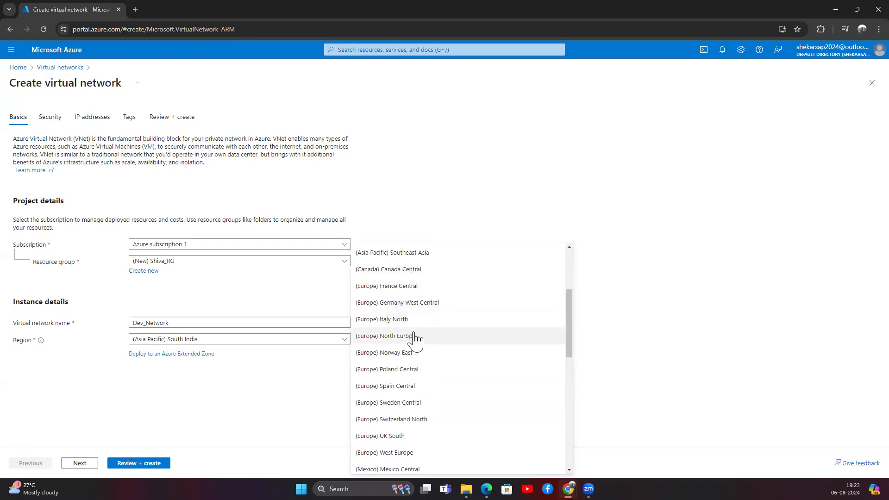
scroll(407, 381, "down", 2)
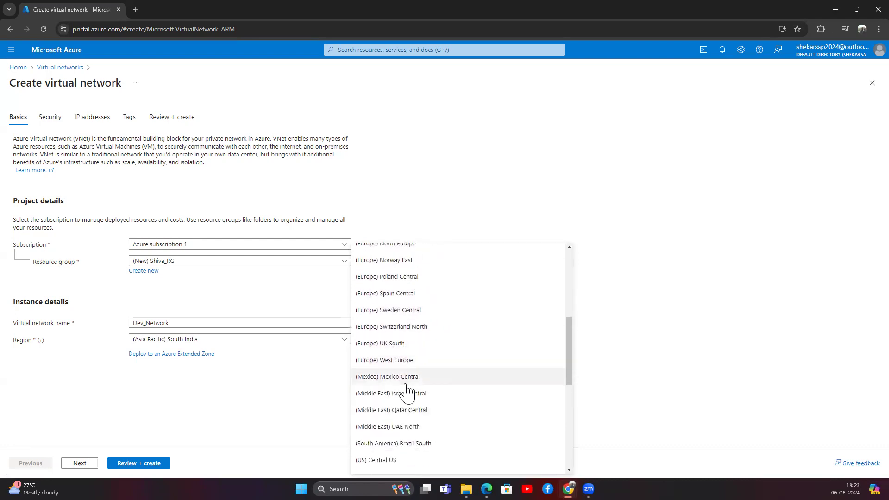
scroll(408, 392, "down", 5)
scroll(415, 351, "up", 5)
scroll(403, 408, "up", 4)
scroll(398, 394, "up", 2)
scroll(397, 392, "down", 5)
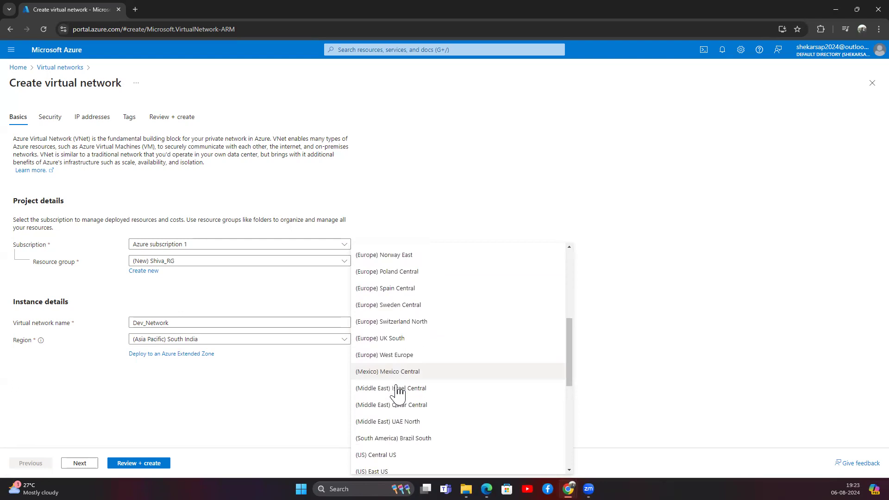
scroll(398, 393, "down", 2)
scroll(397, 394, "down", 4)
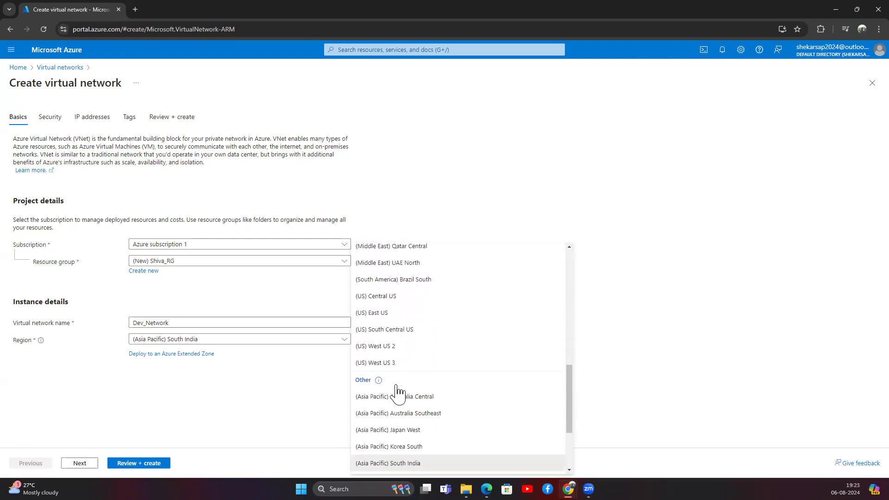
scroll(412, 364, "up", 4)
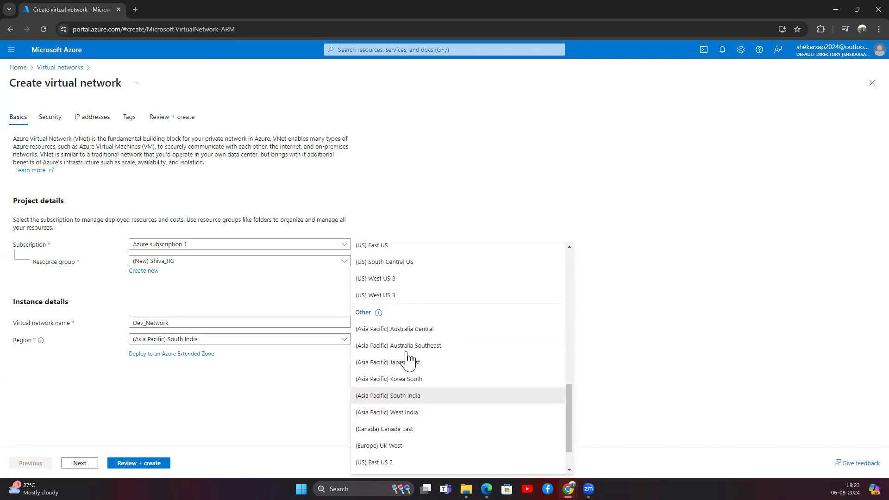
scroll(408, 359, "up", 7)
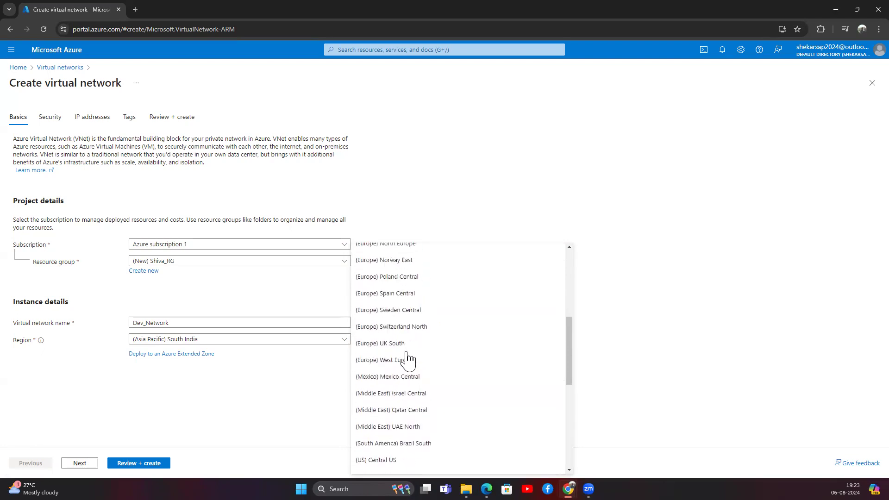
scroll(409, 357, "down", 5)
scroll(407, 343, "up", 5)
left_click(404, 329)
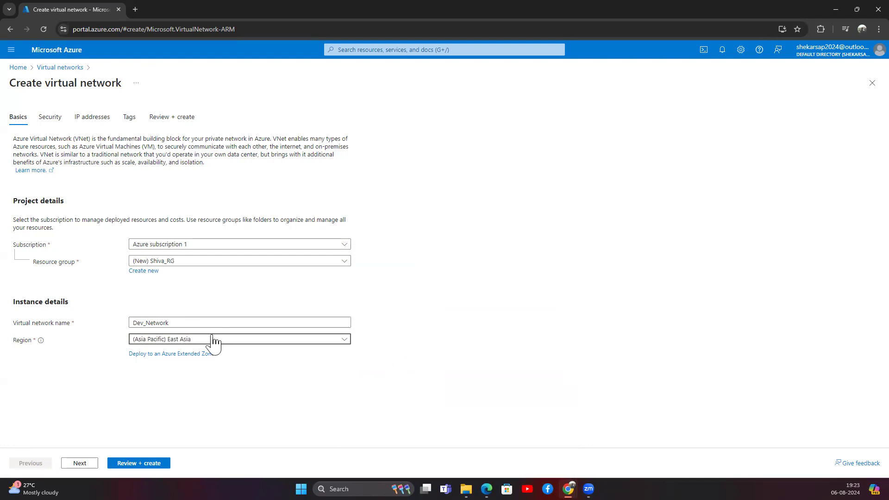
left_click(213, 341)
left_click(414, 316)
left_click(223, 301)
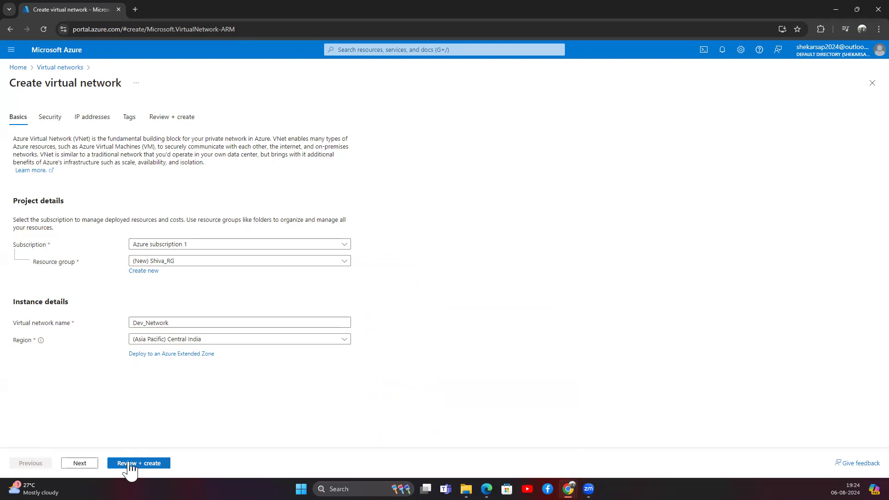
left_click(76, 463)
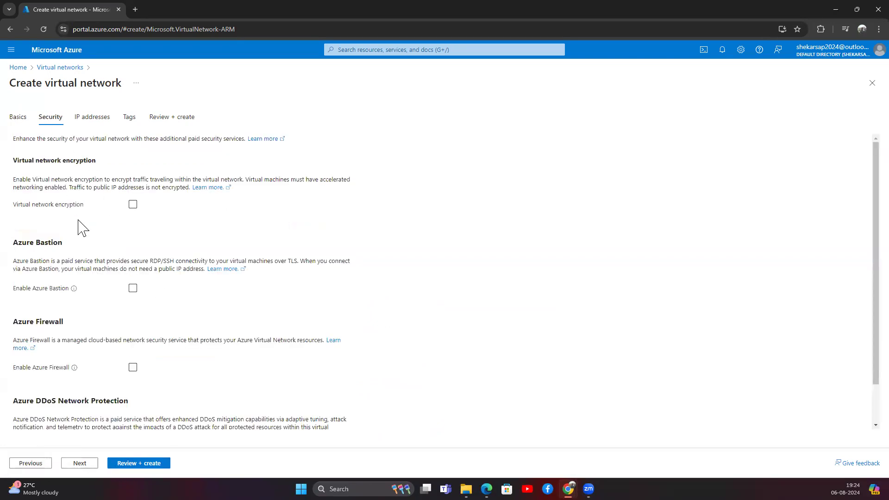
Review the encryption, Bastion, Firewall and DDoS Protection sections, leaving all of them unticked.
left_click_drag(13, 160, 94, 161)
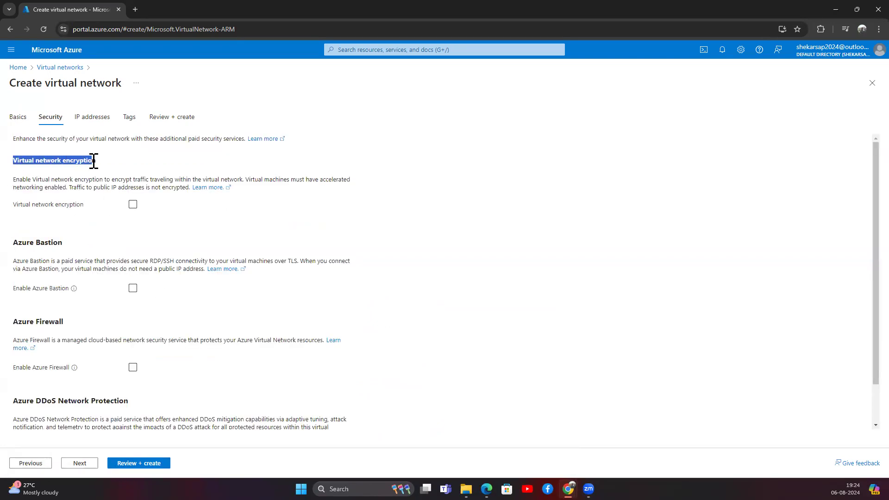
left_click_drag(13, 180, 244, 180)
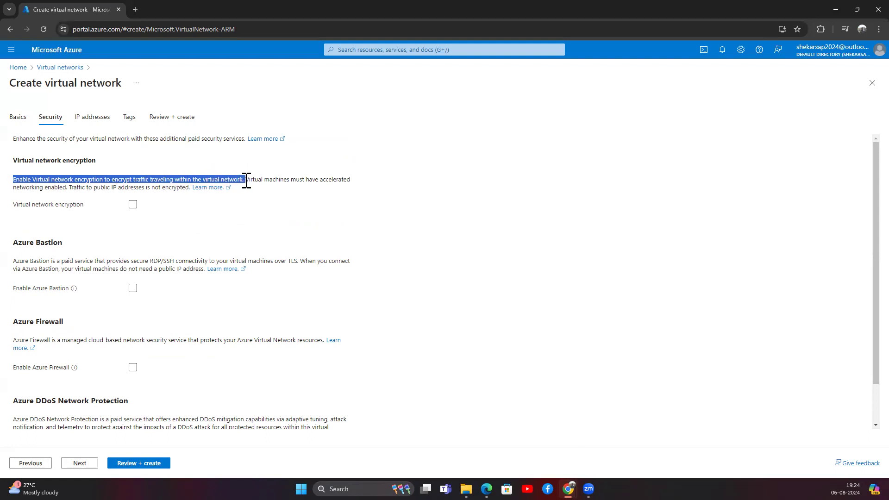
left_click(208, 210)
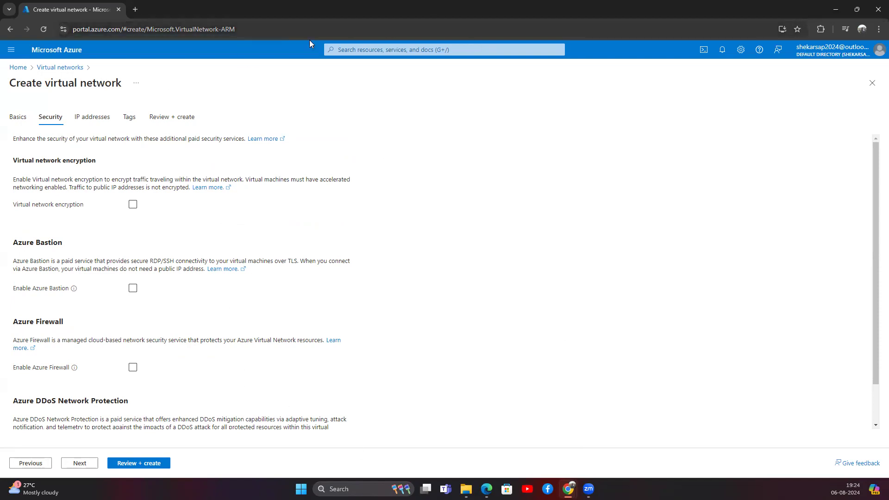
left_click_drag(97, 160, 15, 166)
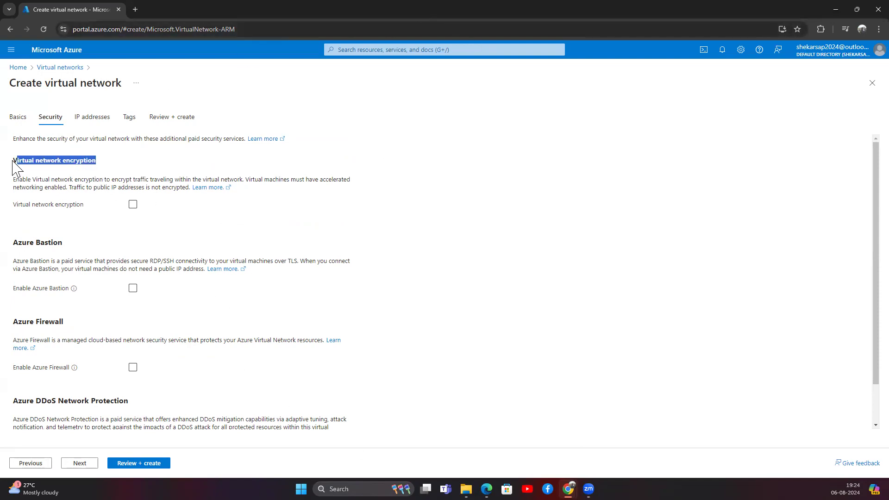
left_click_drag(63, 242, 16, 242)
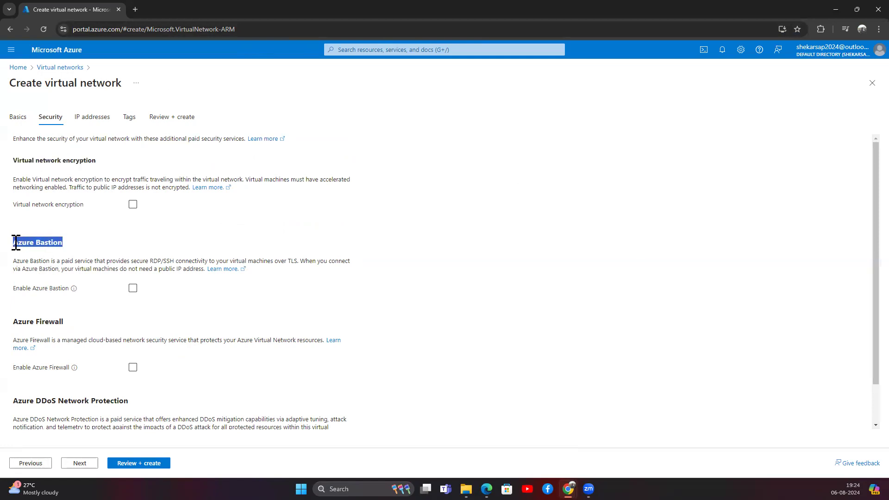
scroll(53, 322, "down", 1)
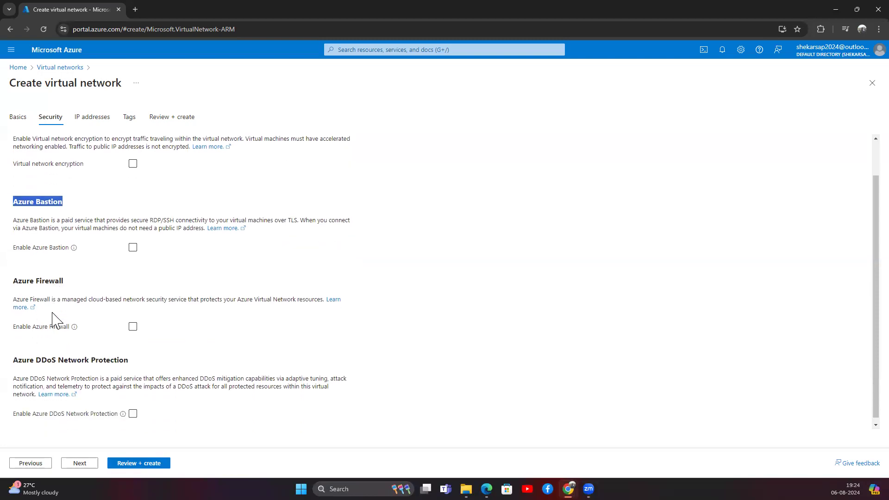
left_click_drag(65, 276, 13, 276)
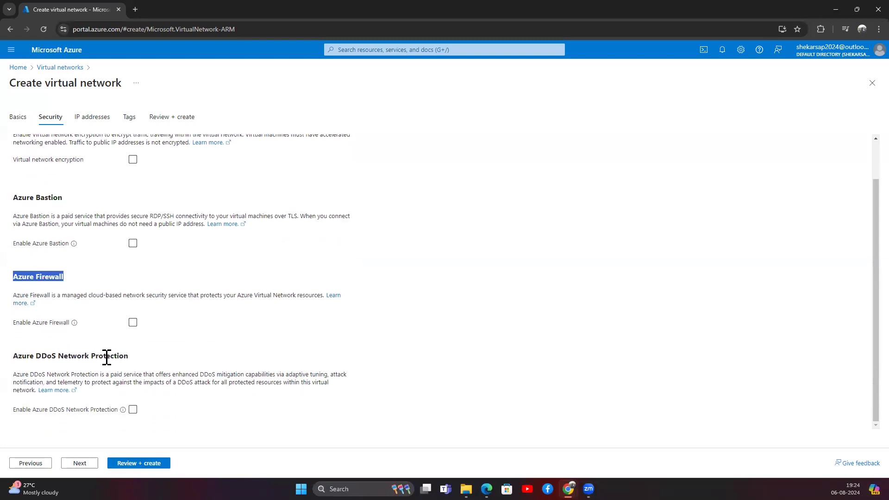
left_click_drag(132, 357, 16, 355)
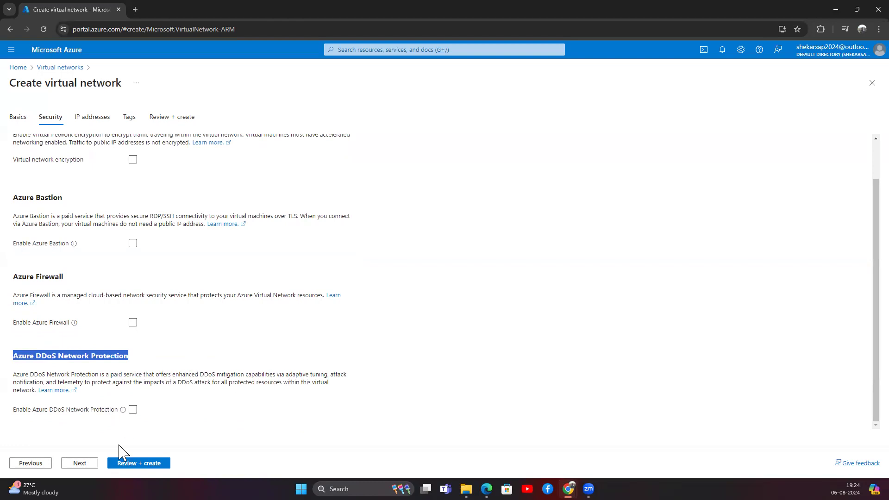
scroll(92, 209, "up", 1)
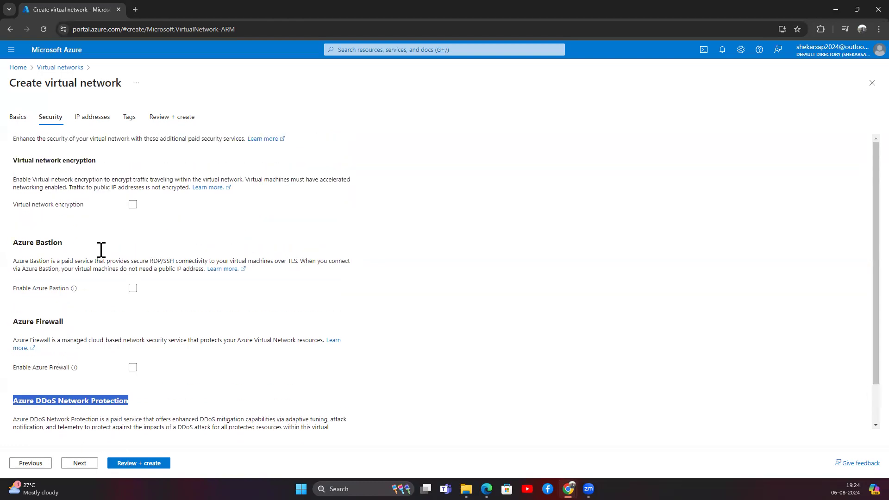
left_click(81, 462)
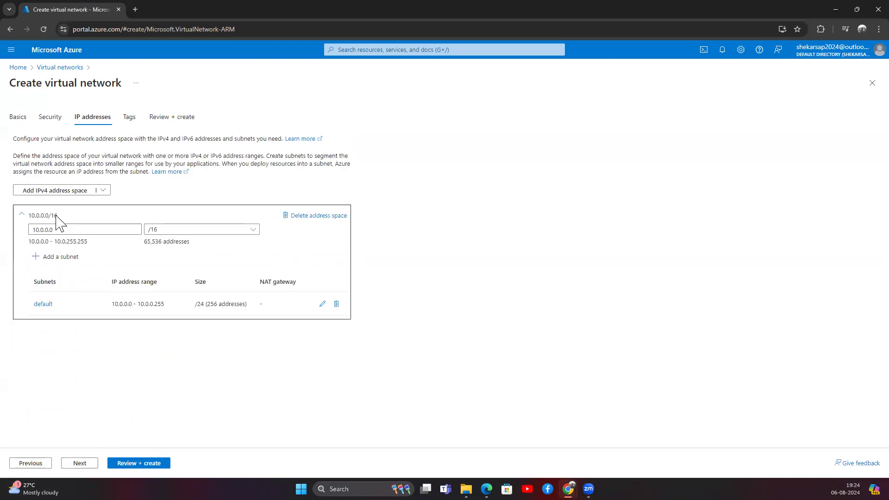
Delete the default 10.0.0.0/16 space and subnet, then add two new IPv4 address spaces.
left_click_drag(57, 216, 23, 217)
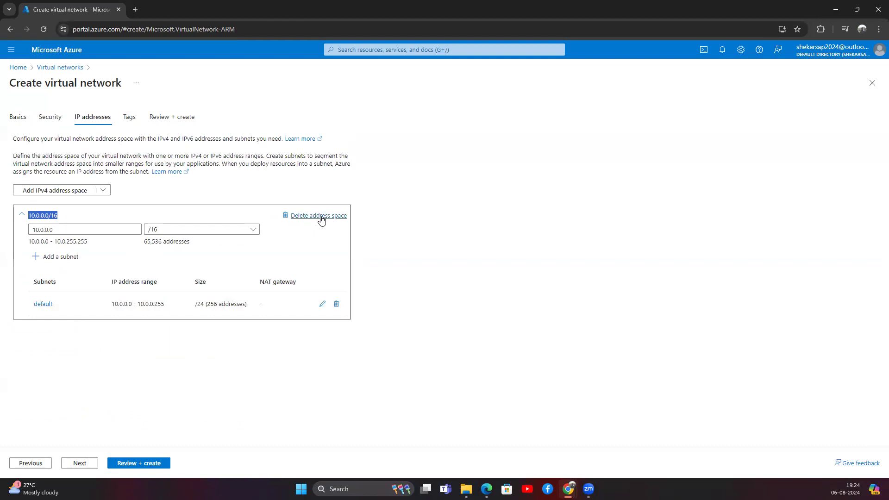
left_click(320, 217)
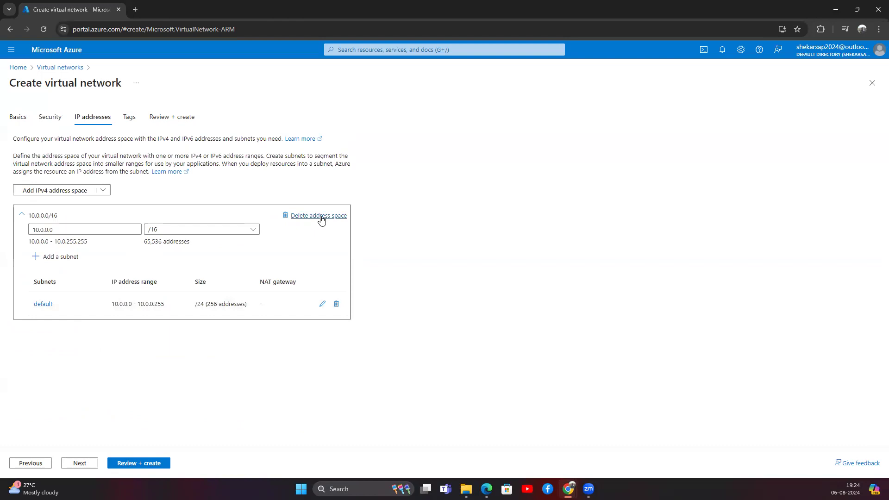
left_click(79, 192)
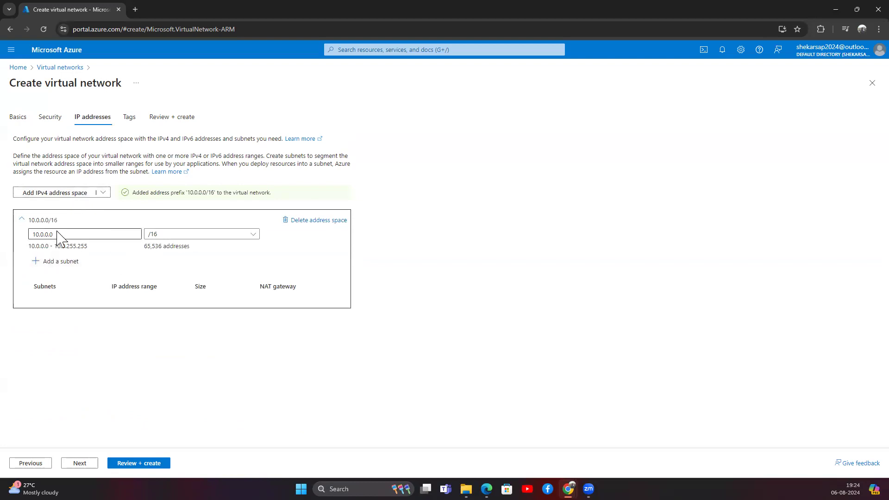
left_click(94, 194)
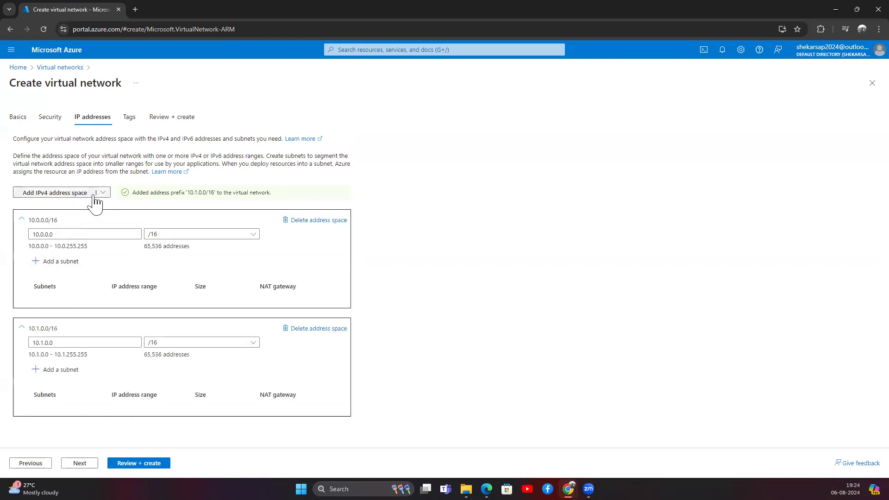
left_click(326, 220)
Change the remaining 10.1.0.0 address space to 192.168.1.0/24, giving 256 addresses.
left_click(68, 236)
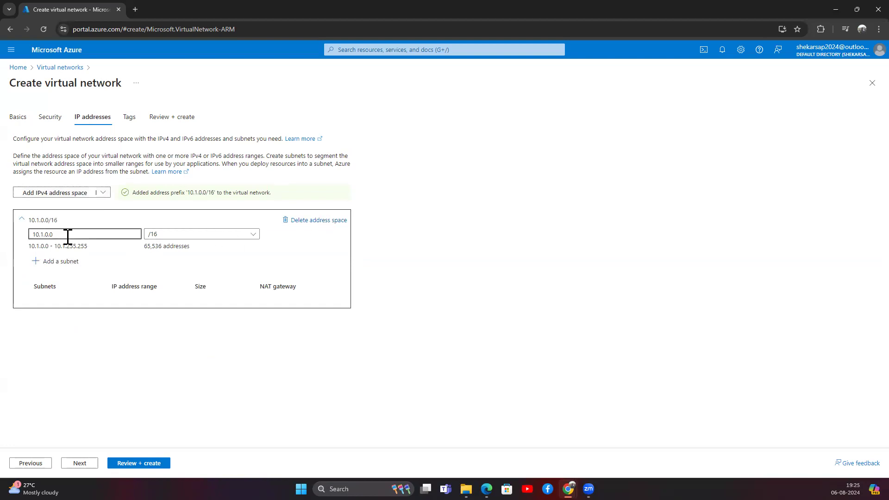
key("BackSpace")
key("BackSpace")
key("BackSpace")
key("BackSpace")
key("BackSpace")
key("BackSpace")
key("BackSpace")
key("BackSpace")
type("19")
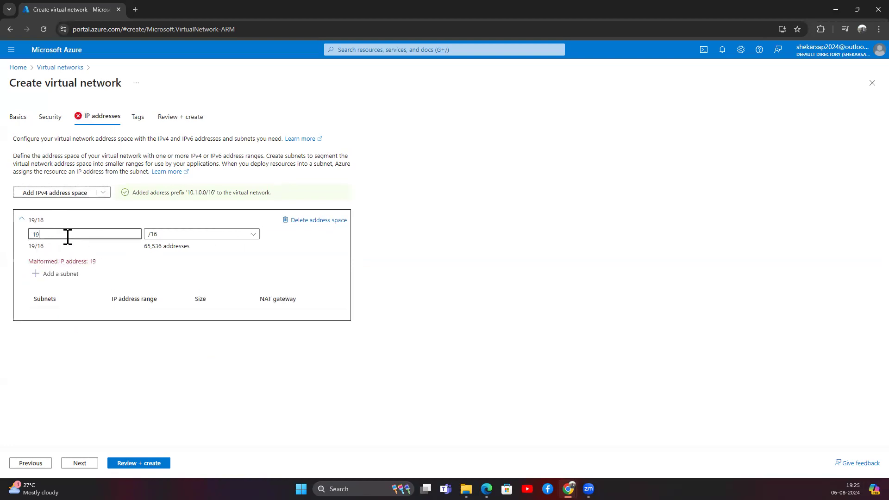
type("2.156")
key("BackSpace")
type("68.")
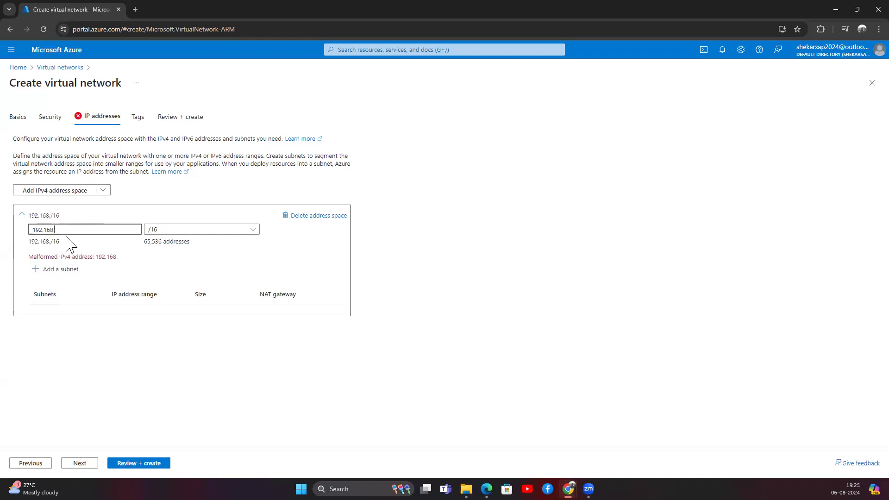
type("1.0/24")
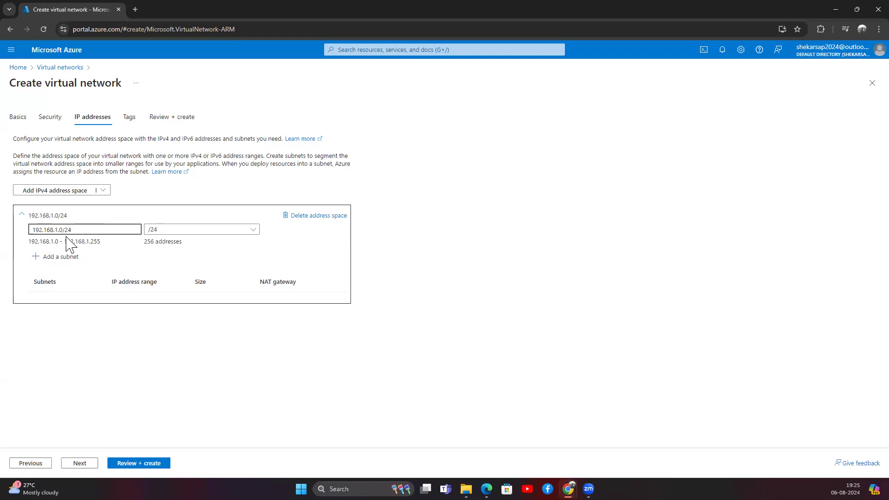
left_click(175, 256)
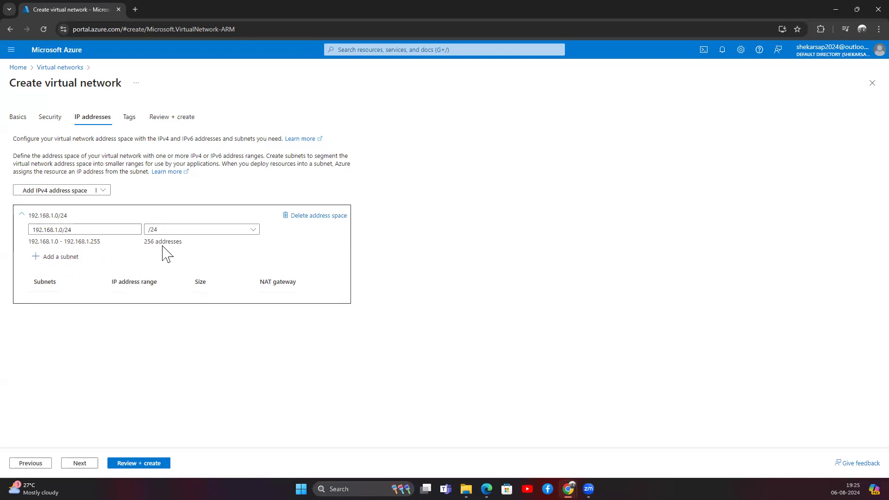
left_click_drag(144, 241, 182, 241)
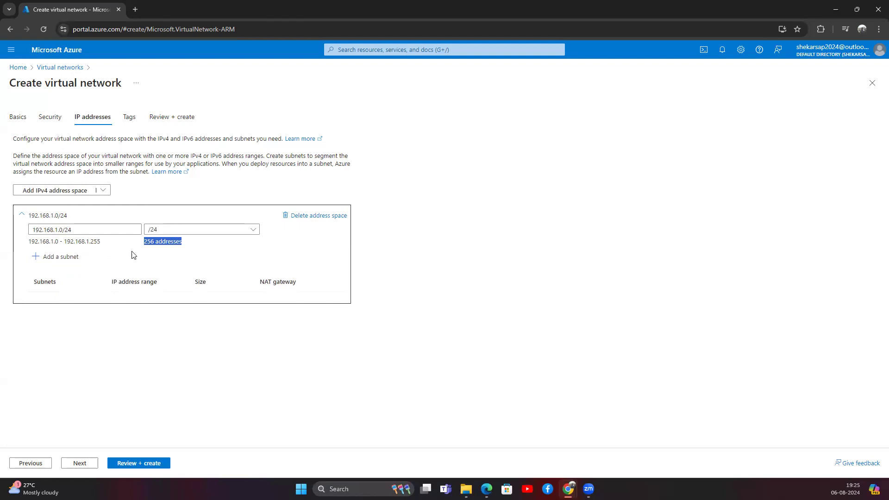
left_click_drag(29, 216, 69, 218)
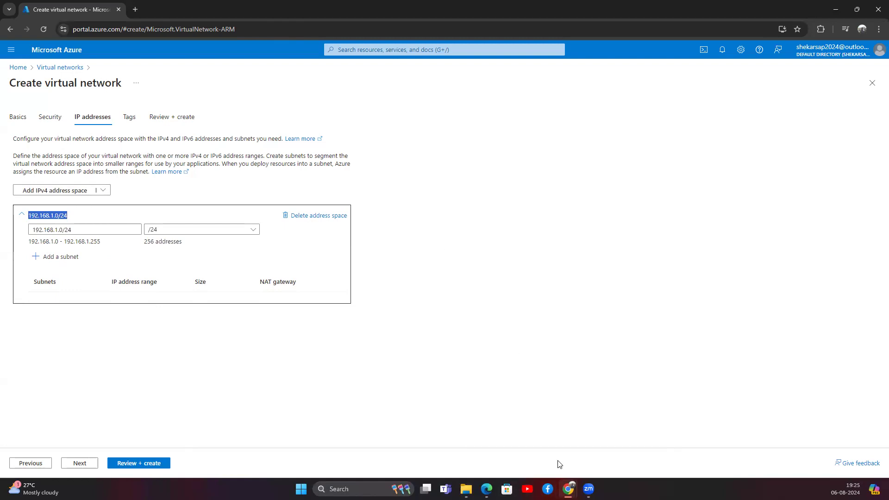
Return to the draw.io VNet diagram and deselect the Region container.
mouse_move(569, 488)
left_click(600, 446)
left_click(250, 113)
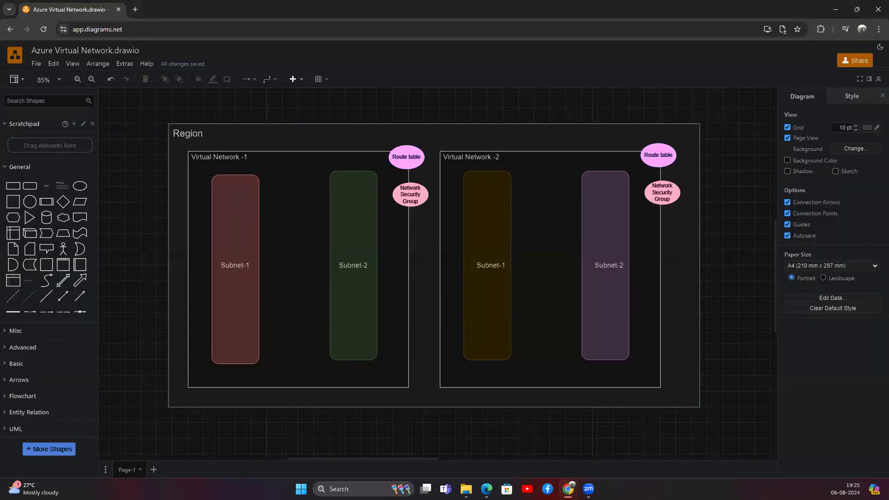
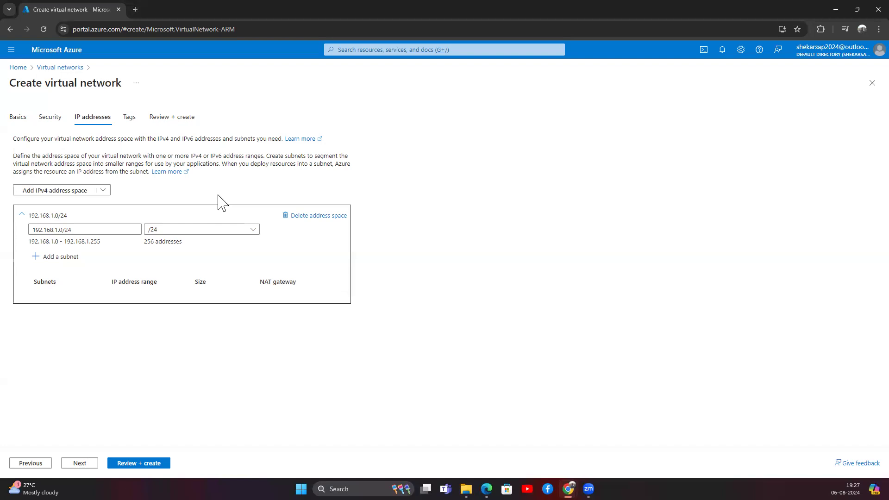
Start a new subnet named Application_subnet, keeping the Default purpose.
left_click(66, 257)
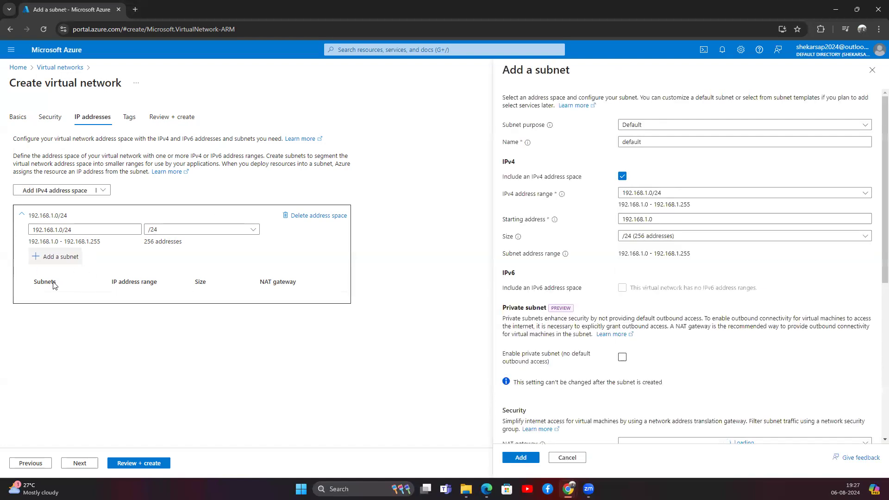
left_click(652, 127)
left_click(604, 145)
left_click_drag(647, 145, 604, 145)
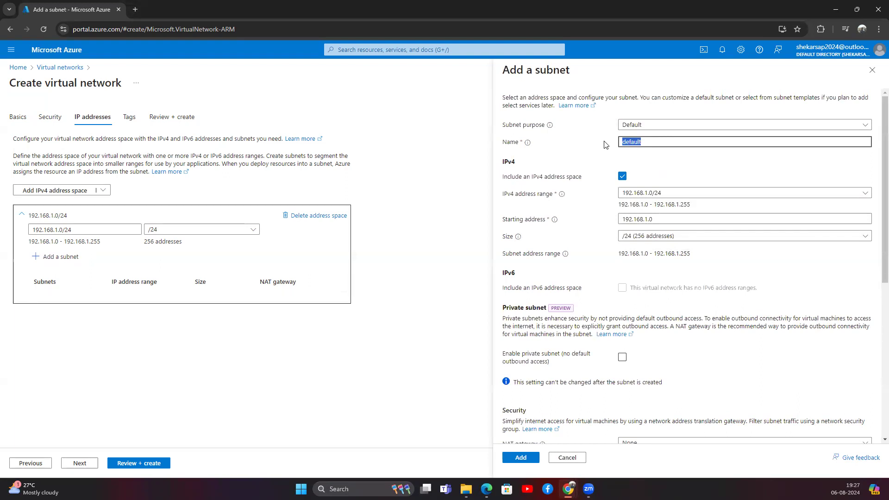
left_click(631, 126)
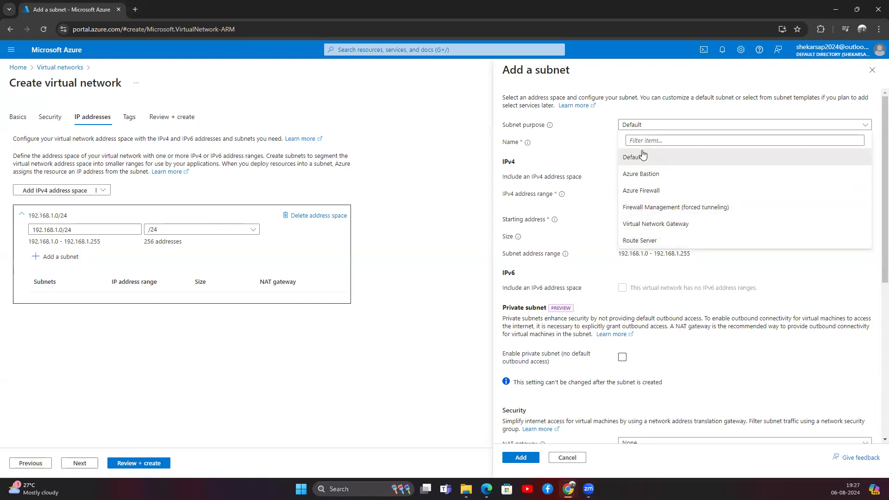
left_click(598, 148)
double_click(633, 143)
type("App")
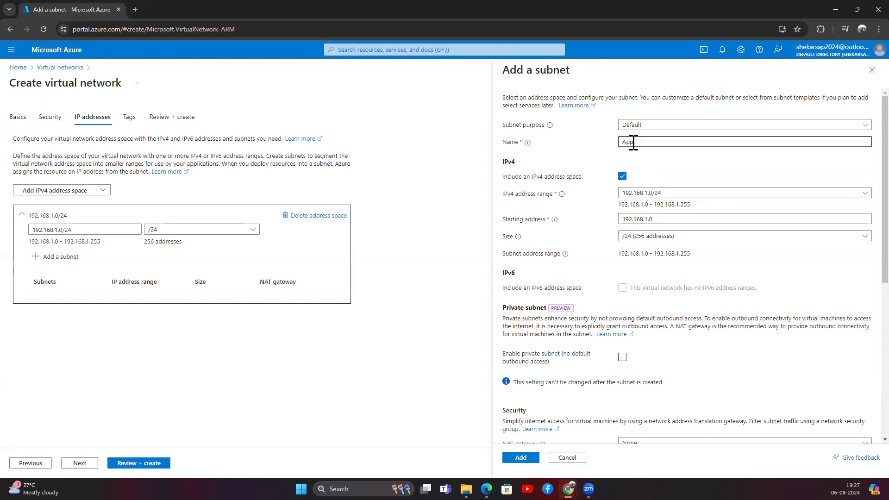
type("lication \\")
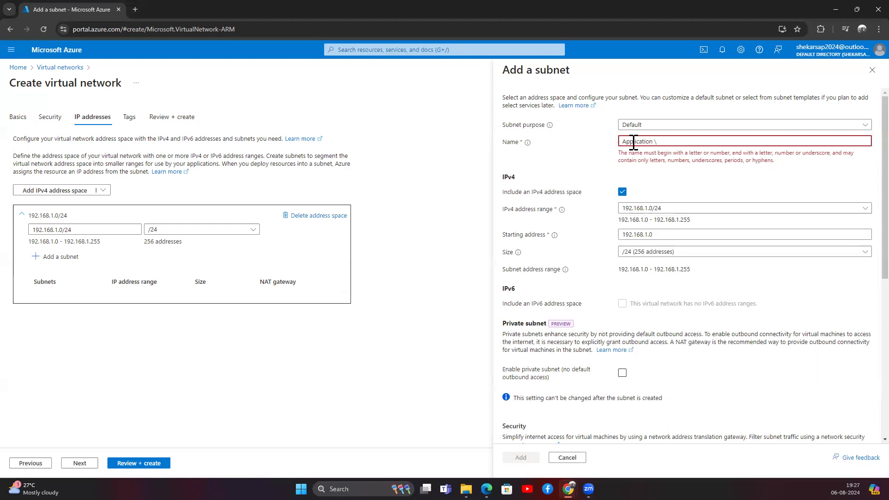
key("BackSpace")
type("_subnet")
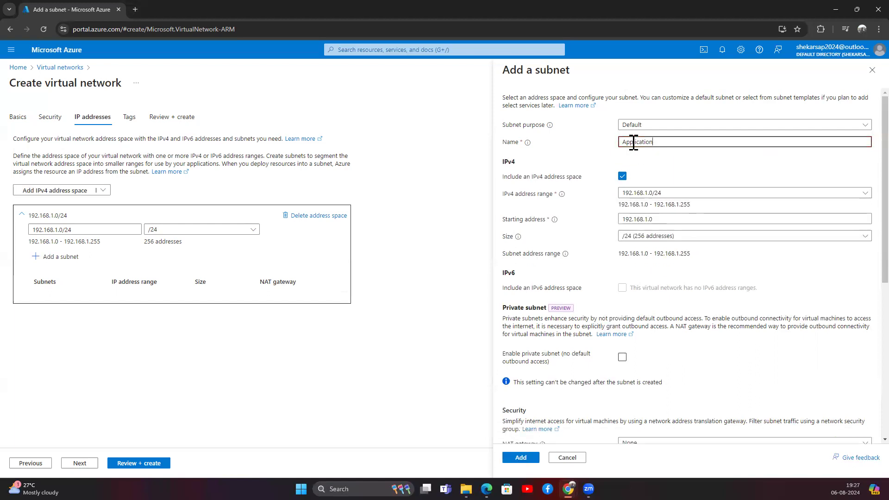
Size the subnet /26 (64 addresses) and add it to the network.
left_click(667, 236)
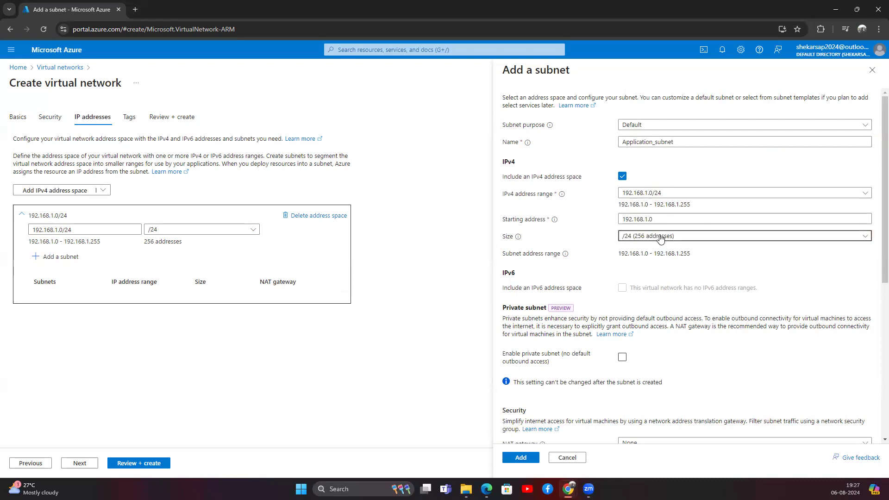
left_click(657, 318)
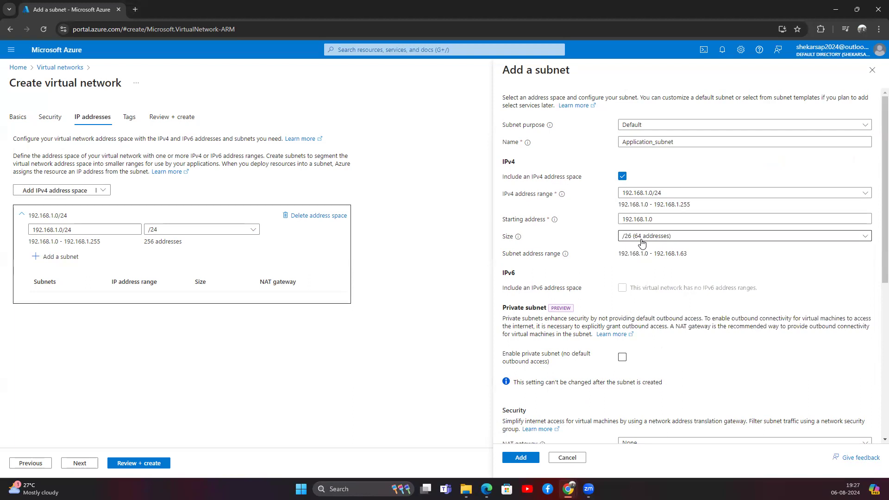
scroll(625, 282, "down", 4)
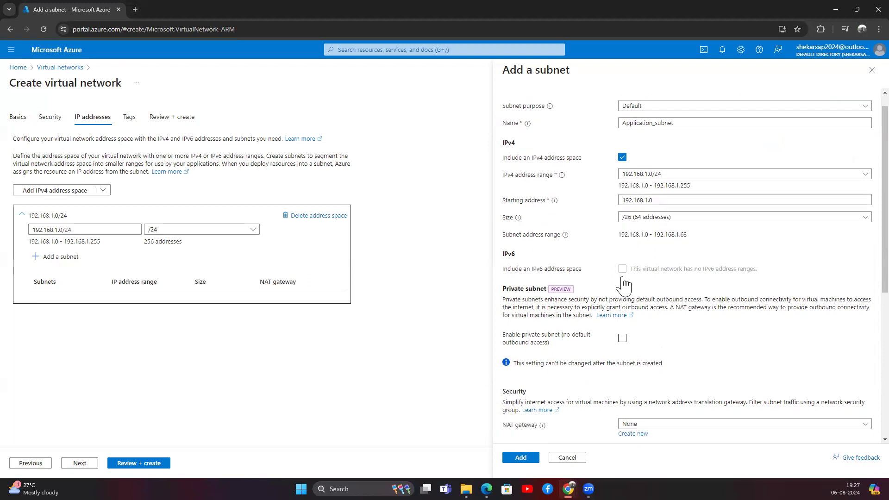
scroll(598, 273, "down", 2)
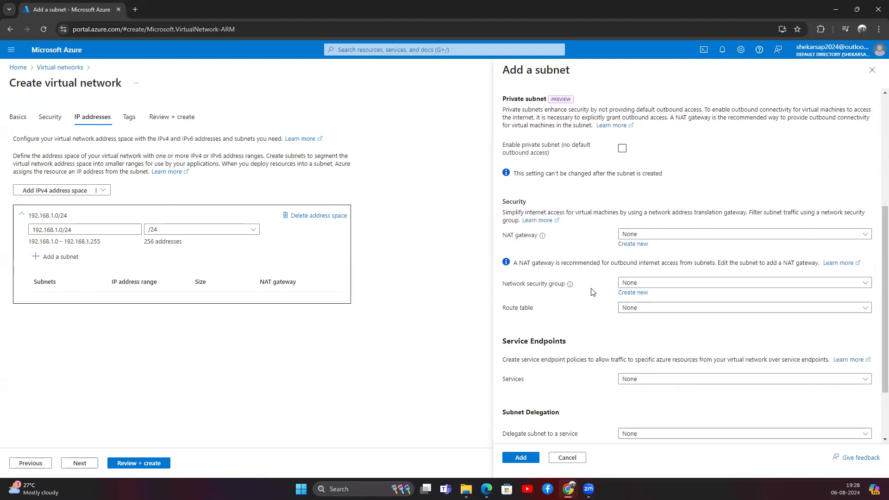
scroll(598, 370, "up", 5)
scroll(593, 383, "down", 6)
scroll(595, 380, "up", 5)
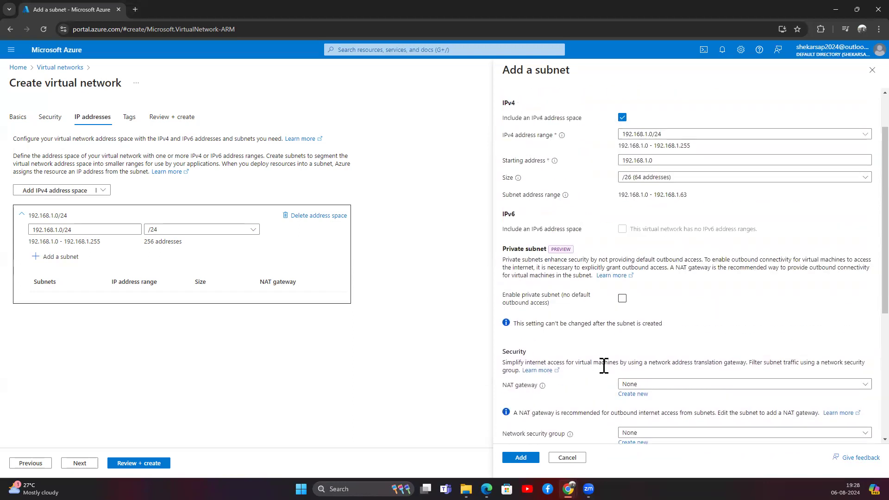
scroll(604, 365, "down", 2)
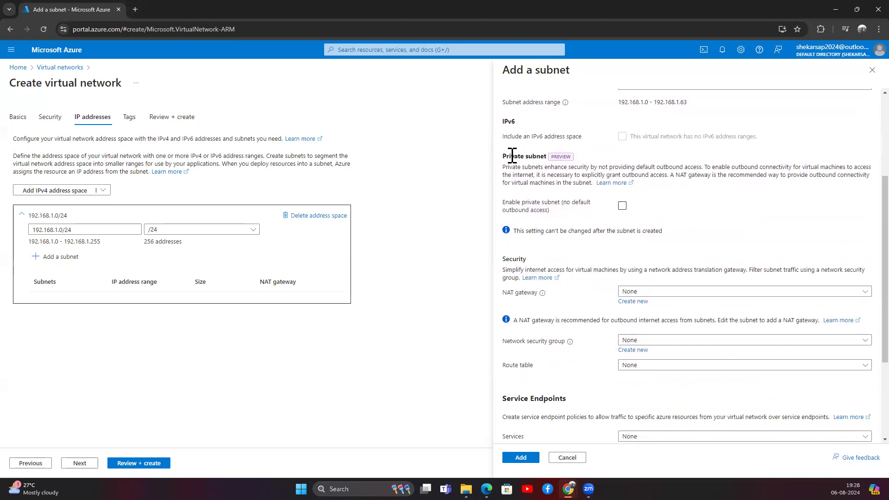
left_click_drag(519, 156, 548, 156)
scroll(546, 250, "down", 3)
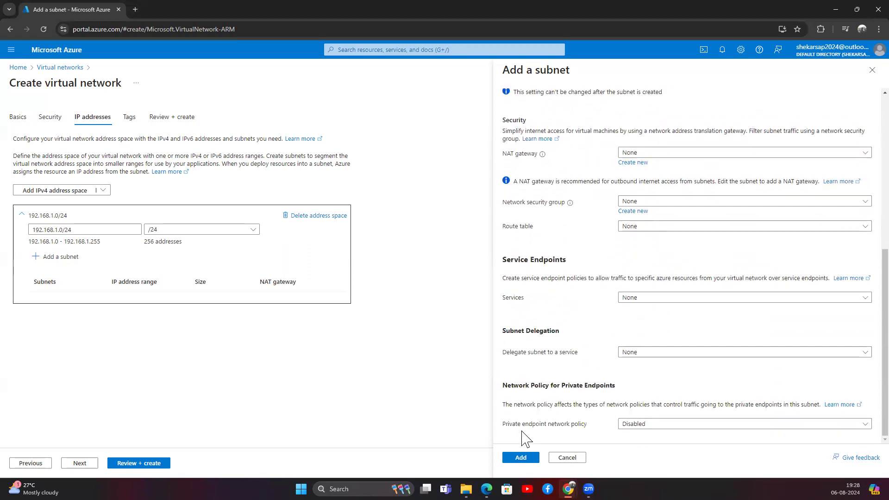
left_click(521, 458)
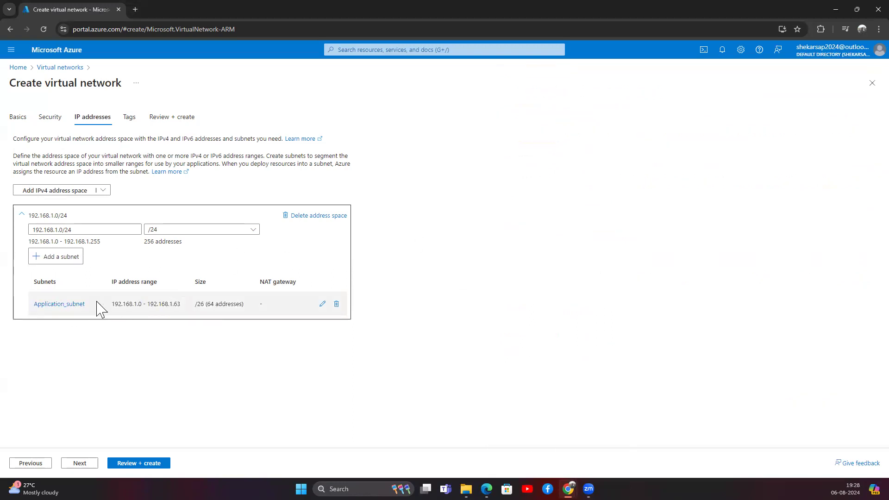
Start a second subnet named DB_subnet sized /28 (16 addresses).
left_click(70, 257)
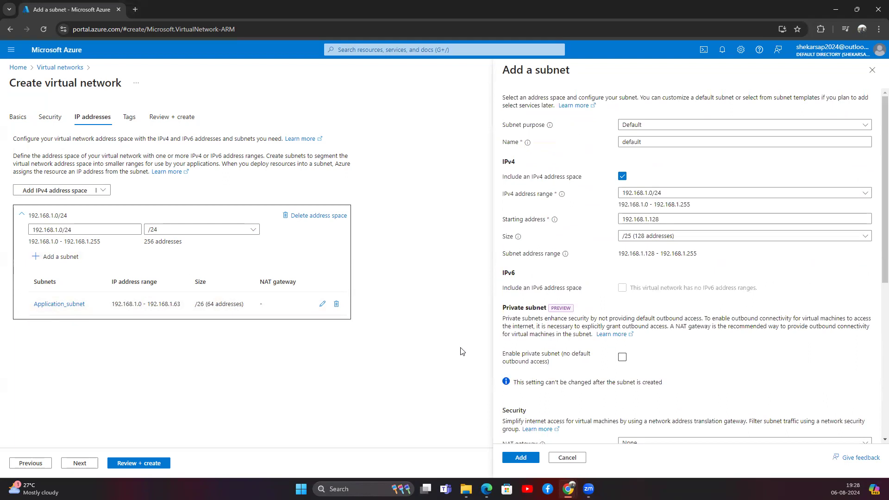
left_click_drag(649, 144, 610, 147)
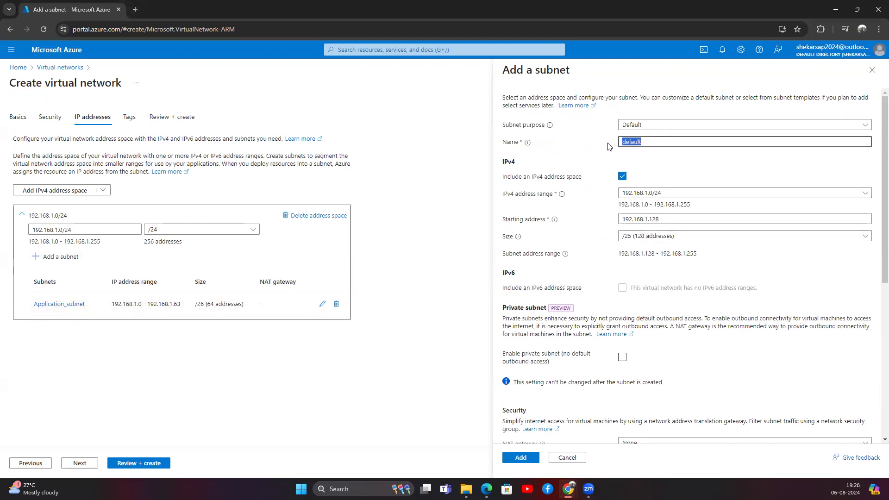
type("DB_subnet")
left_click(649, 237)
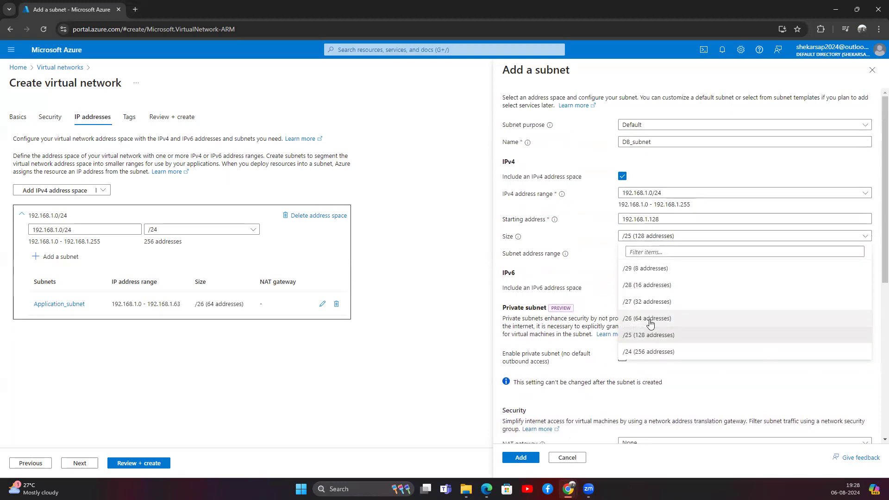
left_click(651, 285)
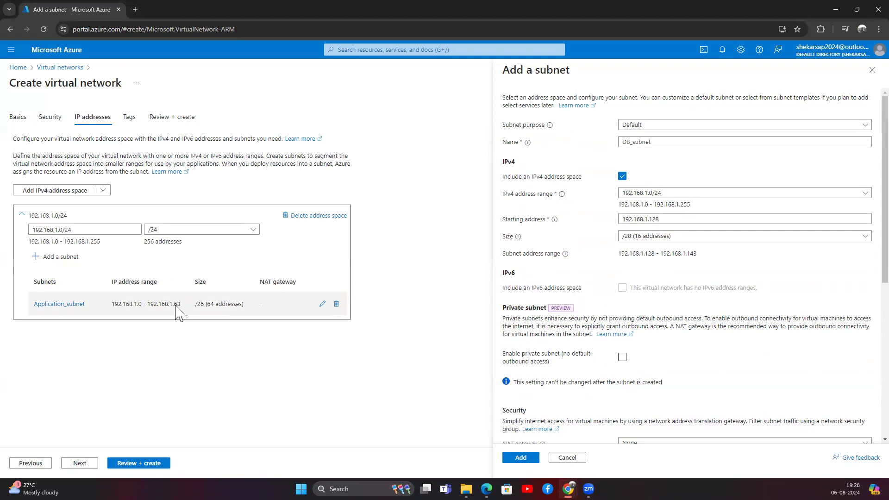
Change its starting address to 192.168.1.64, spanning 192.168.1.64–192.168.1.79, and add it.
left_click_drag(645, 253, 707, 257)
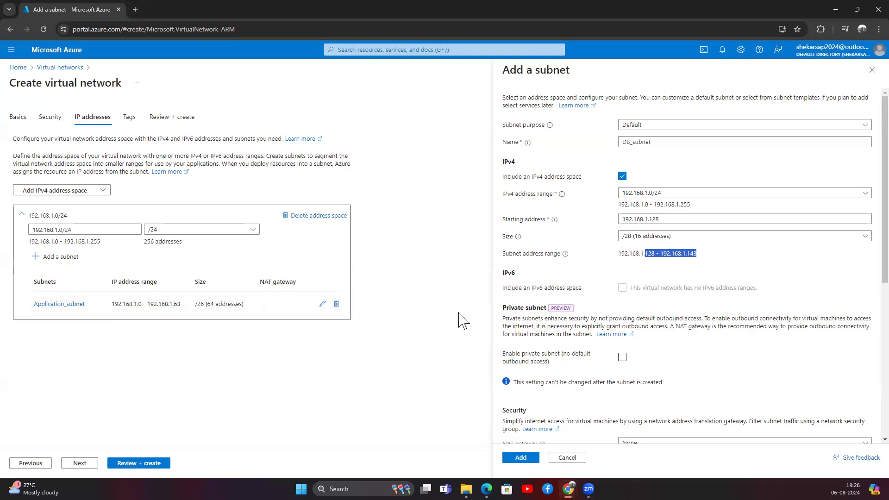
left_click(651, 221)
left_click_drag(649, 220, 657, 221)
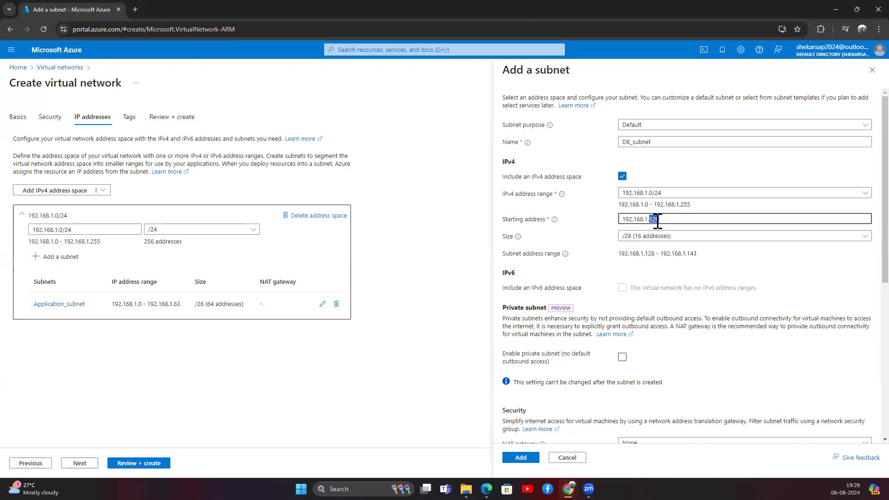
type("64")
left_click(583, 248)
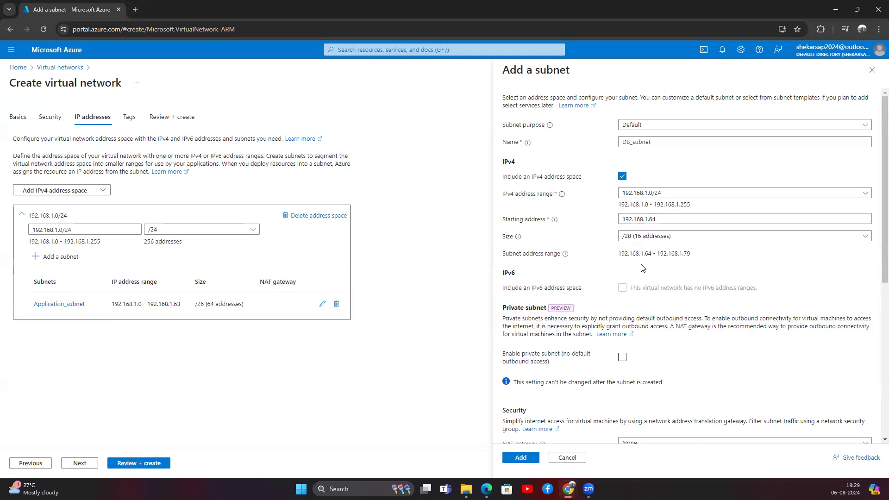
left_click_drag(645, 253, 695, 254)
left_click_drag(654, 219, 617, 226)
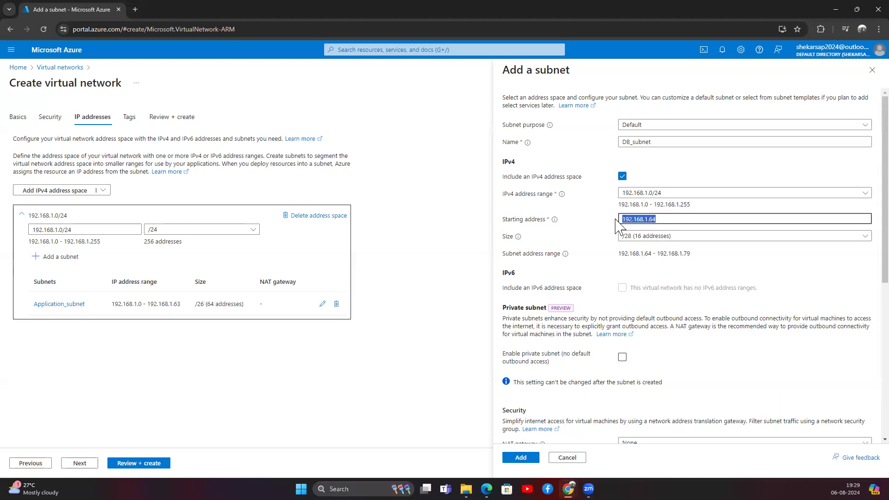
left_click(597, 226)
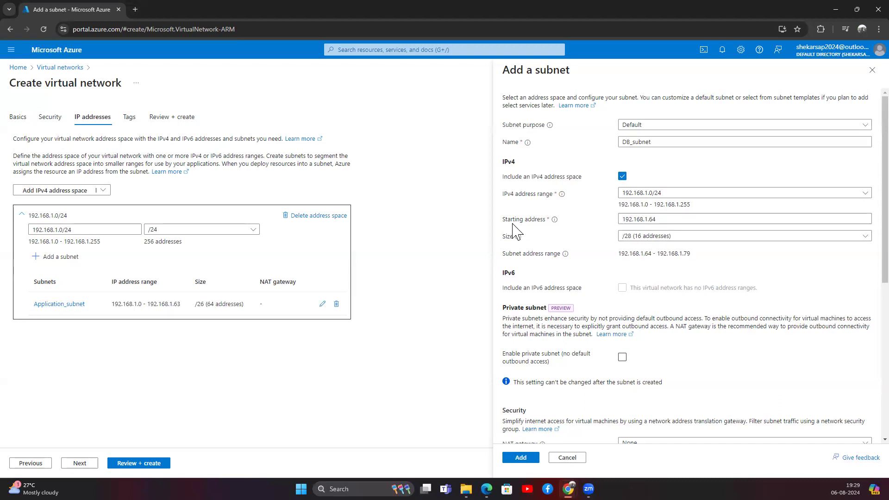
left_click_drag(502, 218, 542, 222)
left_click_drag(656, 220, 620, 219)
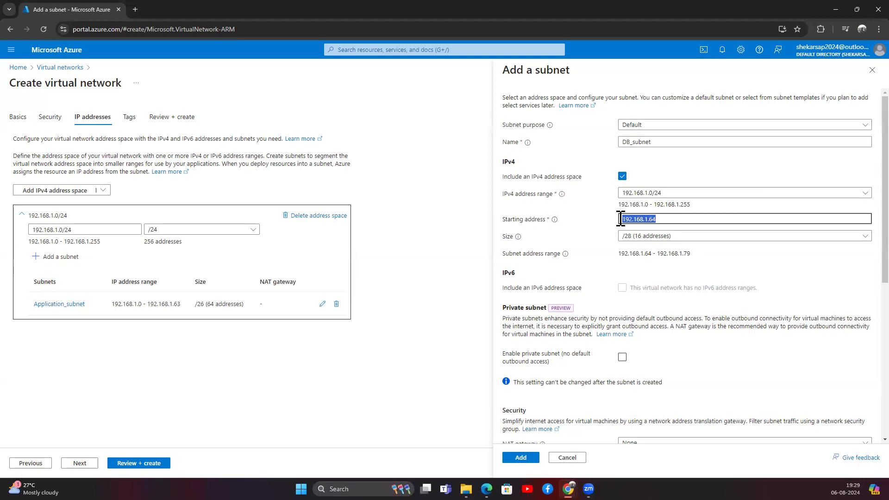
left_click_drag(639, 253, 697, 253)
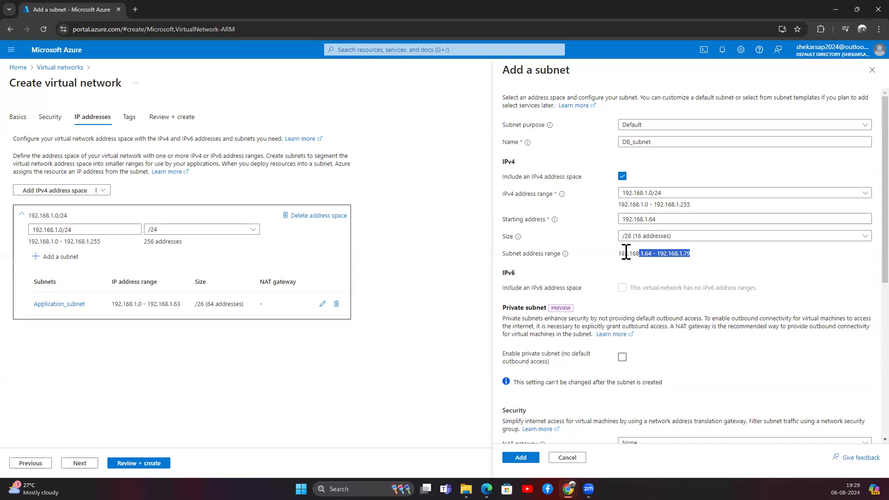
left_click(603, 258)
left_click_drag(648, 251, 684, 254)
left_click(648, 283)
scroll(585, 319, "down", 4)
left_click(520, 457)
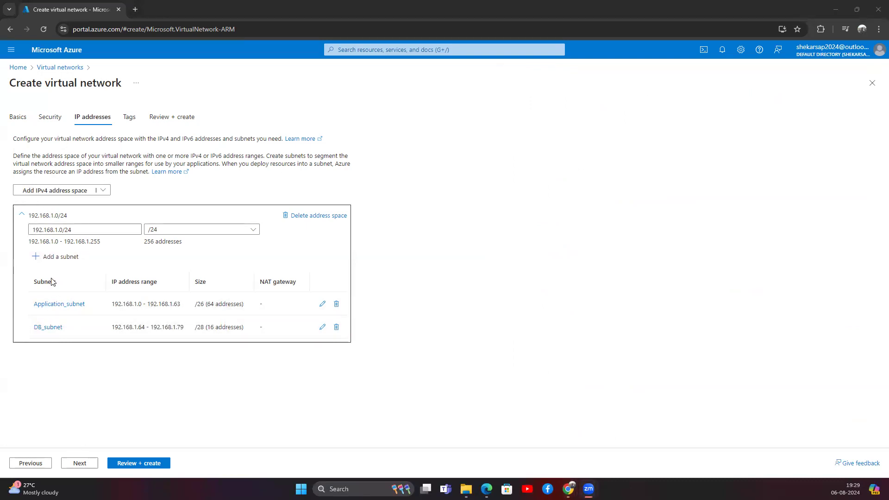
Add a tag with name ENV and value DEV.
left_click(76, 463)
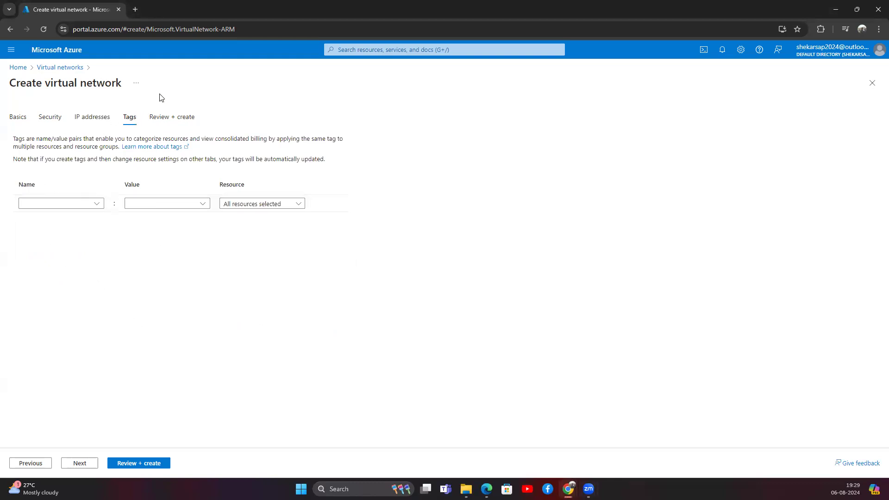
left_click(79, 204)
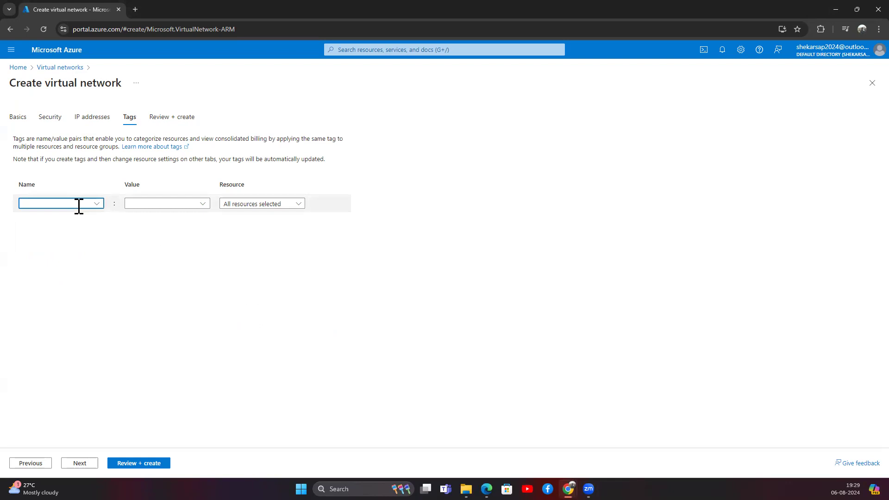
type("ENV")
key("Tab")
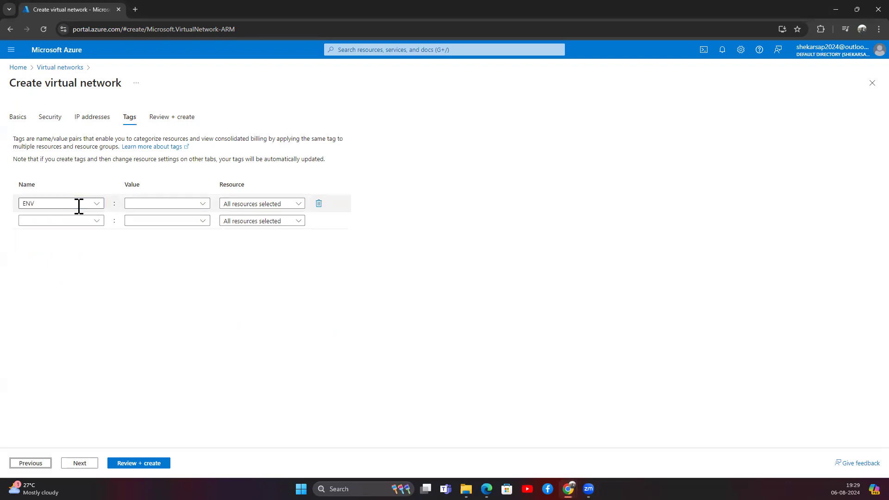
left_click(160, 203)
type("DEV")
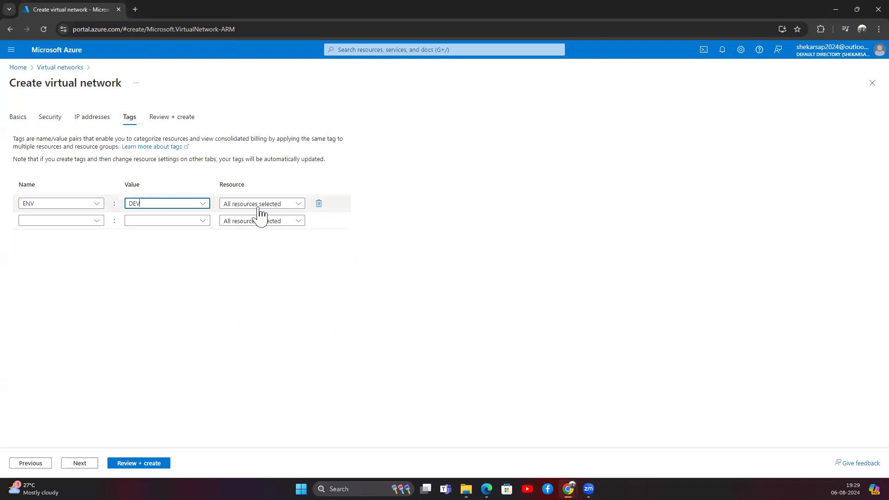
Apply the ENV tag only to the Virtual network resource and go to review.
left_click(262, 204)
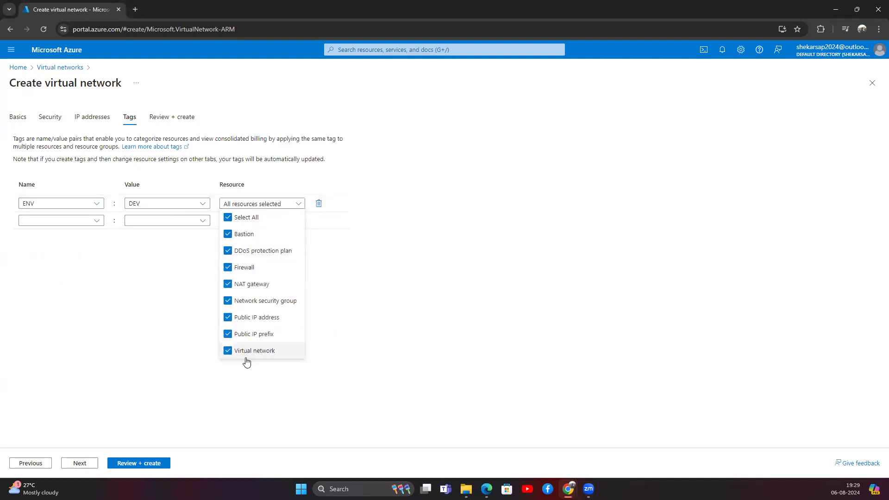
key("Escape")
left_click(256, 211)
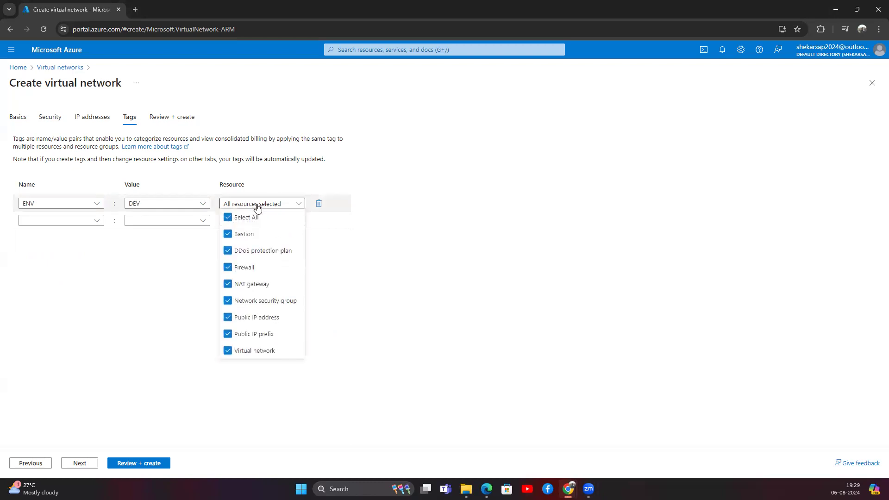
left_click(247, 218)
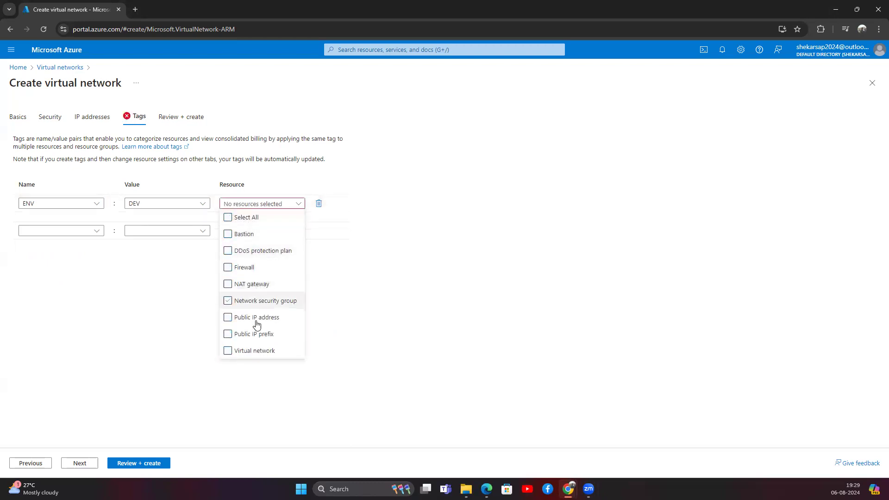
left_click(255, 352)
left_click(130, 313)
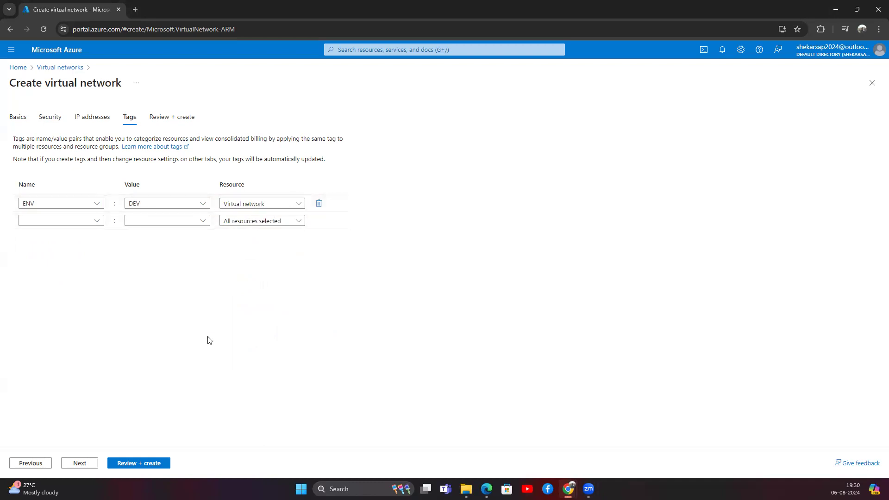
left_click(80, 463)
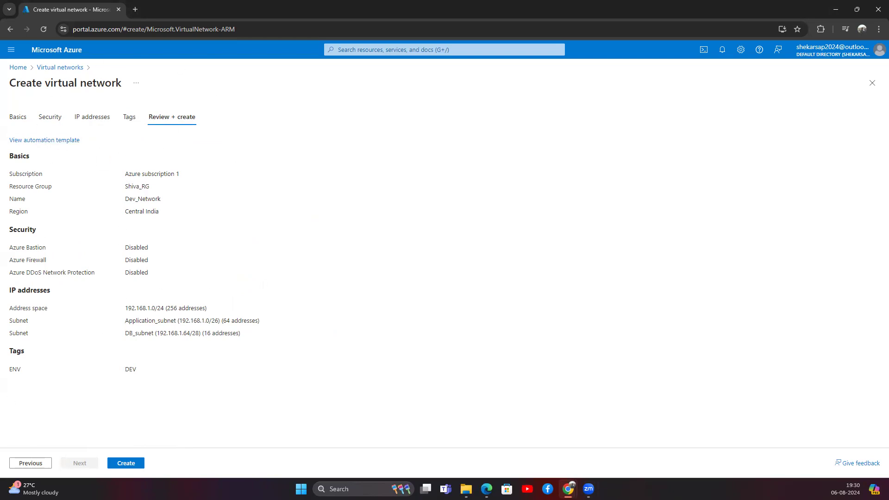
Create Dev_Network, view its overview, then go back to the Azure Home page.
left_click(125, 465)
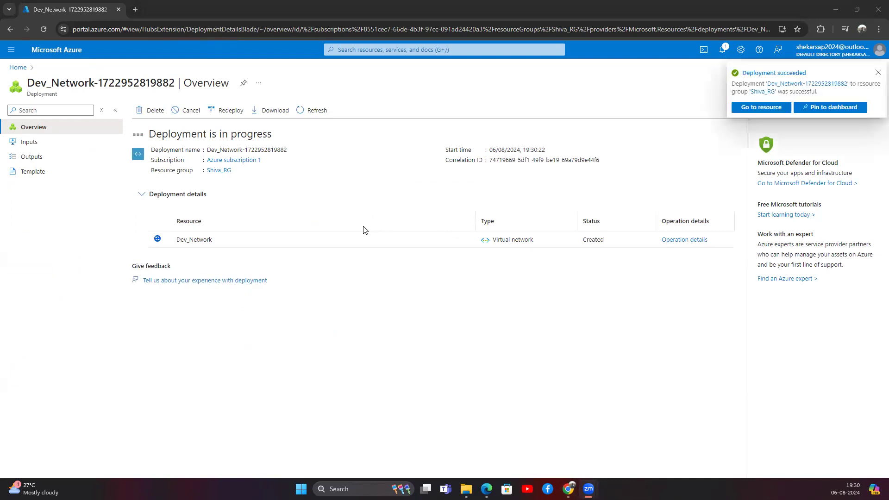
left_click(877, 73)
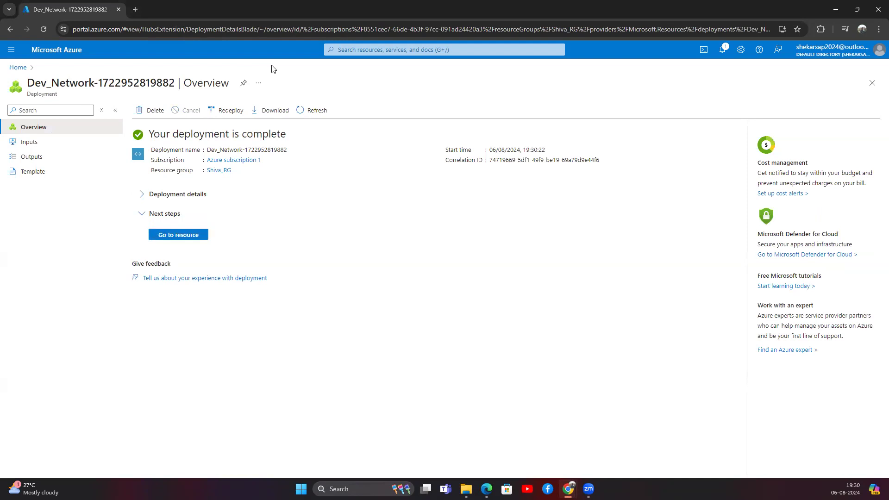
left_click(187, 235)
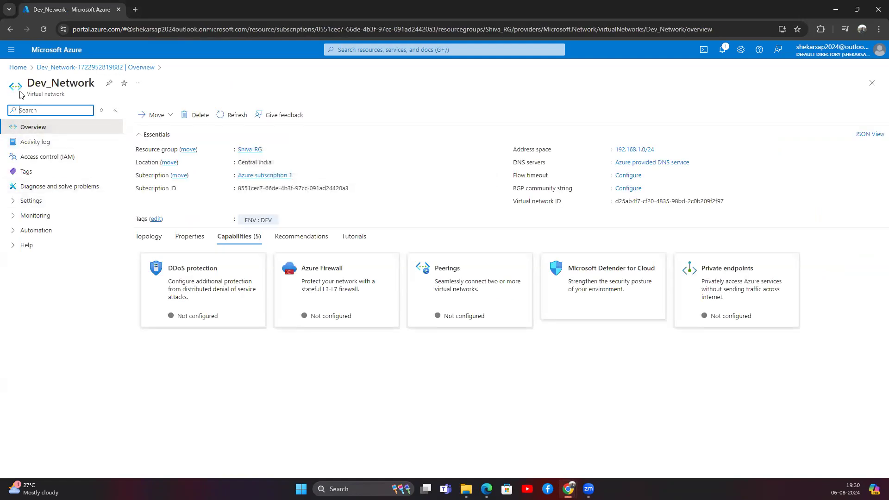
left_click(52, 68)
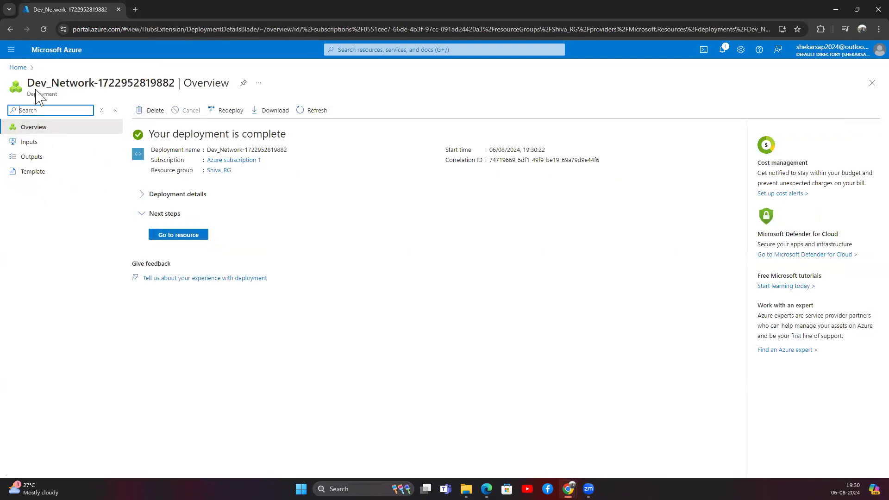
left_click(18, 68)
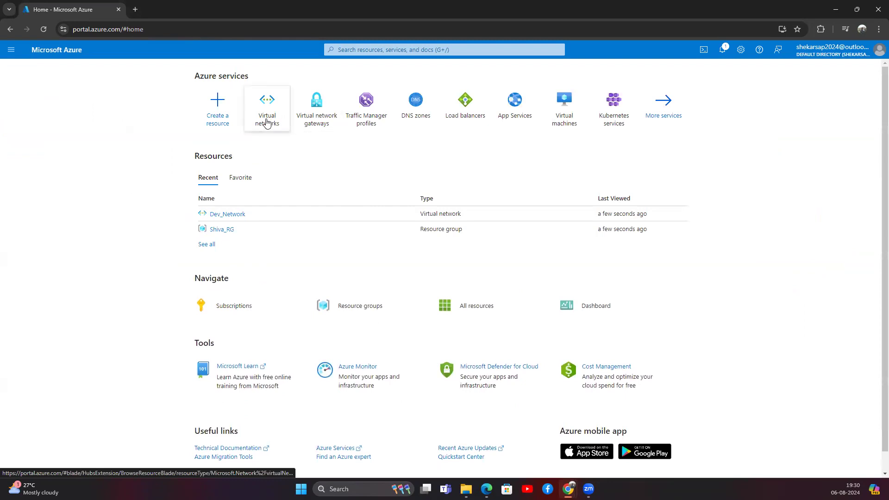
left_click(266, 122)
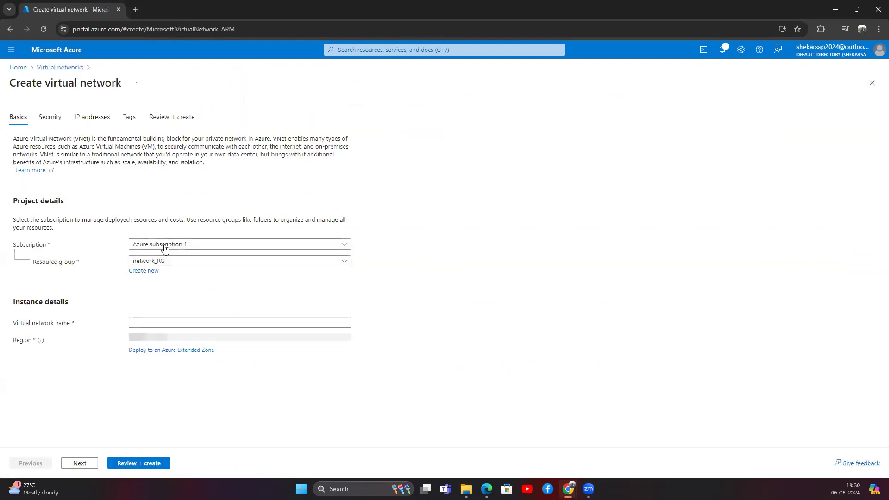
left_click(200, 248)
left_click(233, 216)
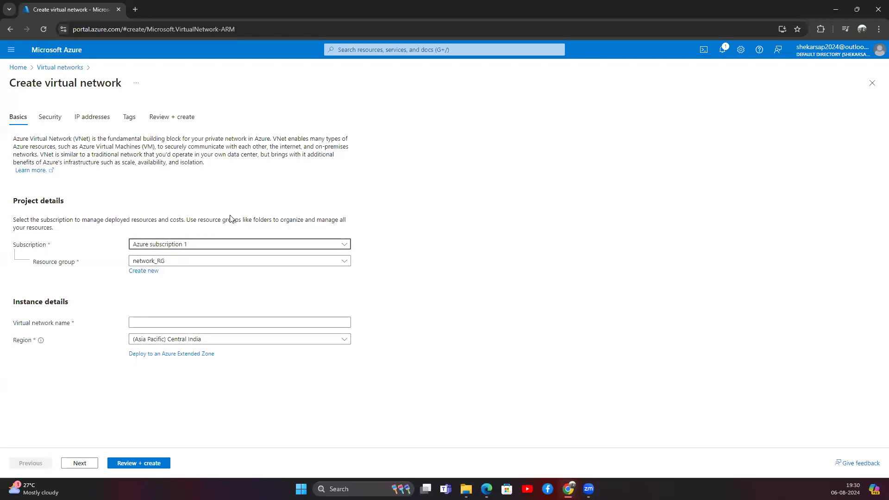
left_click(194, 248)
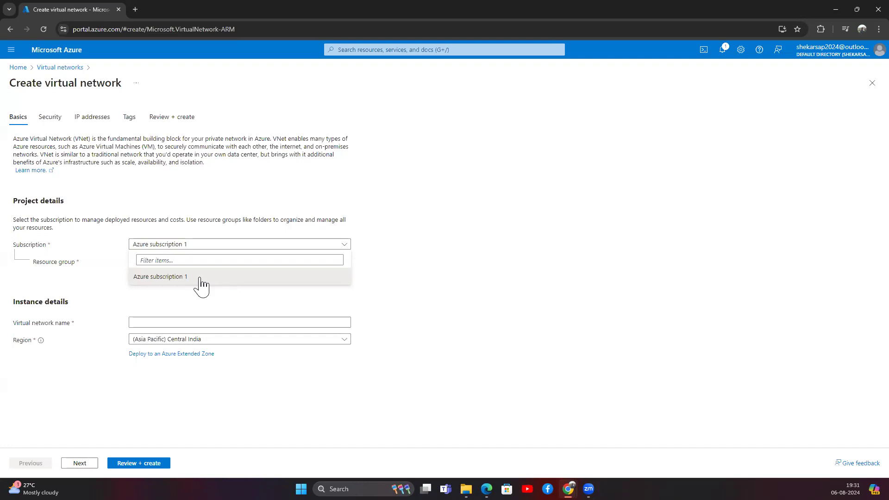
left_click(202, 208)
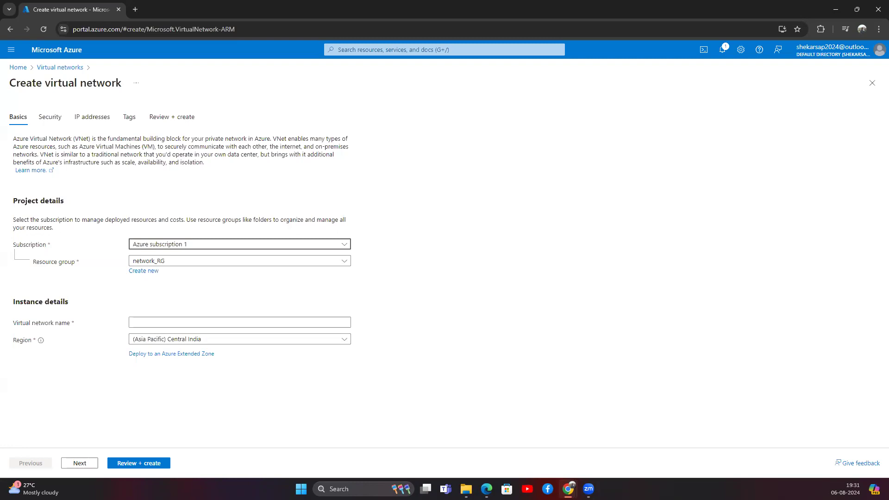
left_click(193, 246)
left_click(186, 278)
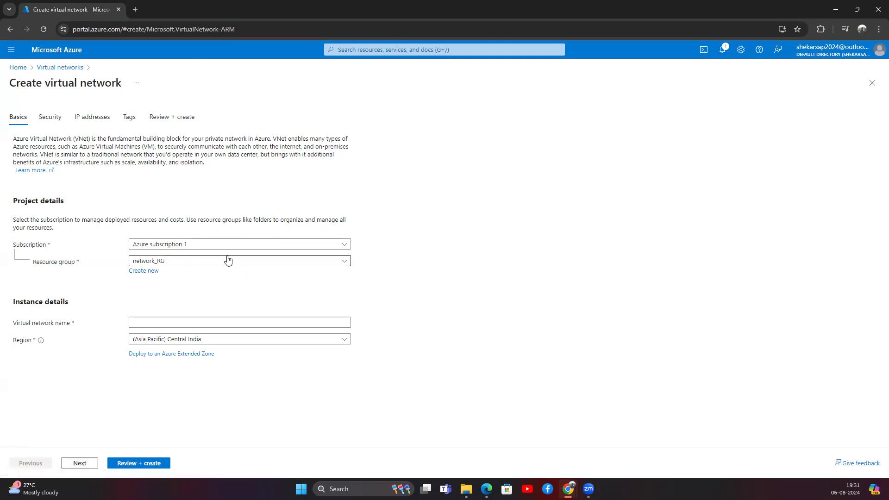
left_click(136, 246)
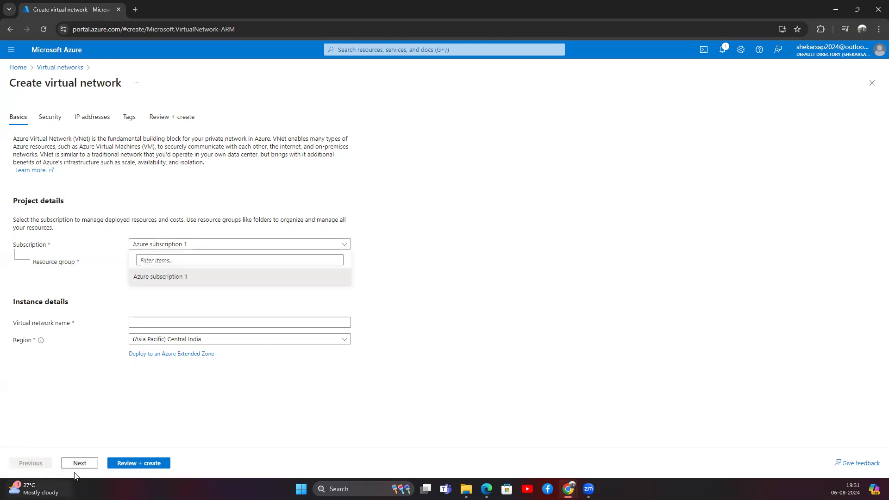
left_click(61, 68)
Open the Subscriptions page and review Azure subscription 1.
left_click(17, 68)
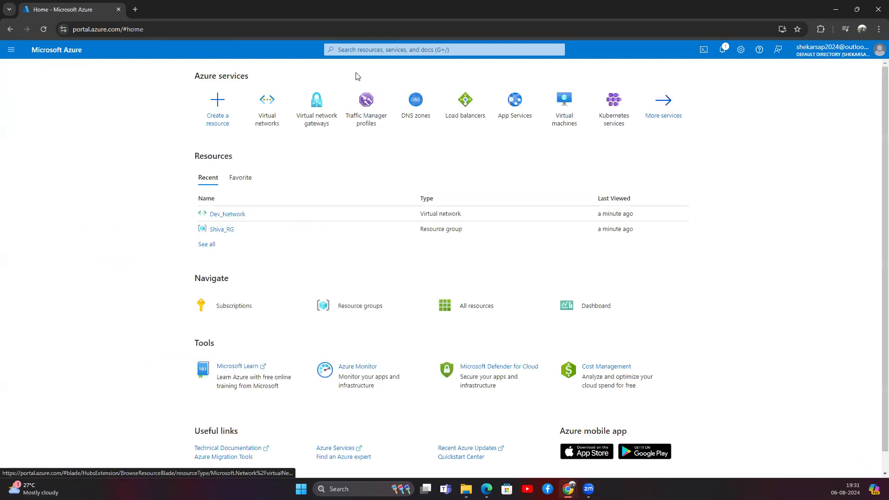
left_click(364, 50)
type("subsc")
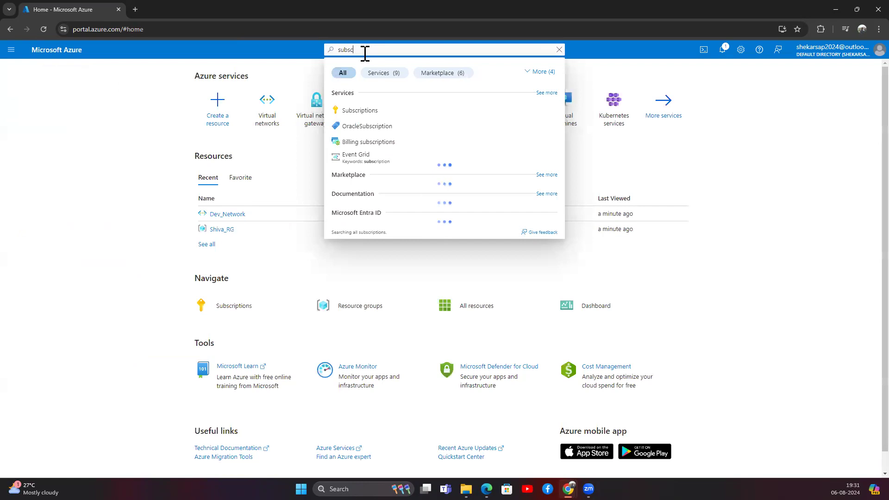
left_click(360, 111)
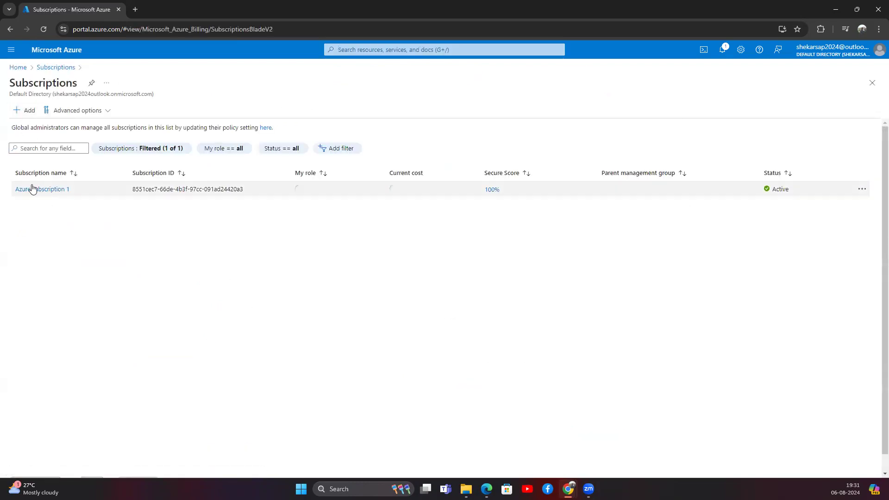
left_click_drag(13, 190, 515, 198)
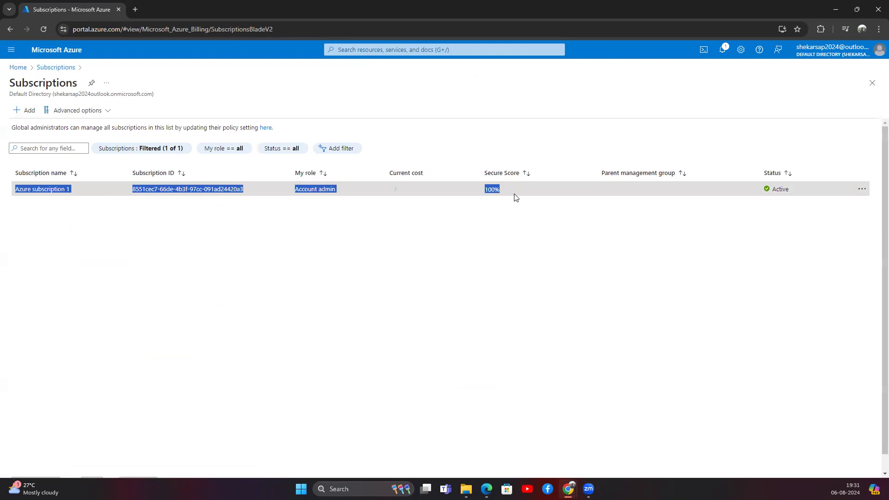
left_click(501, 239)
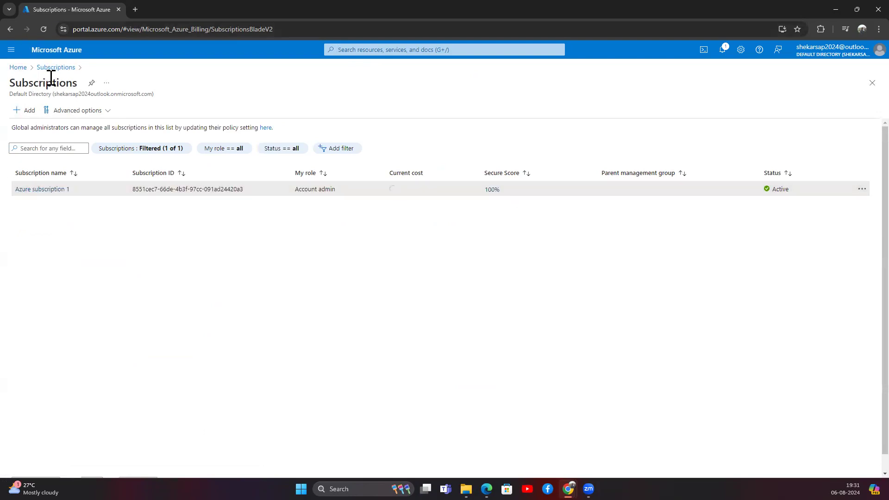
Add a new subscription and choose the Pay-As-You-Go offer.
left_click(24, 110)
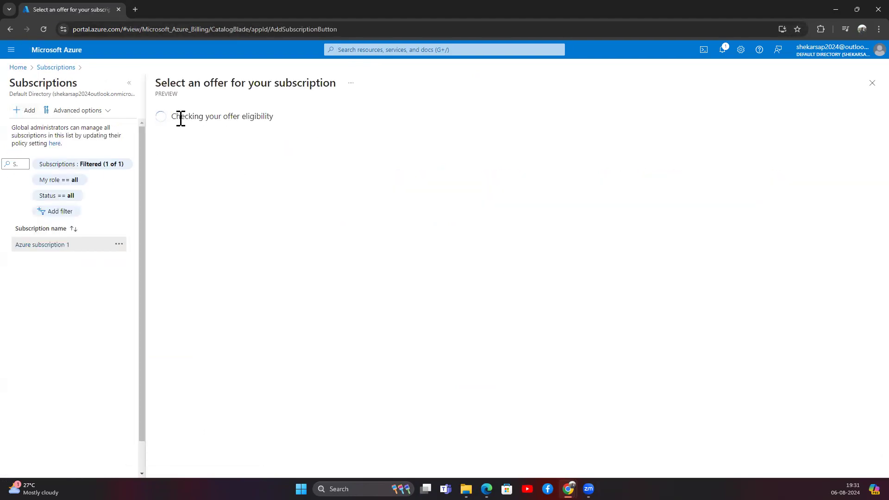
left_click_drag(172, 115, 278, 121)
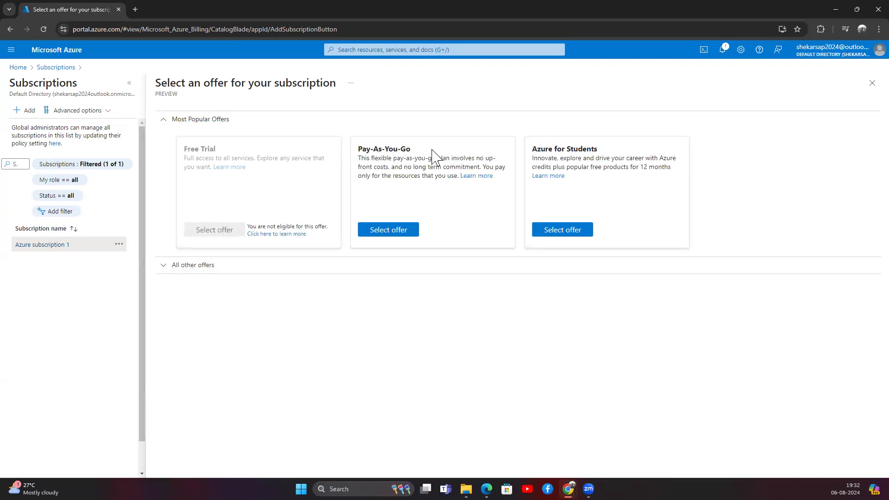
left_click_drag(531, 149, 615, 152)
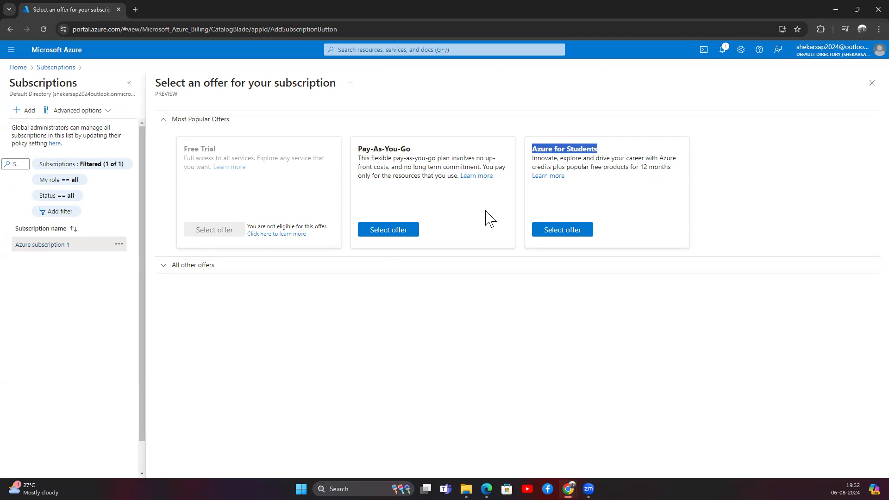
left_click(387, 228)
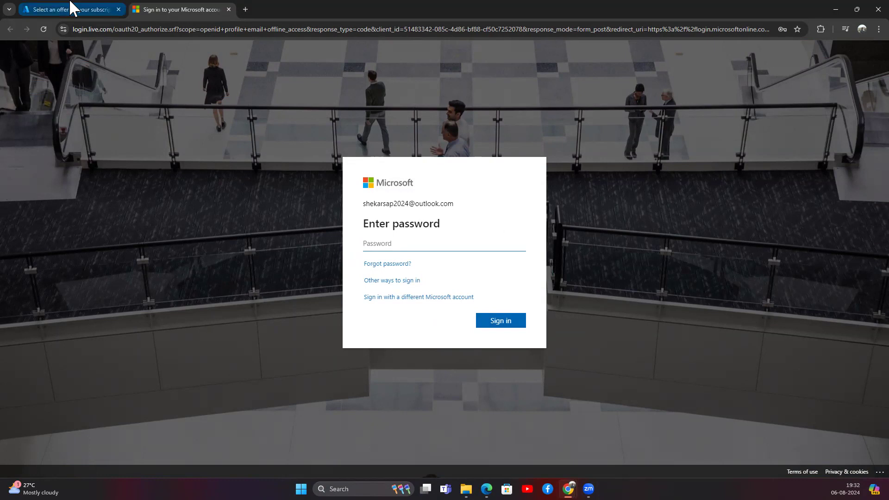
Sign in to the Microsoft account with its password.
left_click(70, 9)
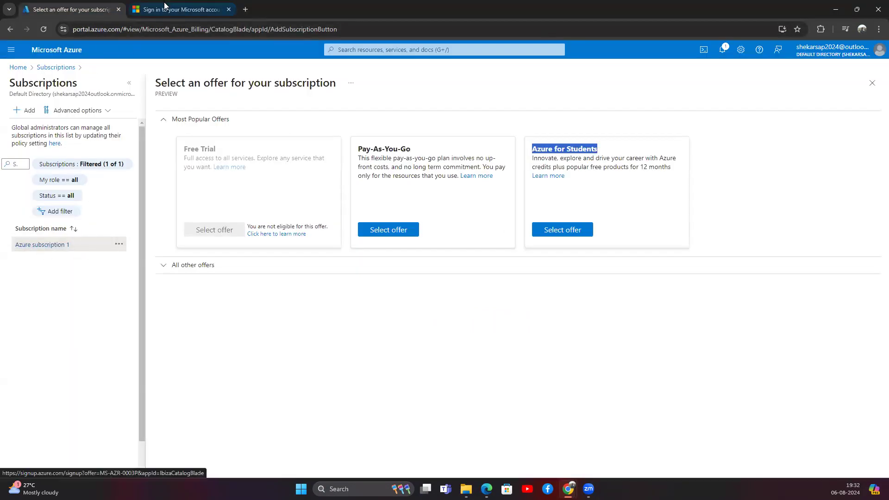
left_click(181, 10)
left_click(402, 245)
type("•••")
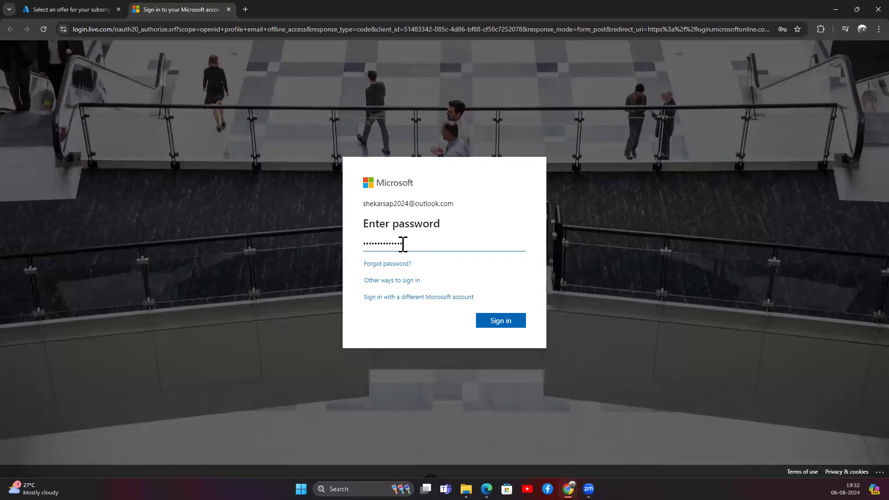
key("Return")
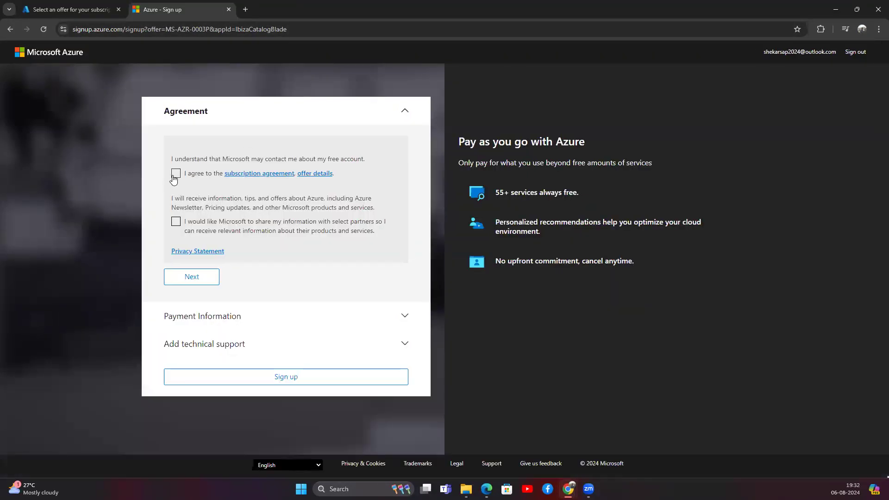
Agree to the subscription agreement and partner information sharing, then continue to payment.
left_click(176, 174)
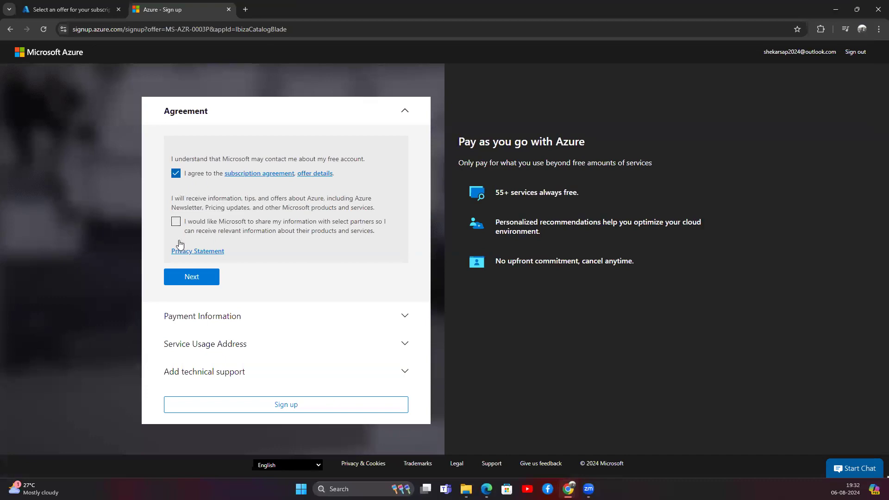
left_click(175, 222)
left_click(191, 277)
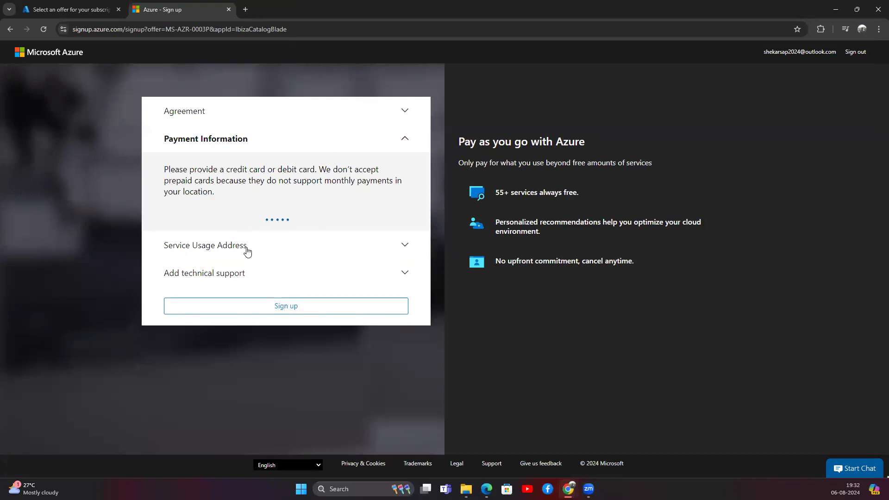
left_click(242, 325)
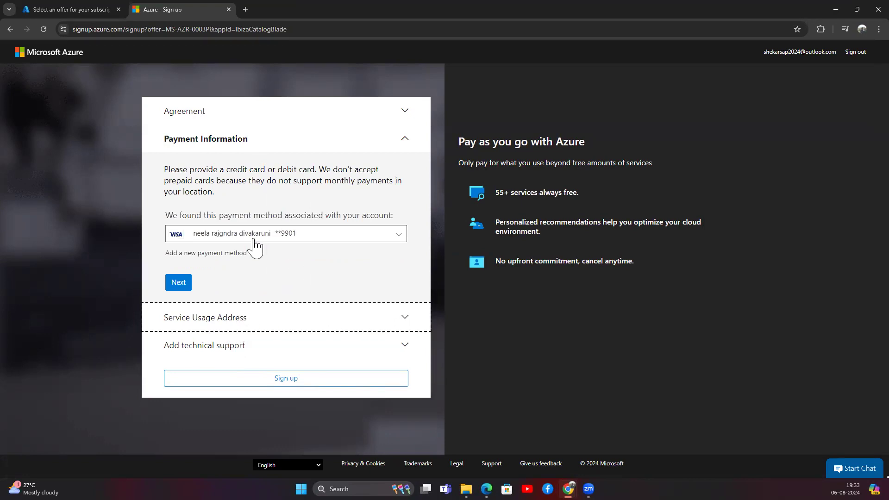
Keep the saved card and prefilled service usage address, then return to the portal tab.
left_click(188, 285)
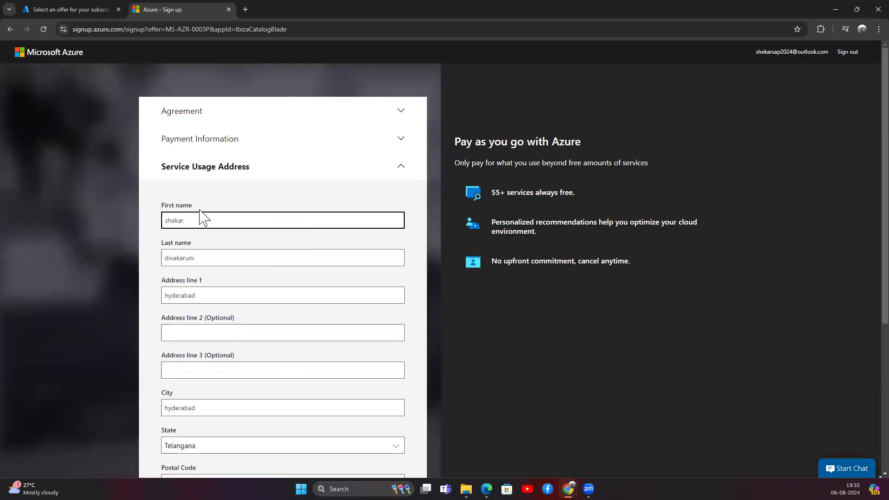
scroll(189, 277, "down", 5)
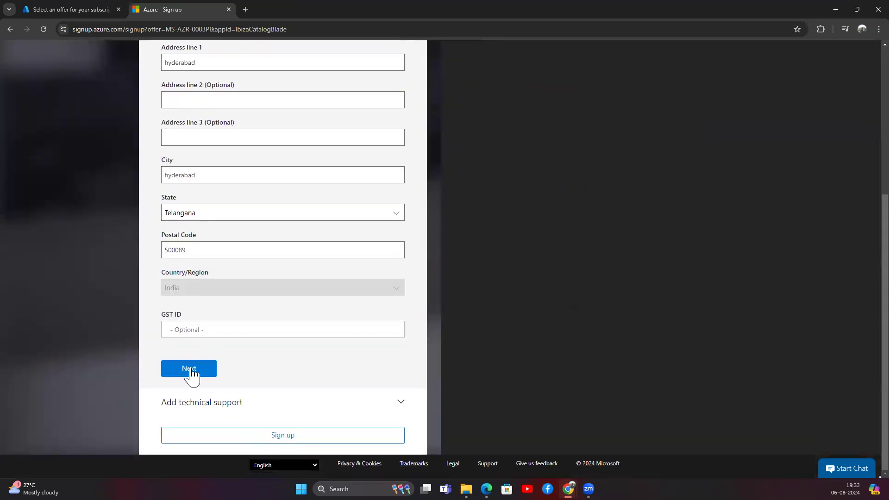
left_click(187, 369)
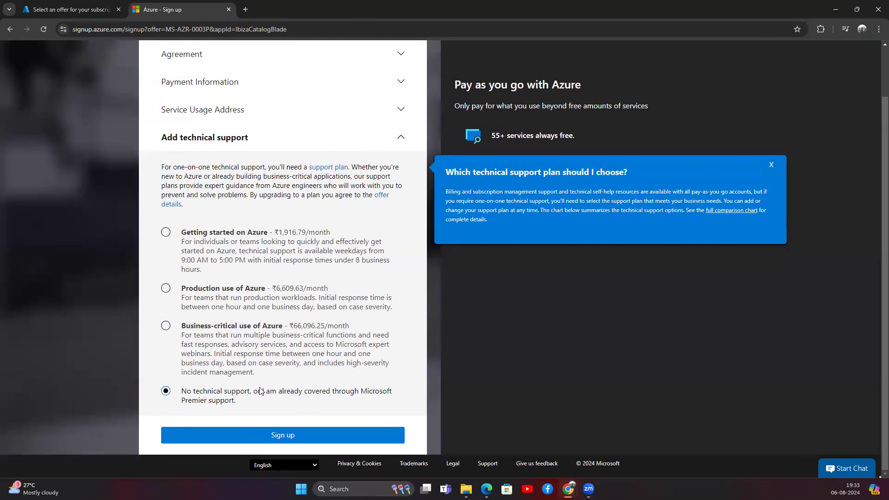
left_click(91, 10)
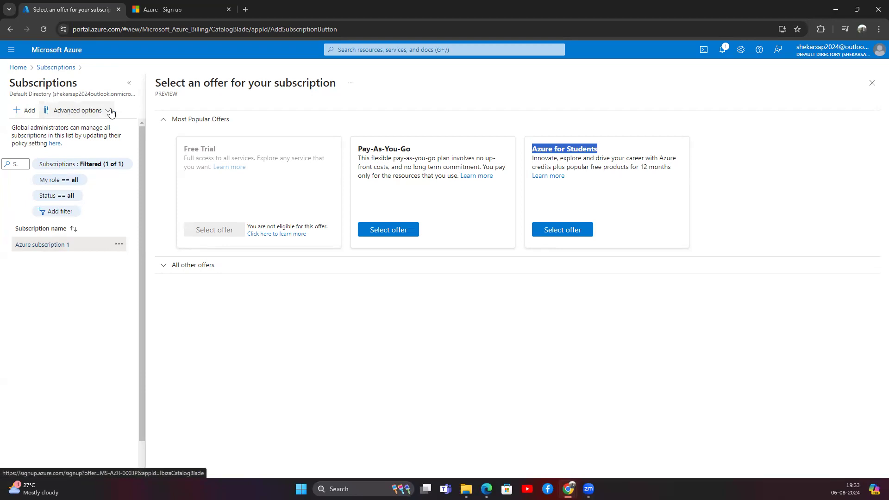
Close the offer selection and review Azure subscription 1's name and current cost.
left_click(873, 83)
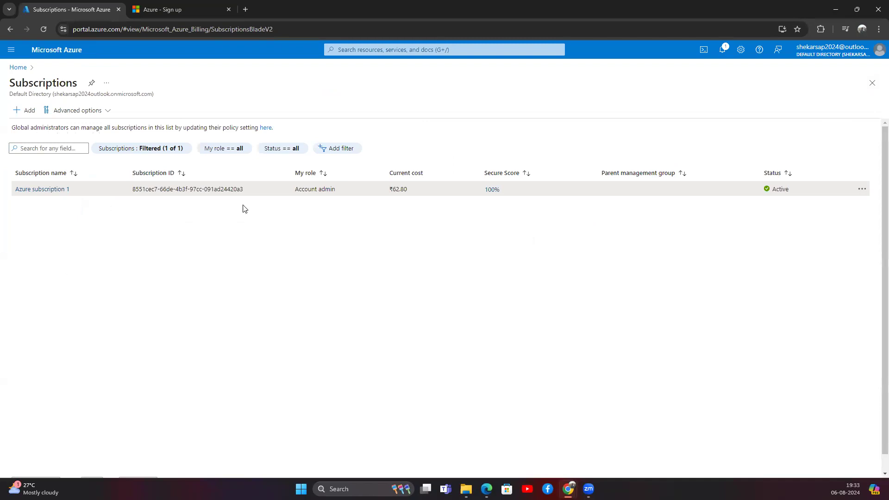
left_click_drag(46, 190, 18, 188)
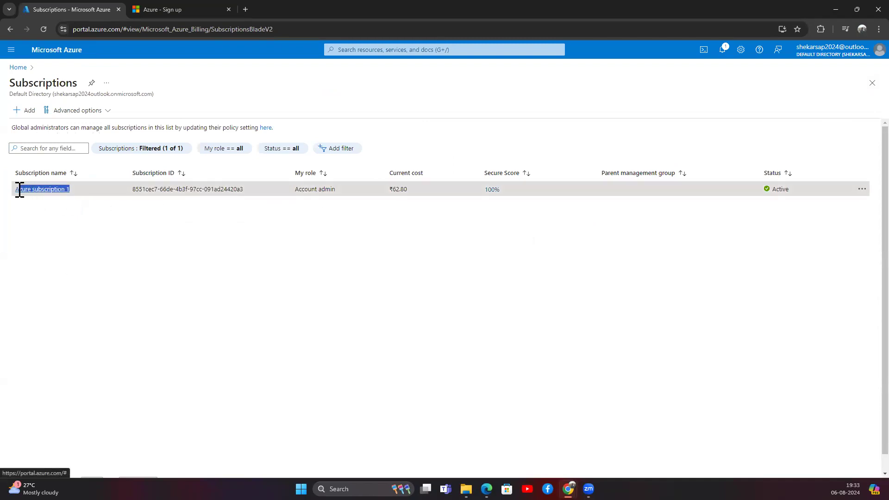
left_click_drag(388, 190, 406, 190)
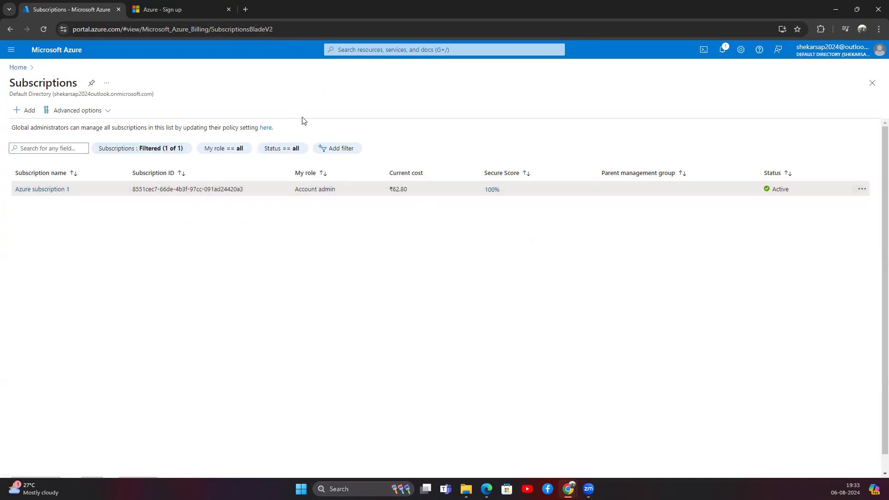
Open the Shiva_RG resource group from Home, then bring up the network diagram.
left_click(20, 67)
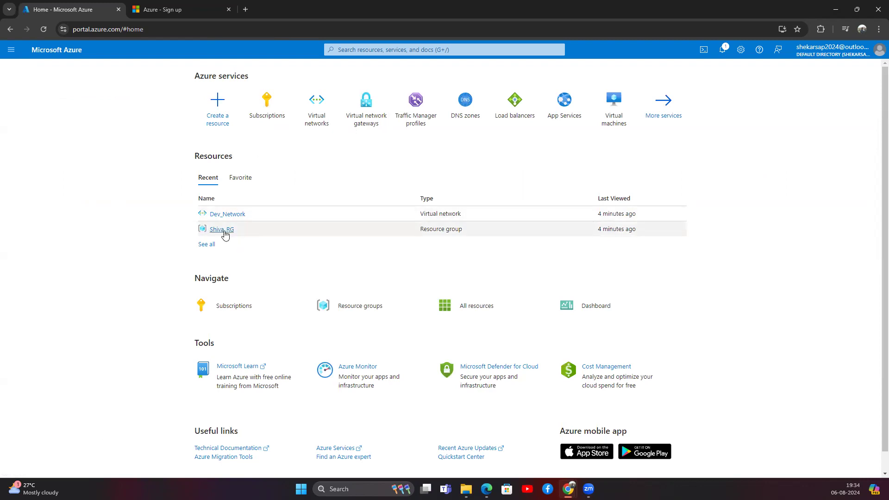
left_click(226, 233)
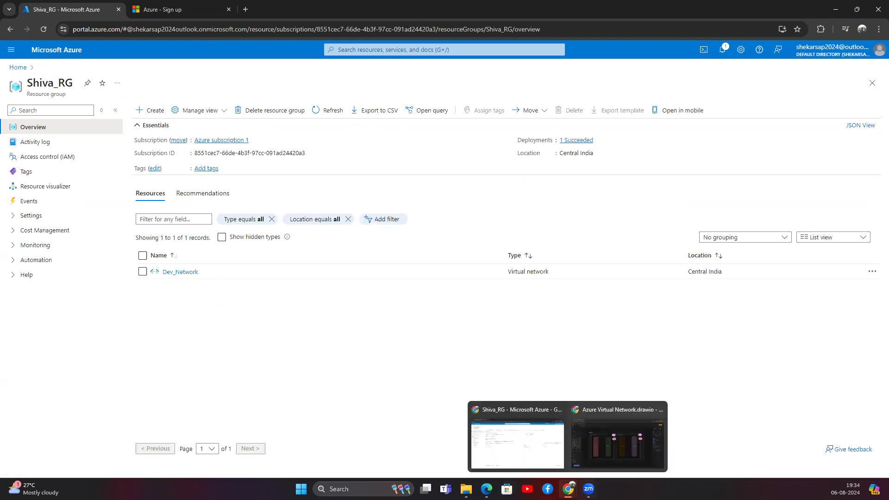
mouse_move(569, 488)
left_click(574, 463)
left_click(215, 107)
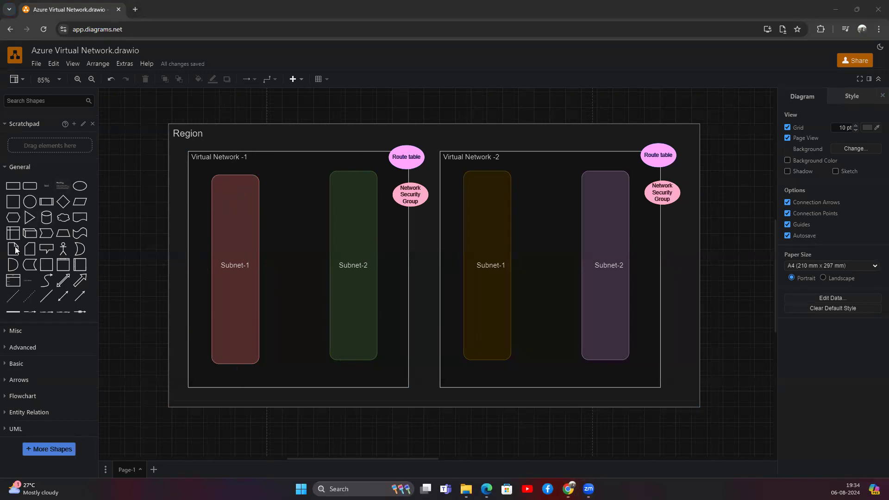
Tick off Virtual Network -1 and both its subnets, circle Virtual Network -2, then return to the portal.
left_click_drag(210, 155, 258, 125)
mouse_move(228, 240)
left_mouse_down()
mouse_move(233, 246)
mouse_move(248, 220)
left_mouse_up()
left_click_drag(341, 240, 373, 222)
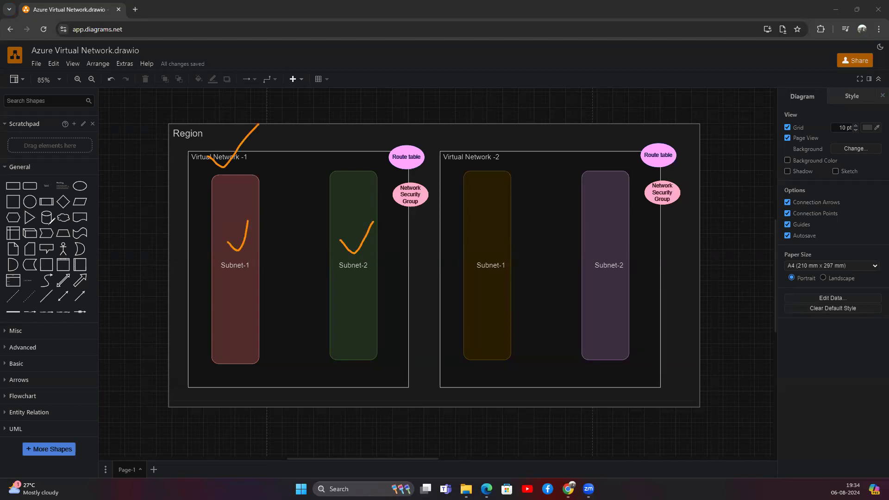
mouse_move(453, 144)
left_mouse_down()
mouse_move(444, 148)
mouse_move(432, 234)
mouse_move(553, 381)
mouse_move(658, 146)
mouse_move(441, 139)
left_mouse_up()
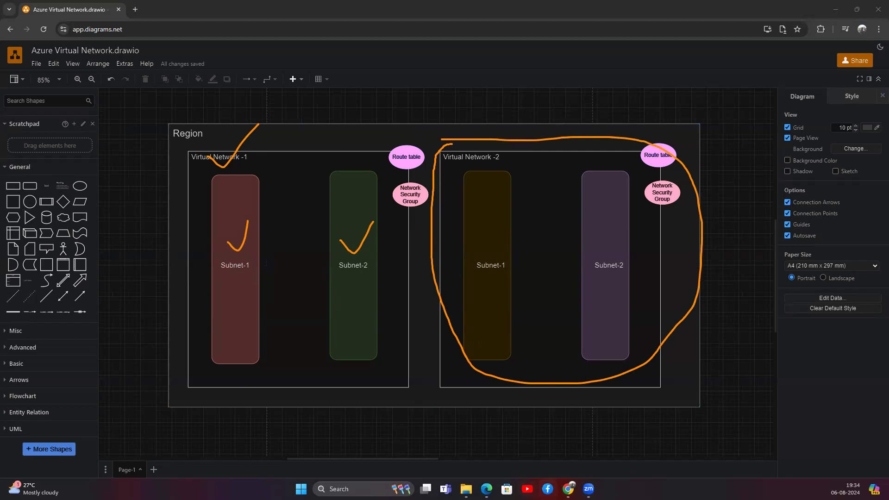
mouse_move(568, 488)
left_click(513, 453)
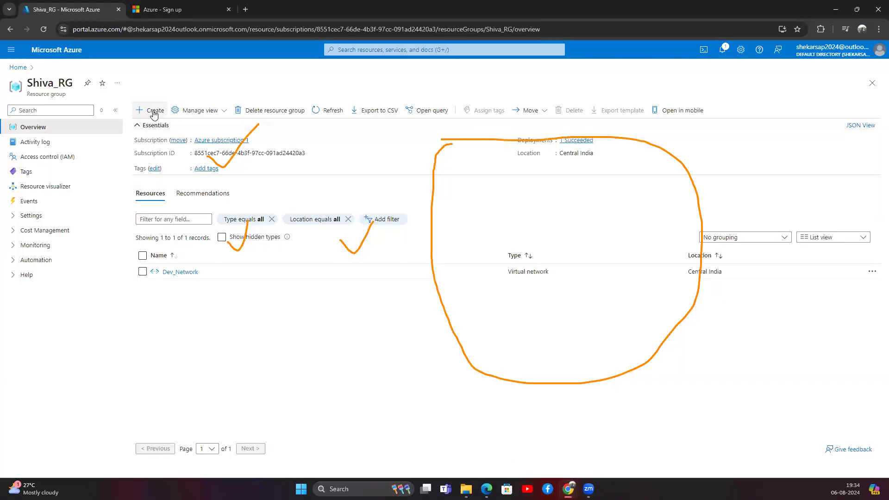
Start a new virtual network in resource group Shiva_RG named Prod_Network.
left_click(17, 68)
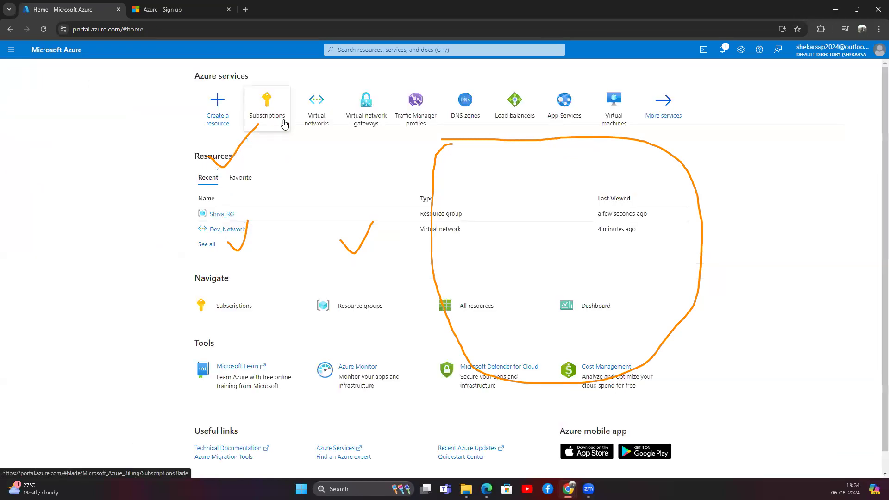
left_click(315, 119)
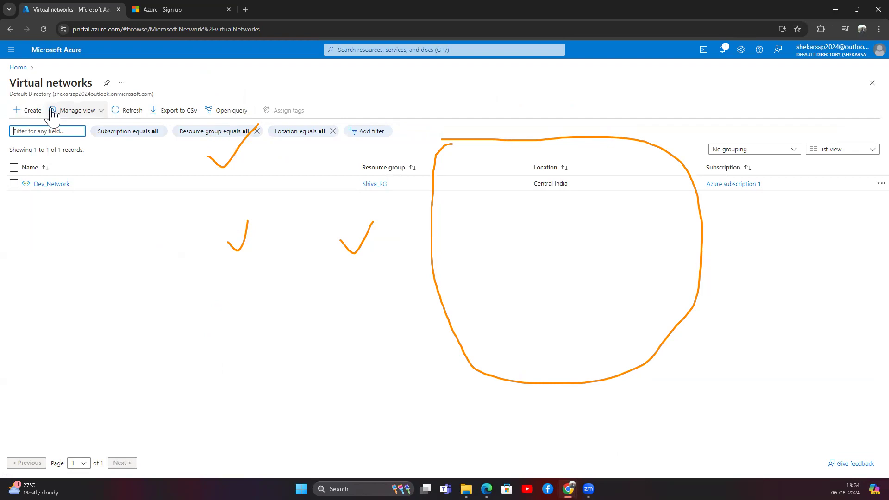
left_click(41, 116)
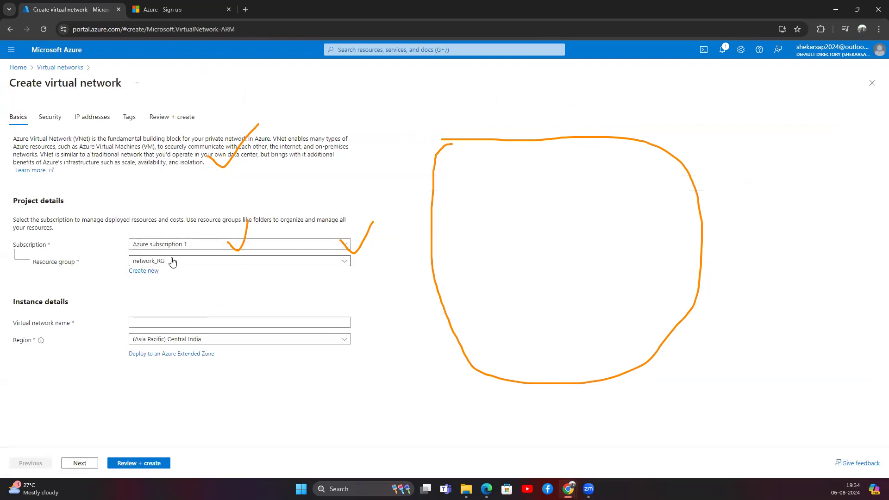
left_click(171, 261)
left_click(165, 342)
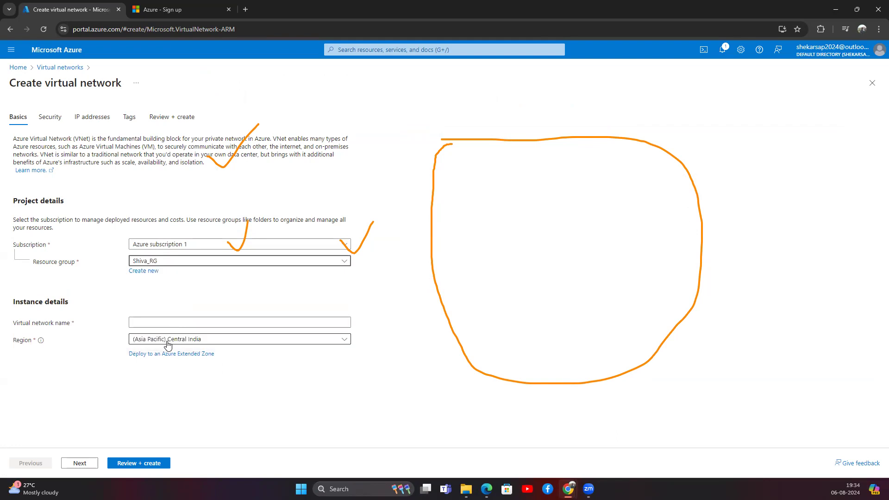
left_click(151, 323)
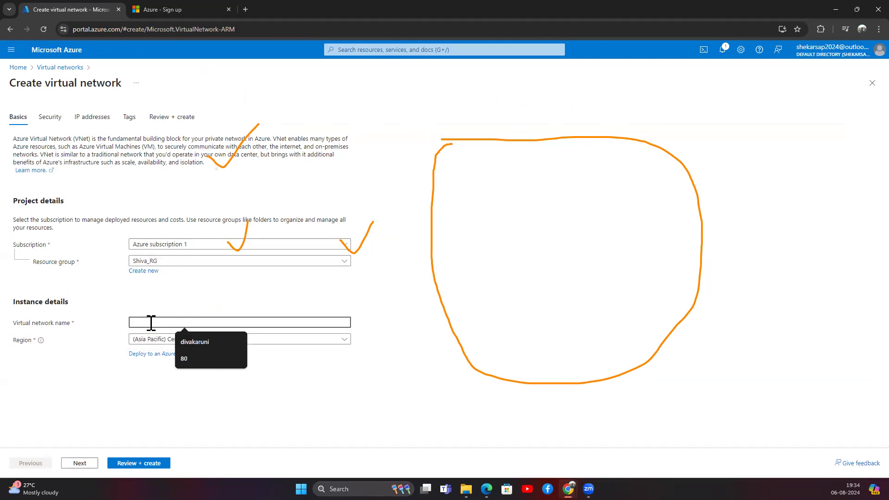
type("Prod_Network")
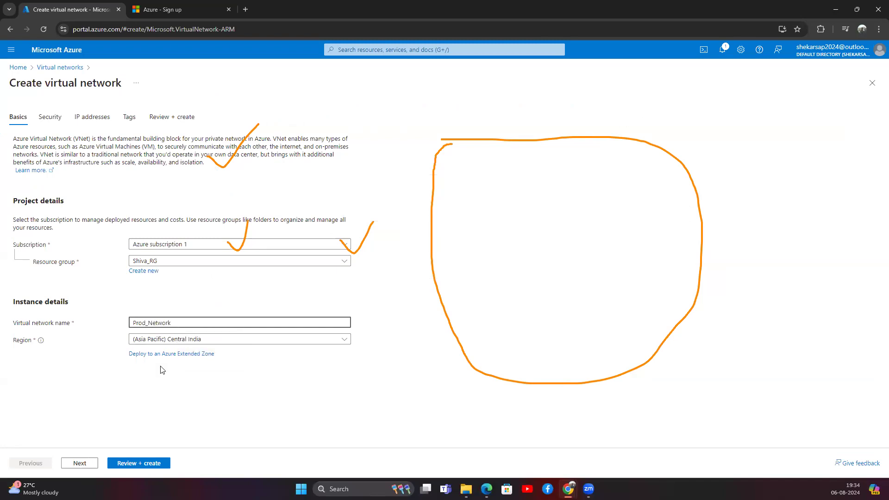
Set the region to (Middle East) UAE North and continue to Security.
left_click(183, 341)
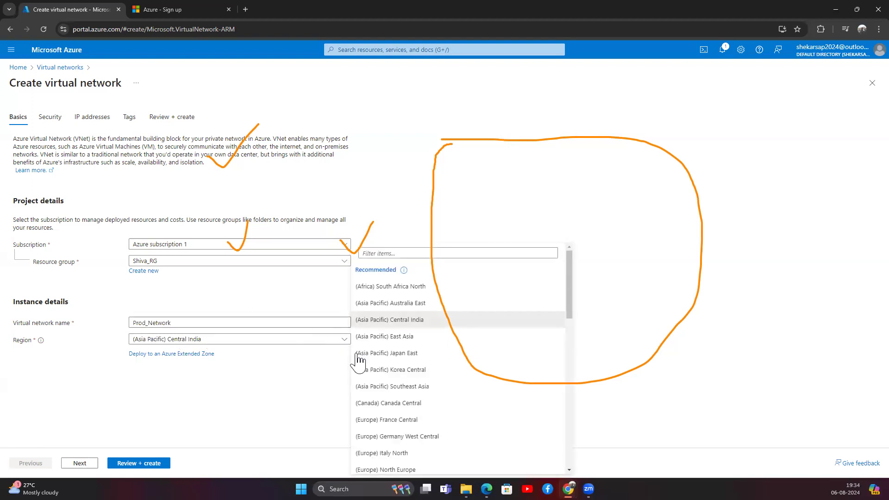
scroll(386, 394, "down", 2)
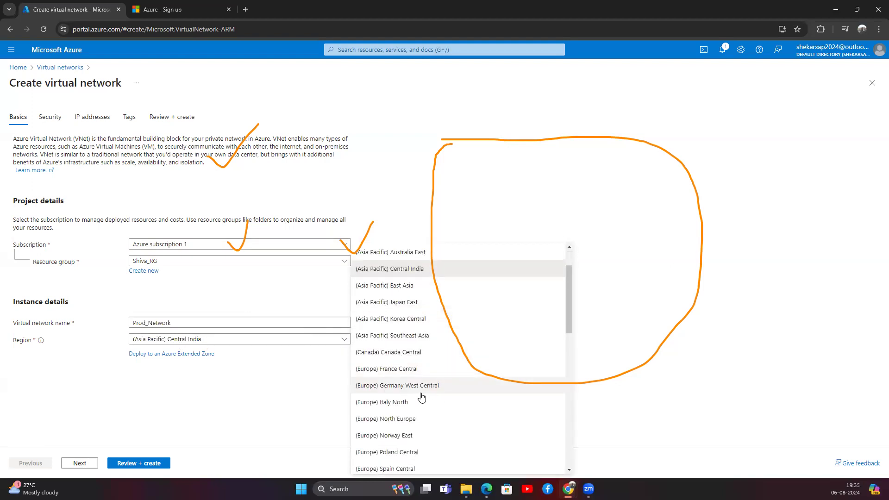
scroll(421, 397, "down", 4)
scroll(421, 397, "down", 2)
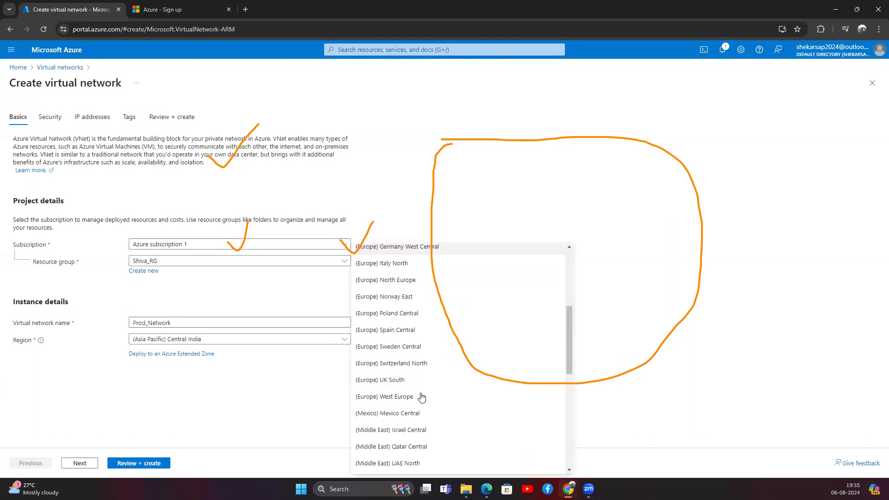
scroll(422, 410, "down", 2)
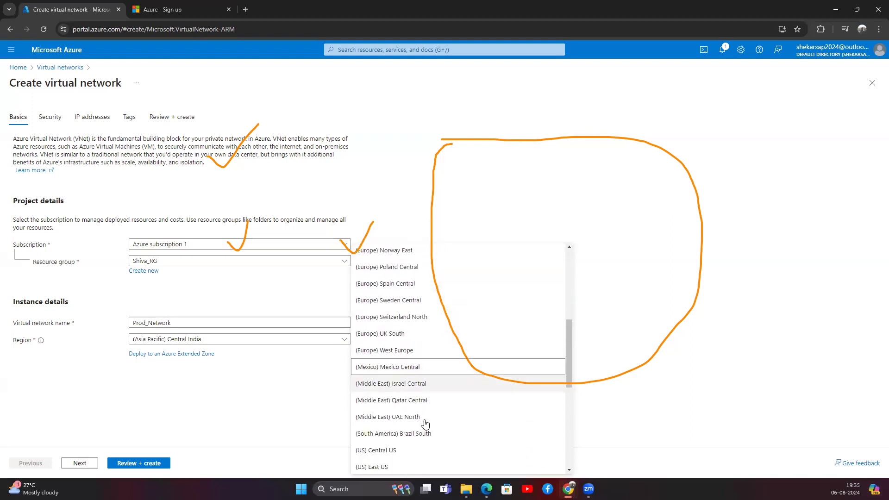
left_click(401, 419)
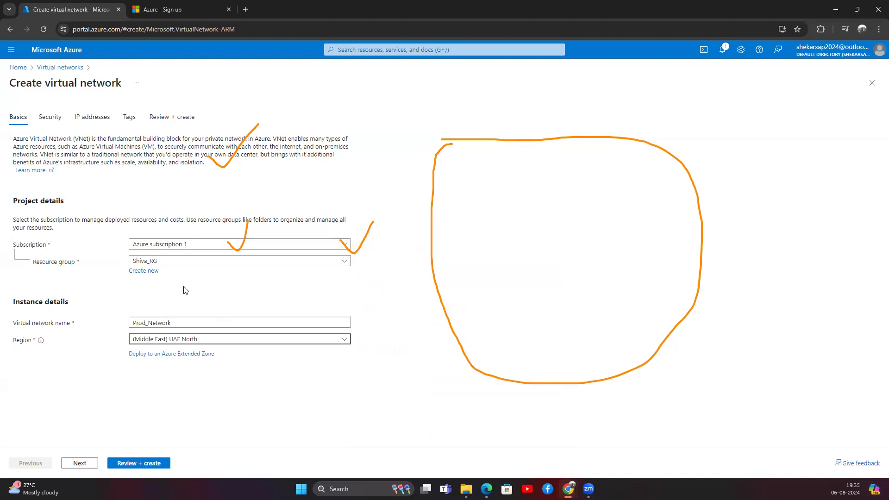
left_click(90, 467)
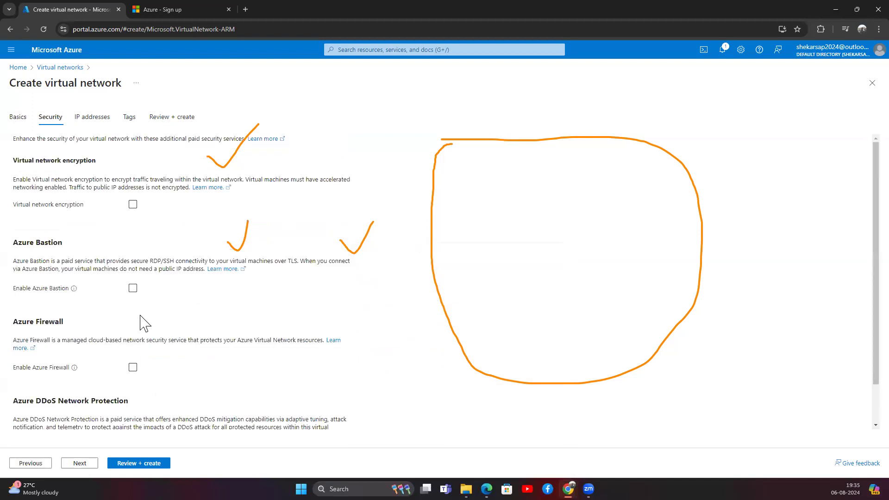
Replace the 10.0.0.0 address space with 172.16.0.0/24.
scroll(113, 368, "down", 1)
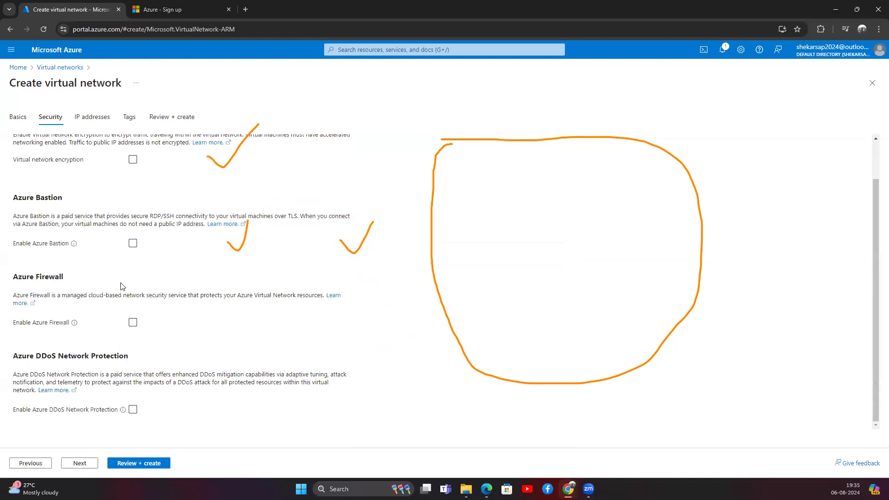
left_click(88, 468)
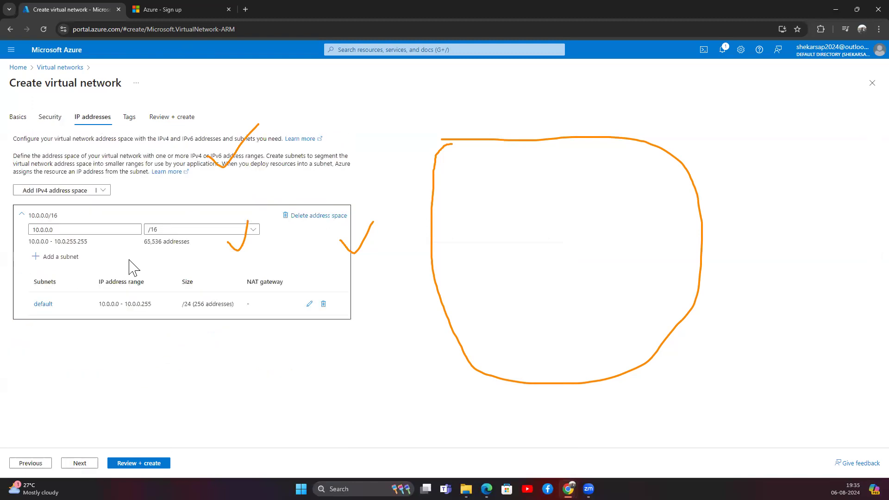
left_click_drag(66, 232, 33, 230)
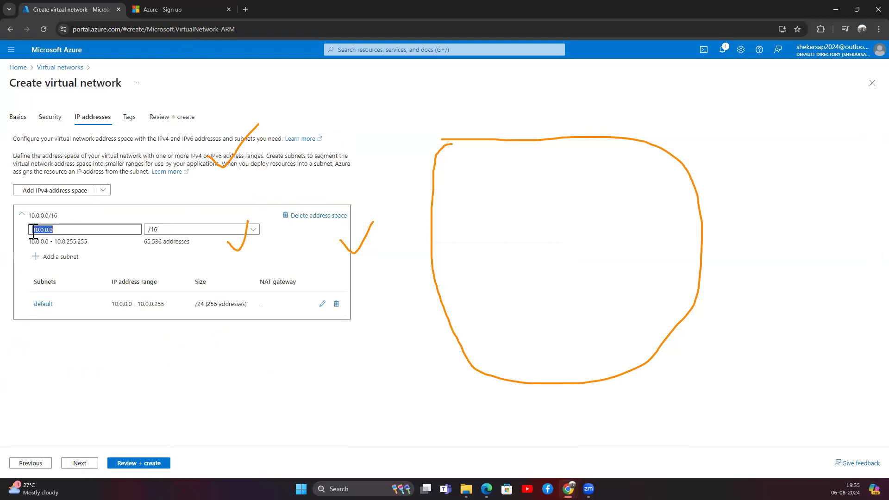
type("172.16.0.")
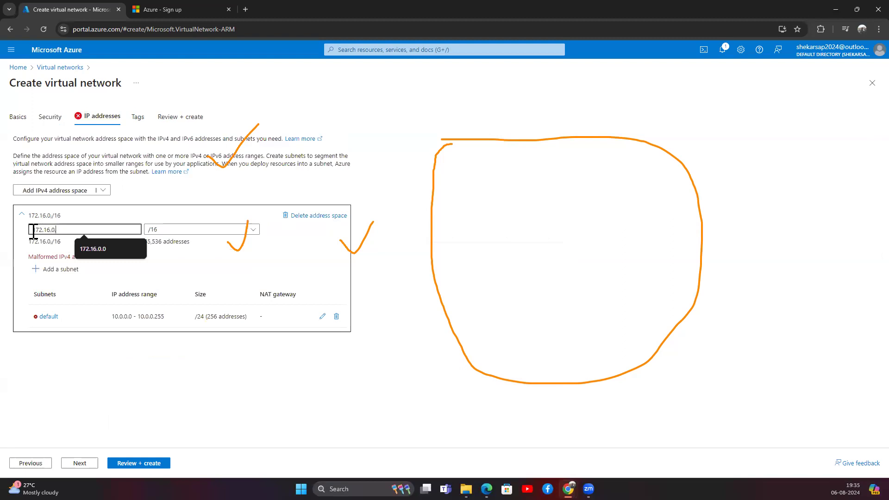
type("0/24")
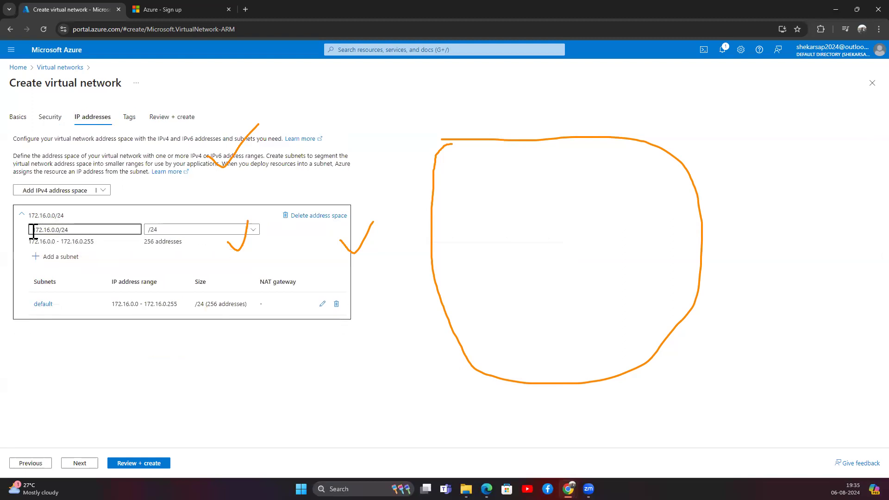
left_click(199, 257)
Draft an Application subnet sized /26 starting at 172.16.0.0.
left_click(60, 257)
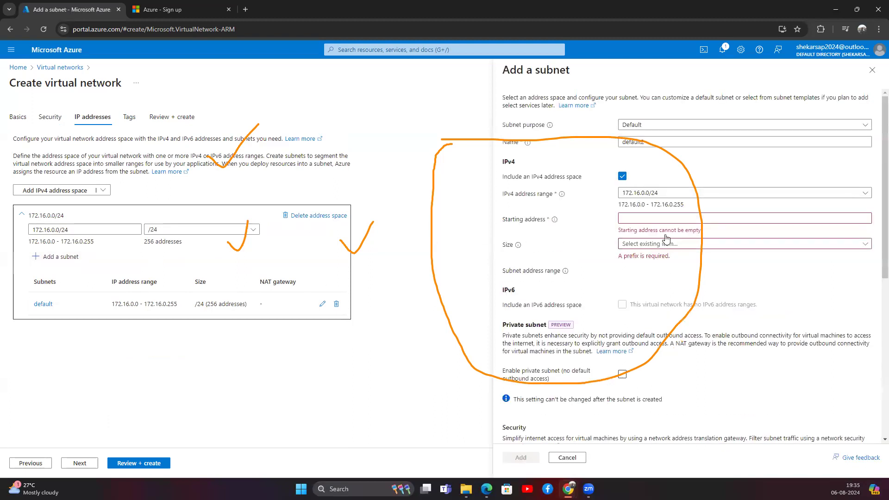
left_click(671, 142)
left_click_drag(672, 142, 570, 148)
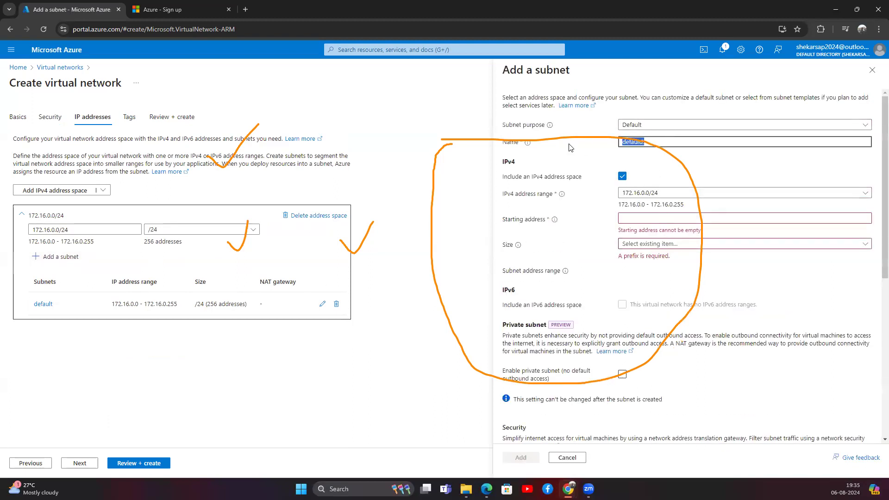
type("Aplication")
key("BackSpace")
left_click(637, 245)
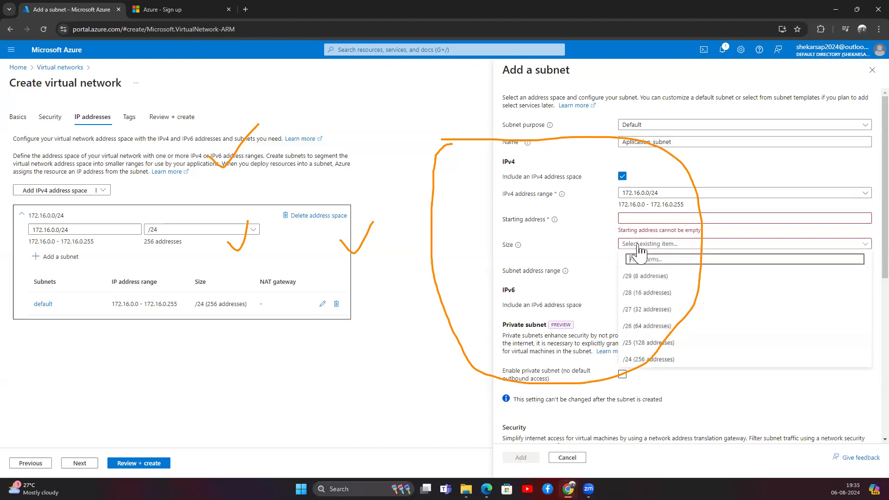
left_click(636, 329)
left_click(629, 265)
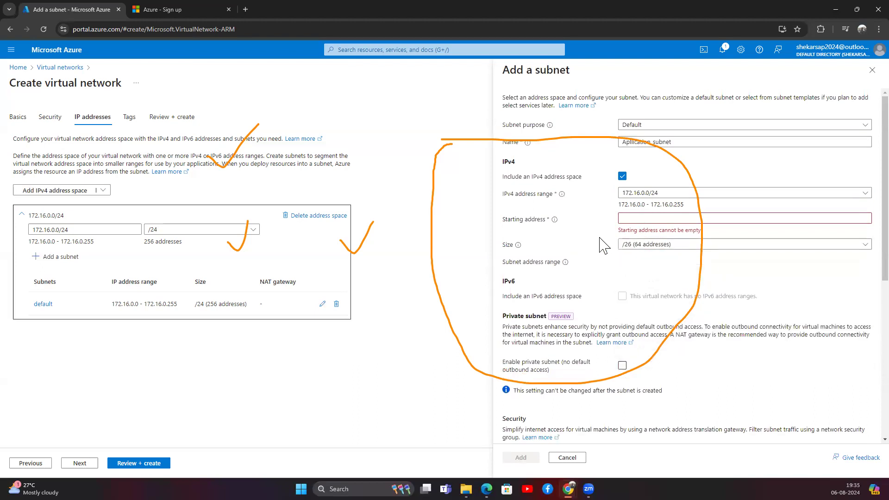
left_click(653, 218)
type("172")
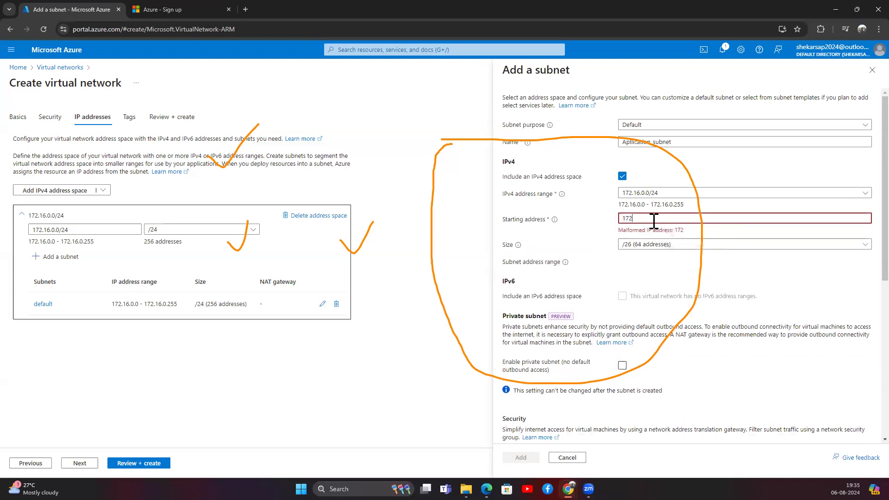
type(".16.0.0")
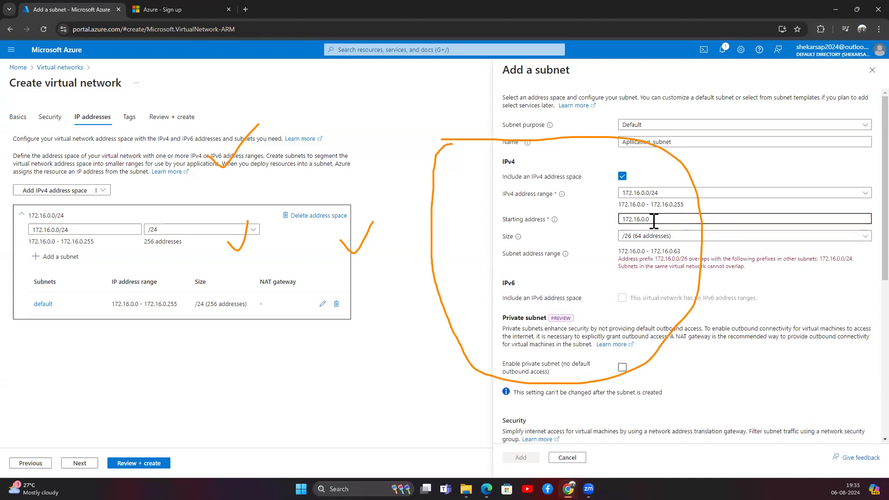
left_click(617, 283)
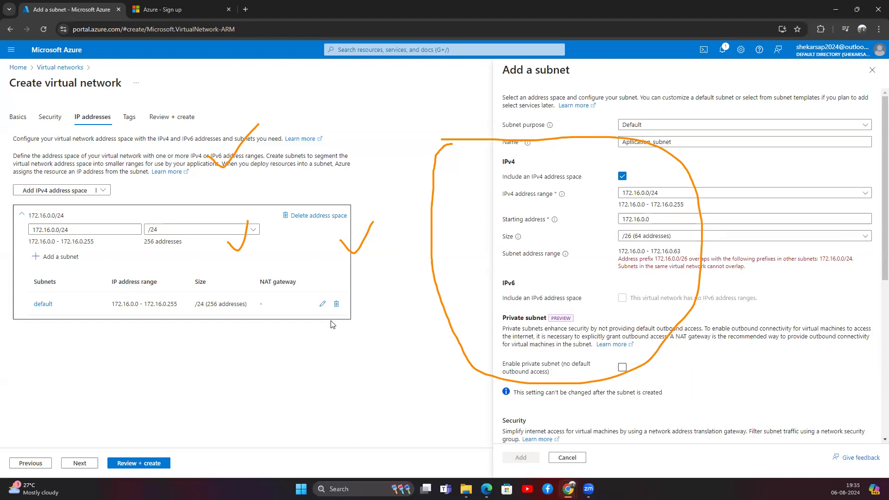
Delete the default subnet, tweak the draft's size and starting address, then cancel the subnet form.
left_click(336, 304)
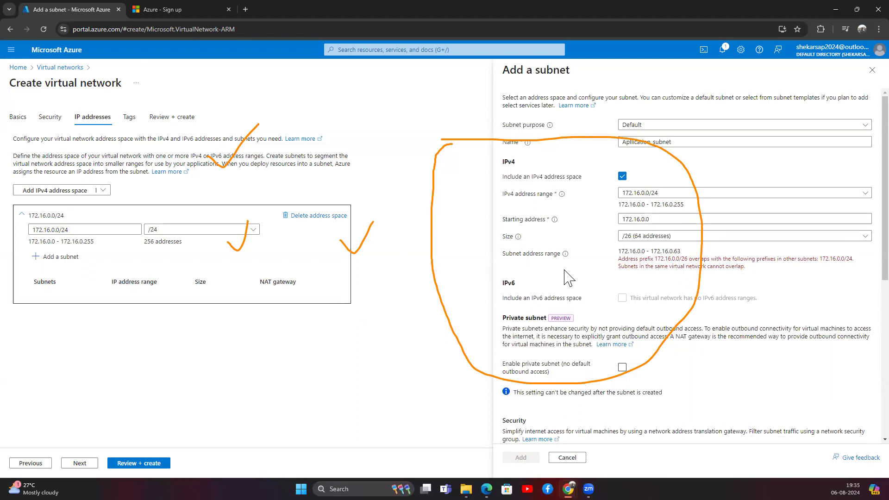
left_click(646, 236)
left_click(639, 311)
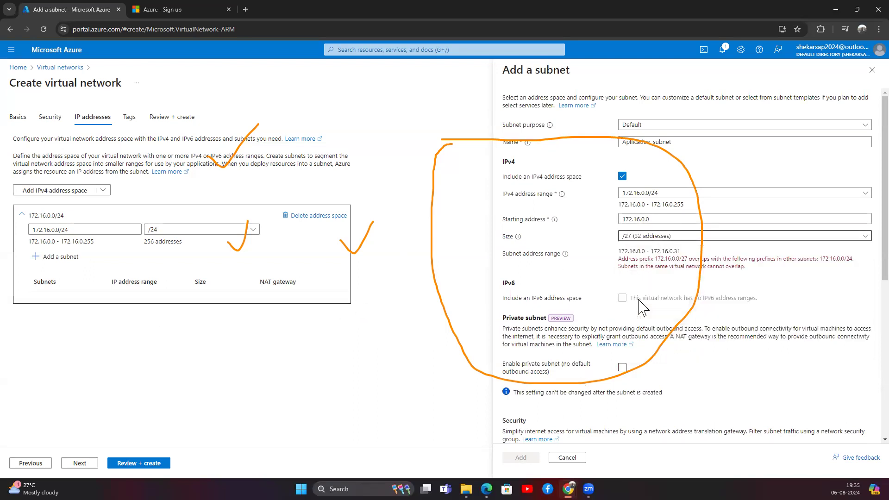
left_click(653, 240)
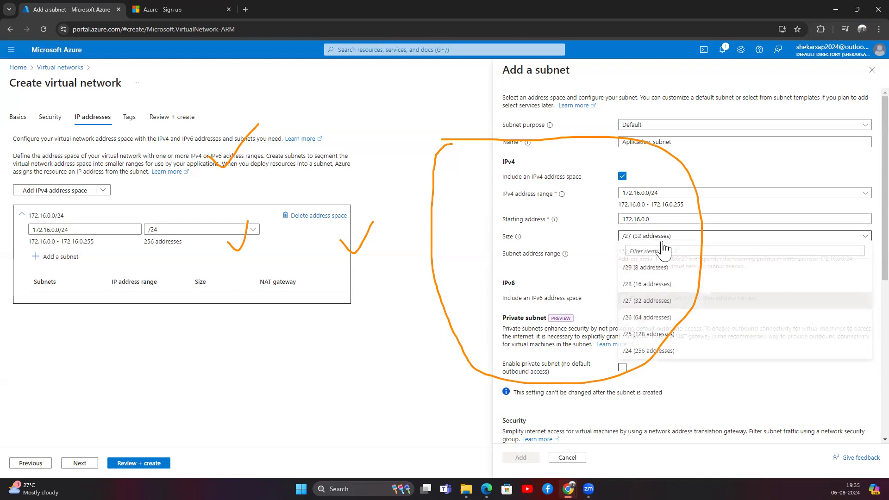
left_click(640, 327)
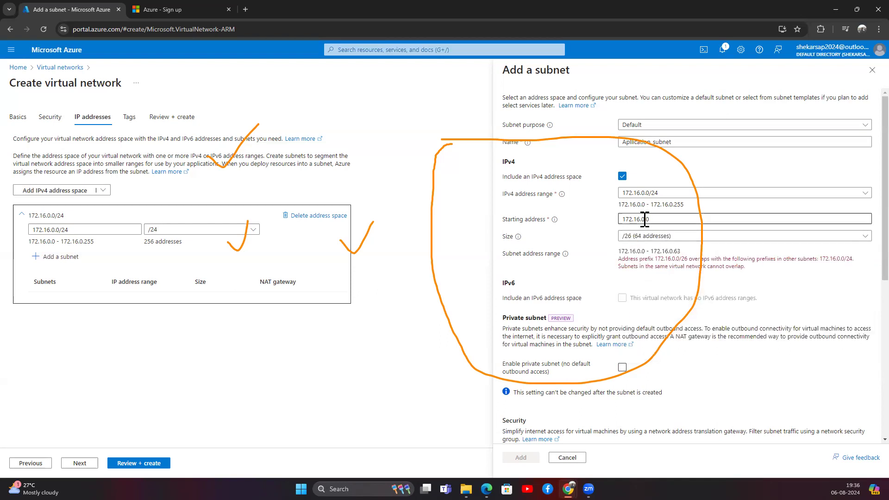
left_click_drag(636, 204, 678, 208)
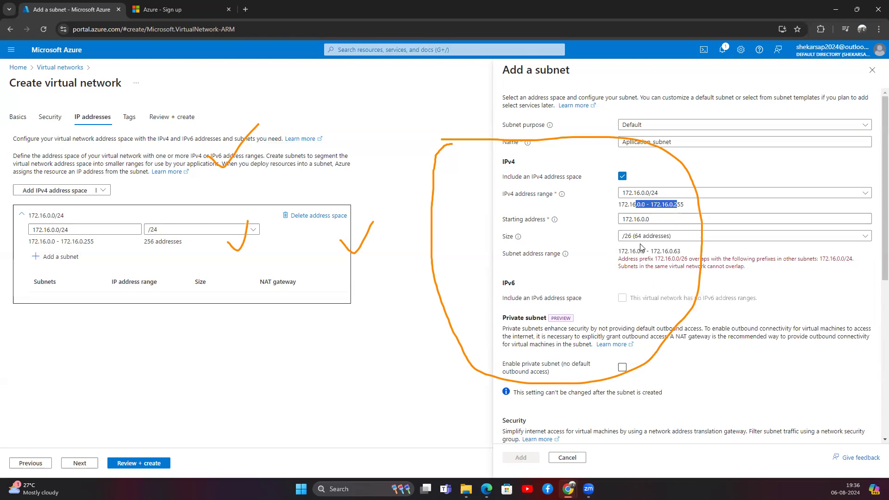
left_click(651, 219)
key("BackSpace")
type("1")
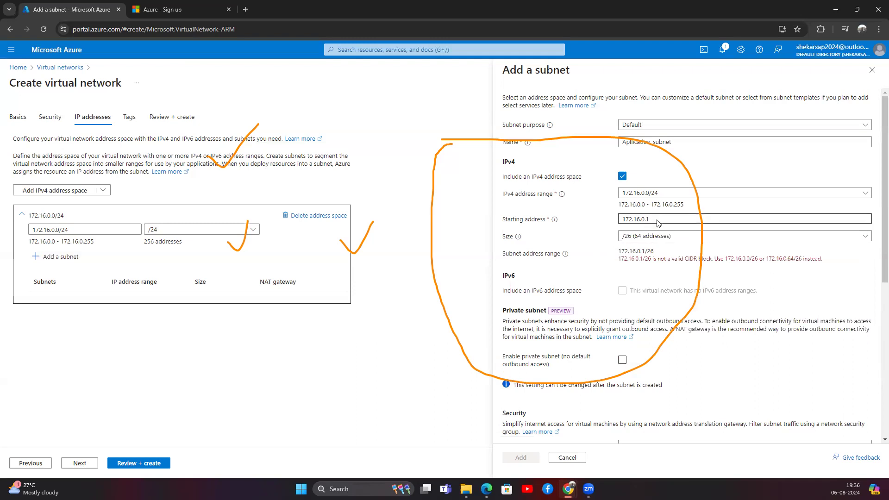
key("BackSpace")
key("BackSpace")
key("BackSpace")
key("BackSpace")
key("BackSpace")
key("BackSpace")
key("BackSpace")
key("BackSpace")
key("BackSpace")
key("BackSpace")
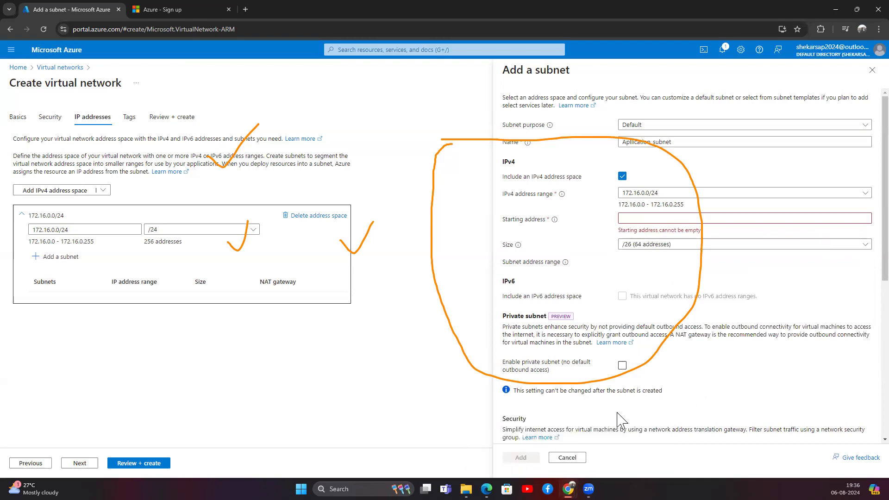
left_click(573, 458)
Add a /26 subnet (64 addresses) named Aplication_subnet to the network.
left_click(57, 257)
left_click(662, 236)
left_click(648, 318)
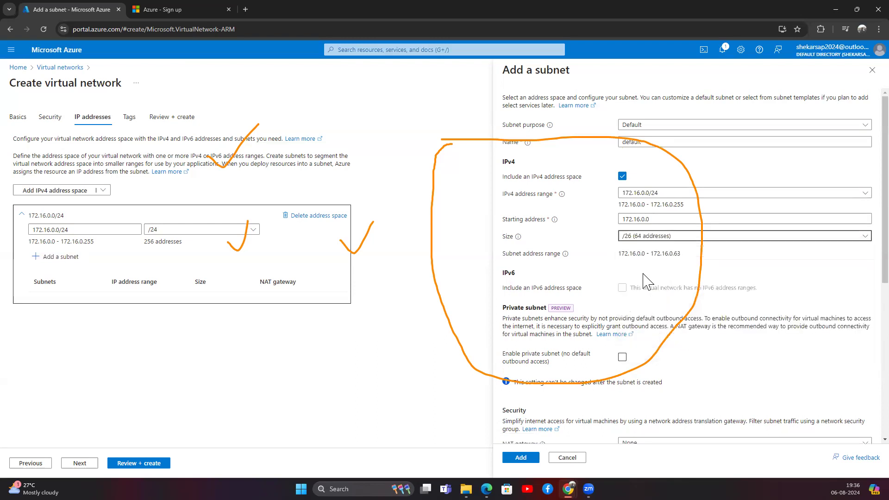
double_click(648, 142)
type("Apl")
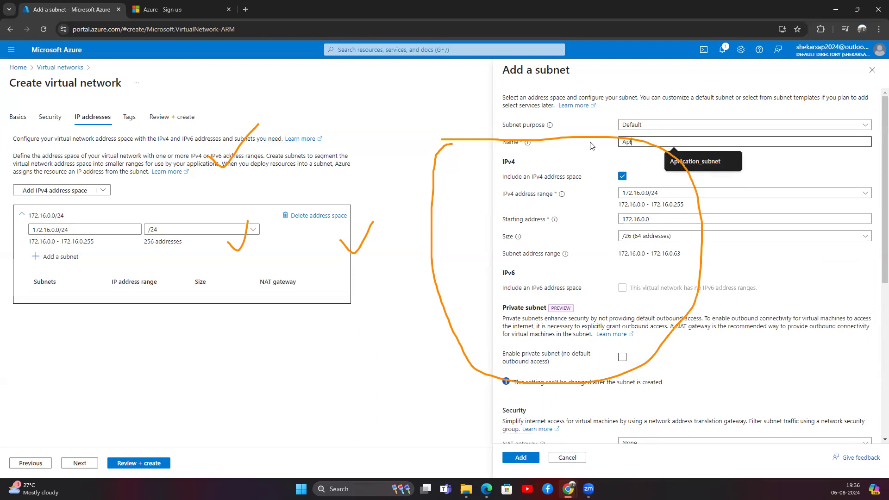
type("ication_subnet")
left_click(649, 168)
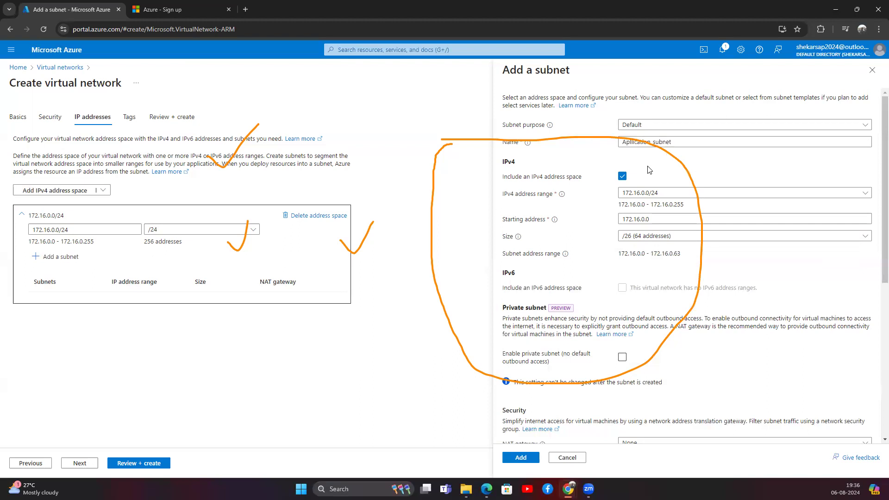
scroll(638, 250, "down", 5)
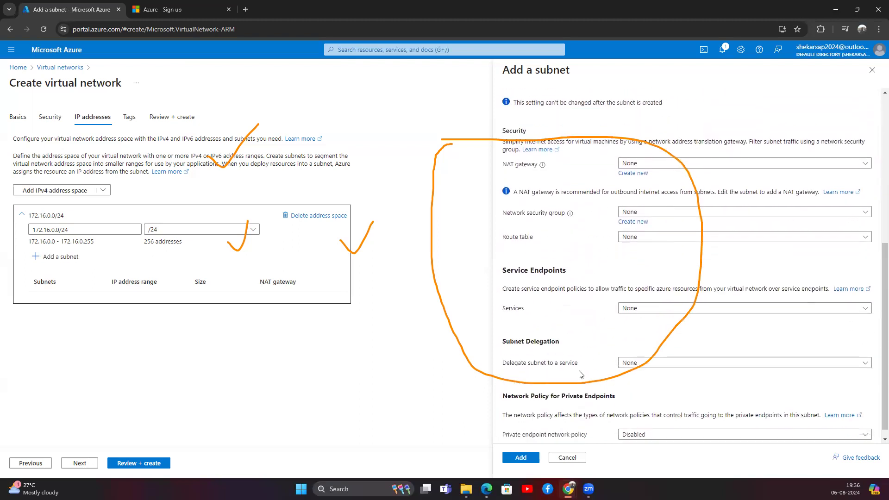
left_click(522, 458)
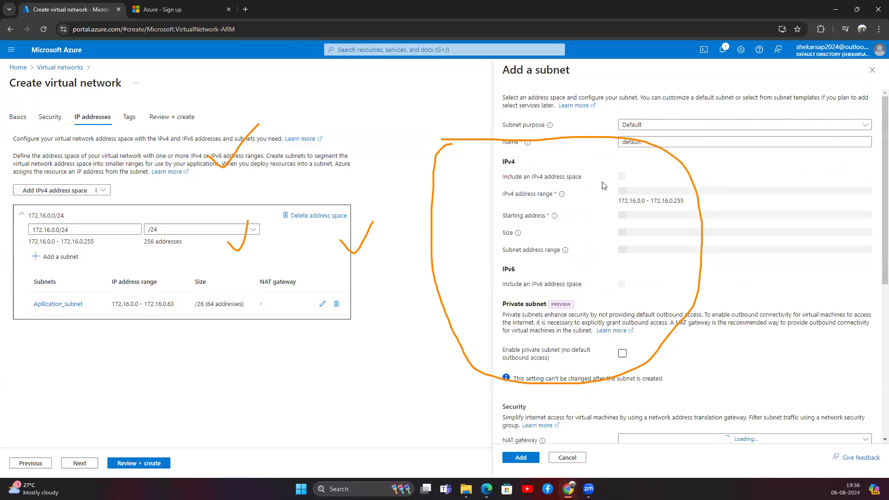
Draft DB_subnet starting at 172.16.0.64 with a /28 size (16 addresses).
type("DB")
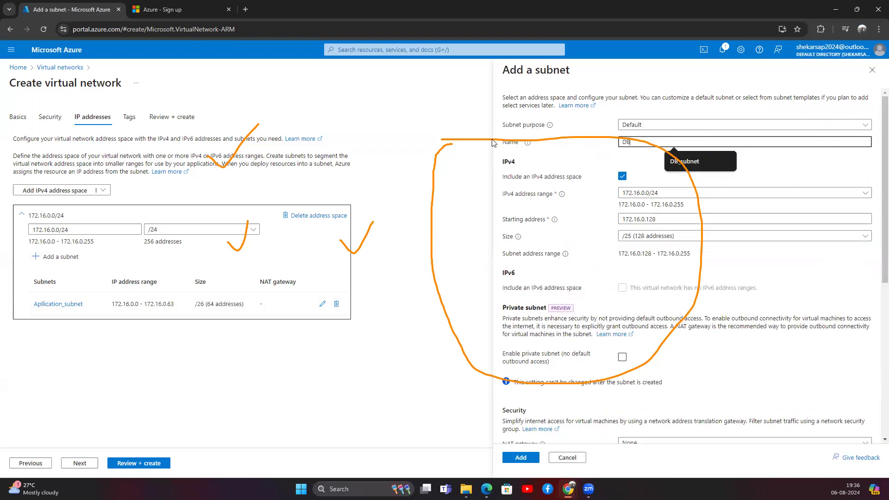
type("_subnet")
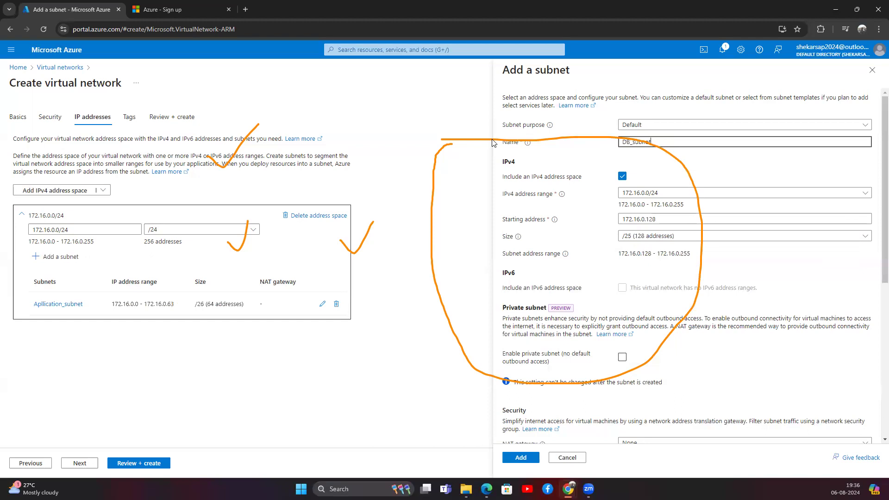
left_click_drag(659, 219, 650, 220)
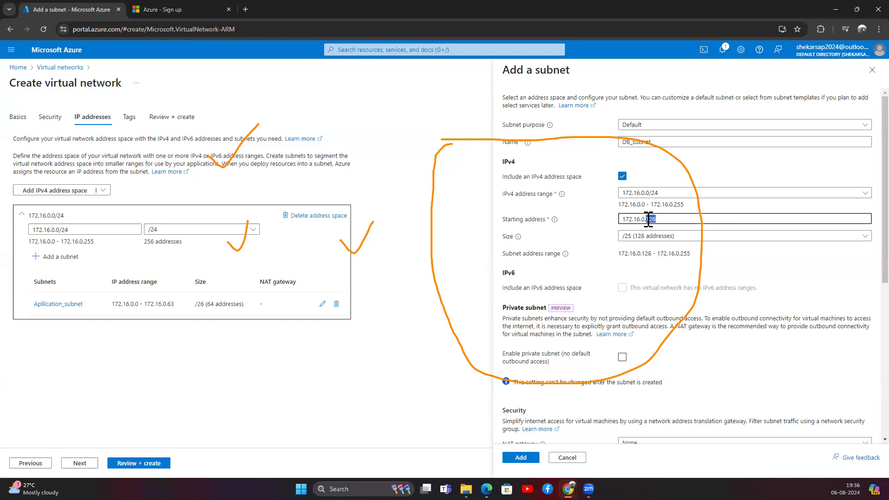
type("64")
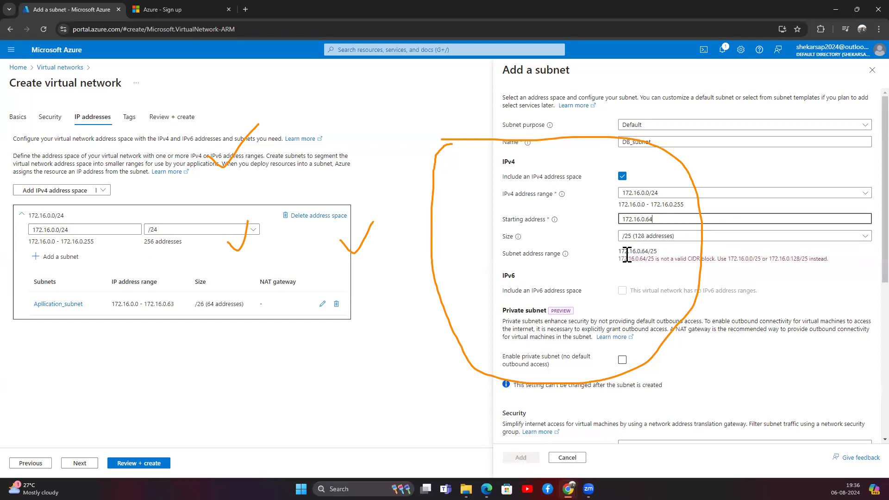
left_click(644, 237)
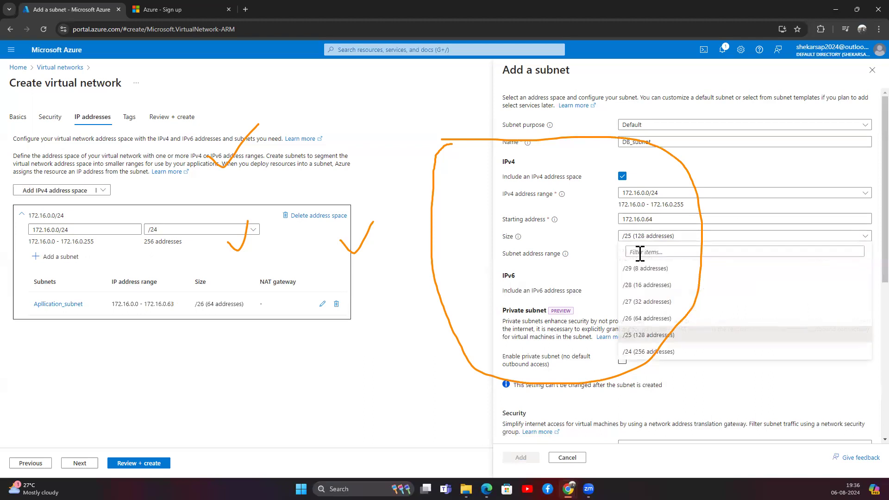
left_click(647, 285)
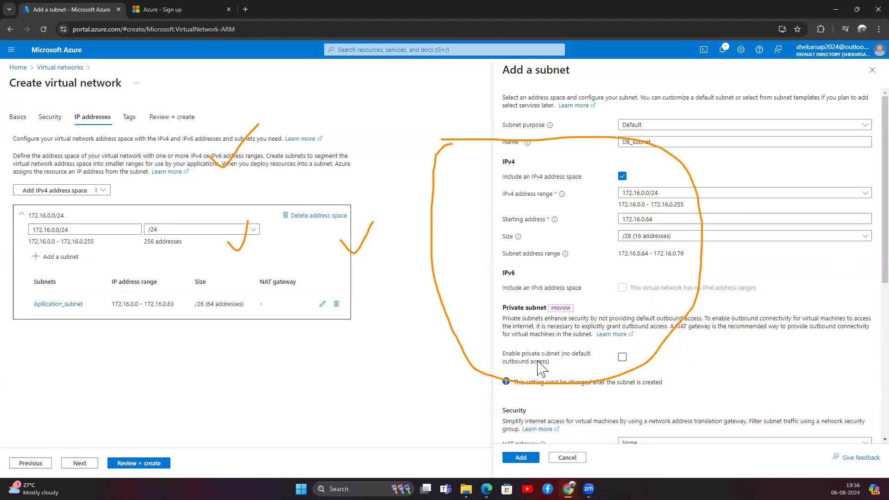
scroll(540, 368, "down", 5)
Add DB_subnet to the network and start an ENV tag on the Tags step.
left_click(537, 463)
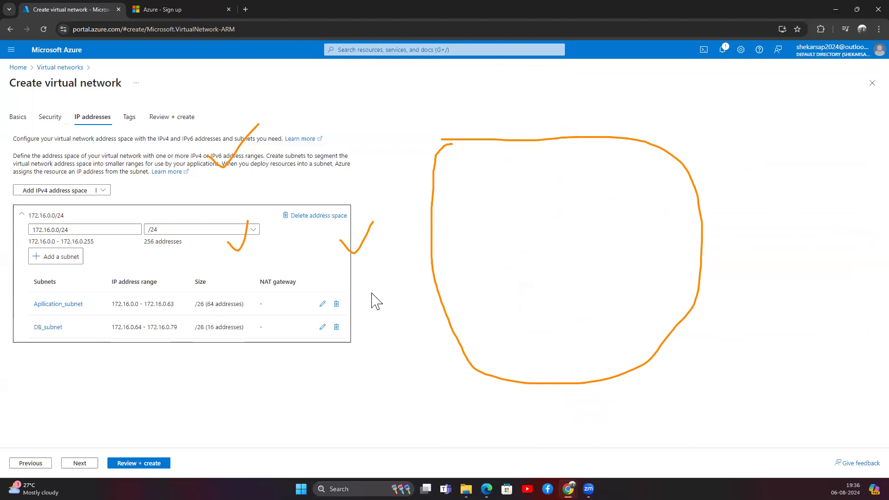
left_click(83, 463)
left_click(70, 204)
type("ENV")
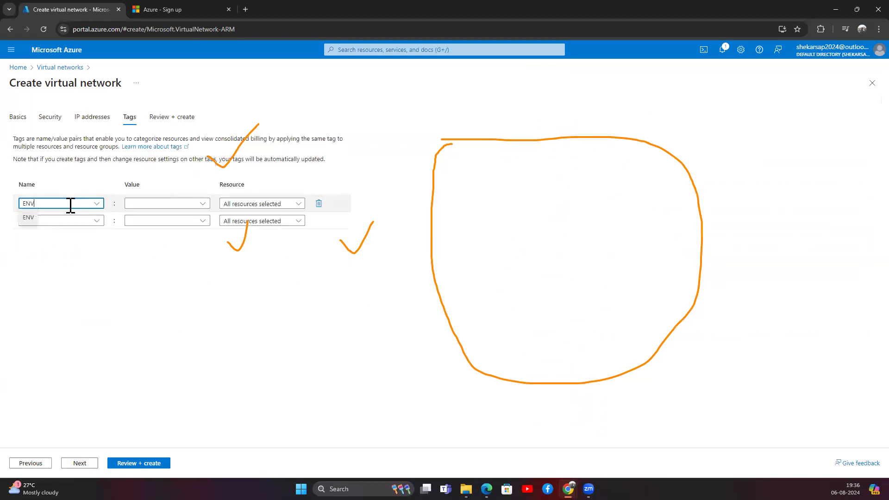
left_click(150, 204)
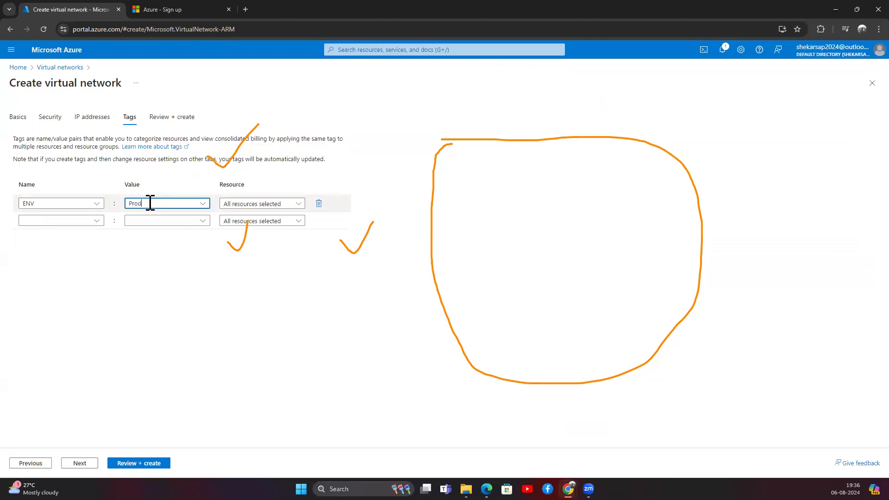
Limit the ENV tag to the virtual network only and proceed to Review + create.
left_click(239, 204)
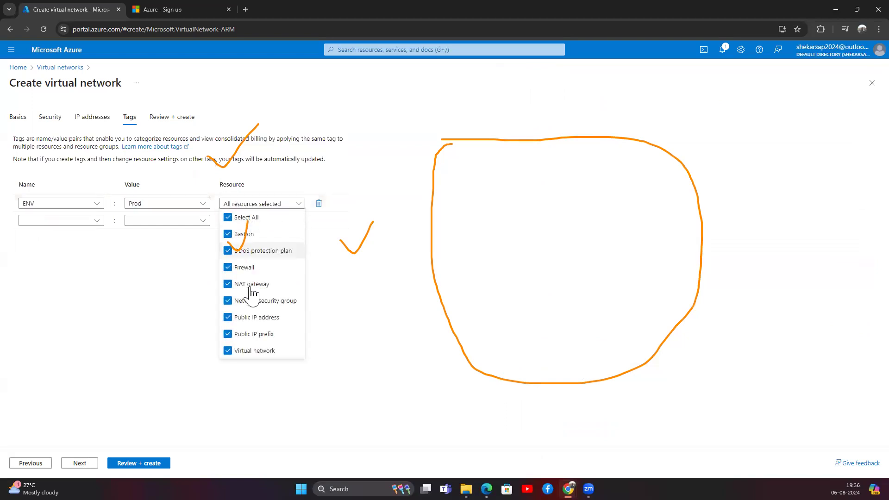
left_click(241, 218)
left_click(244, 351)
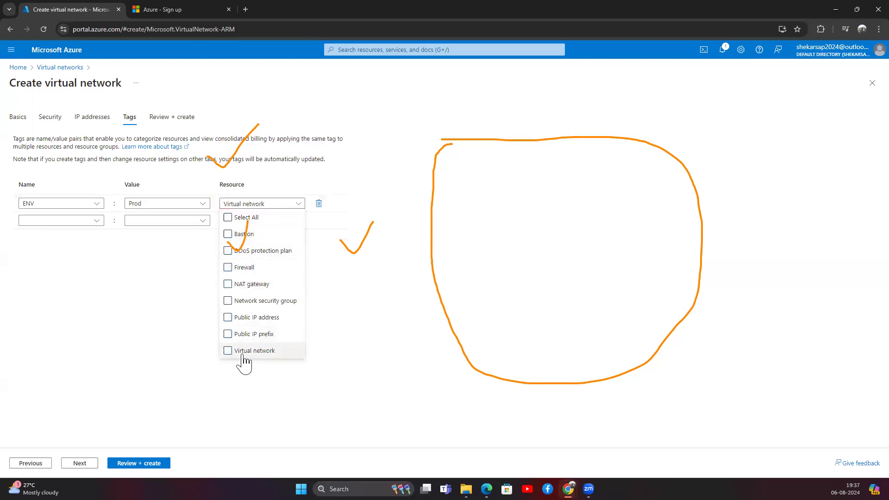
left_click(181, 312)
left_click(79, 463)
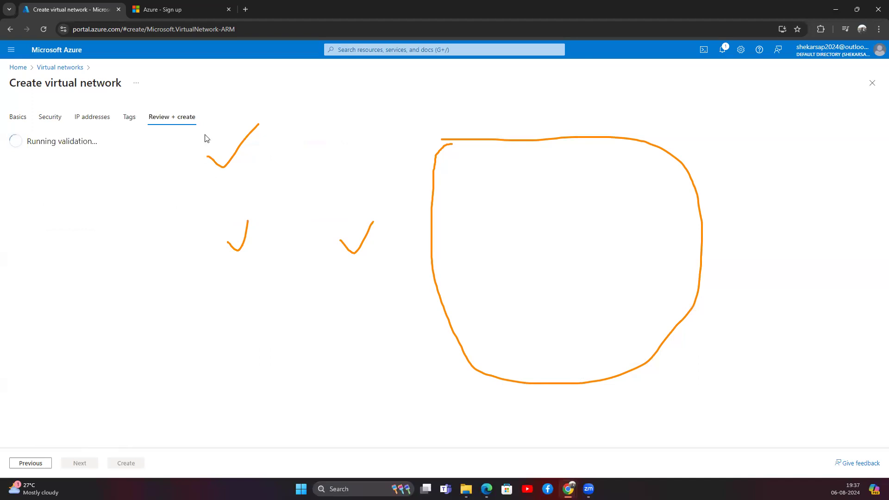
Create Prod_Network, open the deployed resource, and return to the Home page.
left_click(124, 463)
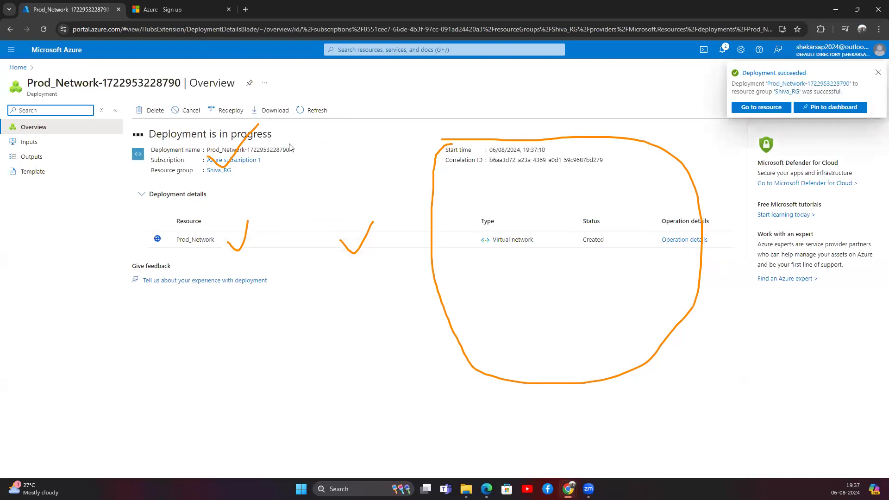
left_click(18, 302)
mouse_move(219, 167)
left_mouse_down()
mouse_move(380, 240)
mouse_move(423, 228)
left_mouse_up()
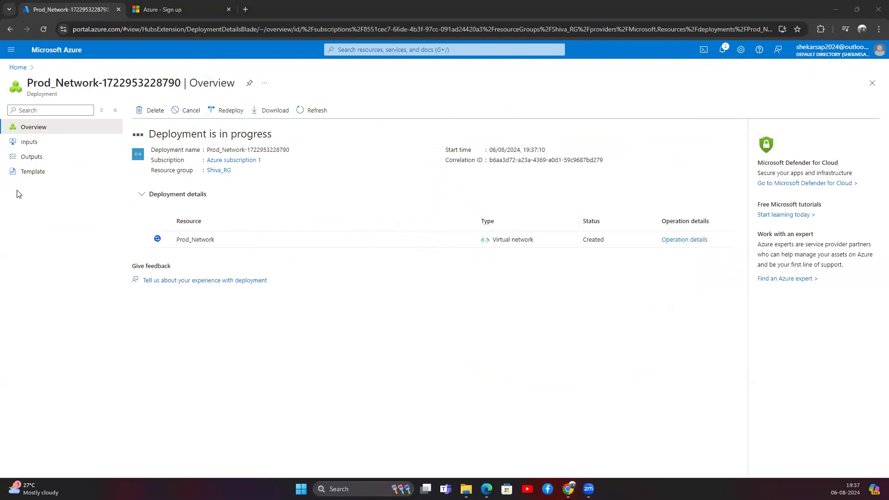
key("g+slash")
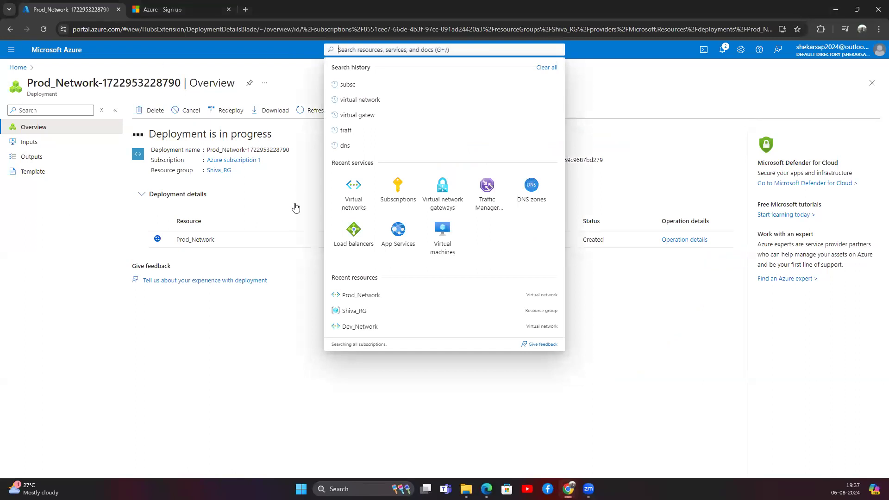
left_click(179, 235)
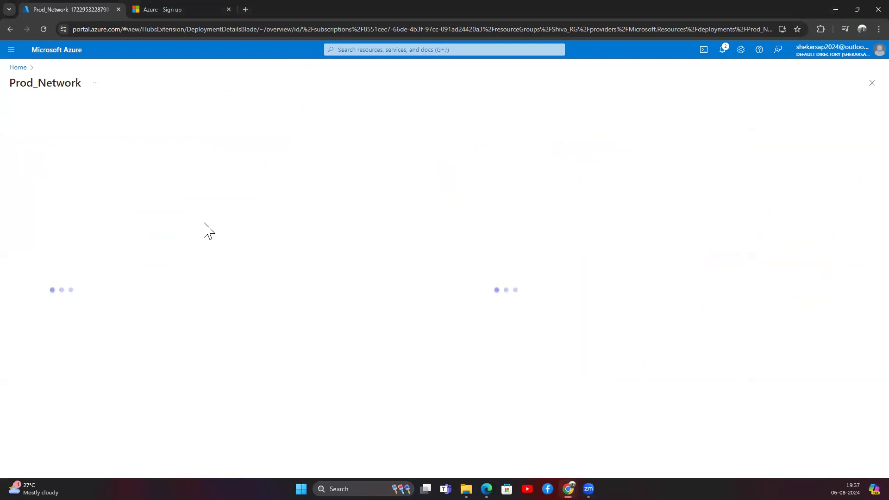
left_click(59, 68)
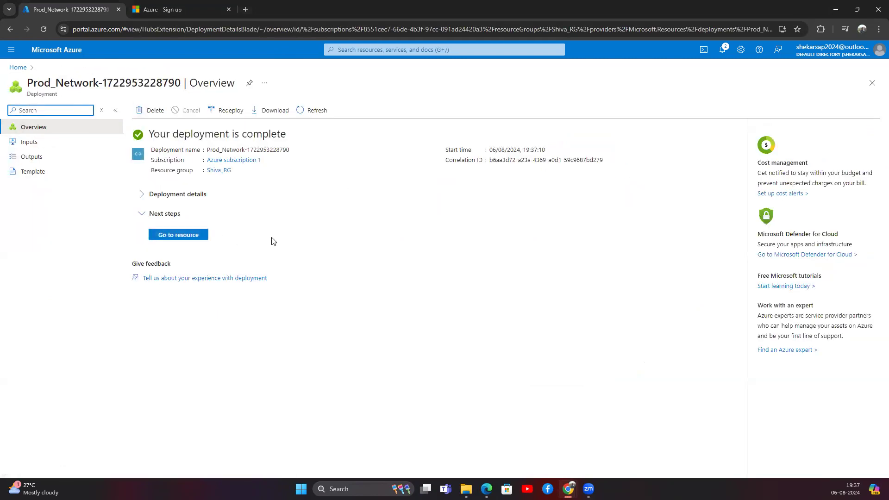
left_click(18, 68)
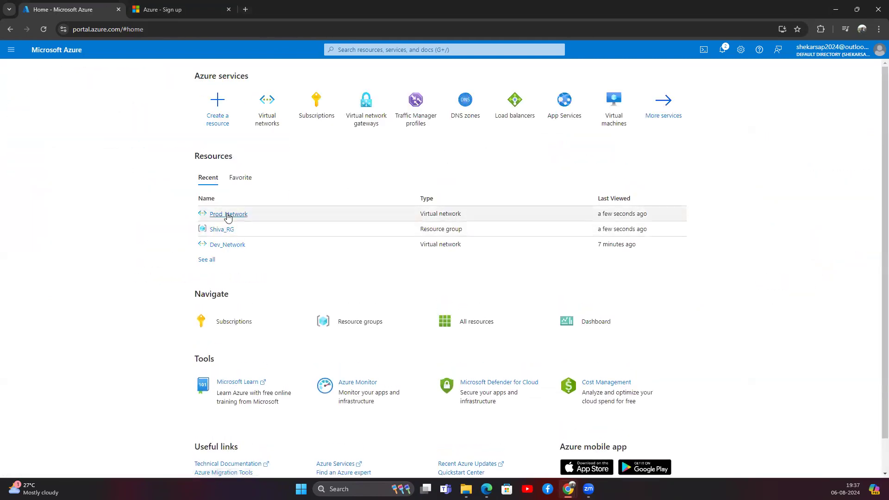
left_click(261, 125)
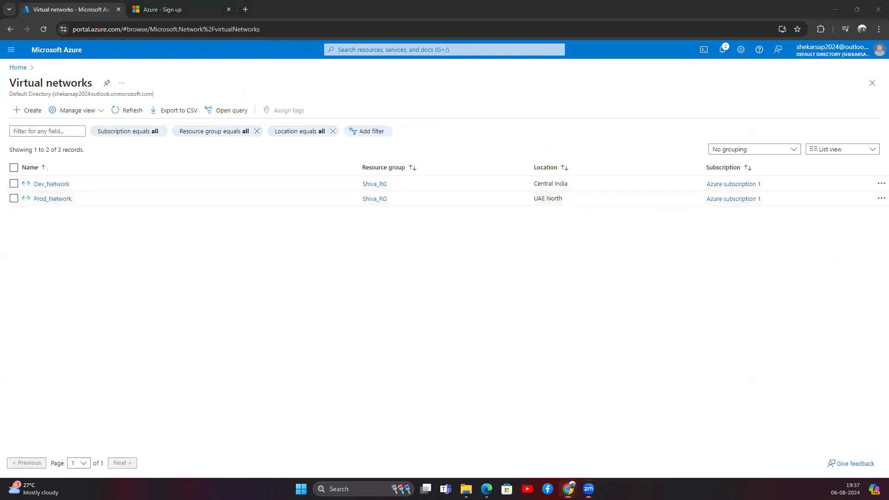
left_click_drag(76, 185, 37, 200)
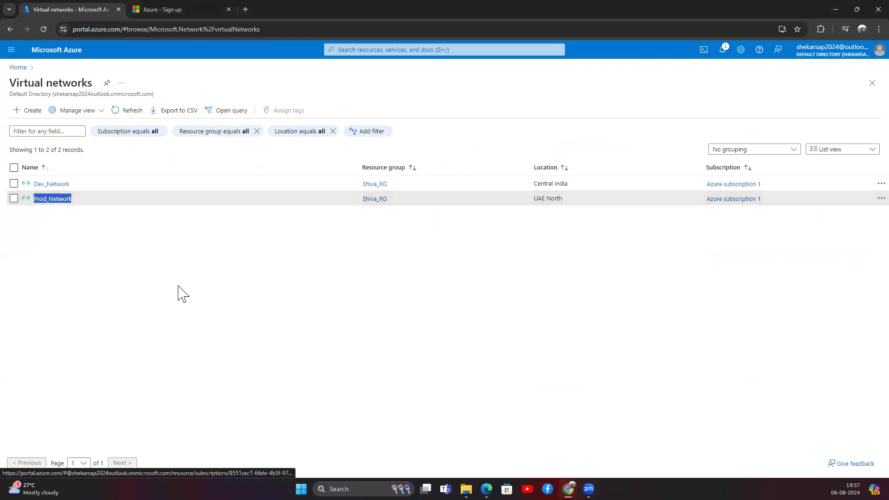
left_click(204, 98)
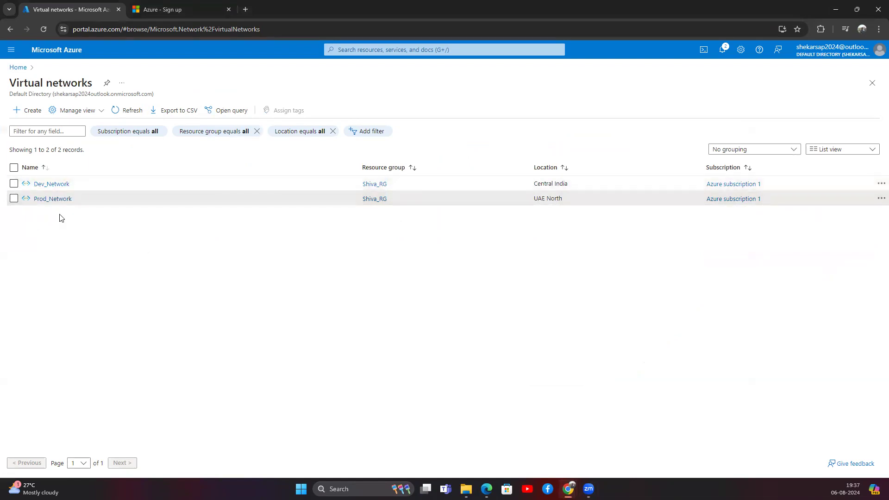
left_click(18, 68)
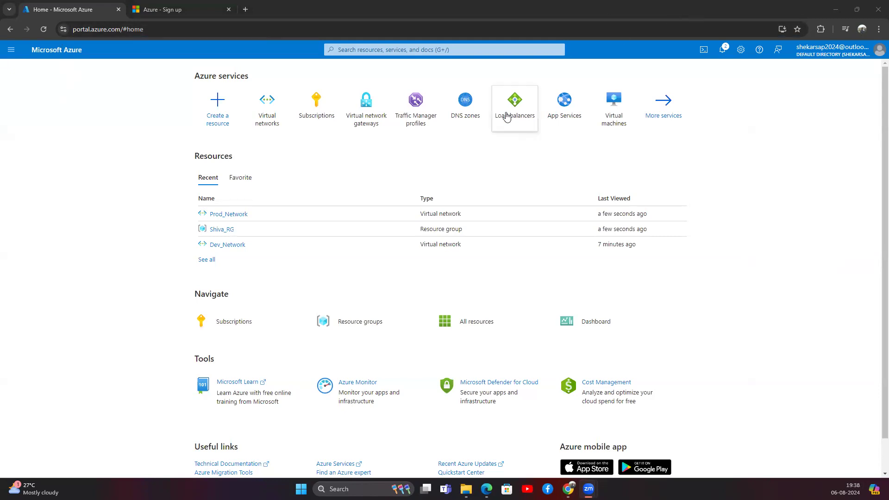
Start a new Azure VM in resource group Shiva_RG with a partial name 'VM'.
left_click(621, 120)
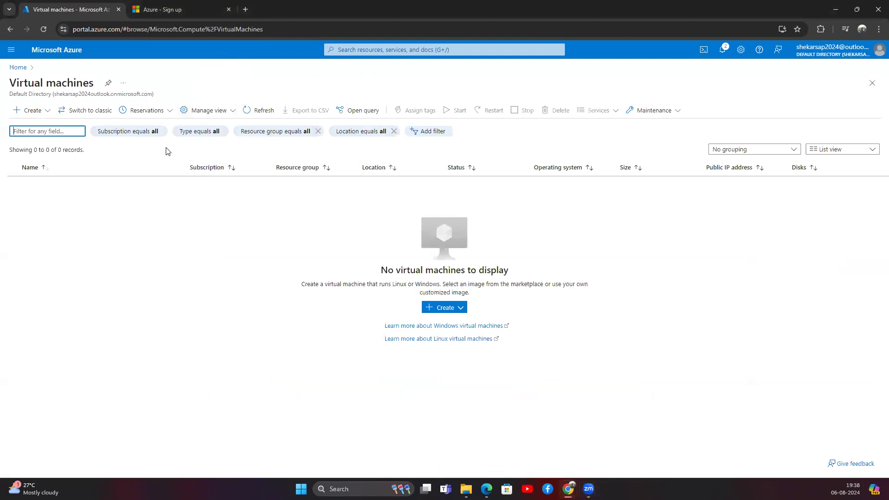
left_click(33, 110)
left_click(32, 111)
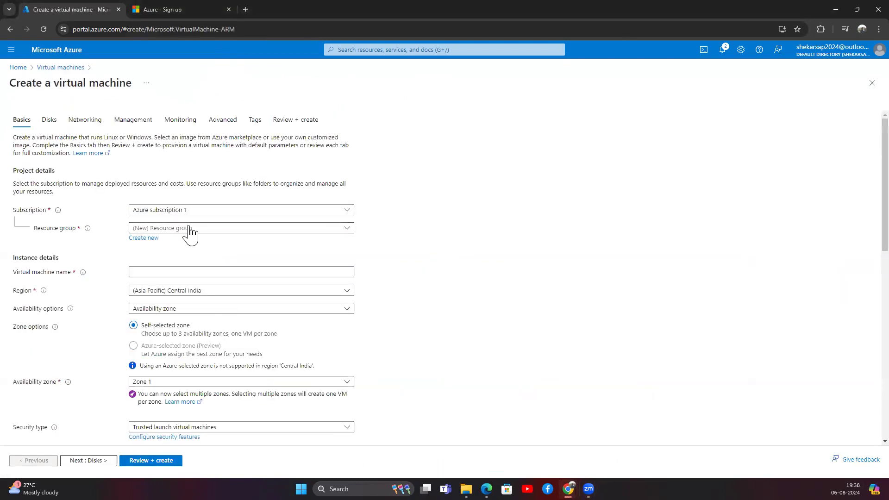
left_click(190, 229)
left_click(174, 305)
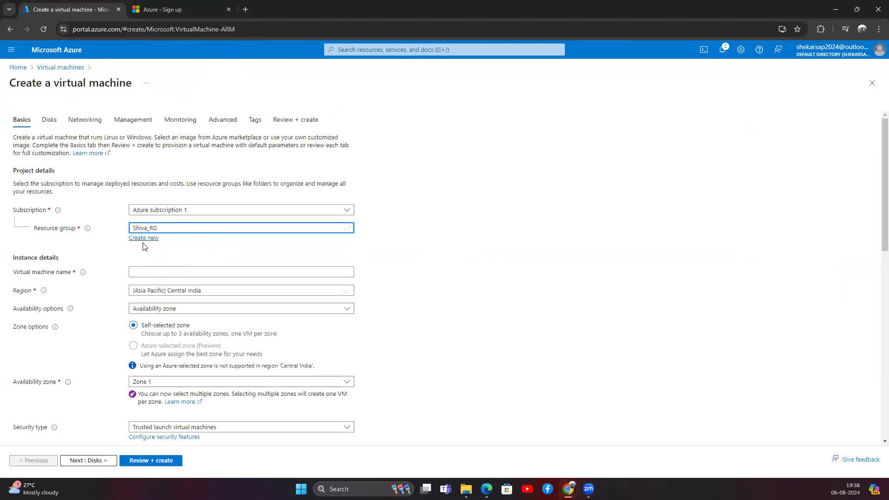
left_click(175, 274)
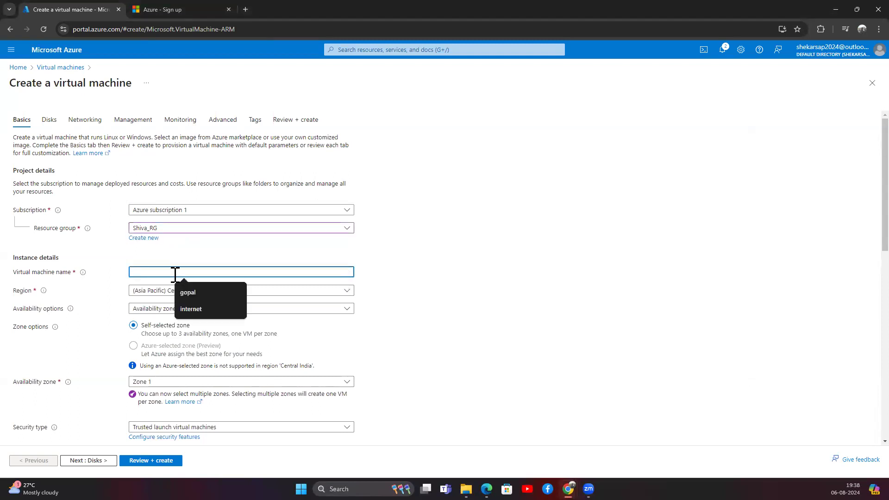
type("VM1")
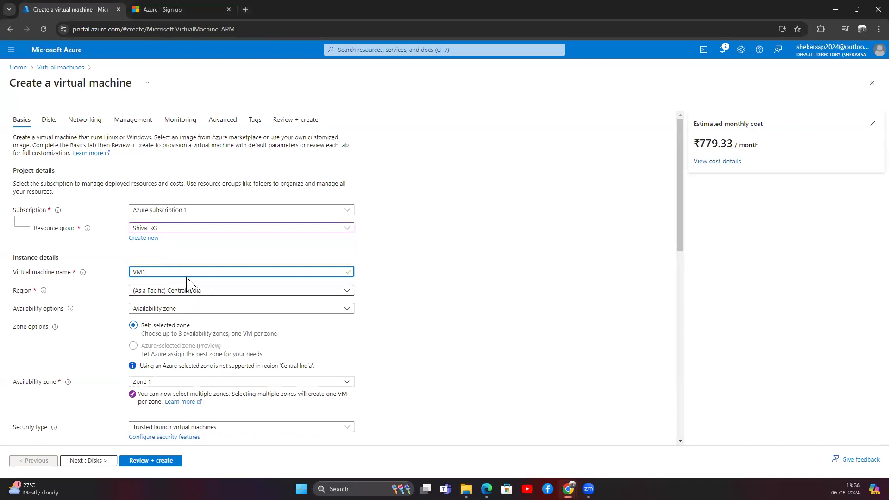
Discard that draft and start a fresh Azure virtual machine form from Virtual machines.
left_click(19, 67)
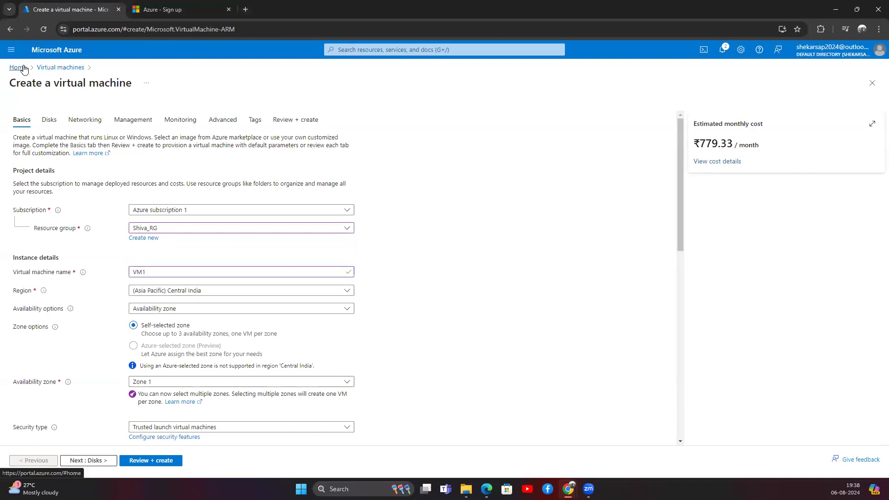
left_click(477, 94)
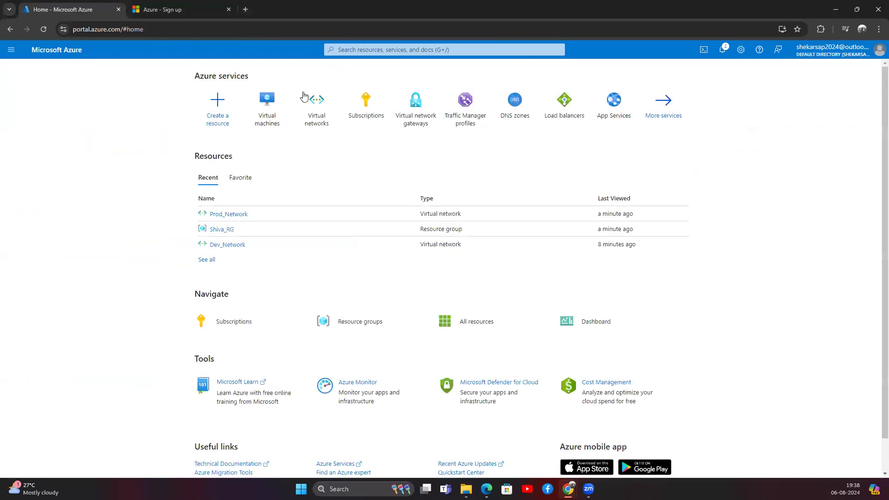
left_click(362, 49)
type("virt")
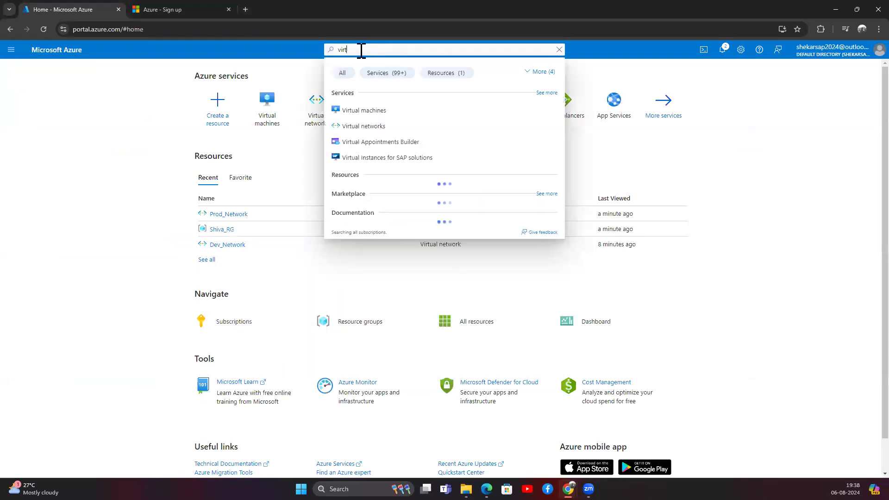
type("ual machine")
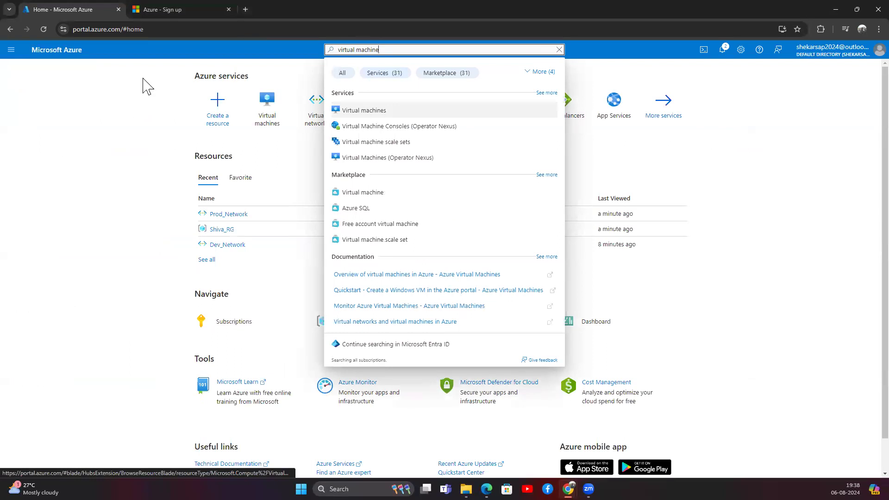
left_click(11, 49)
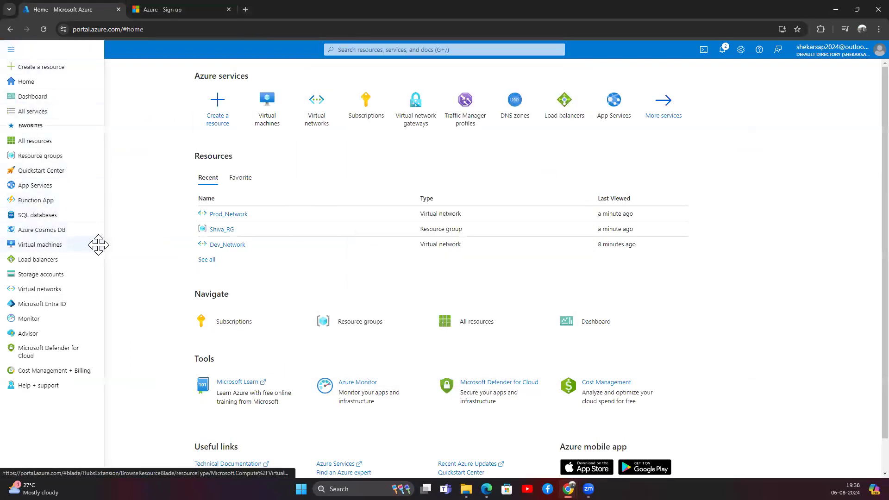
left_click(55, 248)
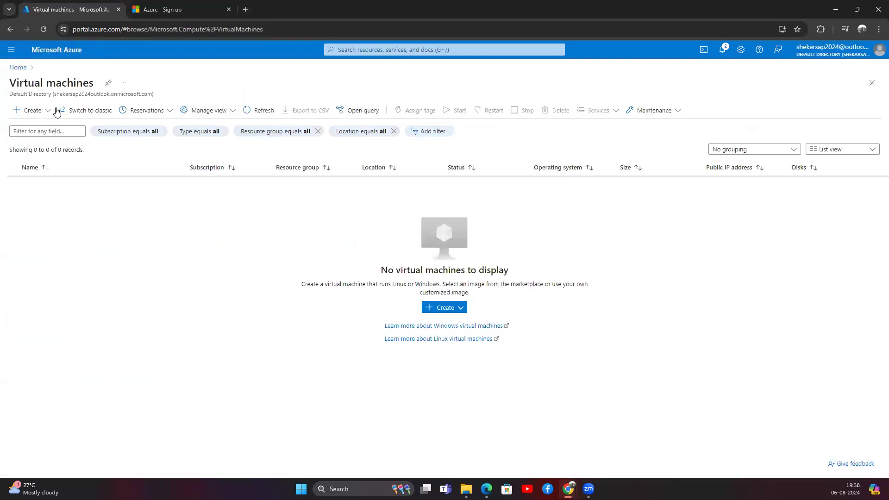
left_click(32, 110)
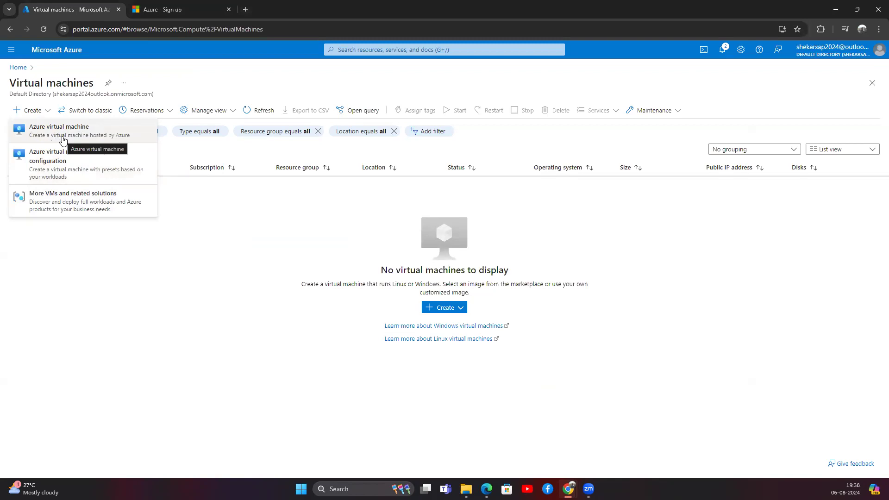
left_click(64, 139)
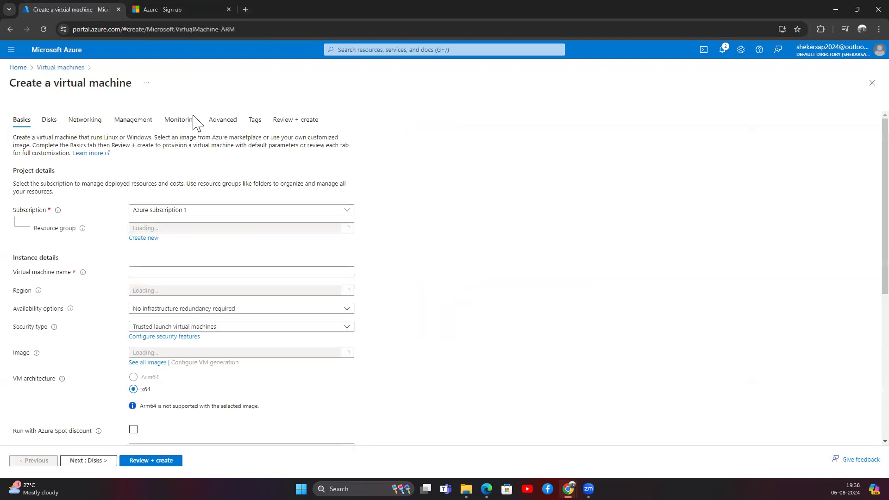
Place the VM in resource group Shiva_RG and begin entering the name VM1.
left_click(172, 228)
left_click(155, 304)
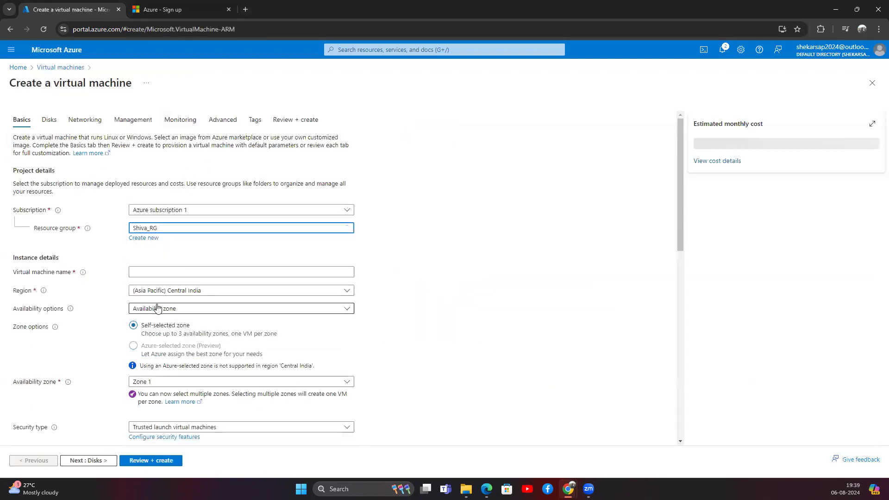
left_click(168, 271)
type("VM1")
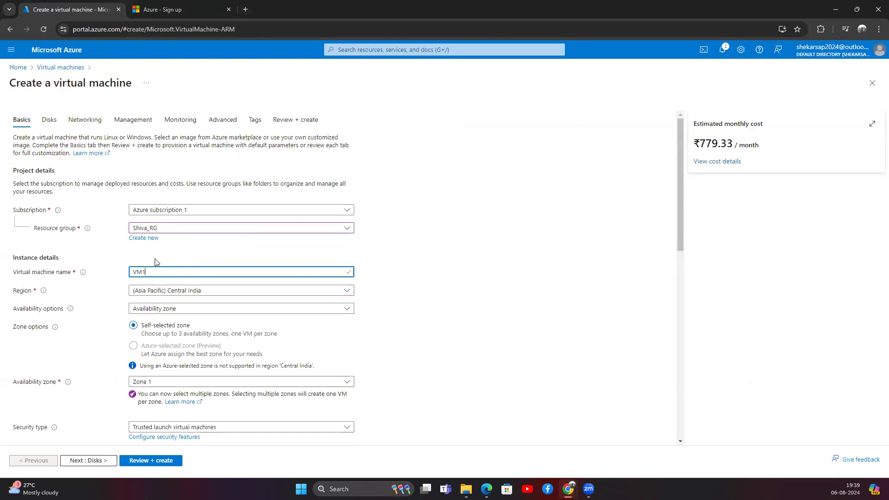
left_click(162, 229)
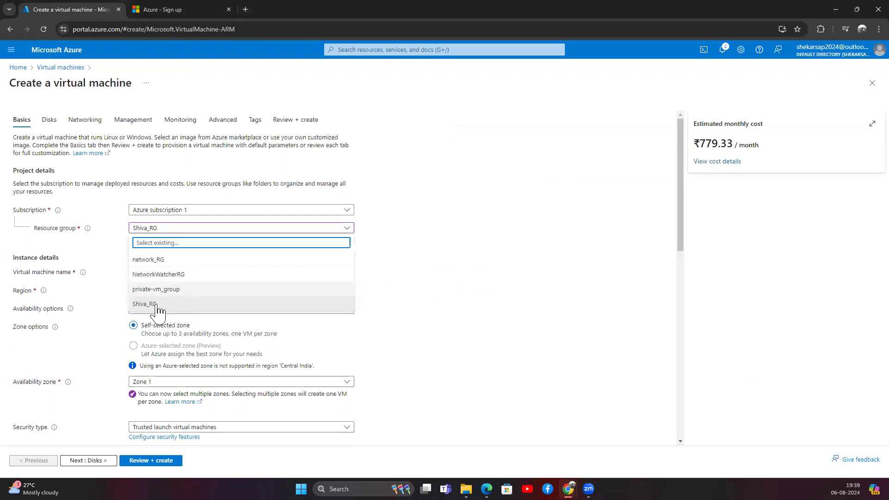
left_click(157, 306)
left_click(169, 231)
left_click(170, 230)
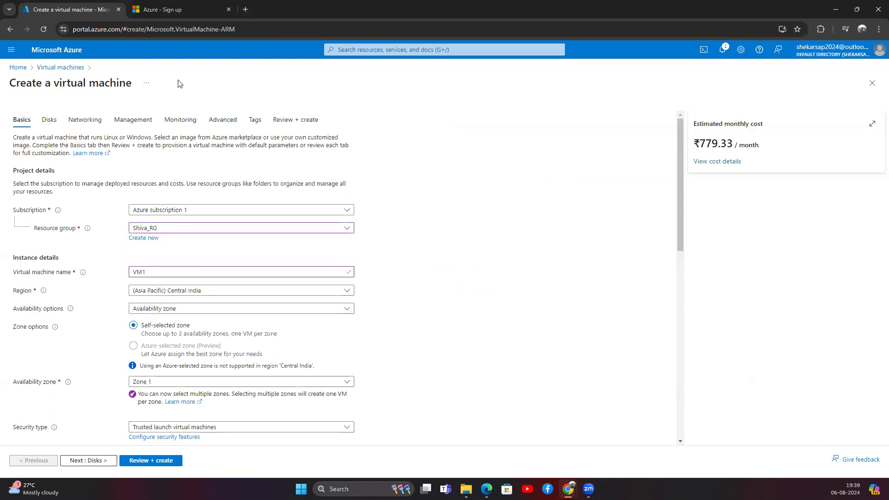
left_click(168, 230)
left_click(169, 230)
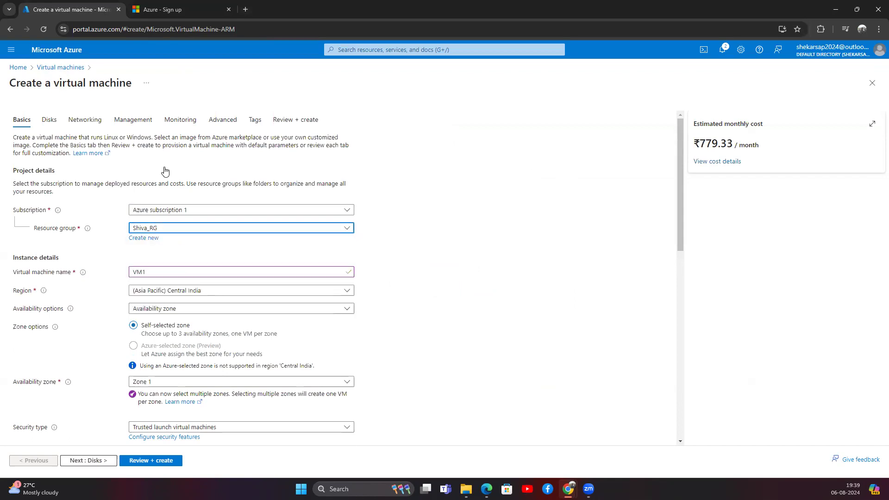
Open the Microsoft Azure home page in a new browser tab.
left_click(182, 260)
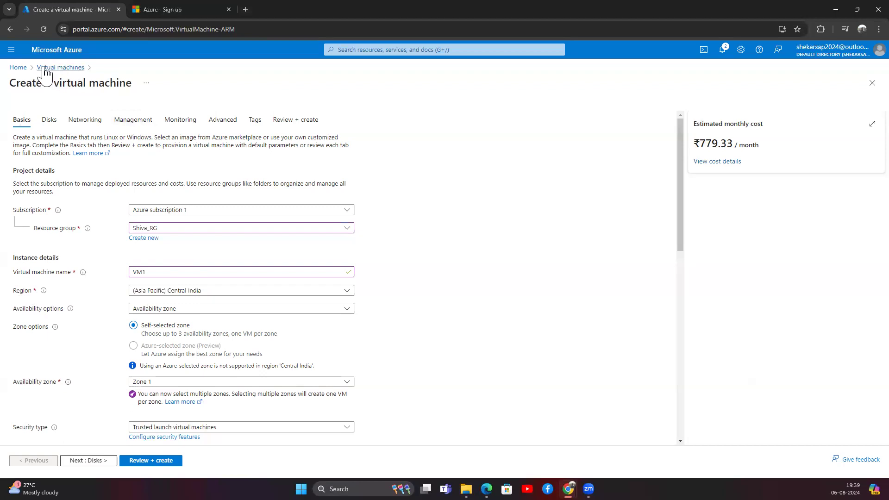
right_click(58, 49)
left_click(59, 56)
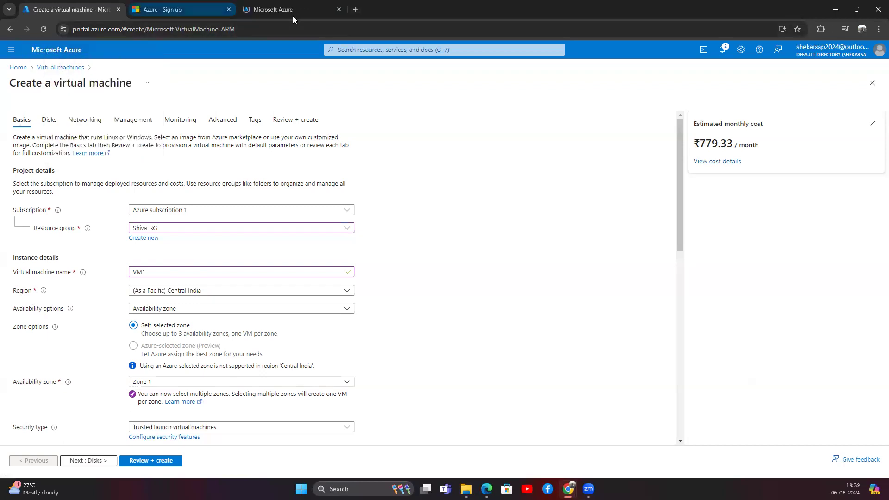
Close the Azure sign-up page and open the Virtual networks list.
left_click(284, 13)
left_click(228, 9)
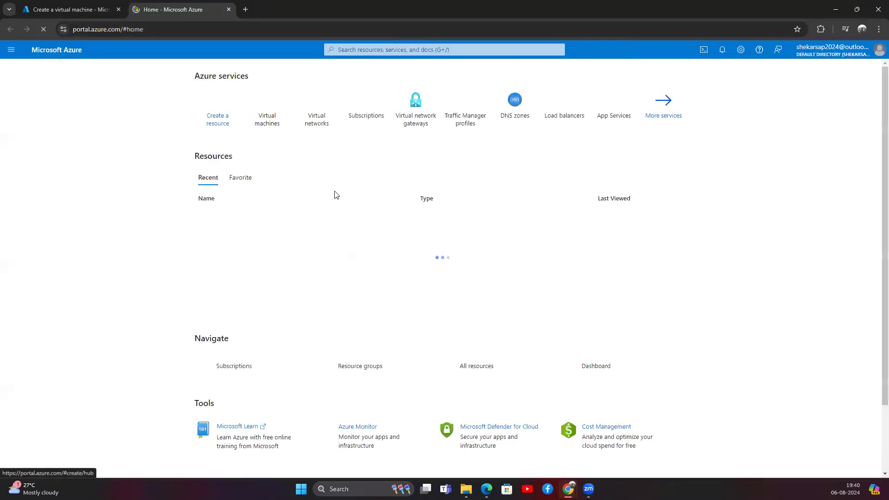
left_click(332, 125)
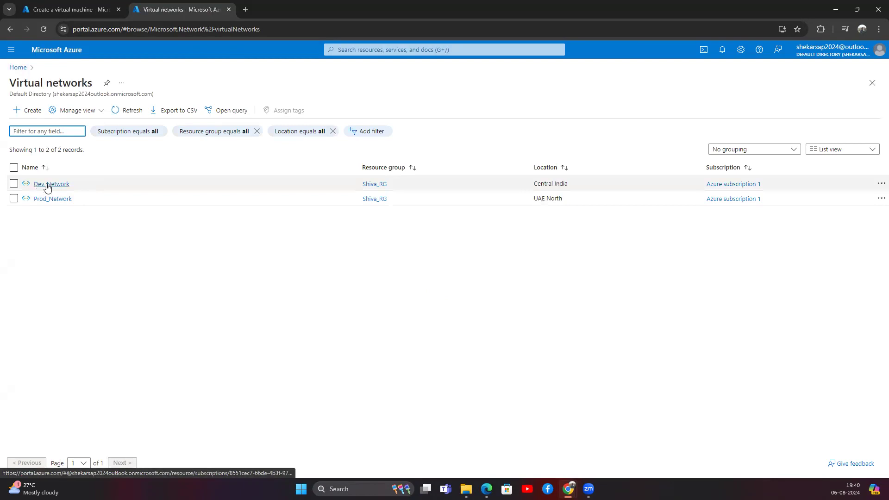
Compare Dev_Network in Central India with Prod_Network in UAE North, then return to the VM form.
left_click_drag(578, 187, 513, 180)
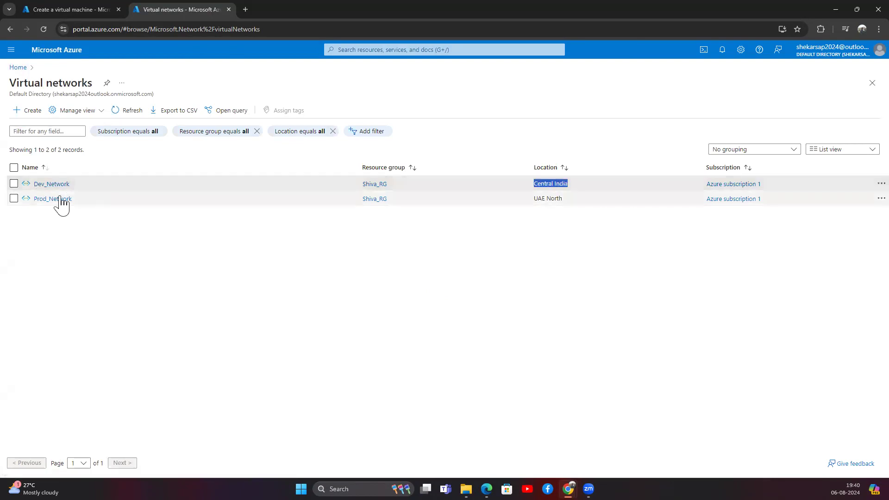
left_click_drag(83, 201, 28, 199)
left_click_drag(566, 200, 531, 205)
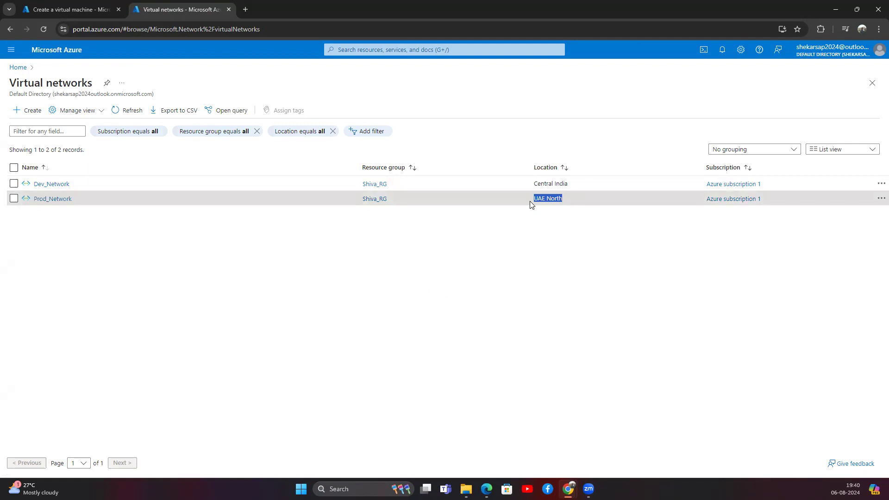
left_click_drag(79, 184, 35, 186)
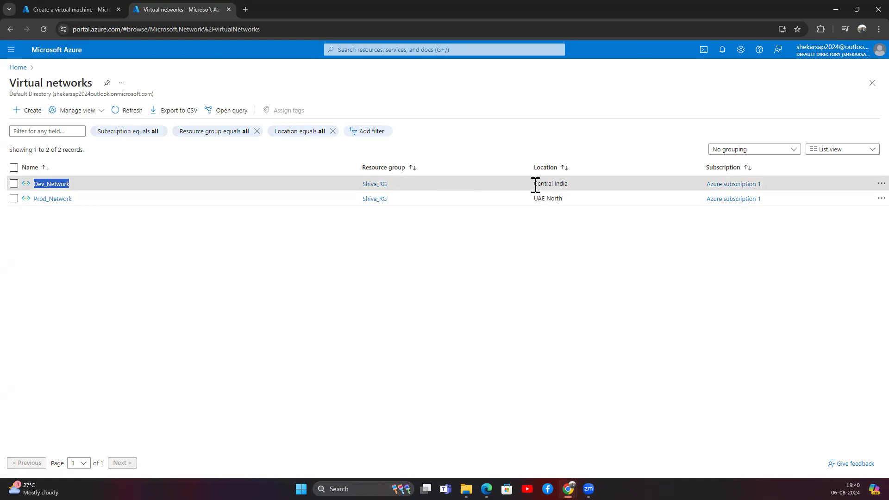
left_click_drag(535, 185, 572, 192)
left_click(58, 14)
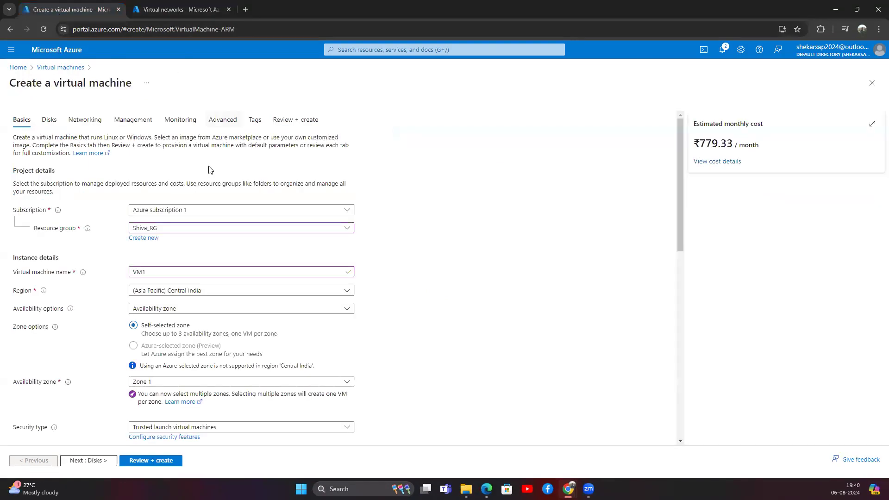
Keep Availability zone as the availability option with only Zone 1 selected.
left_click(171, 311)
left_click(176, 344)
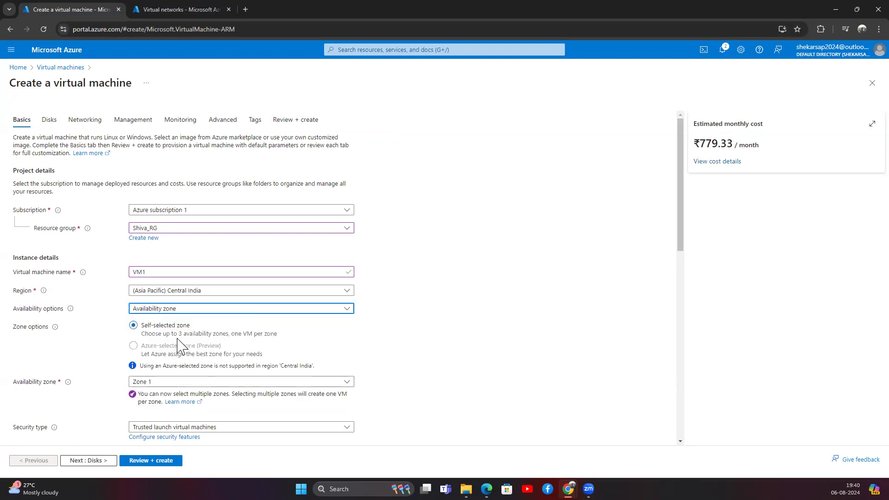
scroll(167, 278, "down", 2)
left_click(149, 290)
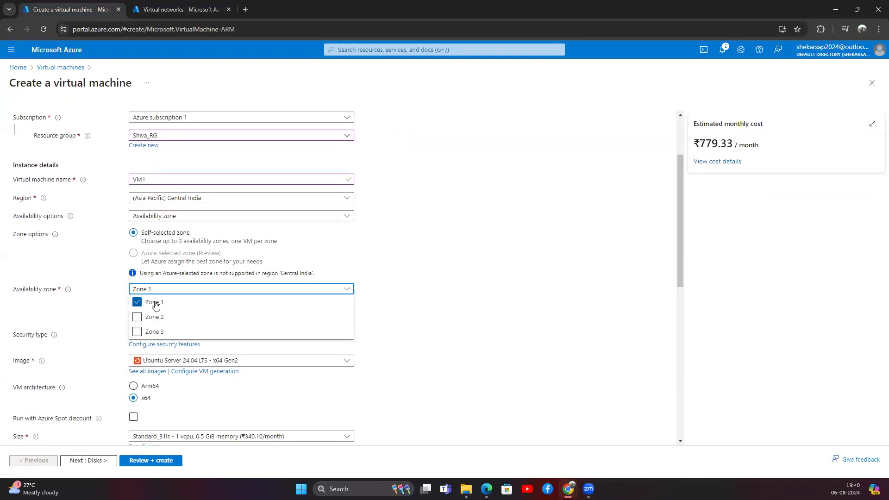
left_click(393, 236)
Change the administrator authentication type from SSH key to Password.
scroll(162, 324, "down", 1)
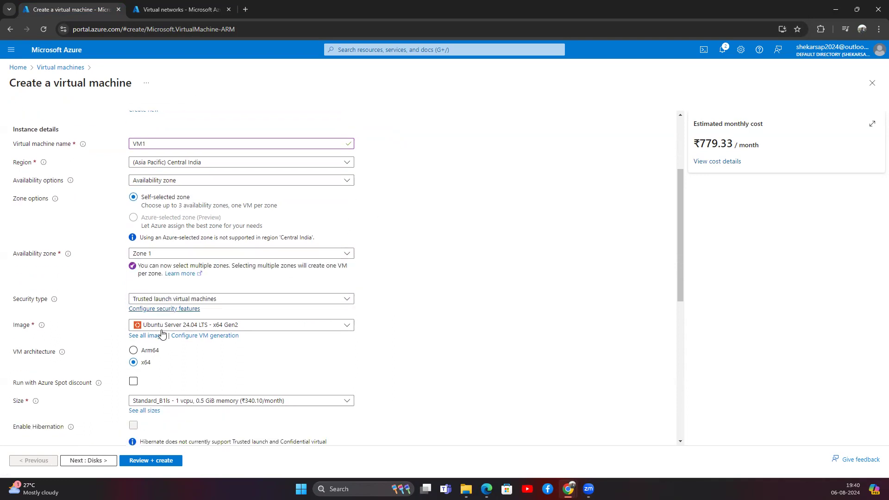
scroll(199, 259, "down", 2)
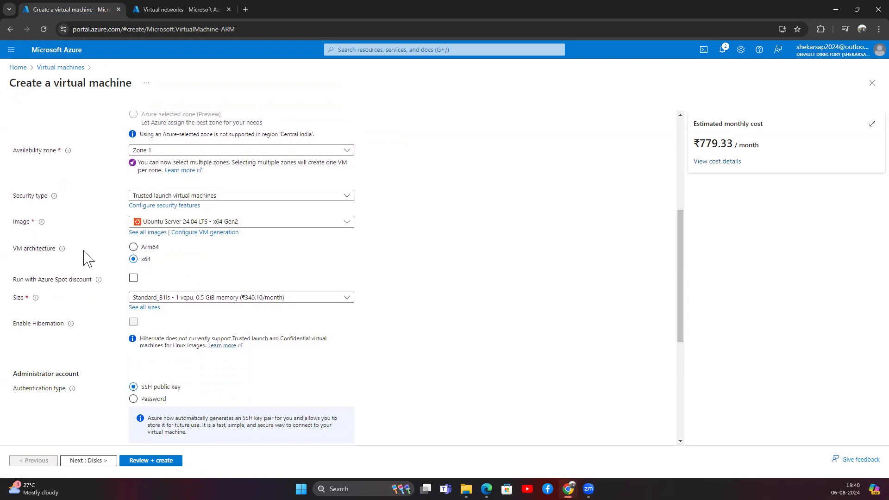
left_click(156, 278)
scroll(156, 280, "down", 1)
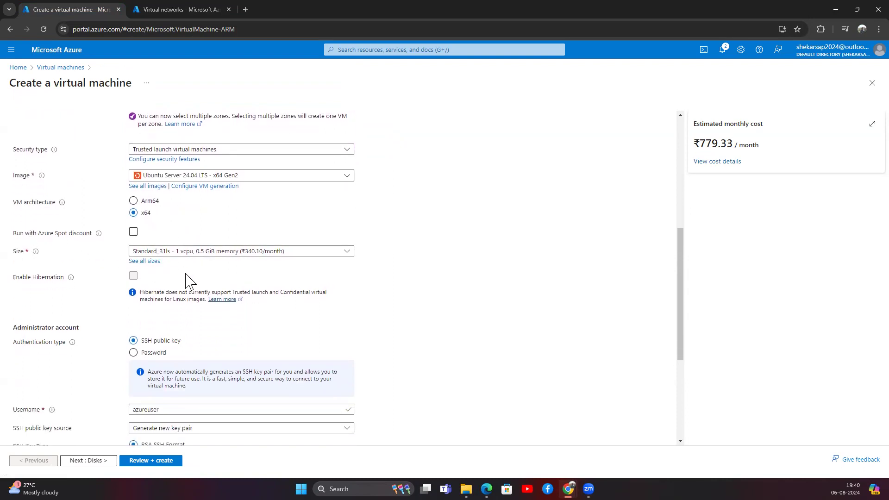
scroll(149, 296, "down", 2)
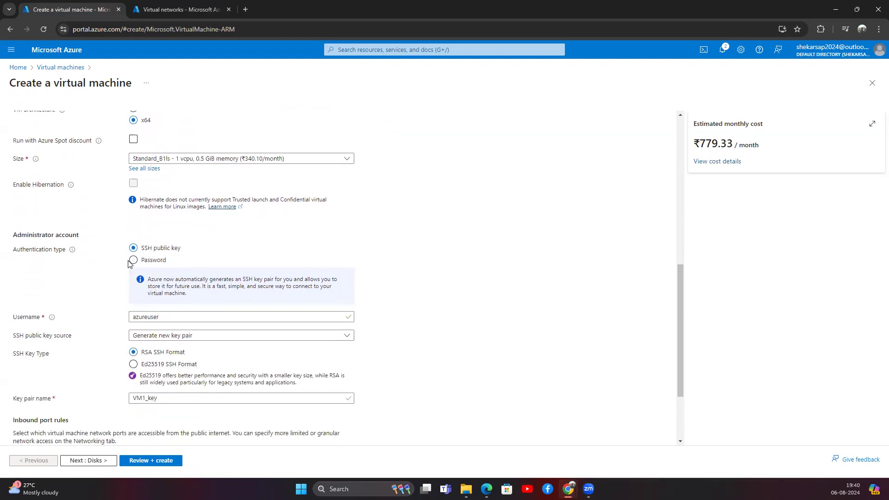
left_click(133, 261)
left_click(150, 281)
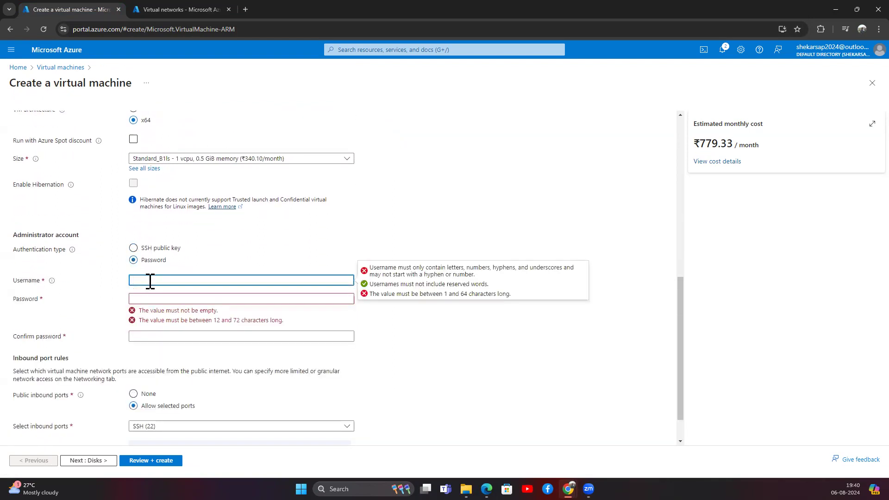
Enter the administrator username and a complex password of 12+ characters.
type("shiva")
key("Tab")
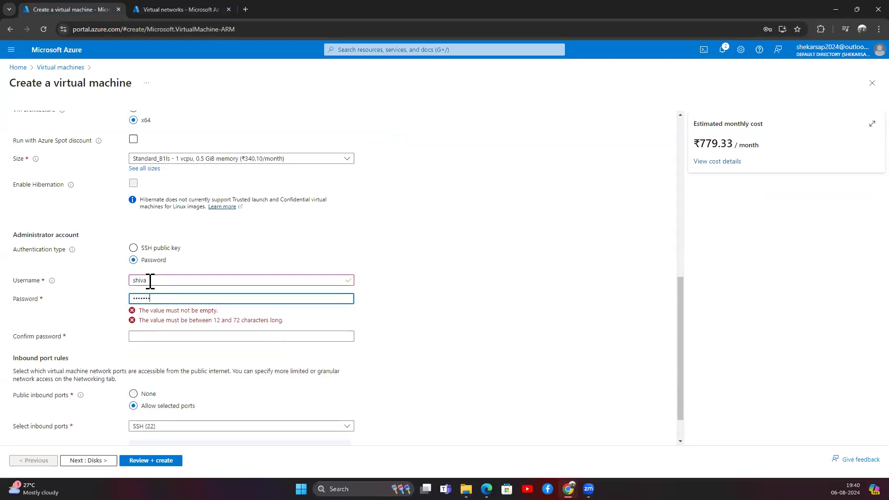
left_click_drag(197, 298, 118, 306)
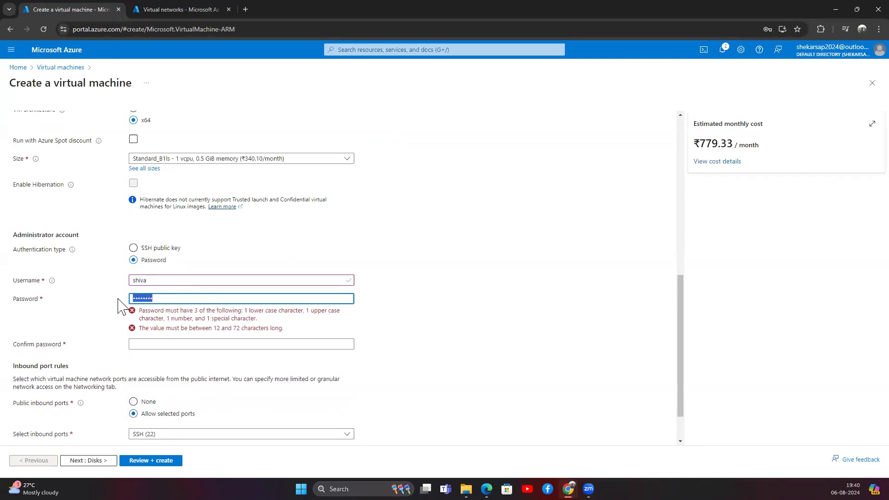
type("Sh")
left_click_drag(171, 299, 85, 302)
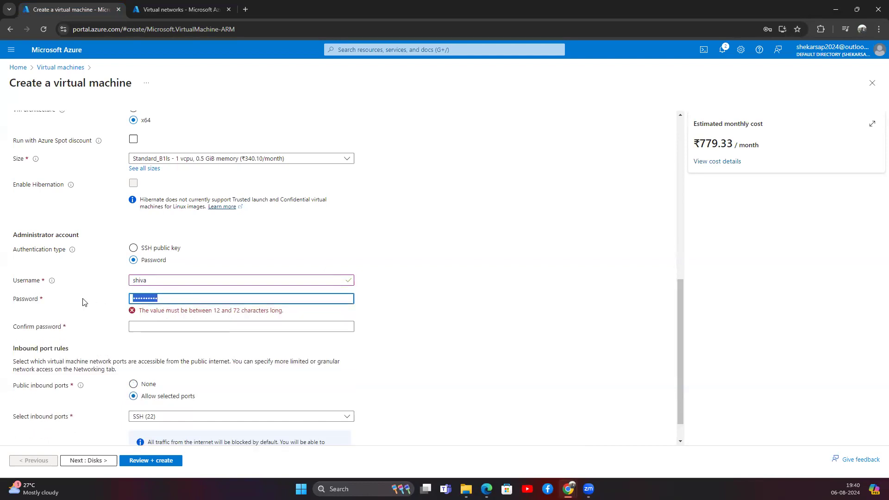
type("S")
left_click(258, 353)
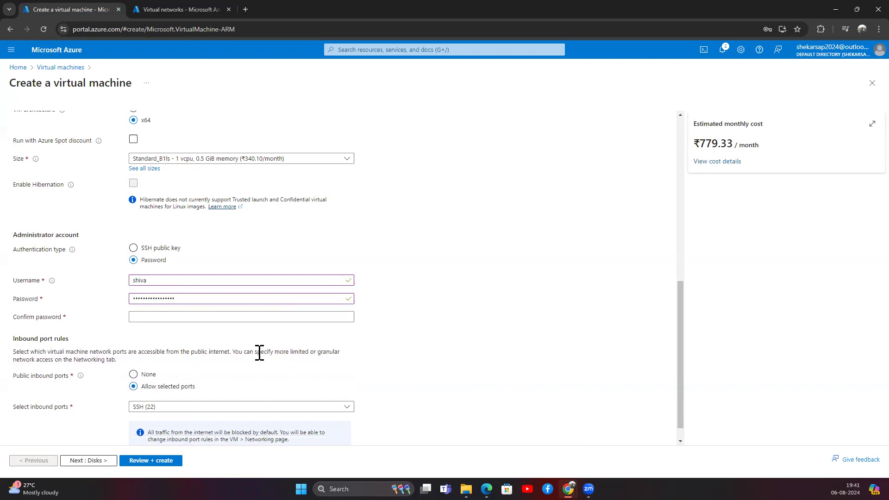
Repeat the same password in Confirm password, keeping SSH (22) as the inbound port.
left_click(154, 317)
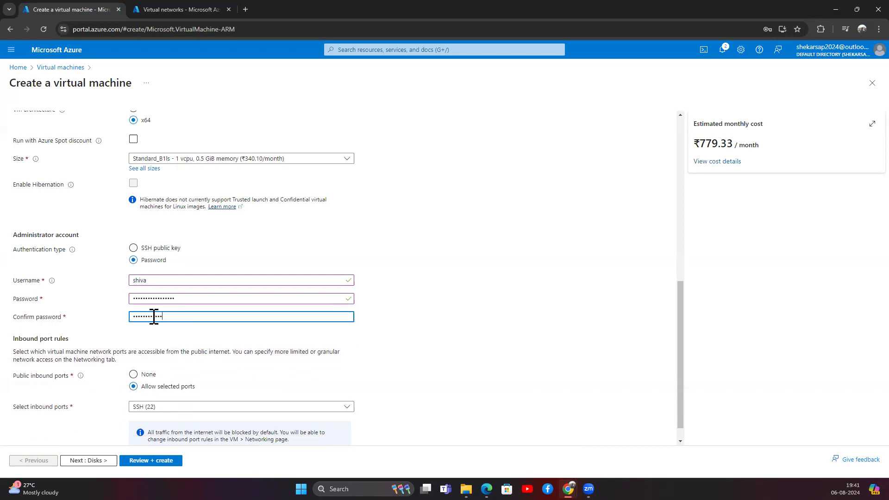
left_click(198, 341)
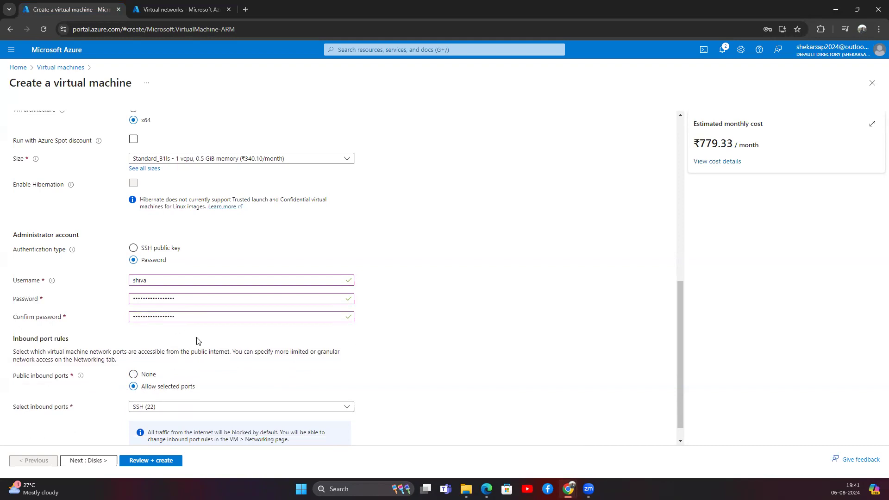
scroll(194, 341, "down", 1)
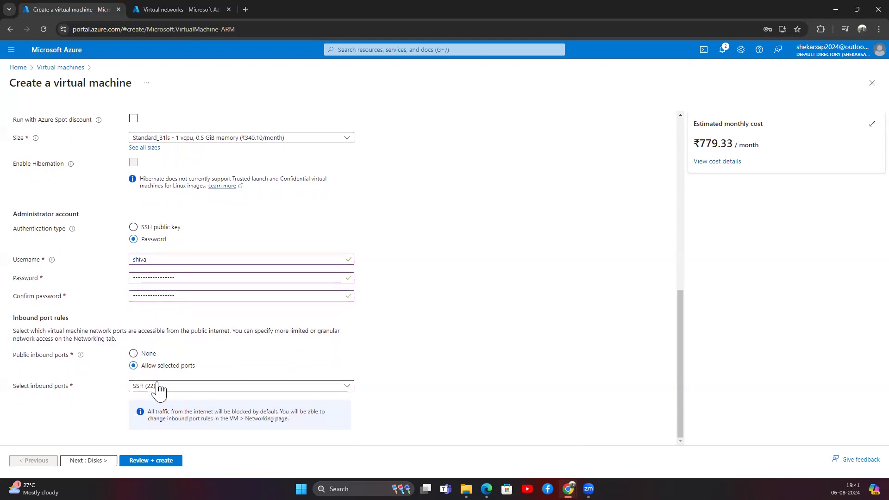
scroll(166, 202, "up", 4)
scroll(166, 202, "up", 1)
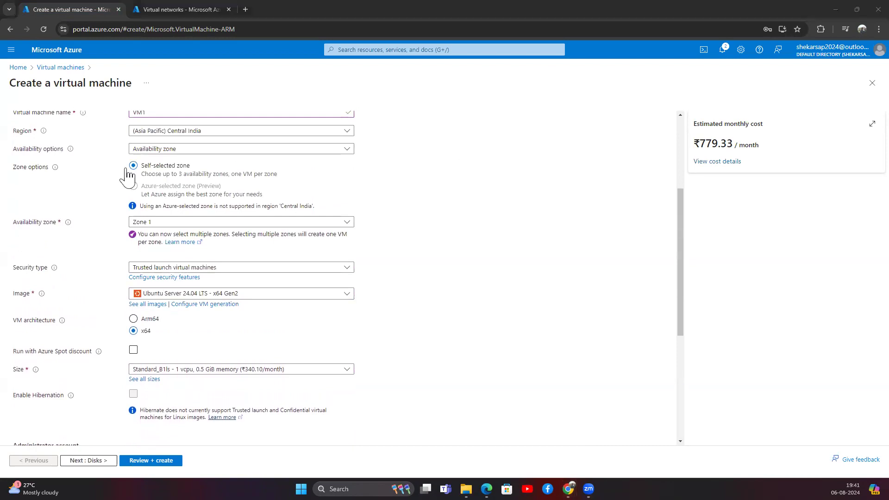
Annotate the screen with a handwritten note that Linux uses port 22.
left_click_drag(489, 129, 503, 159)
mouse_move(507, 150)
left_mouse_down()
mouse_move(508, 159)
mouse_move(549, 164)
left_mouse_up()
left_click(531, 148)
mouse_move(580, 133)
left_mouse_down()
mouse_move(578, 158)
mouse_move(605, 155)
left_mouse_up()
mouse_move(602, 132)
left_mouse_down()
mouse_move(613, 132)
mouse_move(616, 154)
left_mouse_up()
mouse_move(660, 117)
left_mouse_down()
mouse_move(653, 144)
mouse_move(671, 143)
left_mouse_up()
Note that Windows uses port 3389, then proceed to the Disks tab.
mouse_move(478, 188)
left_mouse_down()
mouse_move(490, 198)
mouse_move(505, 189)
mouse_move(515, 204)
left_mouse_up()
left_click_drag(512, 171, 531, 202)
left_click(521, 185)
mouse_move(576, 178)
left_mouse_down()
mouse_move(577, 200)
mouse_move(589, 200)
left_mouse_up()
mouse_move(616, 163)
left_mouse_down()
mouse_move(636, 178)
mouse_move(637, 195)
mouse_move(692, 172)
mouse_move(697, 196)
mouse_move(699, 175)
left_mouse_up()
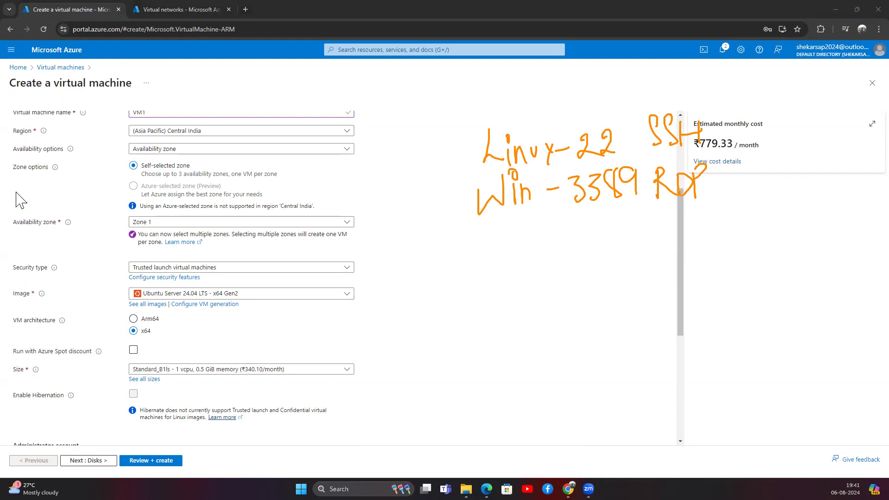
scroll(167, 318, "down", 5)
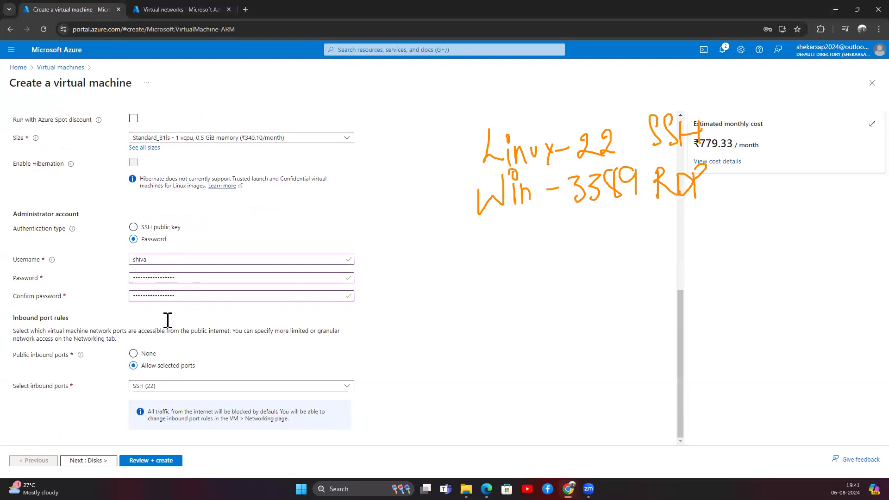
left_click(88, 460)
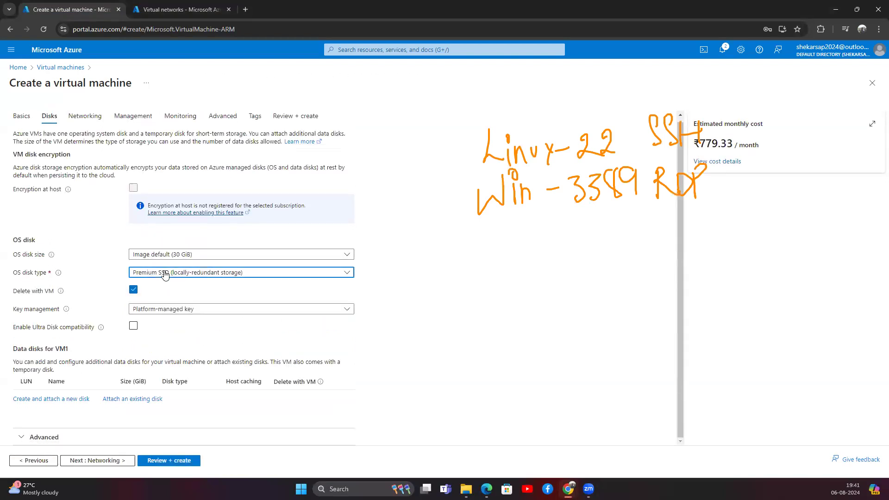
Set the OS disk to Standard HDD with Delete with VM checked, then go to Networking.
left_click(160, 273)
left_click(162, 357)
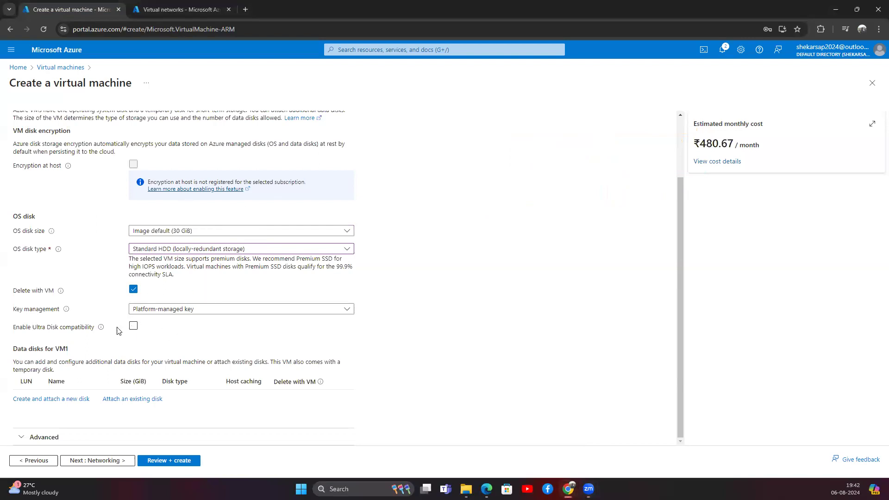
left_click(135, 290)
left_click(133, 290)
left_click(97, 460)
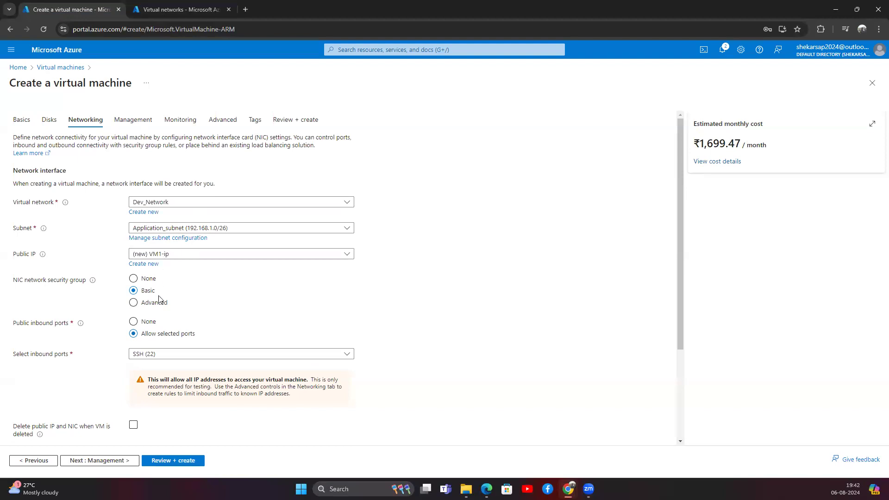
Set VM1's NIC security group to None, then accept the Management, Monitoring and Advanced defaults.
left_click(134, 279)
scroll(152, 385, "down", 3)
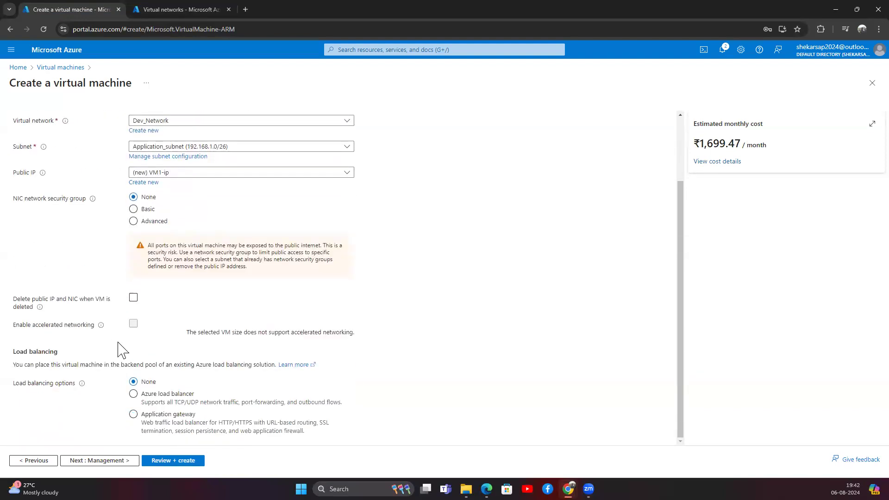
left_click(103, 461)
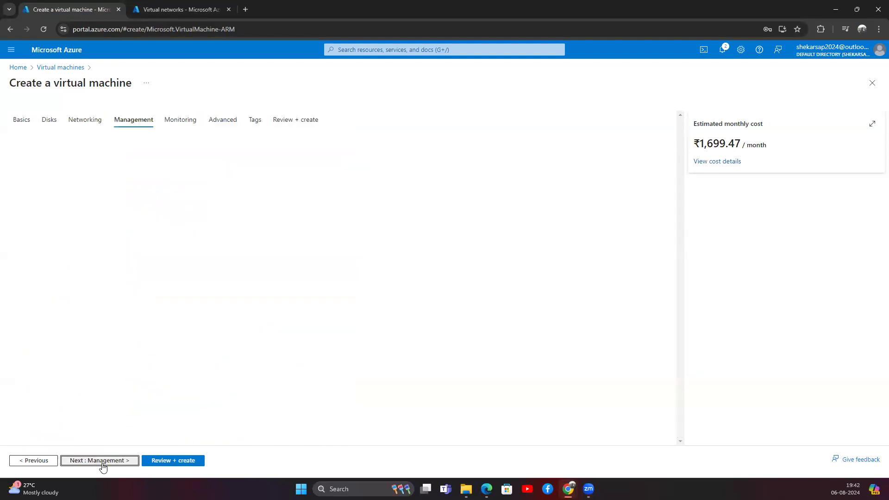
scroll(95, 260, "down", 1)
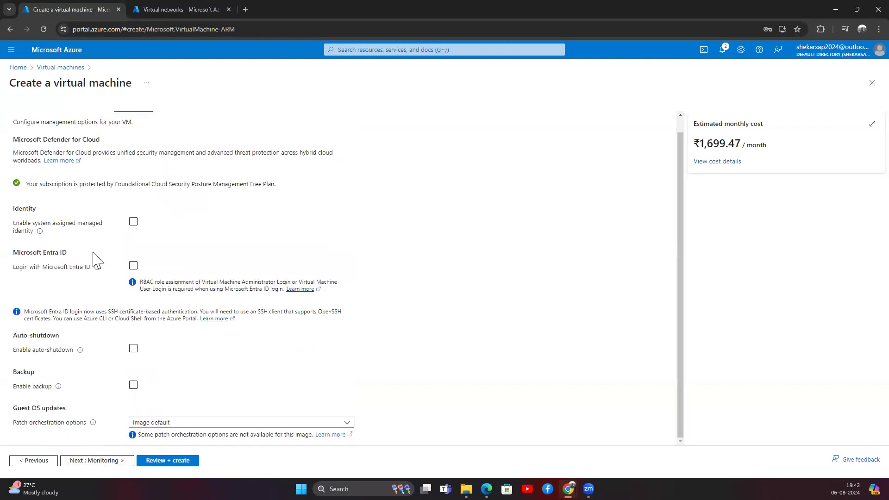
left_click(123, 461)
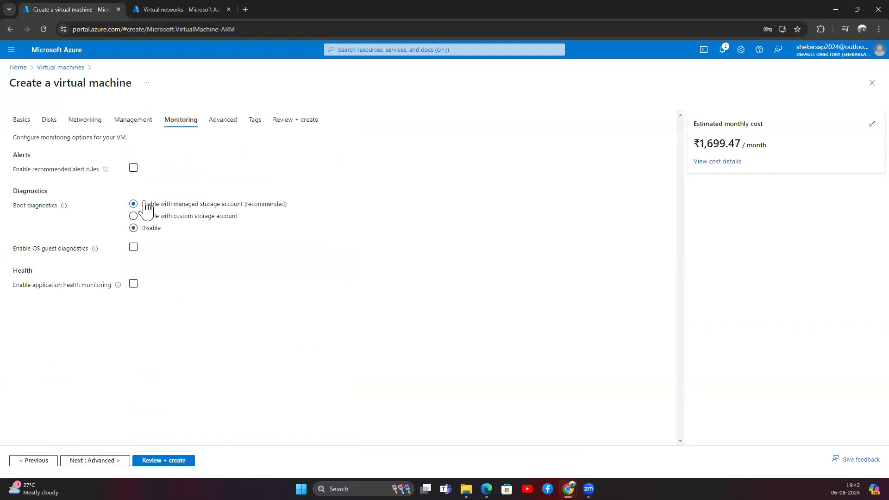
left_click(104, 460)
scroll(154, 242, "down", 7)
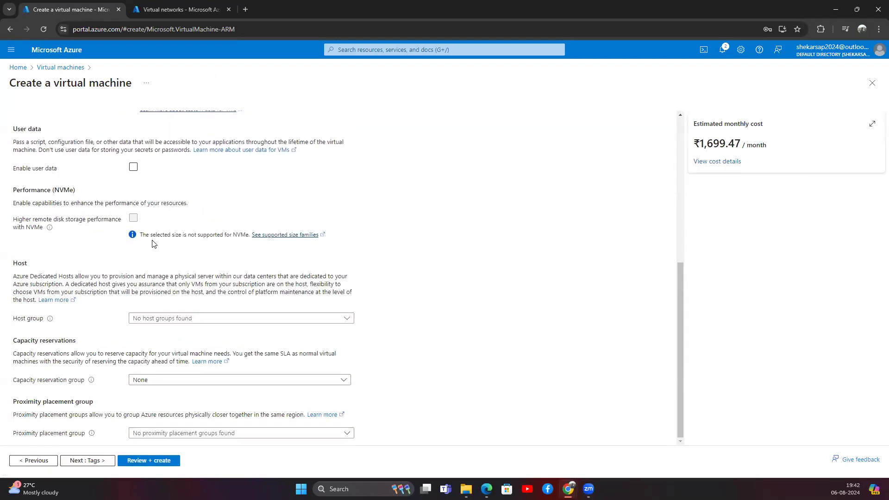
left_click(111, 461)
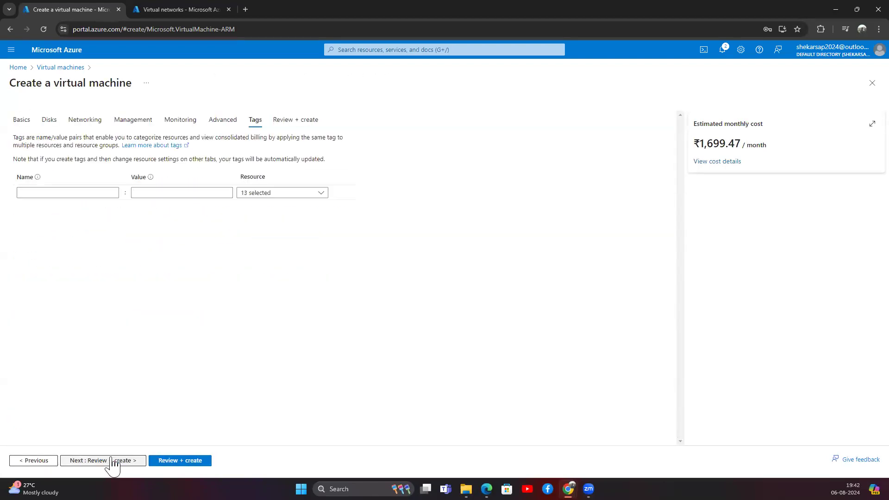
Add the tag ENV: DEV and restrict it to the Virtual machine resource only.
left_click(41, 193)
type("ENV")
key("Tab")
type("DEV")
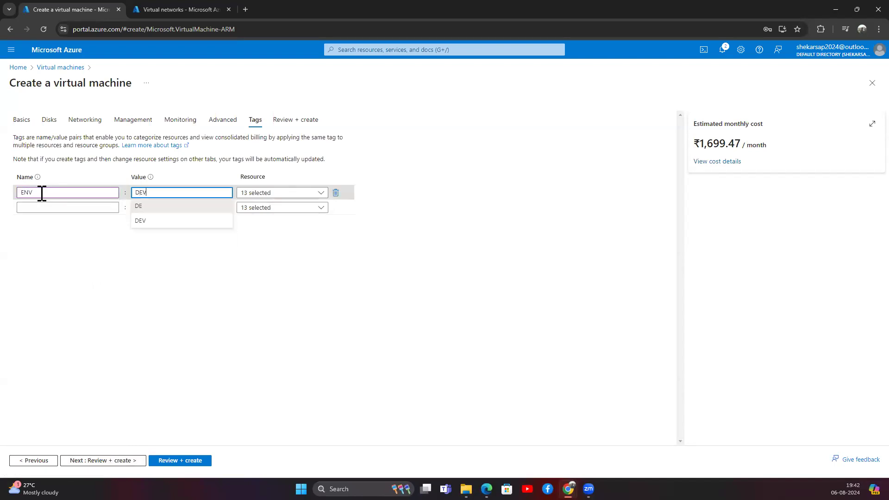
left_click(298, 250)
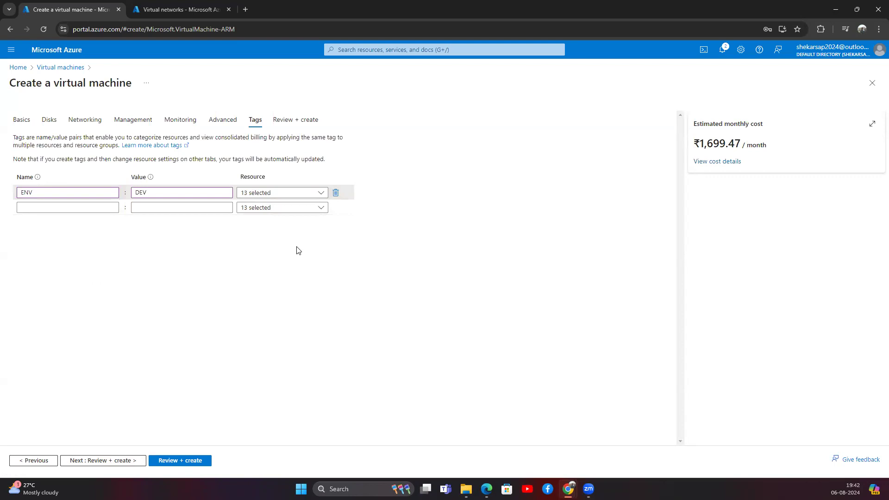
left_click(288, 193)
left_click(272, 207)
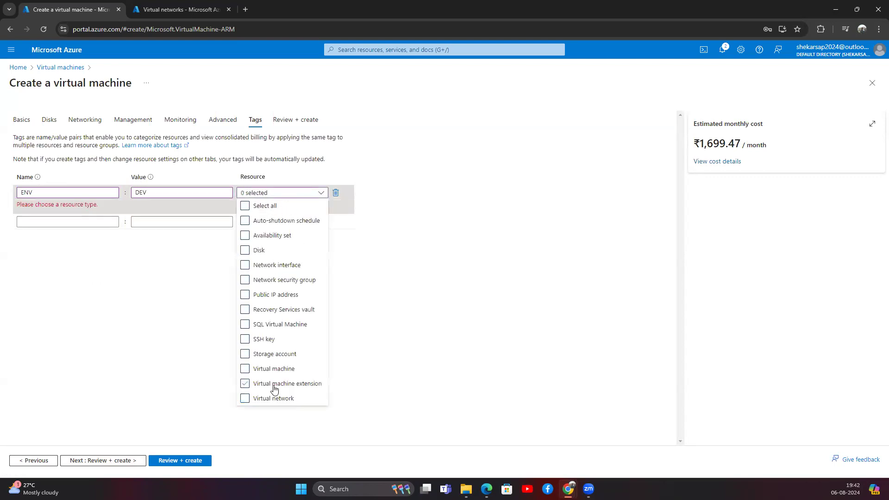
left_click(277, 369)
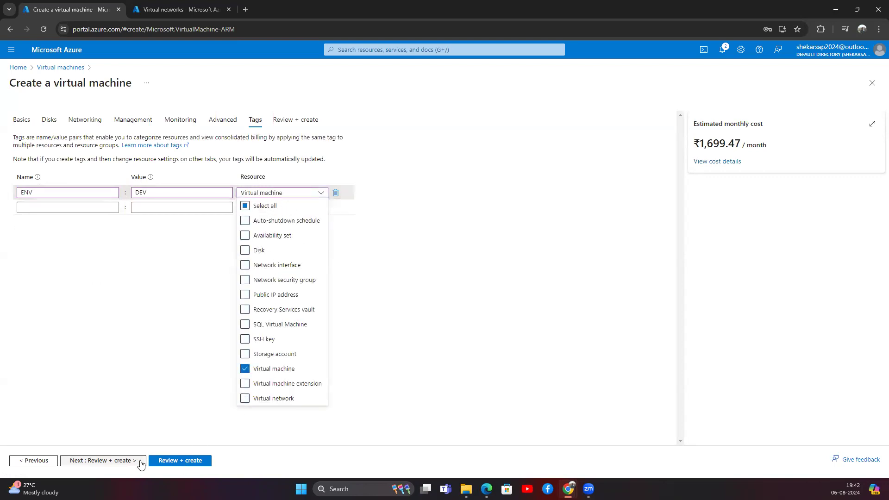
left_click(153, 401)
Validate VM1's settings, review the summary and create the virtual machine.
left_click(103, 460)
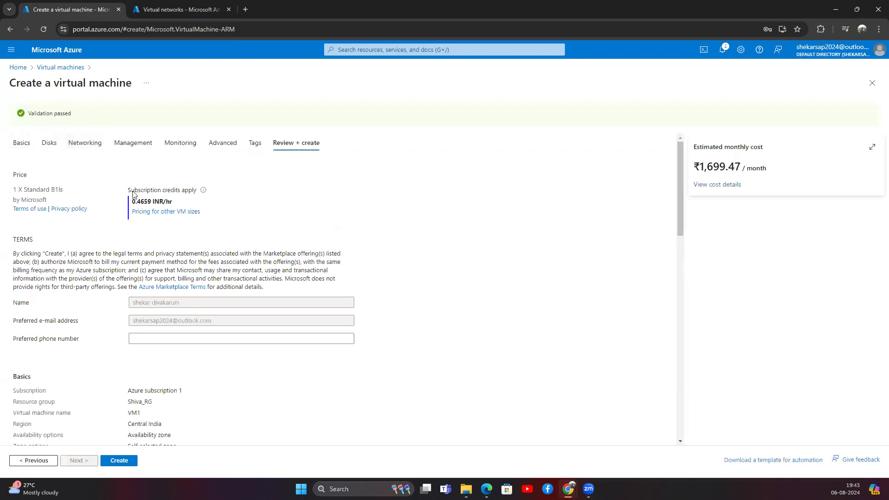
scroll(122, 328, "down", 15)
scroll(122, 328, "down", 2)
left_click(121, 460)
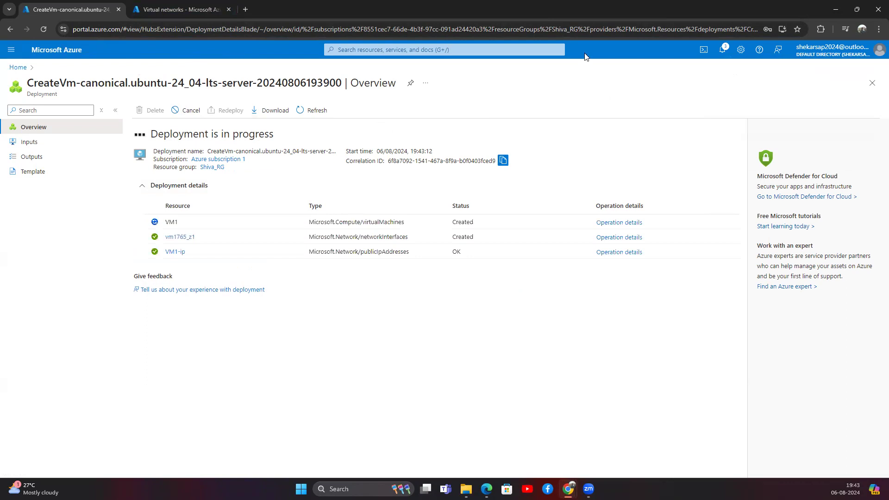
Watch the VM1 deployment overview while the deployment is still in progress.
left_click(273, 54)
left_click(256, 348)
left_click(551, 49)
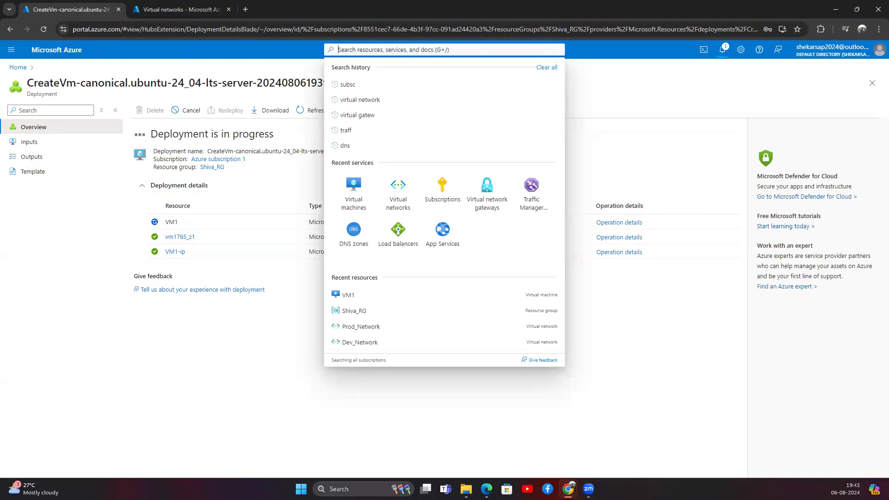
left_click(281, 273)
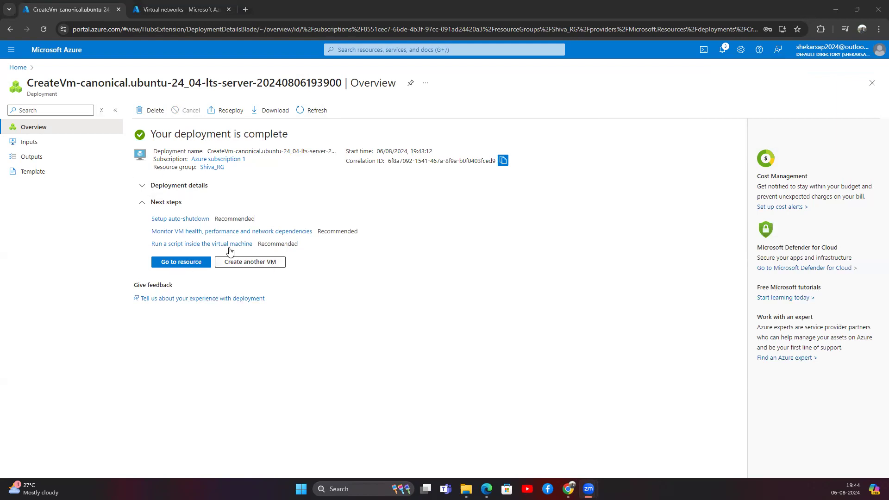
Start creating a new virtual machine in resource group Shiva_RG.
left_click(25, 68)
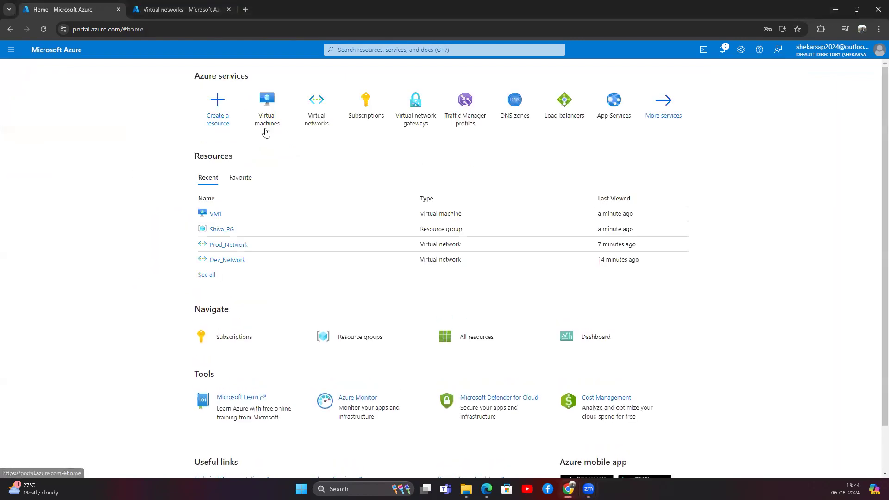
left_click(268, 126)
left_click(34, 111)
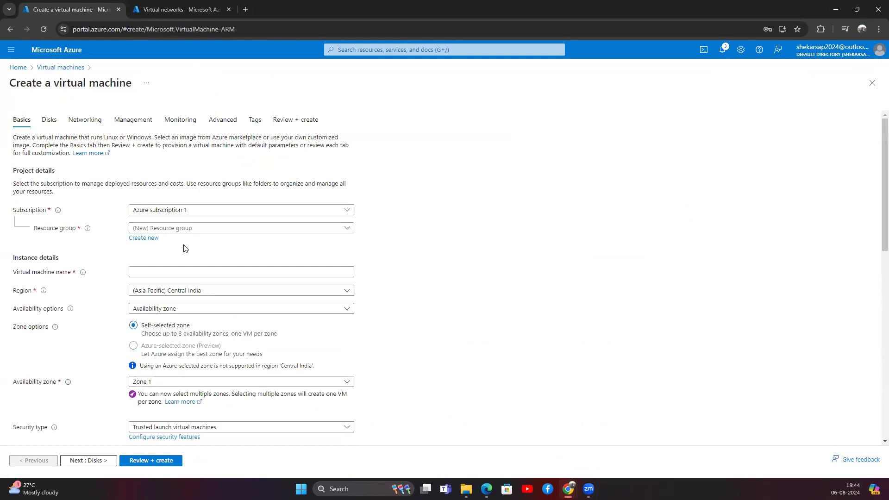
left_click(186, 231)
left_click(155, 308)
Name the virtual machine VM1-Prod, without the underscore.
left_click(159, 271)
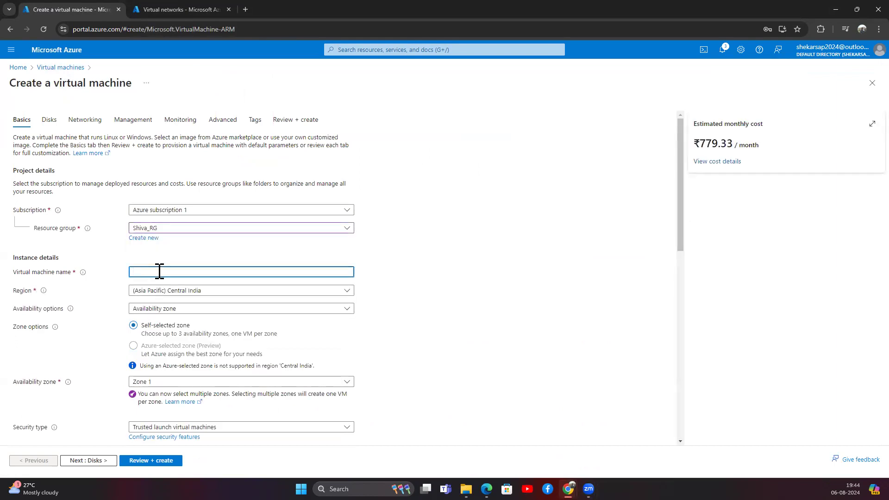
type("Prod_")
key("BackSpace")
key("BackSpace")
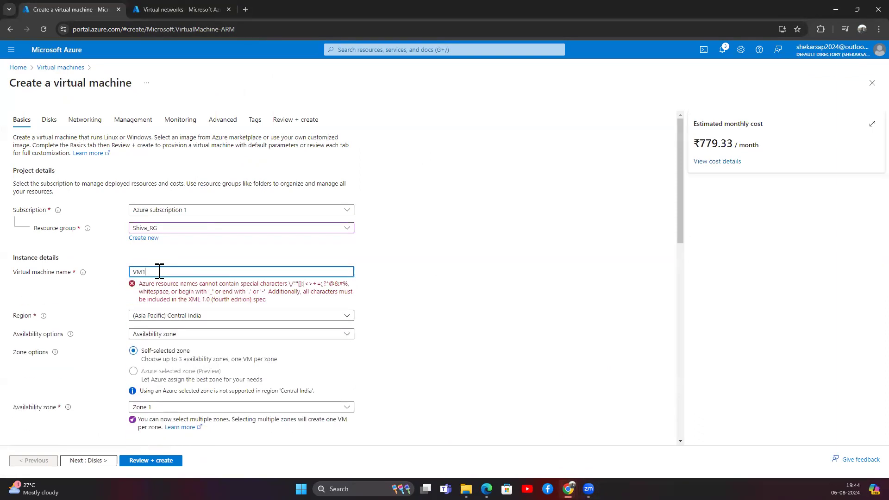
type("Pr")
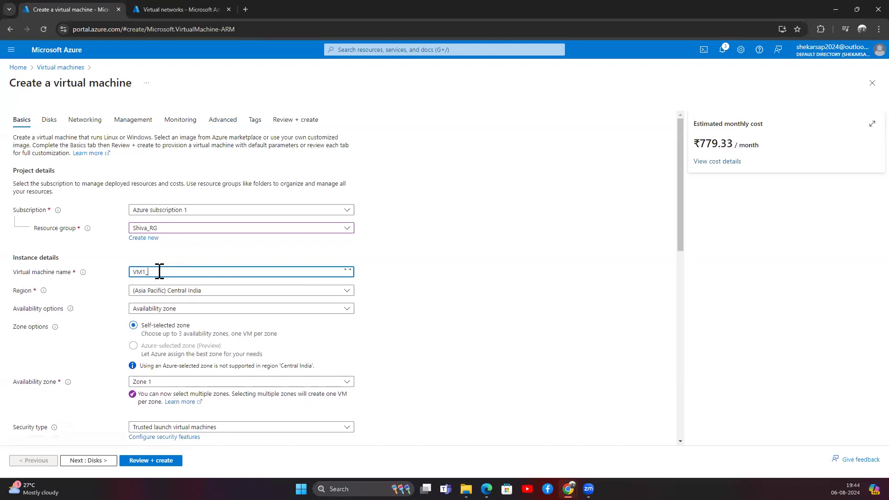
type("od")
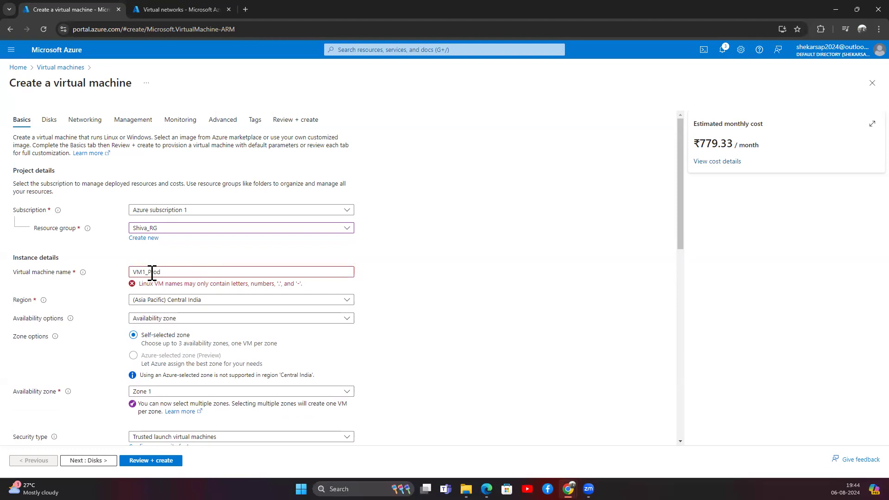
left_click_drag(159, 283, 213, 283)
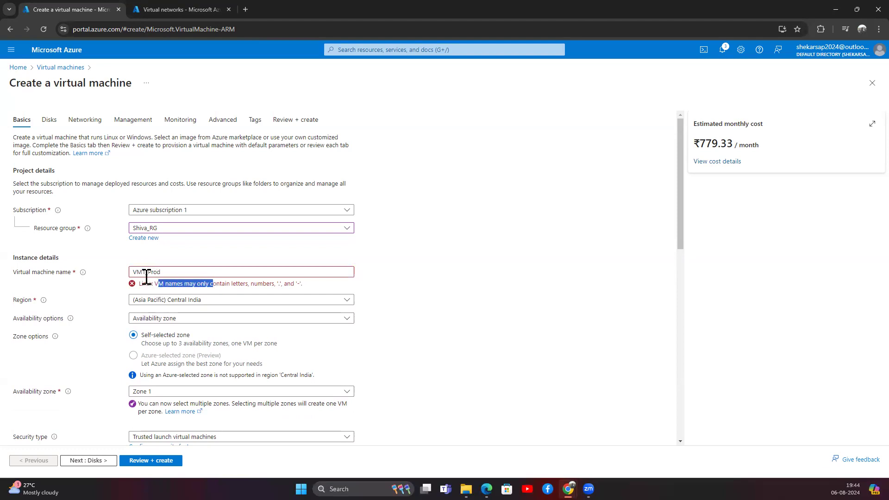
left_click(146, 274)
left_click(133, 272)
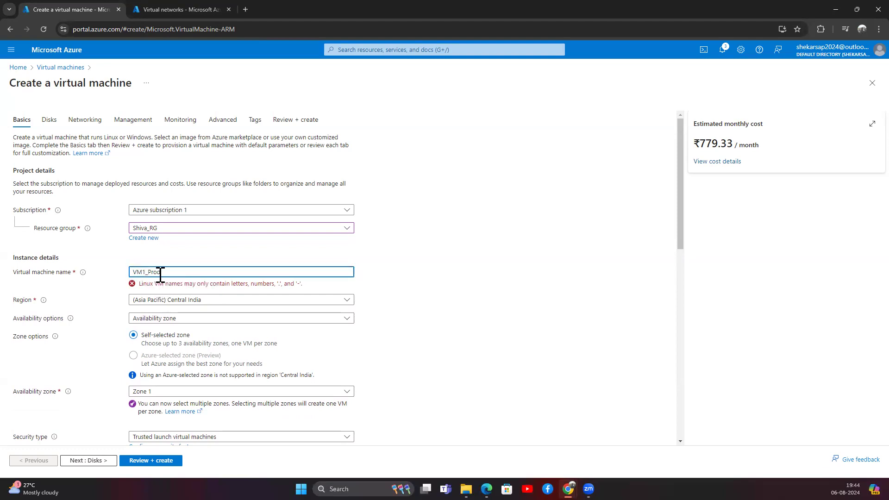
left_click(163, 292)
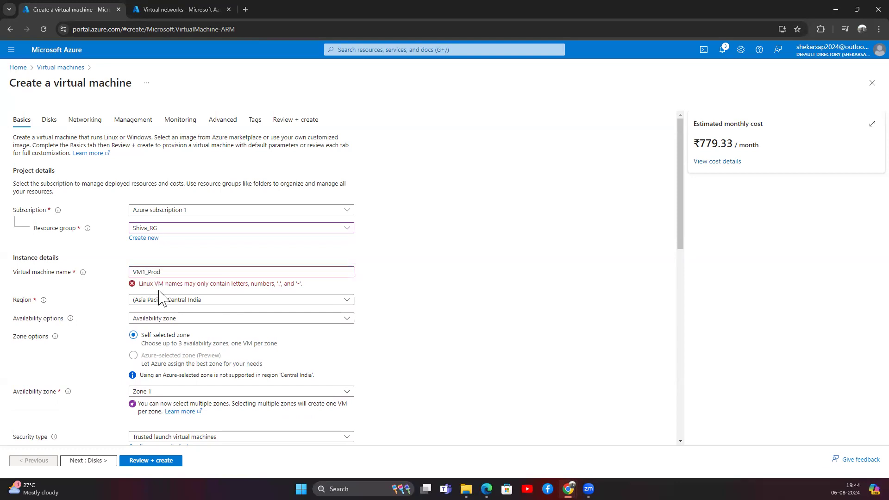
left_click(149, 273)
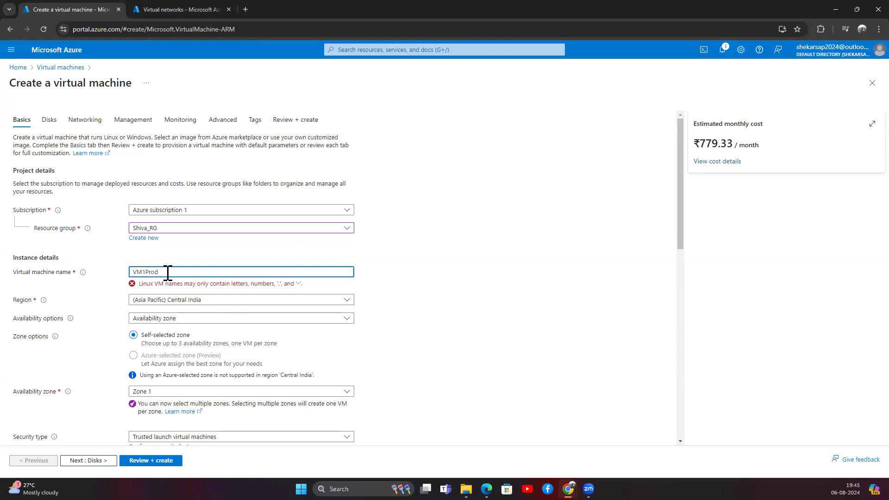
Set the region to UAE North and check which region each virtual network uses.
left_click(190, 295)
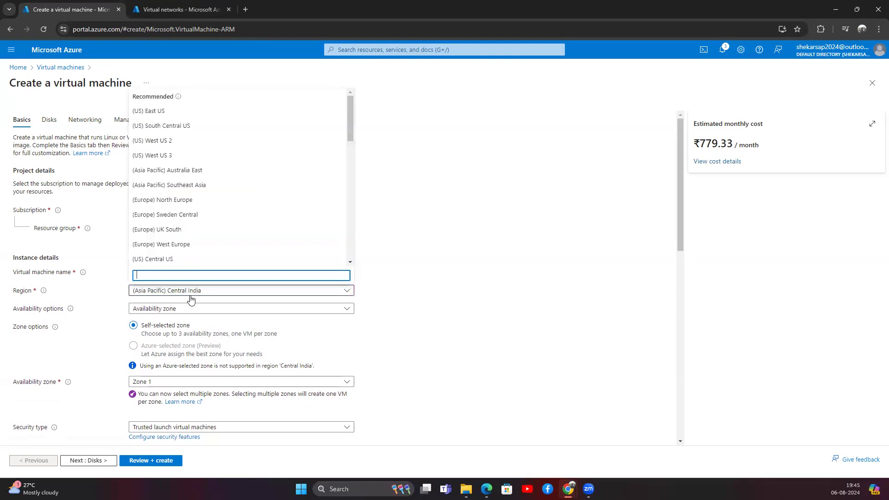
scroll(183, 243, "down", 3)
scroll(184, 244, "down", 5)
left_click(190, 204)
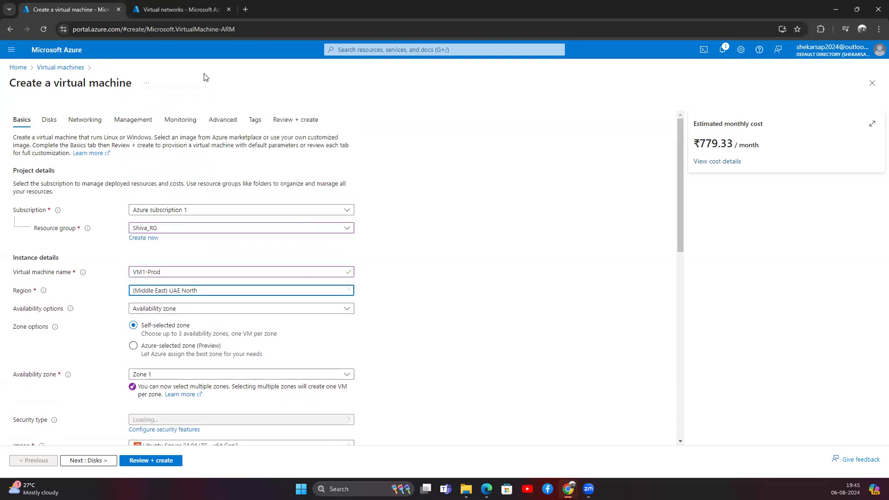
left_click(176, 10)
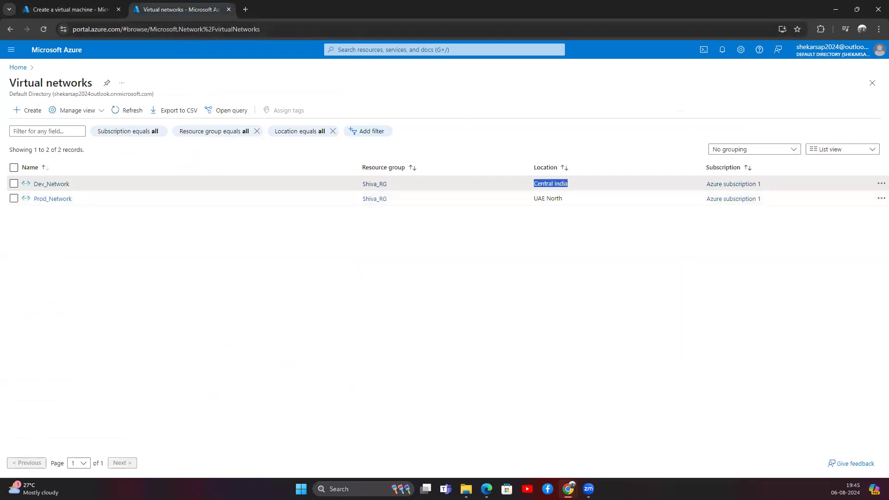
left_click(41, 11)
Switch the admin account to password authentication, entering the username, password and confirmation.
scroll(147, 277, "down", 1)
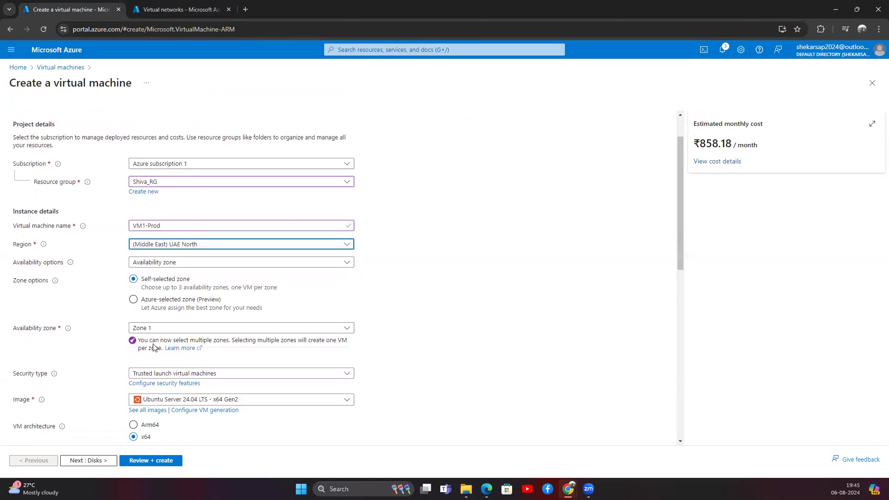
scroll(156, 335, "down", 2)
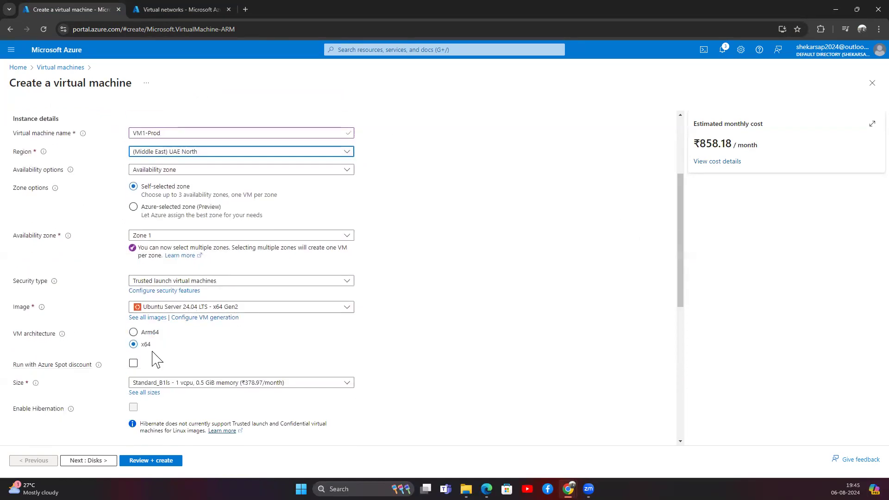
scroll(154, 362, "down", 4)
left_click(134, 300)
left_click(144, 319)
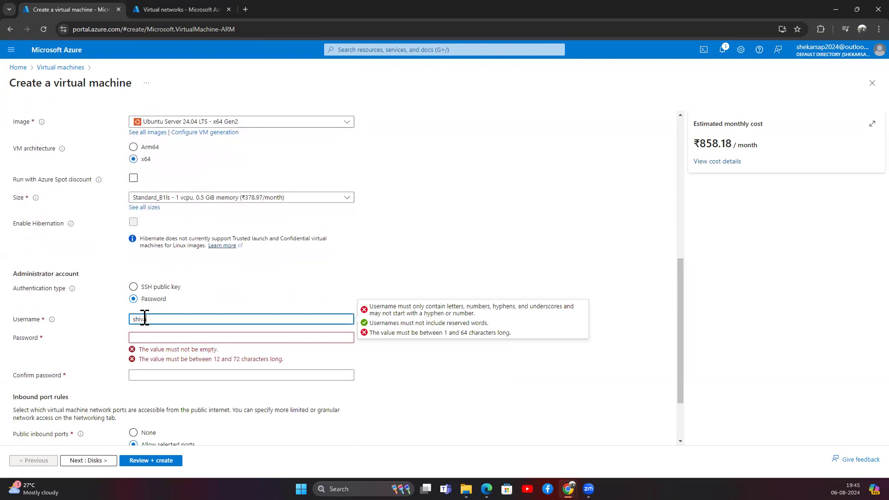
type("shiva")
key("Tab")
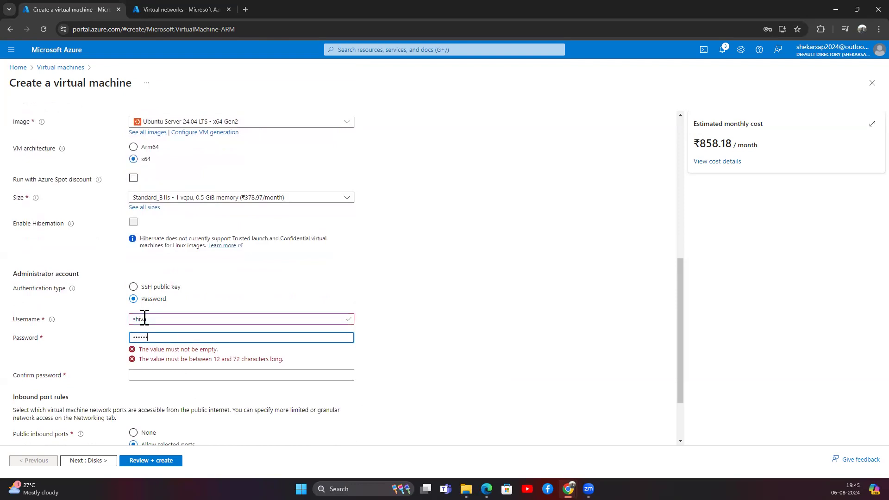
type("••")
key("Tab")
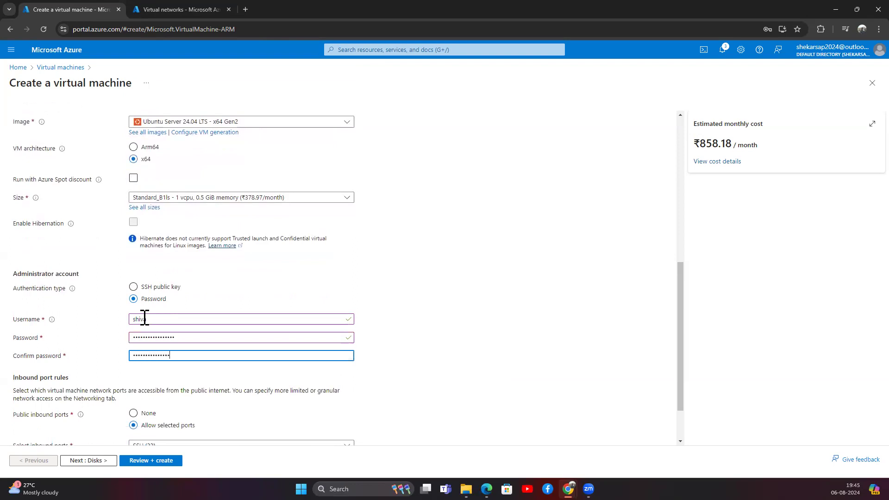
scroll(144, 318, "down", 2)
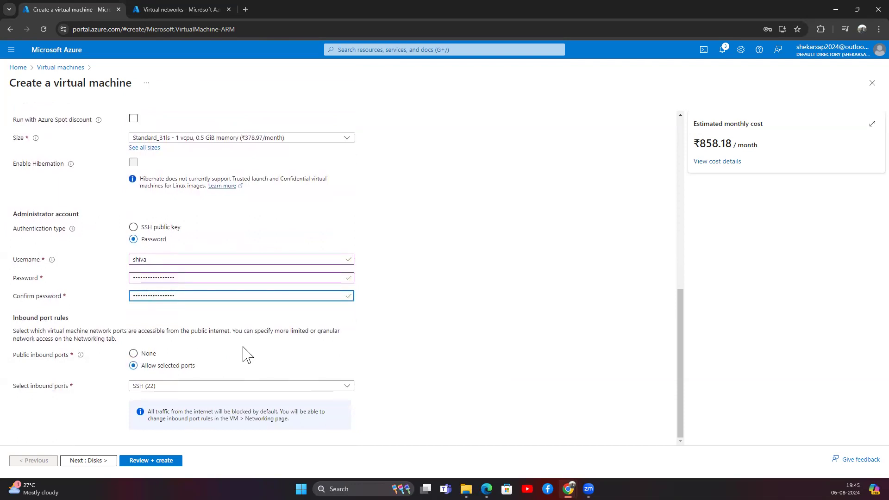
left_click(95, 460)
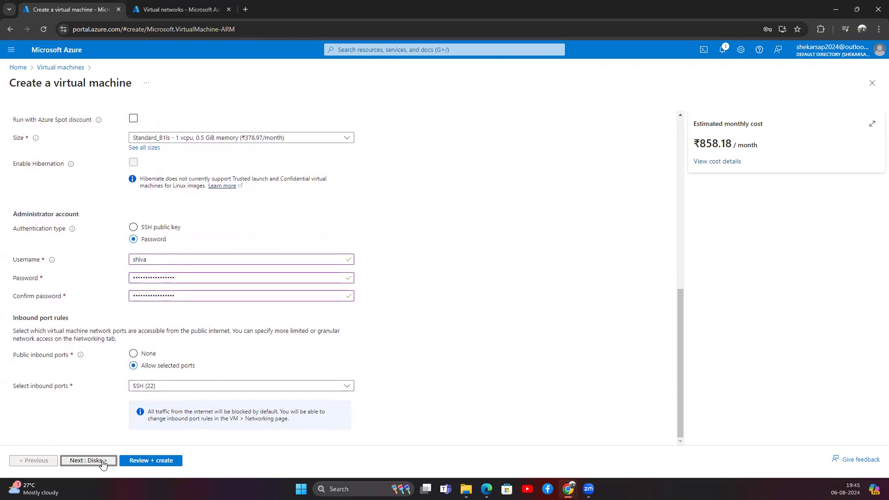
Change the OS disk type to Standard HDD.
left_click(153, 276)
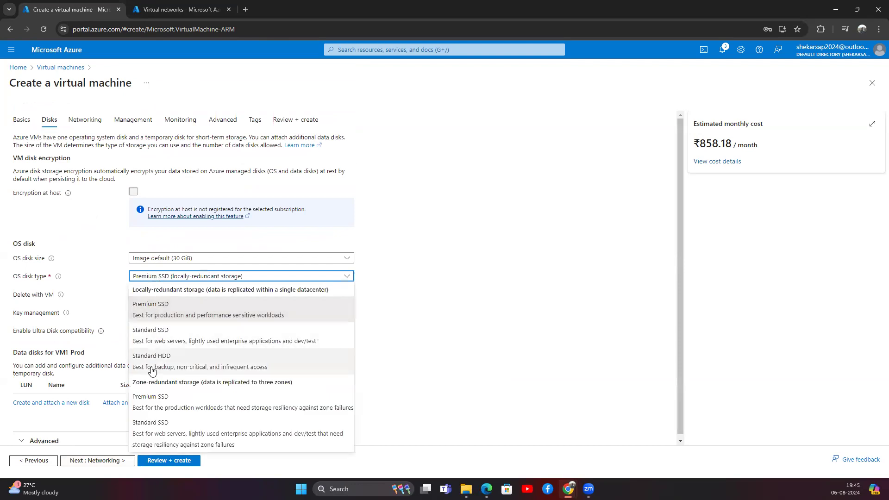
left_click(149, 364)
scroll(182, 357, "down", 2)
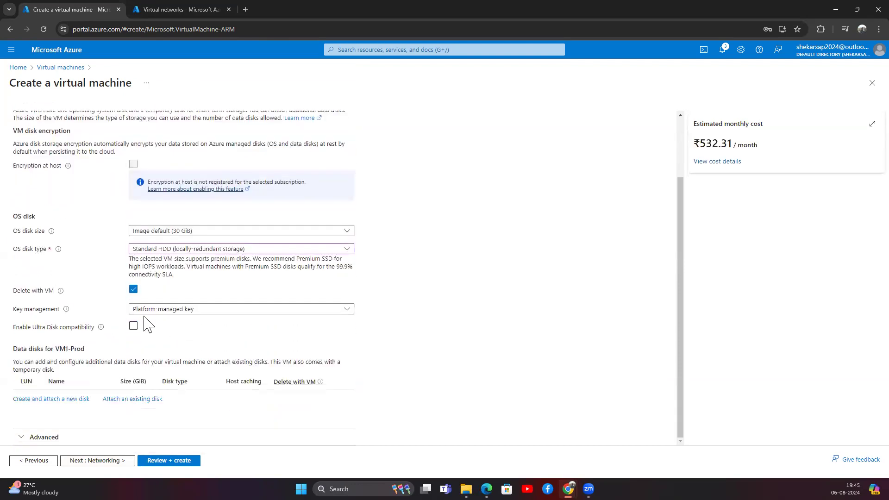
left_click(104, 461)
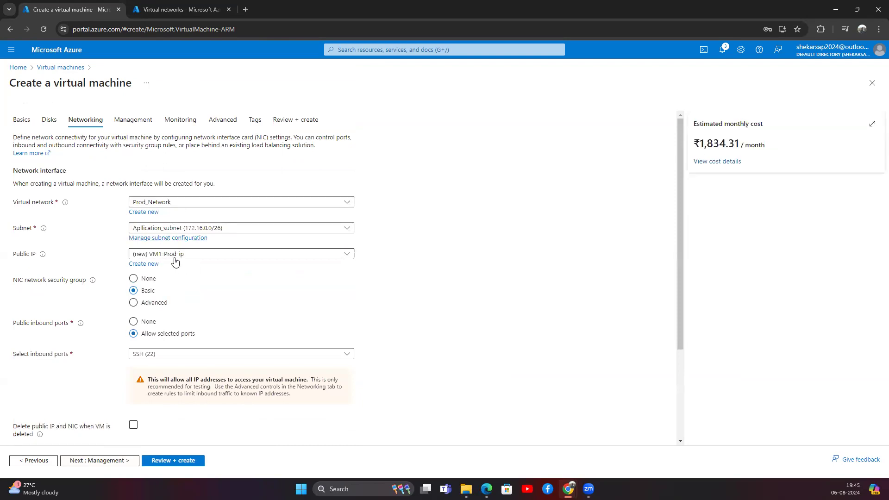
Set the NIC network security group to None on Prod_Network's Application_subnet.
left_click(133, 278)
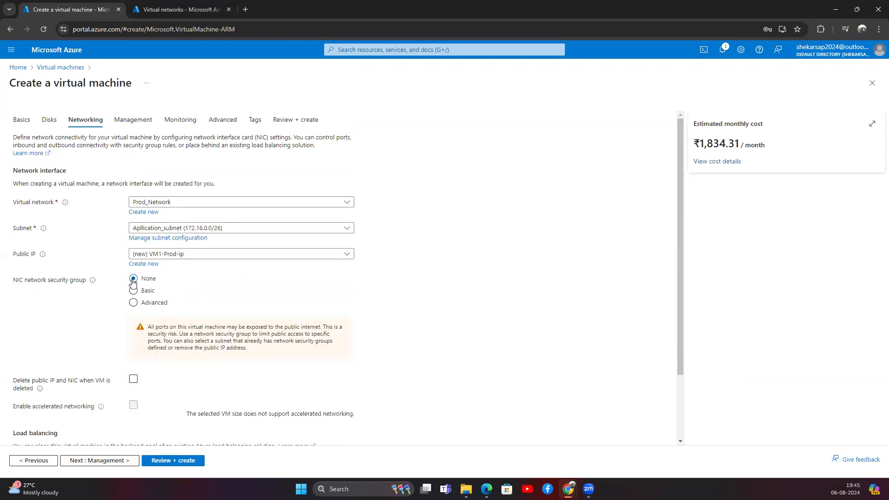
scroll(190, 299, "down", 2)
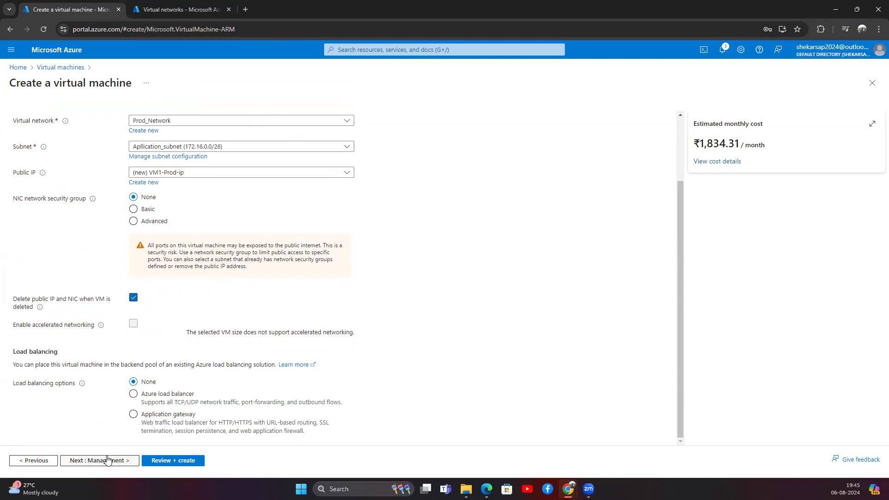
left_click(108, 461)
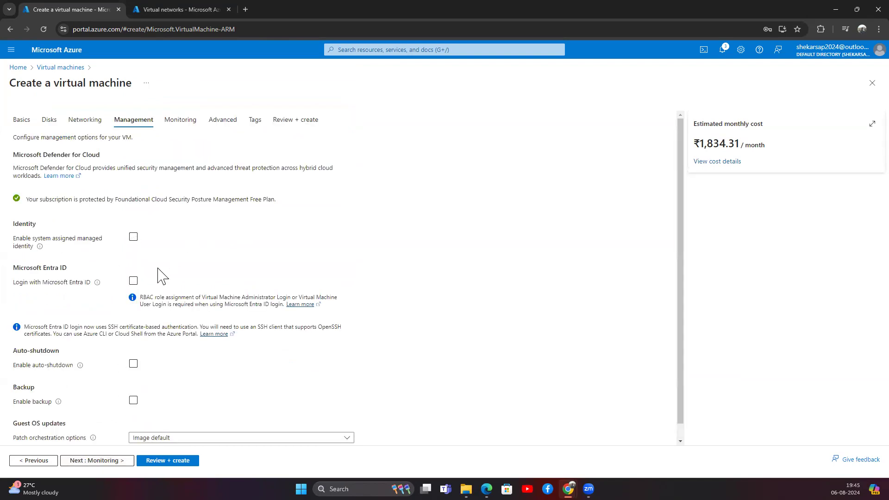
Disable boot diagnostics for VM1-Prod.
scroll(159, 273, "down", 1)
left_click(98, 461)
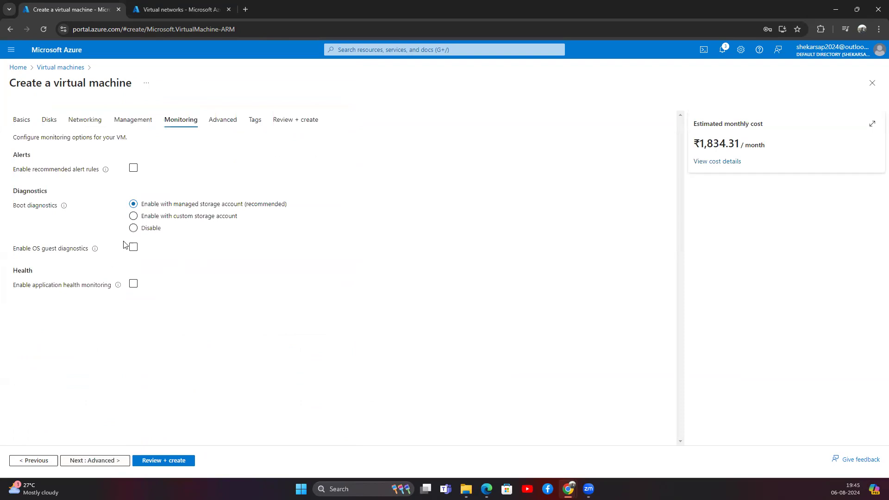
left_click(134, 228)
left_click(107, 461)
Add the tag ENV: PROD applied only to the Virtual machine resource.
scroll(176, 206, "down", 7)
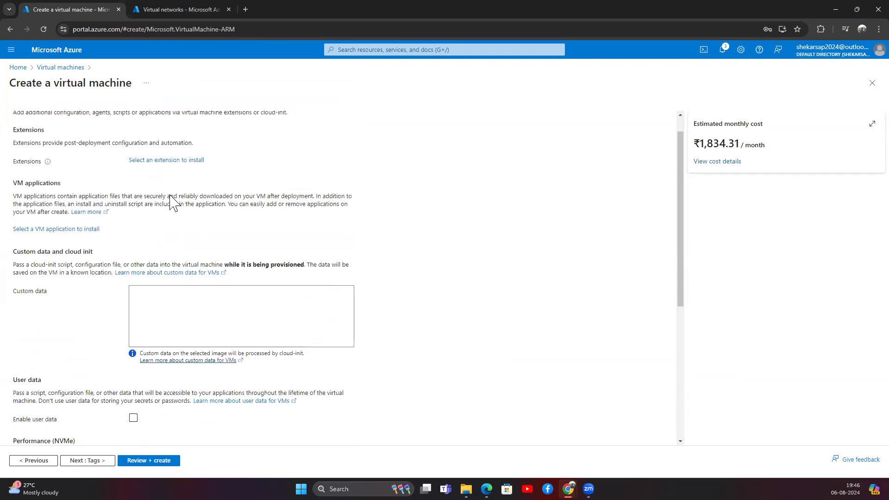
left_click(88, 461)
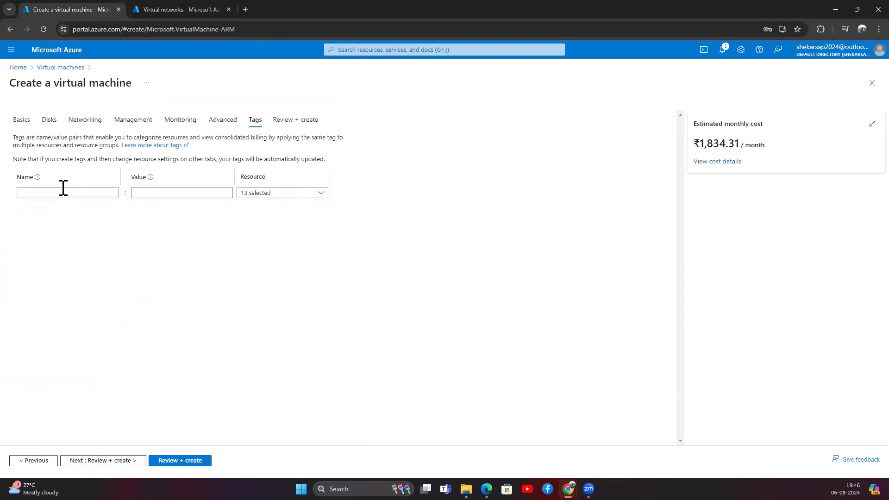
left_click(63, 192)
type("ENV")
key("Tab")
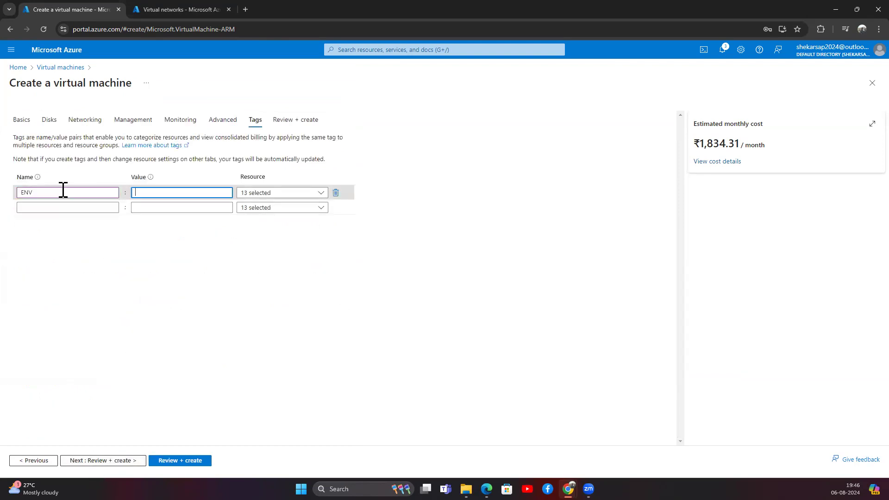
type("PROD")
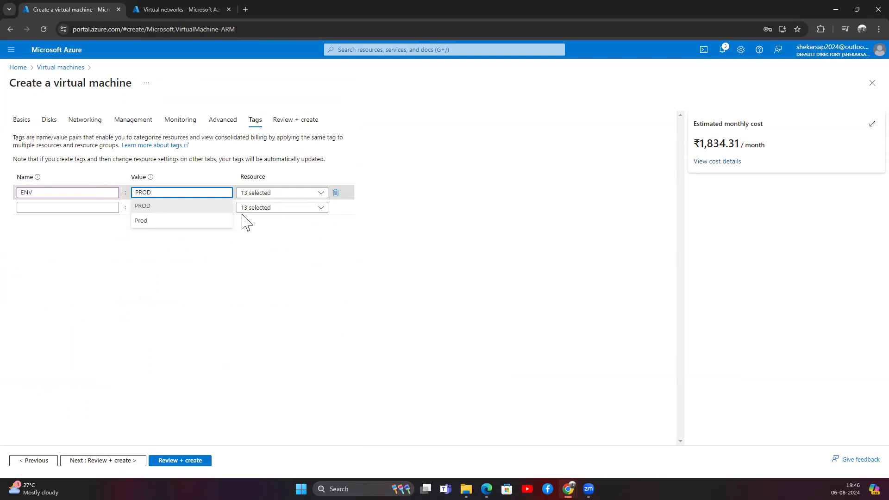
left_click(259, 195)
left_click(254, 206)
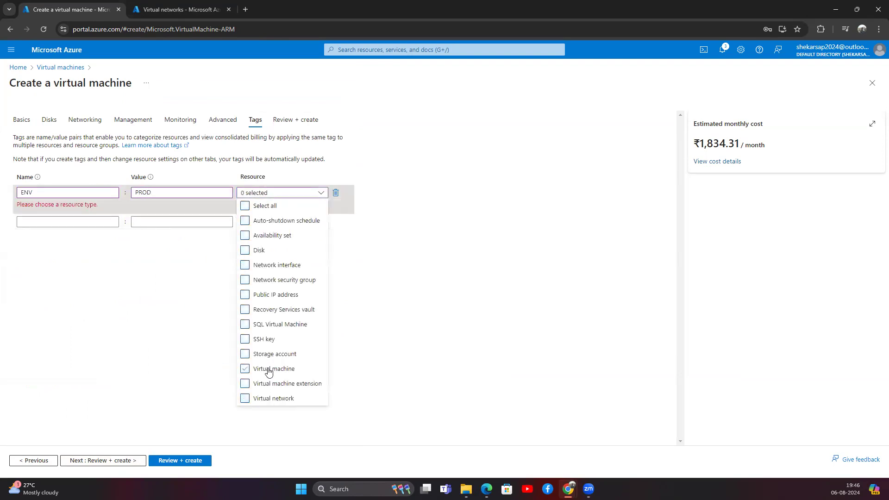
left_click(269, 369)
left_click(140, 419)
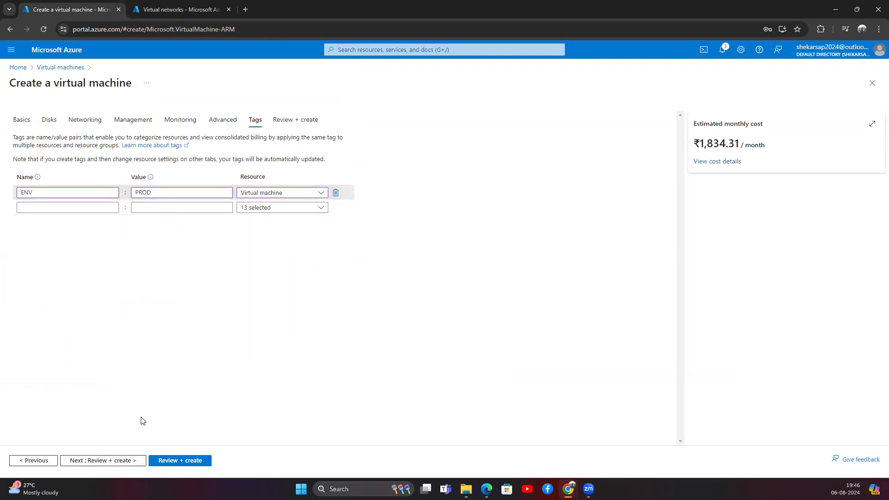
Review the validated VM1-Prod summary and create the virtual machine.
left_click(115, 461)
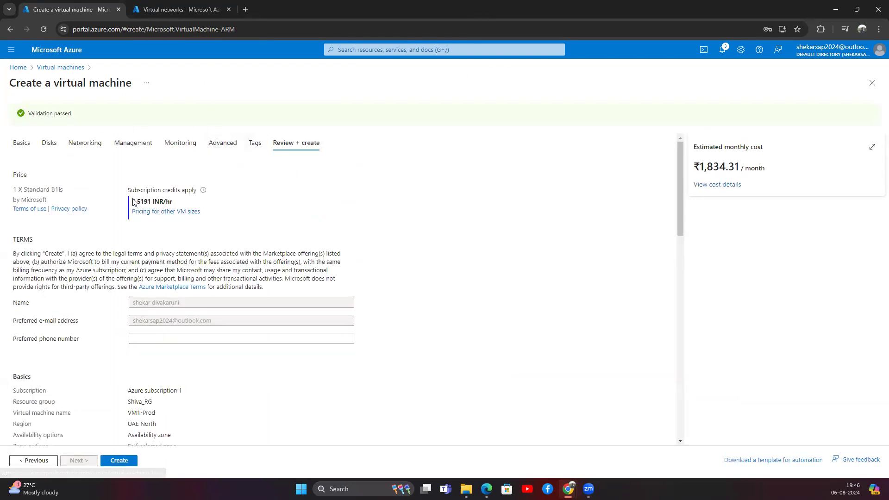
scroll(92, 154, "down", 1)
scroll(107, 176, "down", 15)
scroll(123, 248, "up", 16)
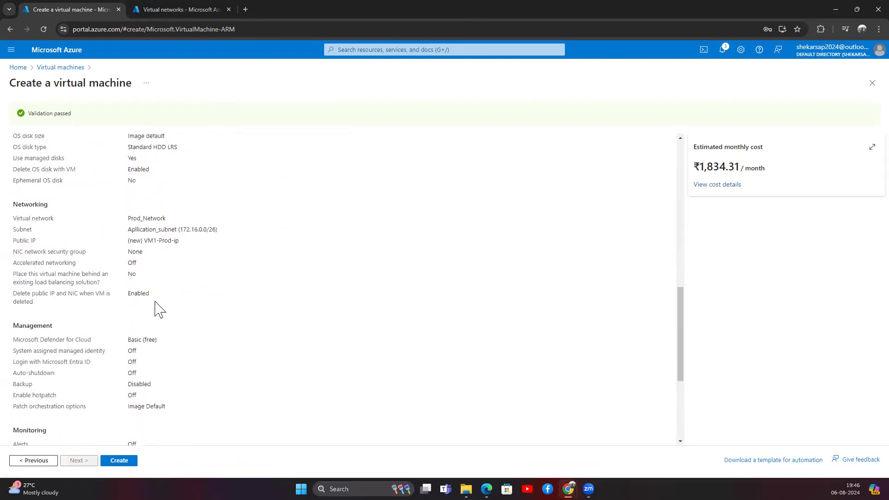
scroll(123, 309, "down", 15)
left_click(116, 462)
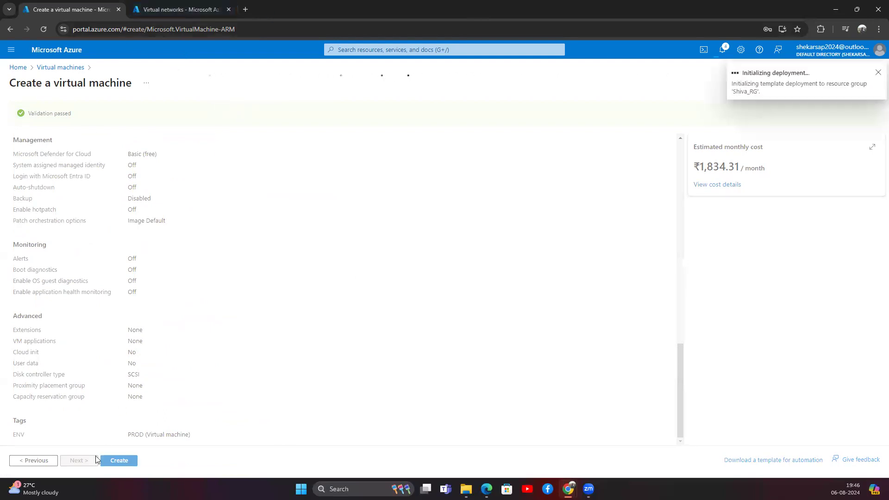
key("super+s")
Launch PuTTY from Windows search and move its configuration window to the right side.
type("putty")
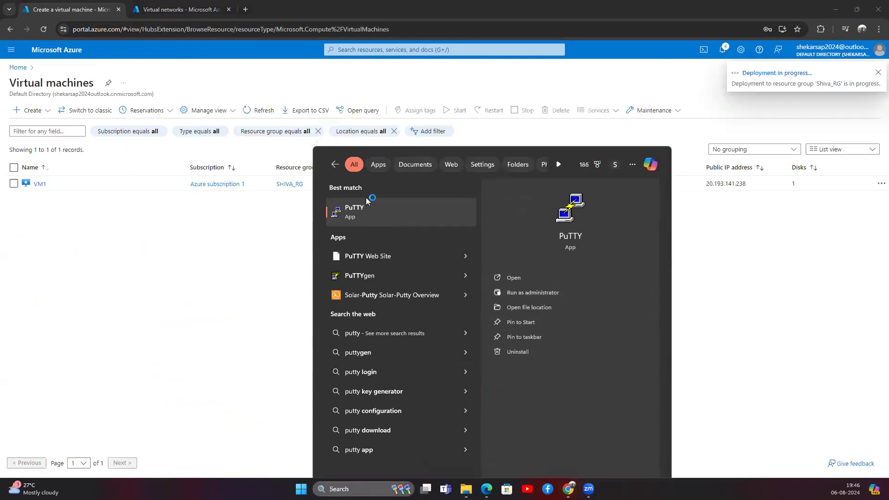
left_click(366, 200)
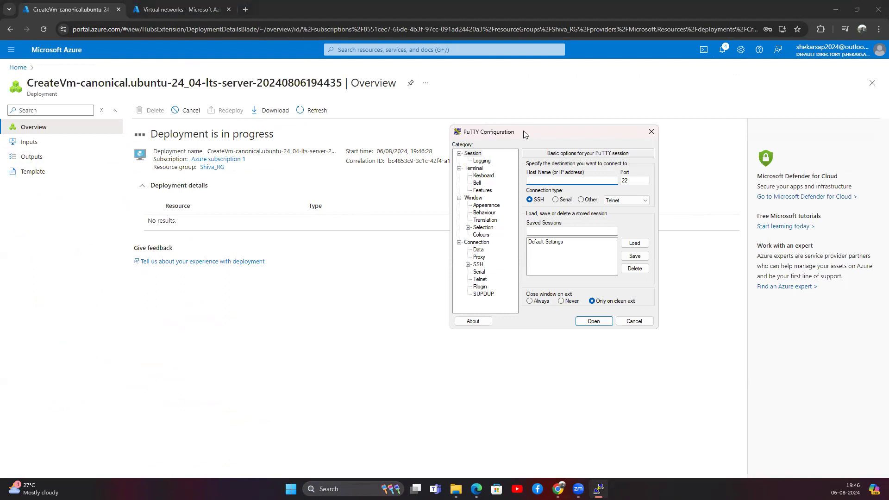
left_click_drag(523, 130, 154, 115)
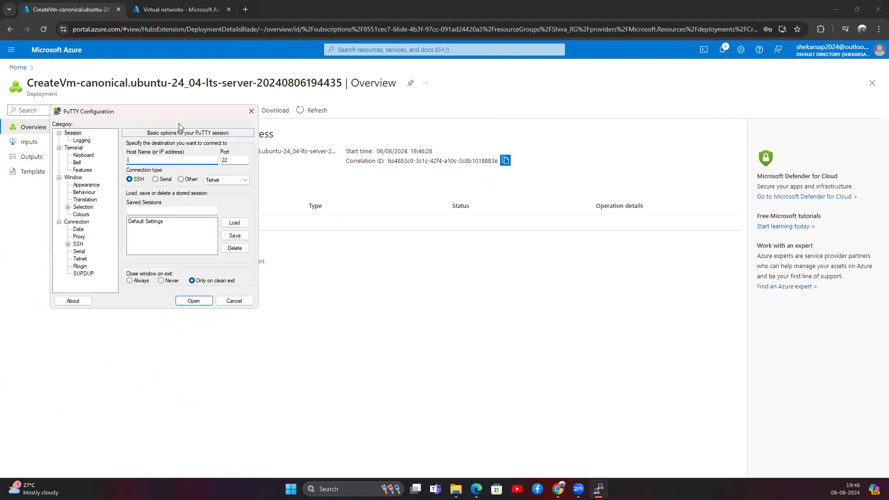
left_click_drag(178, 111, 594, 106)
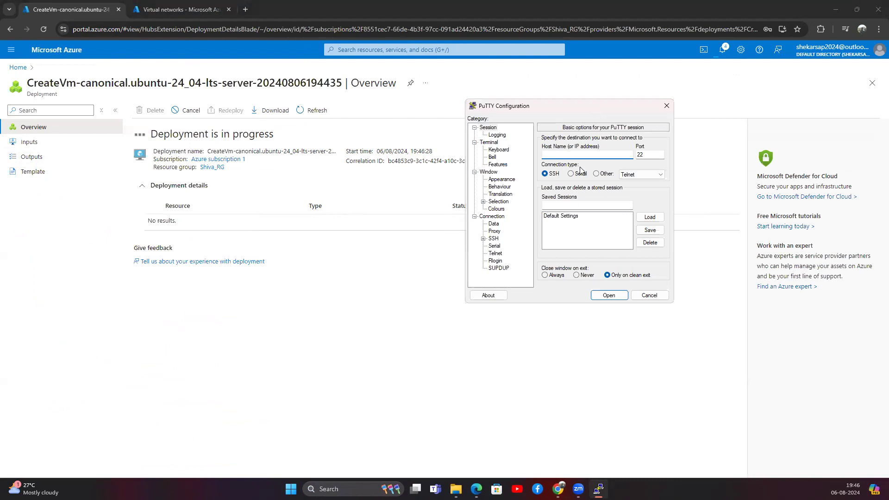
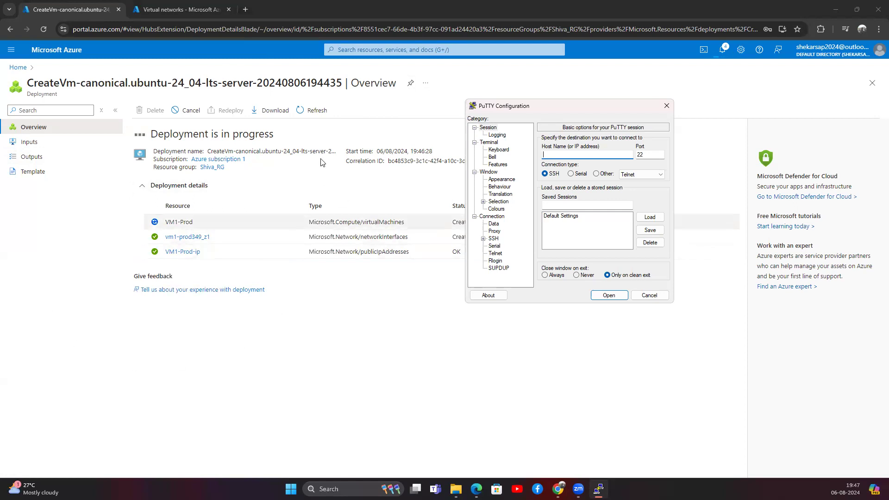
Check the portal while the VM1-Prod deployment completes, then return to PuTTY.
left_click(280, 48)
left_click(352, 50)
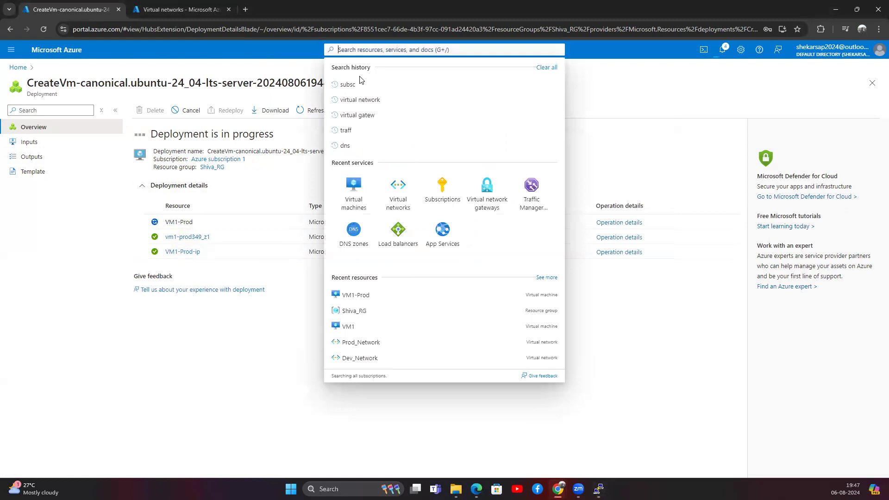
left_click(278, 399)
key("alt+Tab")
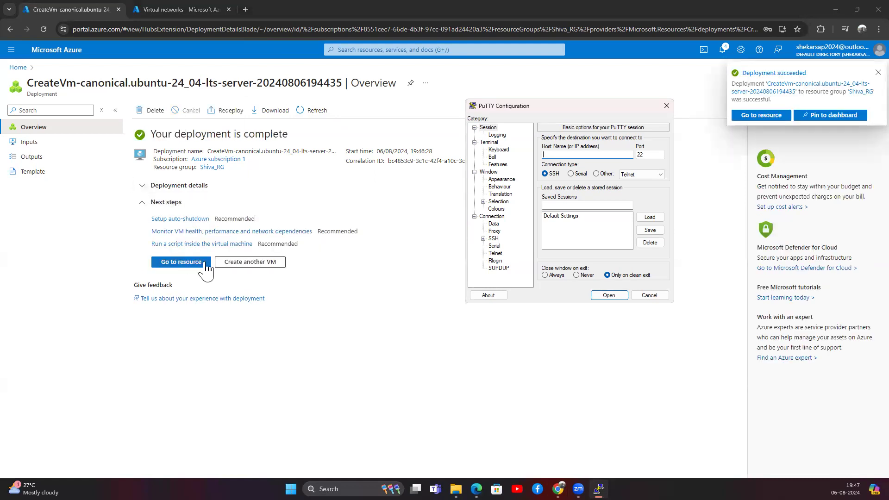
Open VM1-Prod, then copy VM1's public IP 20.193.141.238 from the Virtual machines list.
left_click(175, 269)
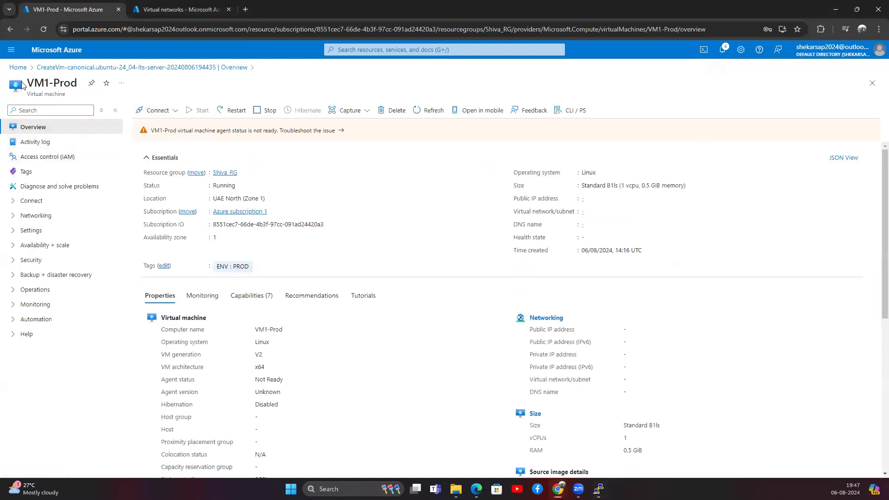
left_click(18, 67)
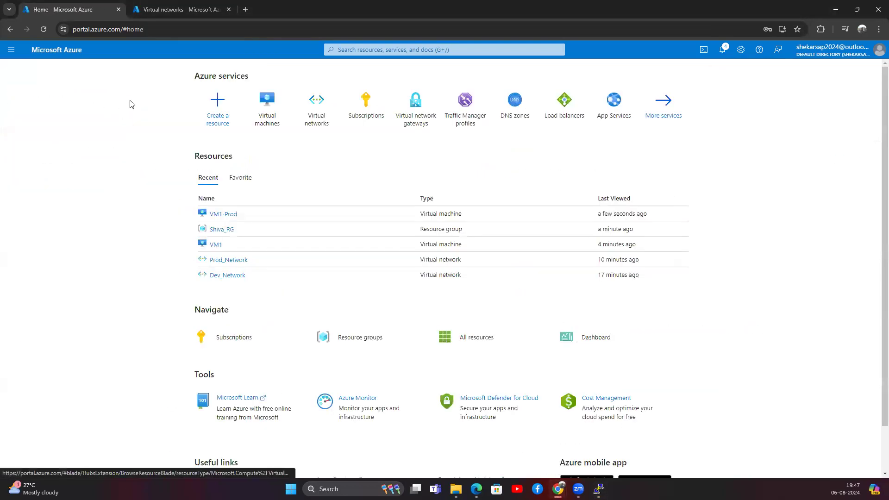
left_click(267, 115)
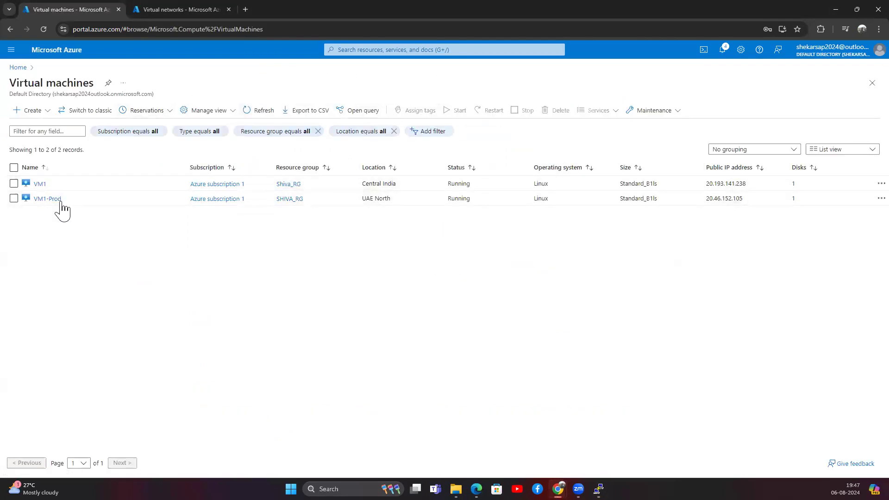
left_click_drag(377, 184, 383, 215)
left_click(406, 227)
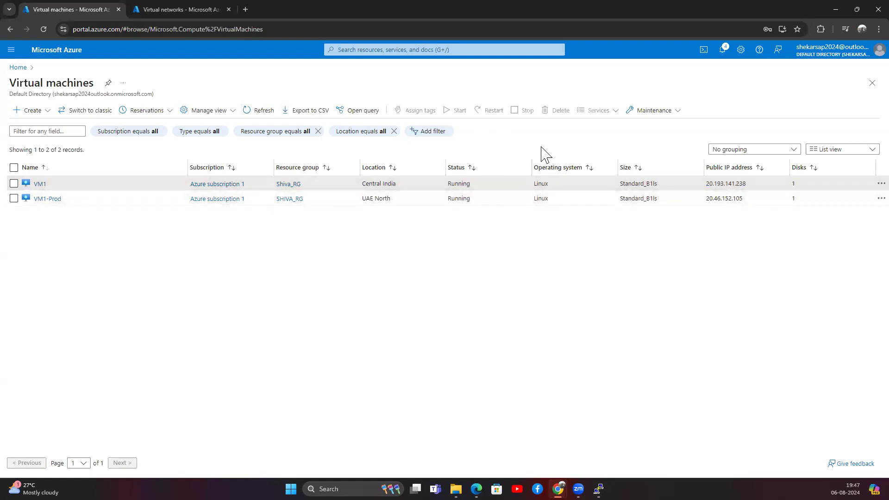
double_click(738, 184)
key("ctrl+c")
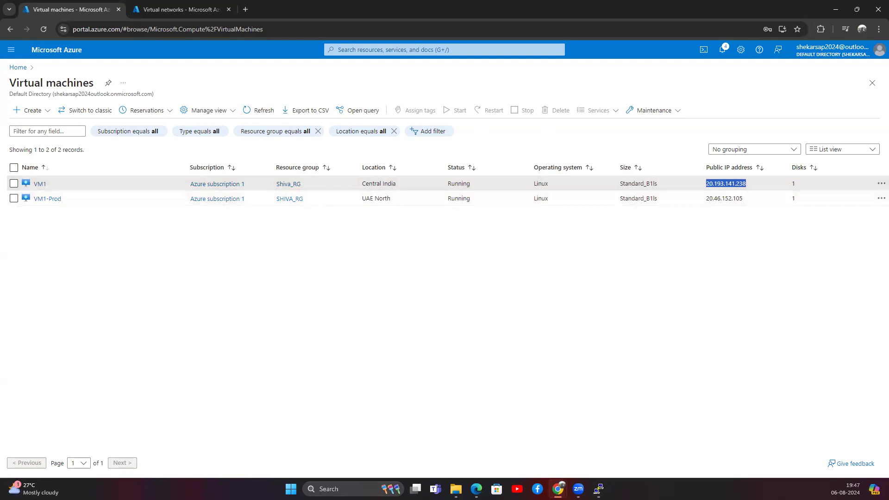
left_click(599, 489)
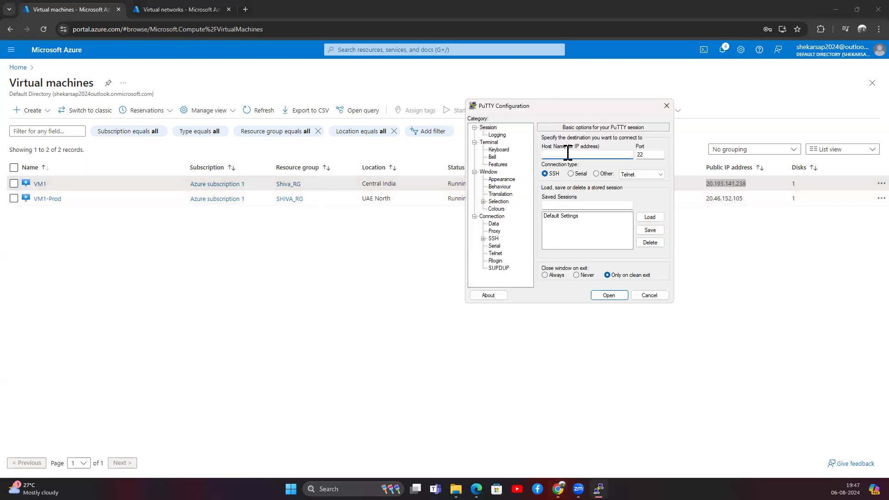
Try SSH to the login name at 20.193.141.238, then dismiss the timeout and close PuTTY.
type("shiva@")
key("ctrl+v")
left_click_drag(543, 154, 602, 154)
left_click(614, 296)
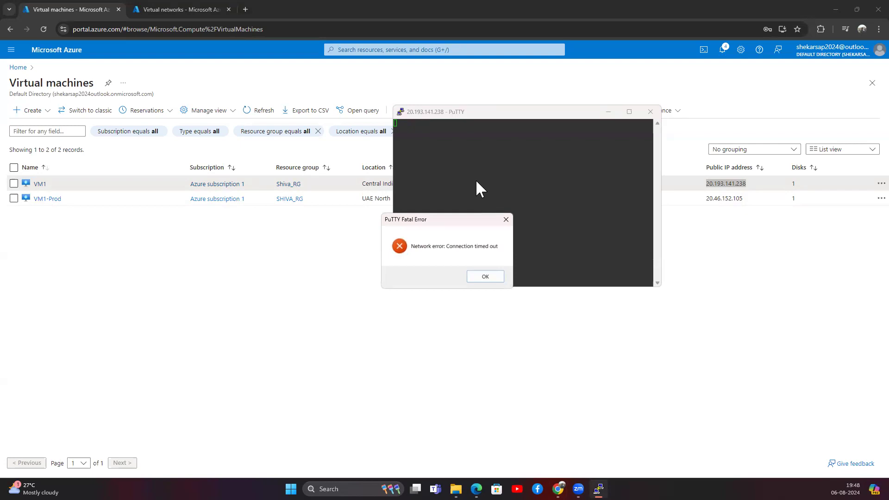
left_click(483, 277)
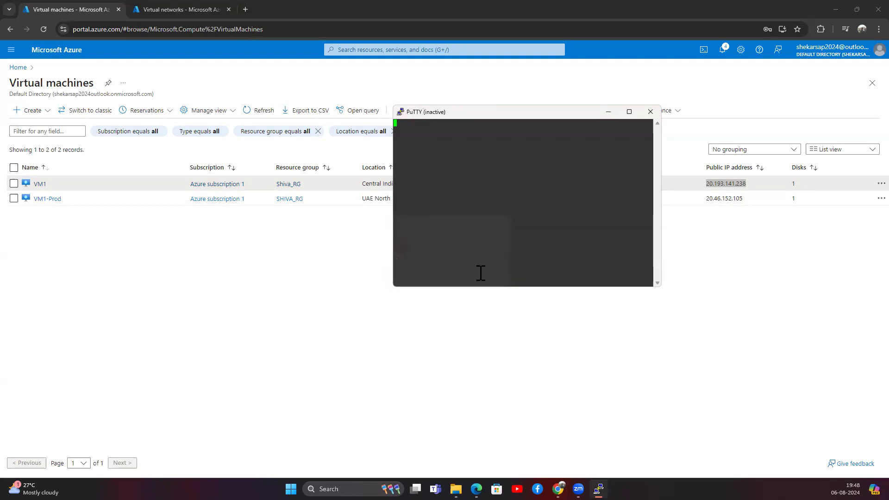
left_click(650, 111)
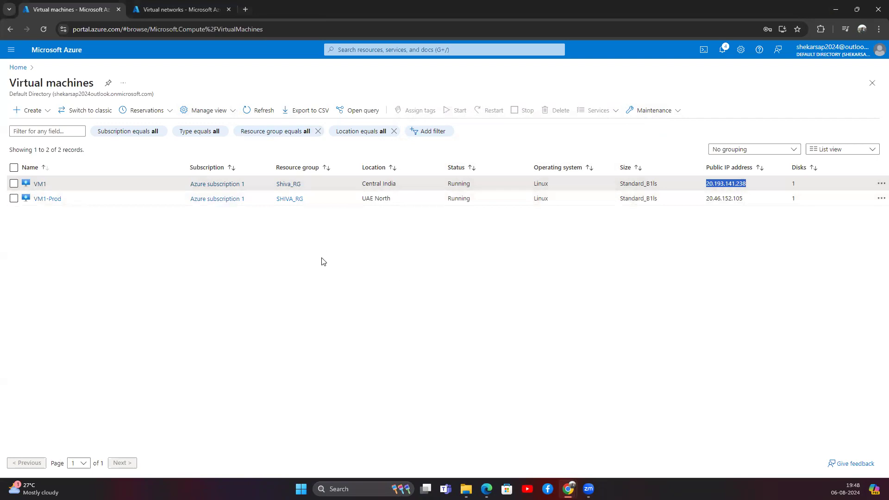
Add a network security group to VM1 from its Networking > Network settings page.
left_click(39, 184)
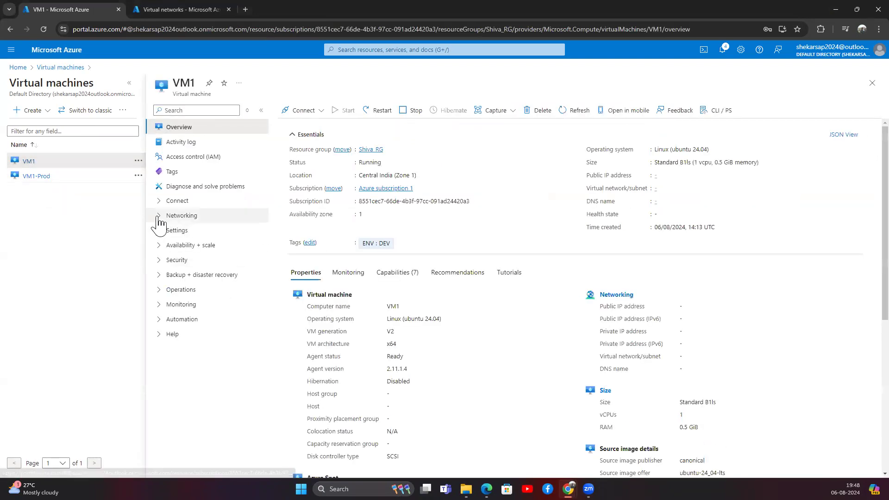
left_click(158, 217)
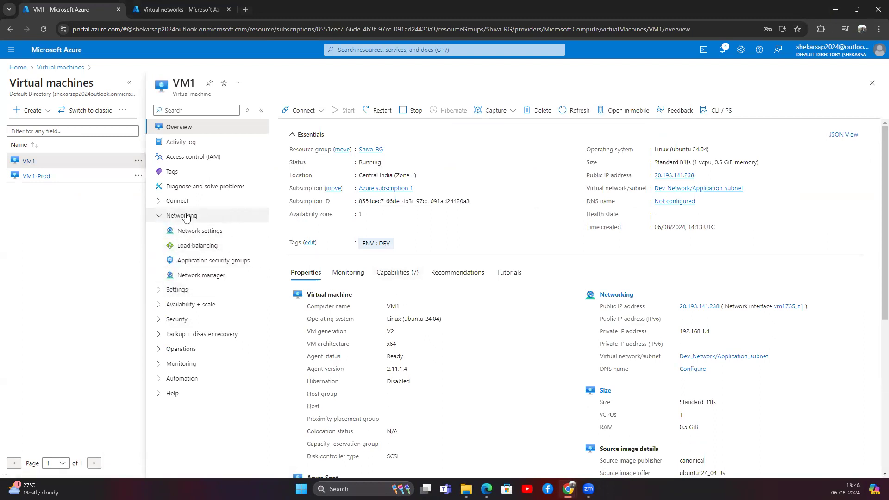
left_click(181, 217)
left_click(181, 216)
left_click(189, 231)
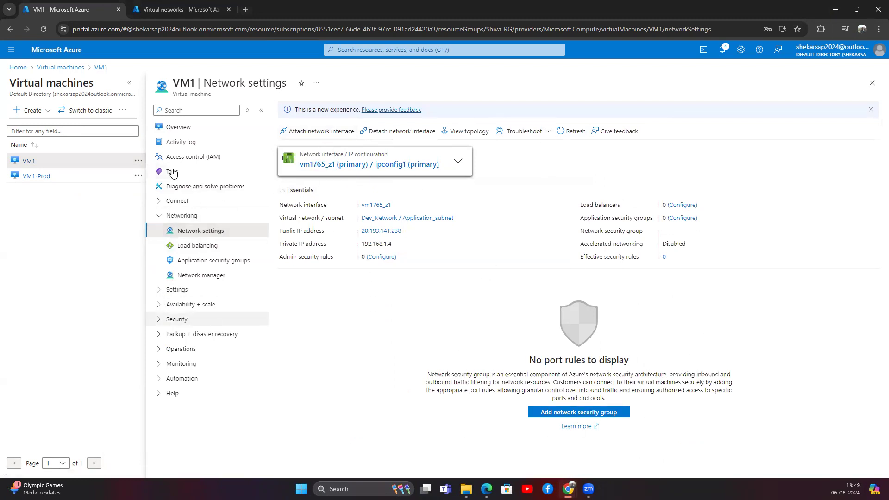
left_click(568, 414)
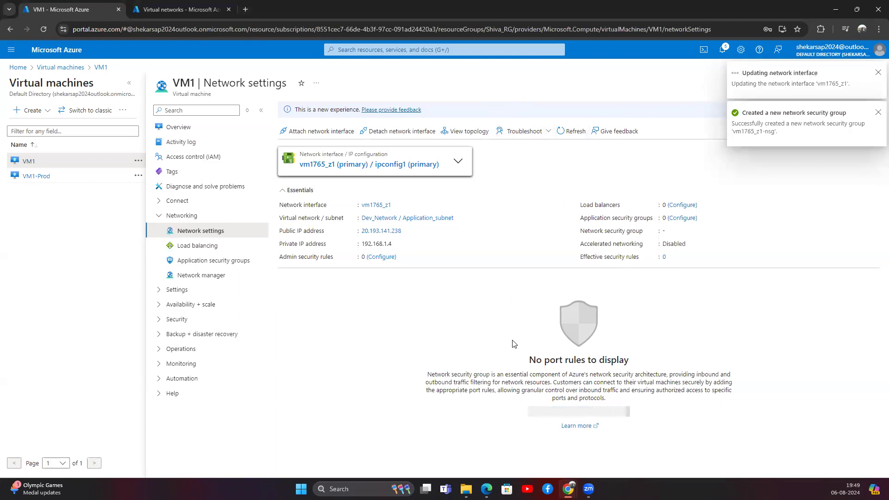
Show the Network Security Group in Virtual Network 1 on the diagram.
mouse_move(568, 489)
left_click(617, 437)
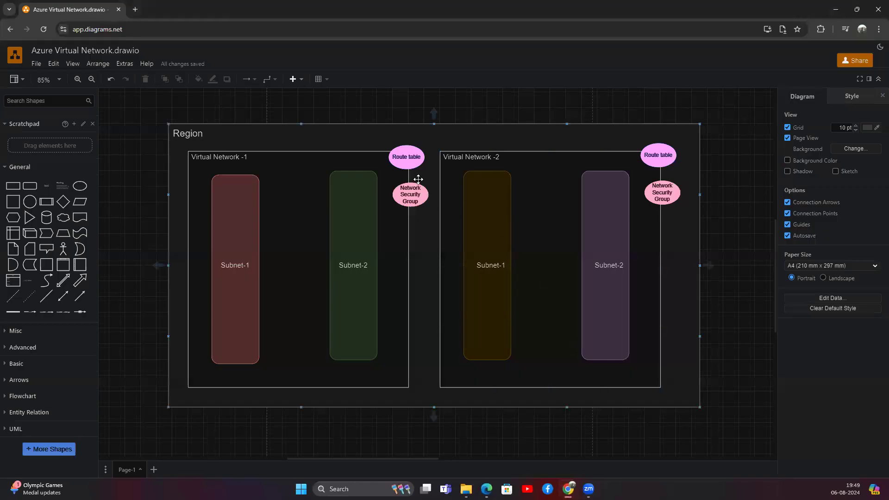
left_click(408, 192)
Return to the portal and expand the security group's outbound port rules.
left_click(835, 9)
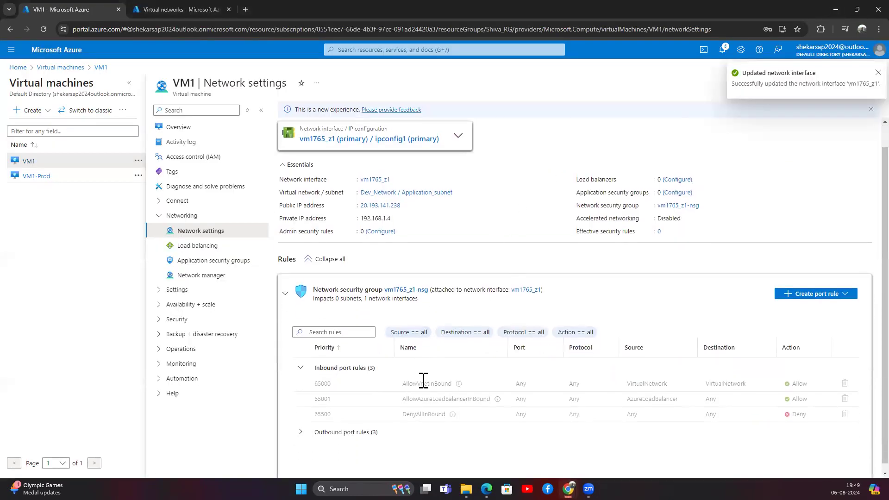
scroll(484, 440, "down", 1)
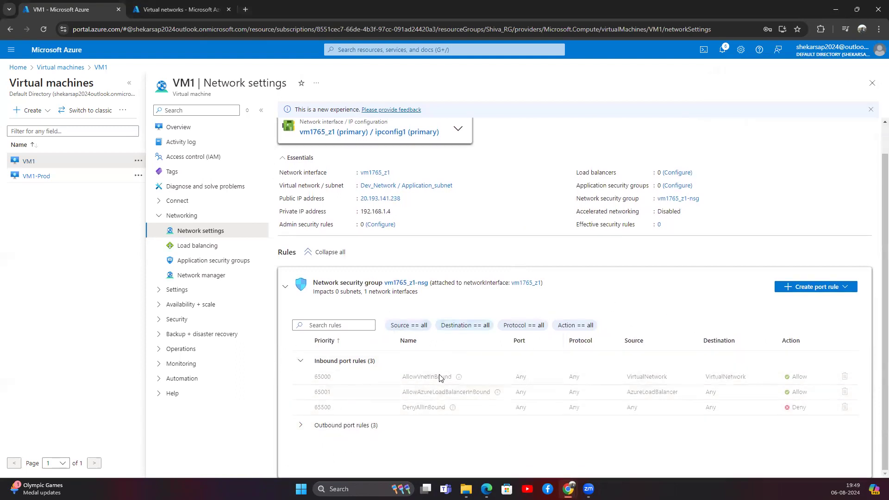
left_click(300, 425)
scroll(447, 432, "down", 1)
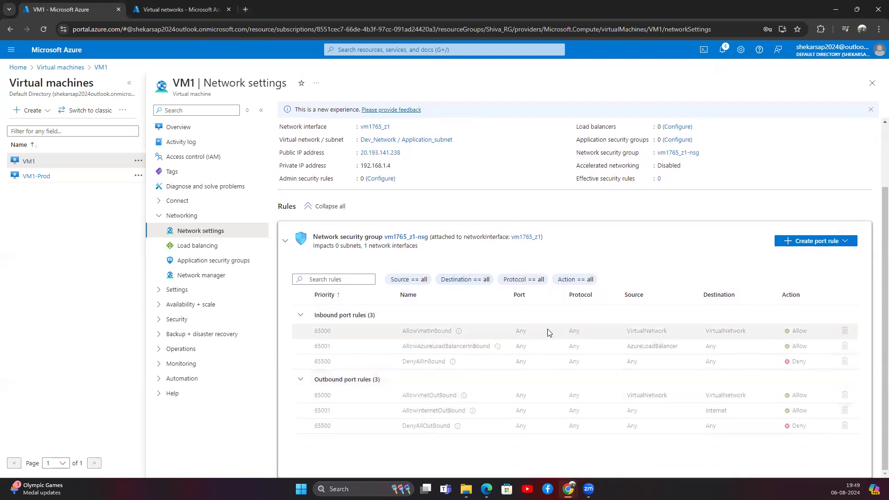
Highlight AllowVnetInBound's priority 65000, Any port and protocol, and VirtualNetwork destination.
left_click_drag(288, 332, 333, 337)
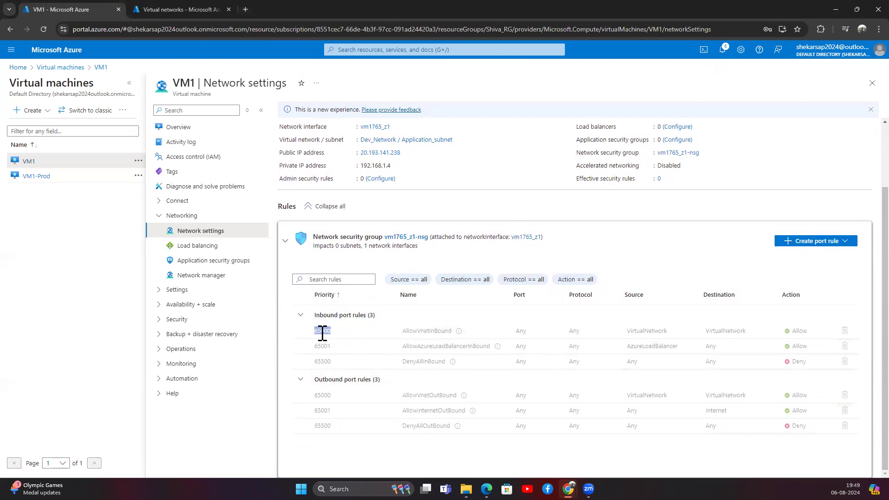
left_click(315, 333)
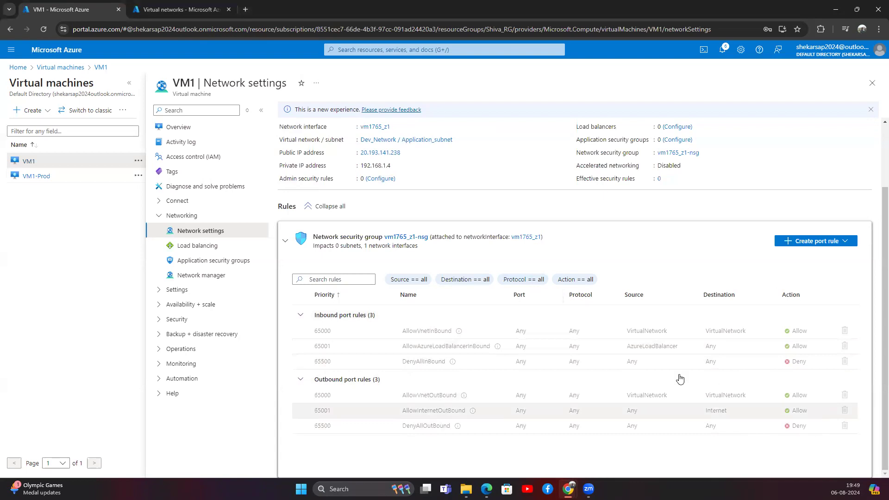
left_click_drag(402, 330, 449, 331)
left_click_drag(518, 332, 587, 333)
double_click(727, 331)
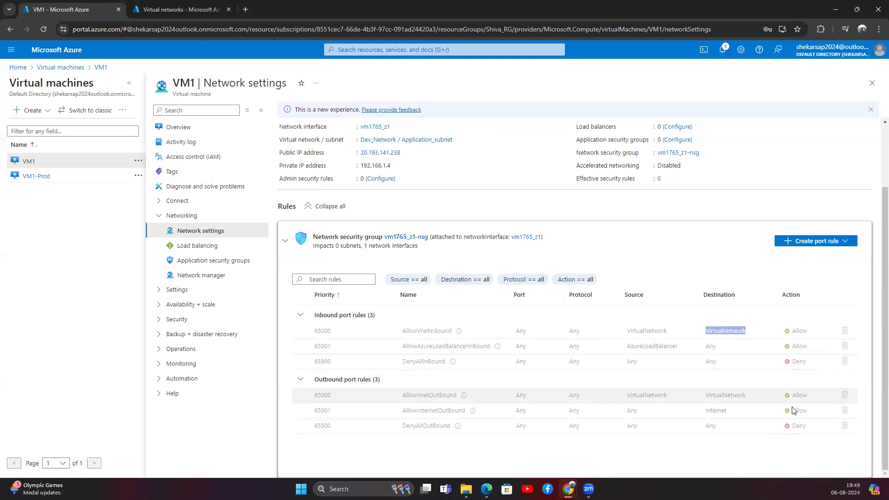
Start a new inbound port rule with source Any and source port range 22.
left_click(713, 264)
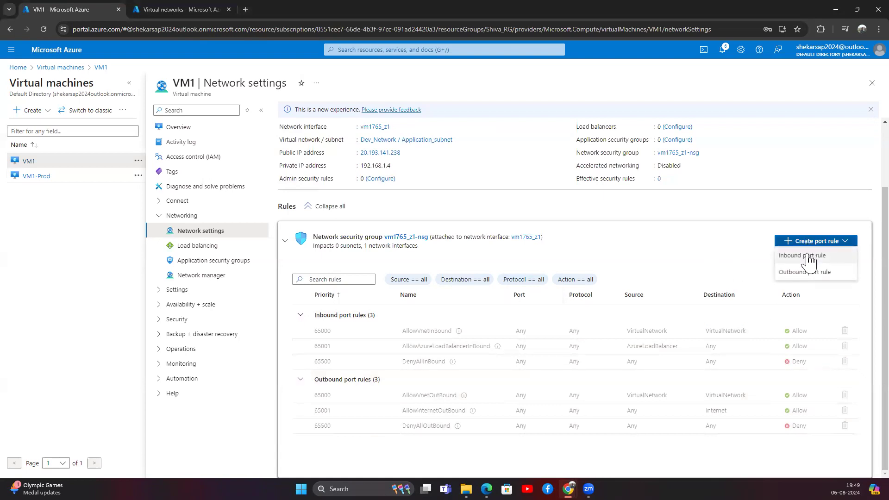
left_click(808, 259)
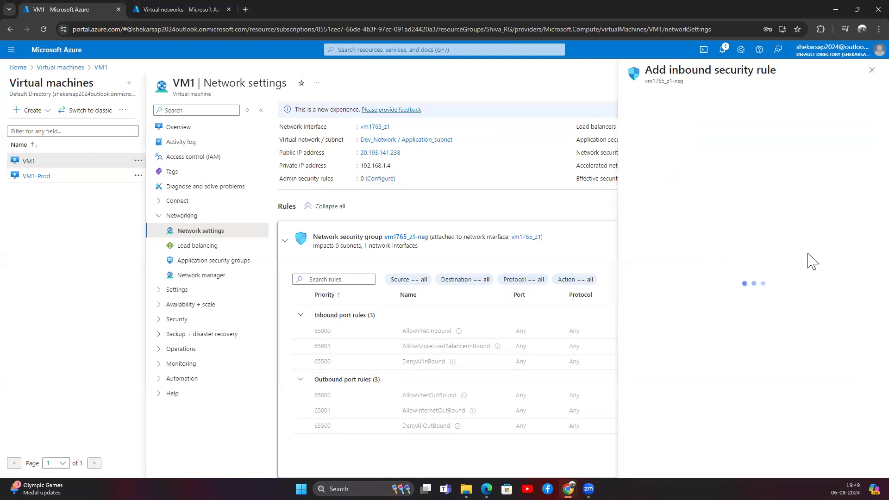
left_click(672, 114)
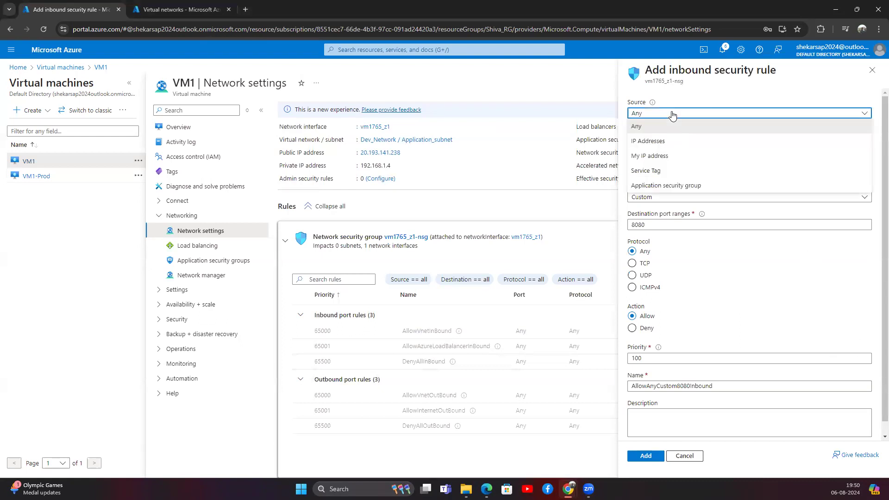
left_click(670, 123)
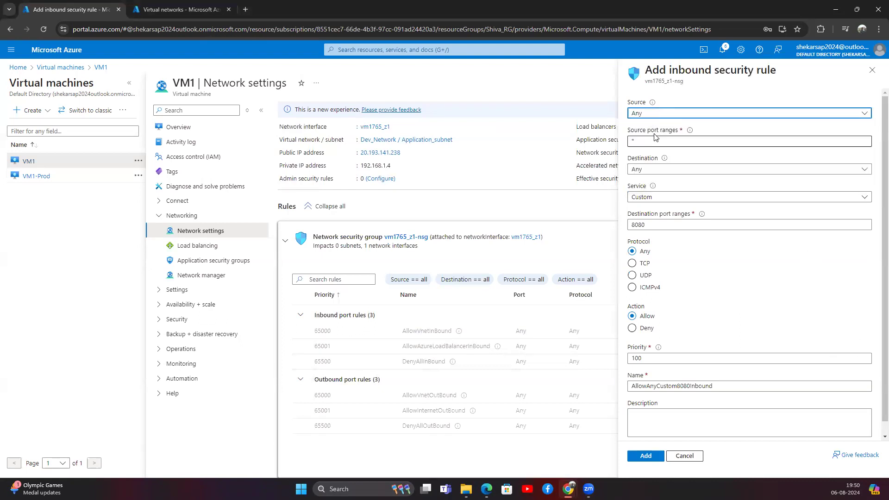
left_click_drag(657, 141, 626, 145)
type("22")
Set destination Any and service SSH, then add AllowAnySSHInbound at priority 100.
left_click(660, 169)
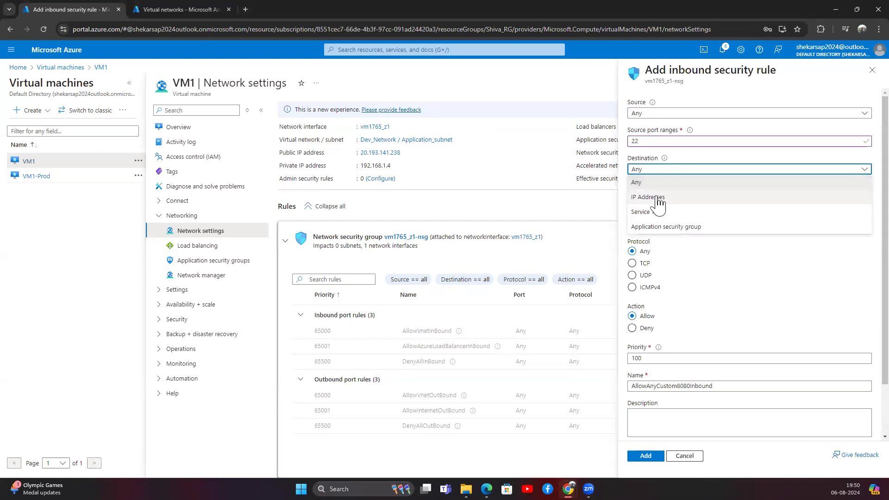
left_click(658, 202)
left_click(658, 197)
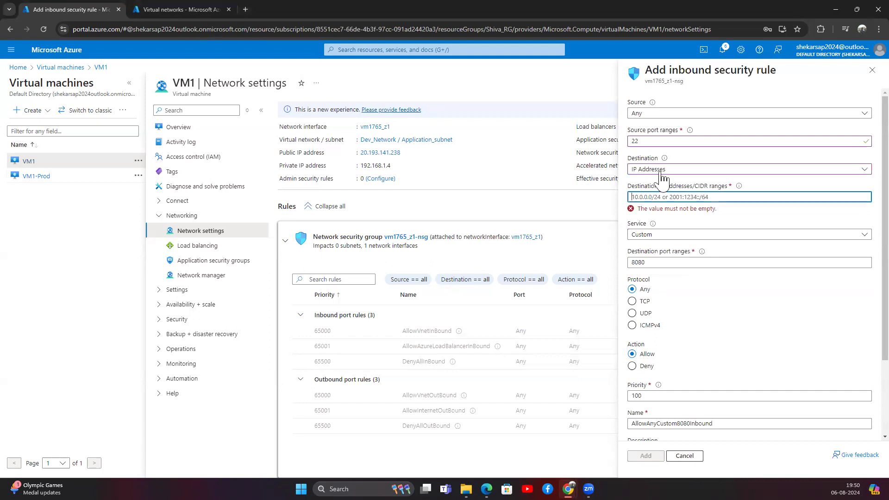
left_click(662, 170)
left_click(666, 180)
left_click(658, 197)
left_click(644, 240)
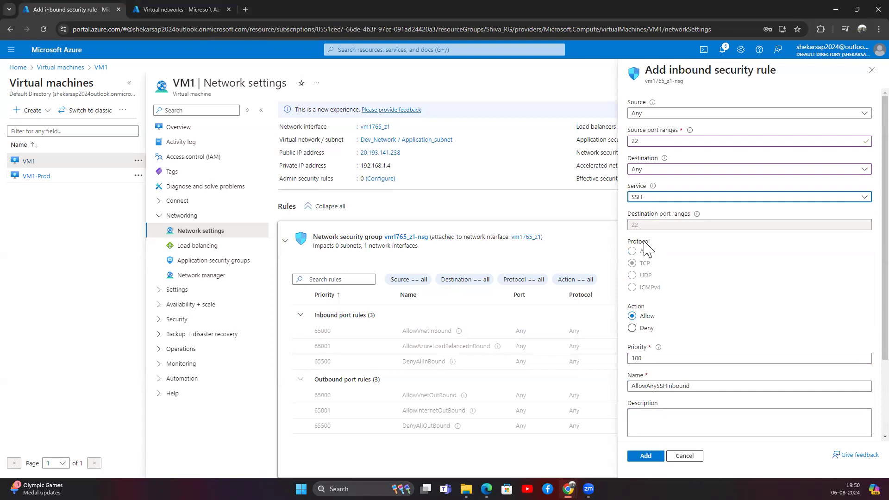
scroll(664, 324, "down", 2)
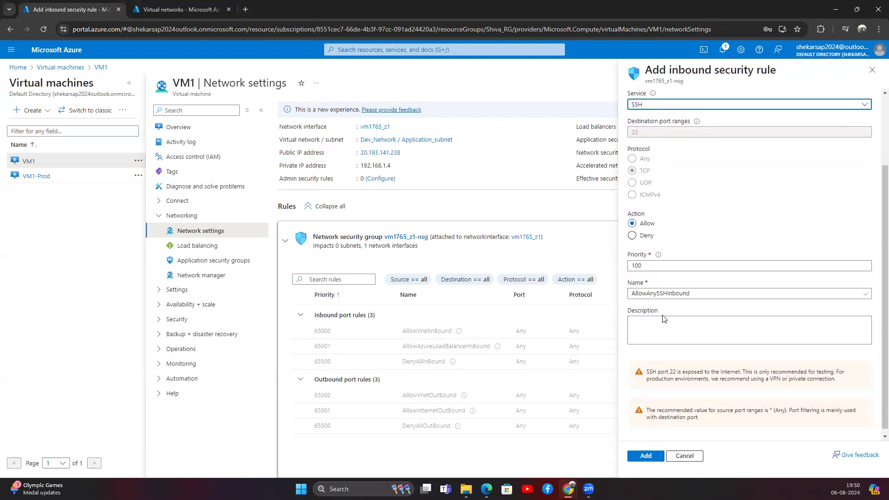
left_click_drag(646, 266, 625, 268)
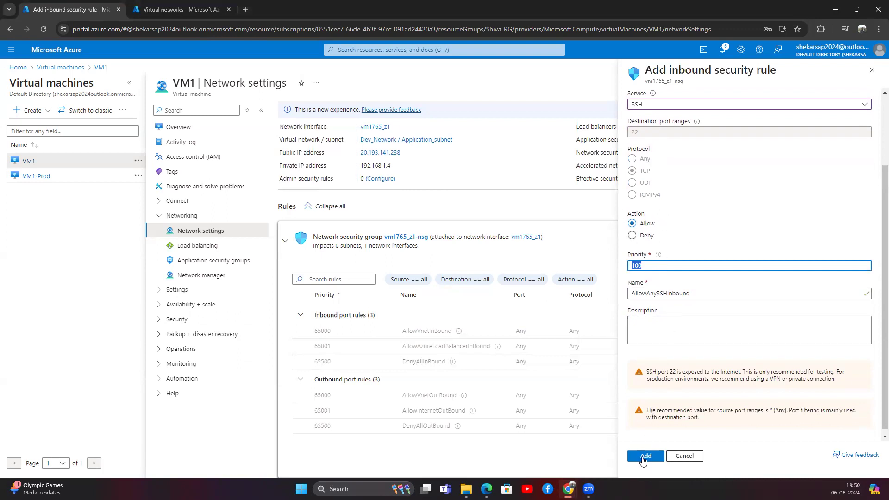
left_click(644, 457)
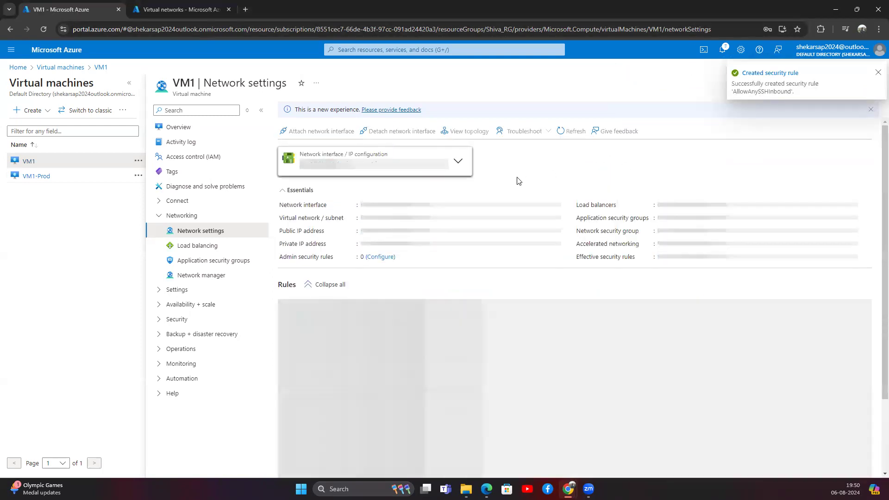
Scroll to rule AllowAnySSHInbound and select its Any source and destination values.
scroll(462, 392, "down", 1)
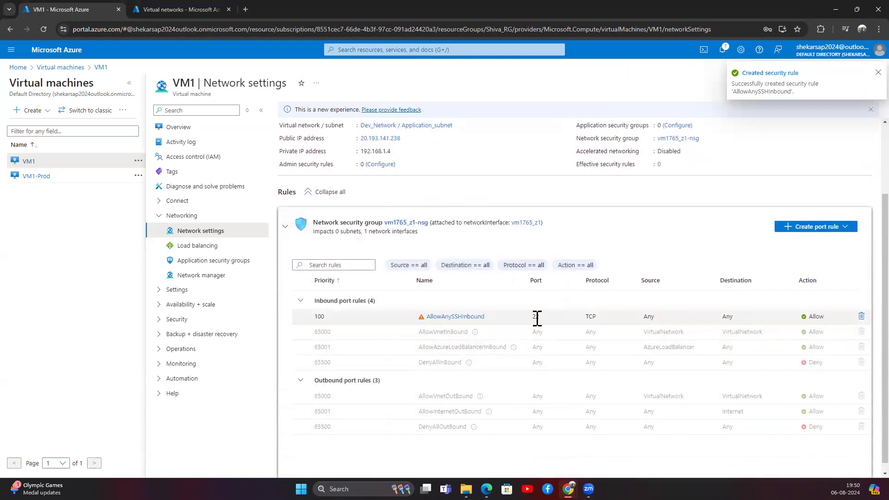
double_click(647, 316)
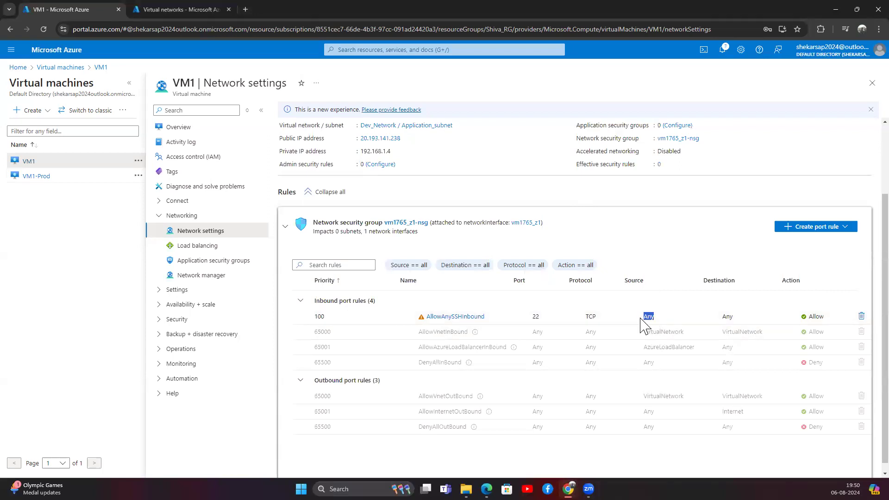
double_click(725, 316)
double_click(647, 317)
double_click(725, 316)
Launch PuTTY from Windows search and enter the login name as host.
left_click(343, 489)
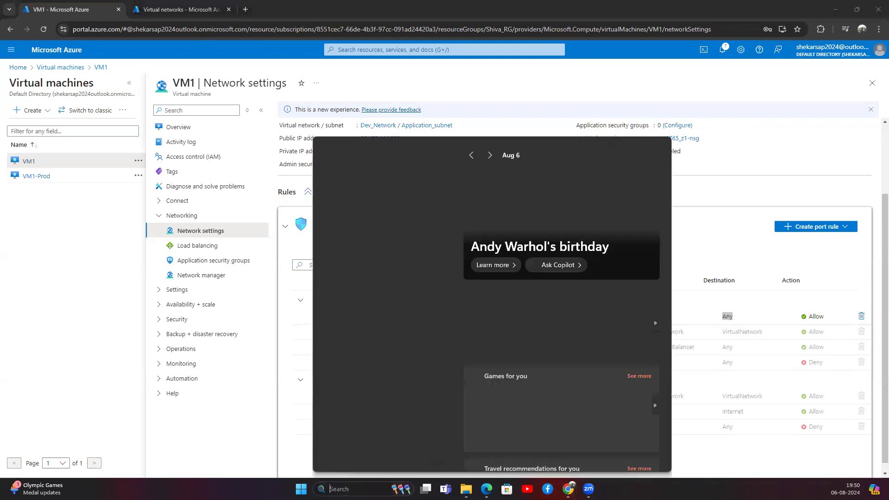
type("putty")
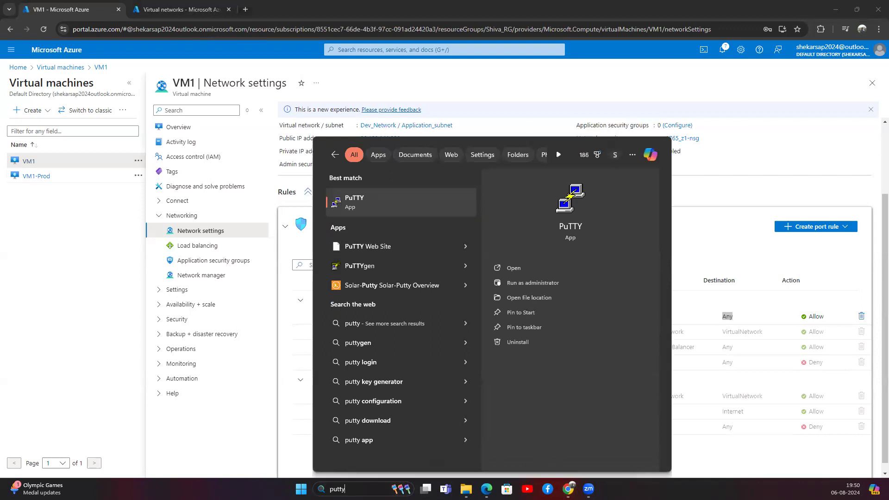
key("Return")
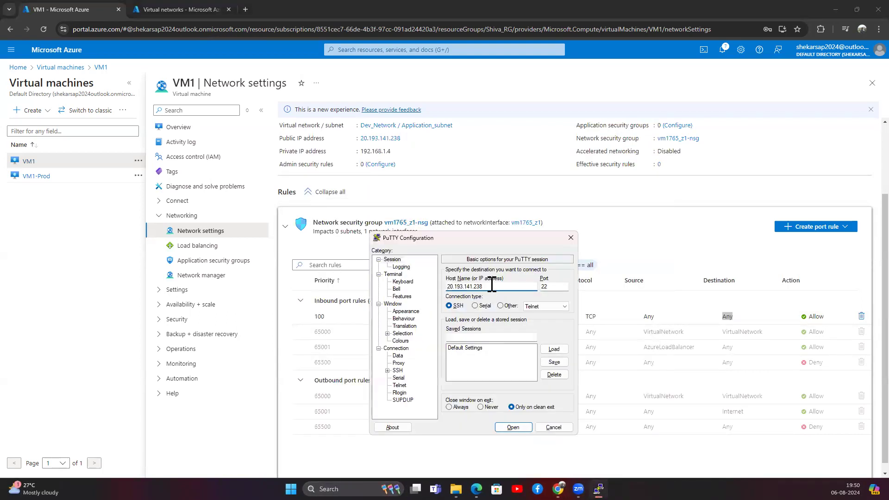
type("shiva@")
key("Return")
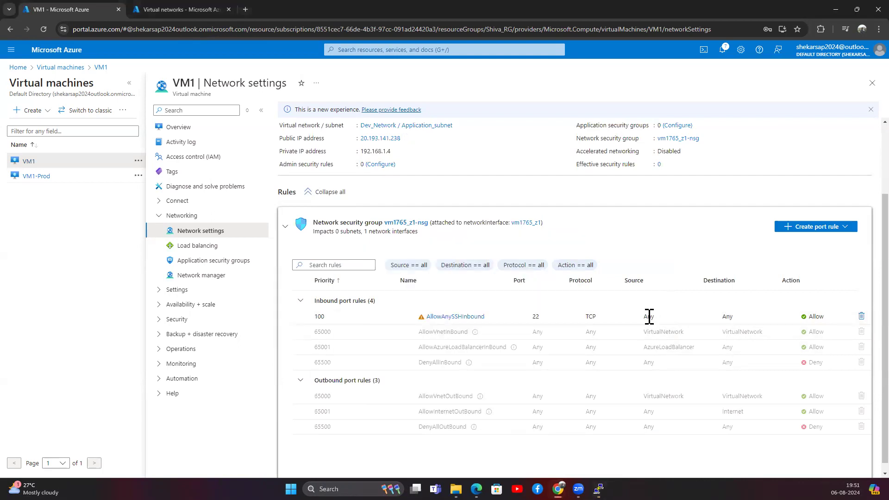
Recheck the SSH rule's port 22 and Any source, sorting the rules by Source.
left_click_drag(643, 317, 657, 320)
double_click(535, 316)
double_click(644, 318)
left_click(638, 283)
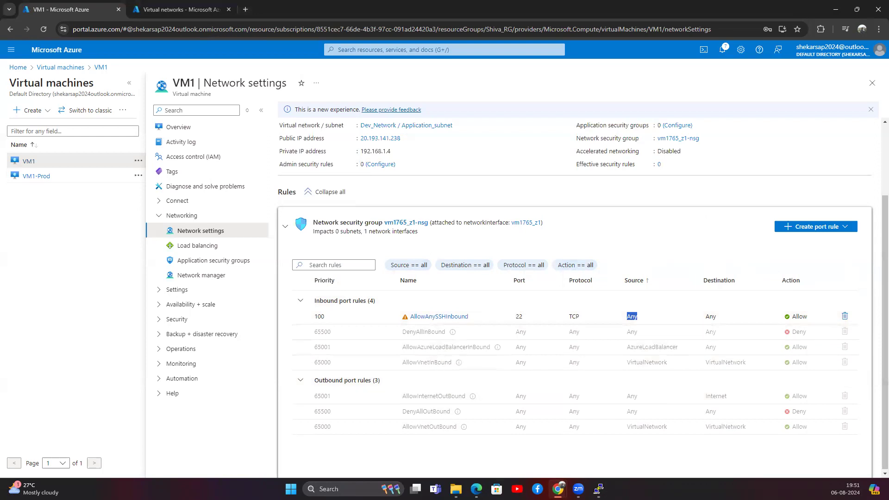
Retry SSH to VM1 at 20.193.141.238, dismiss the timeout and close PuTTY.
left_click(598, 489)
left_click(512, 428)
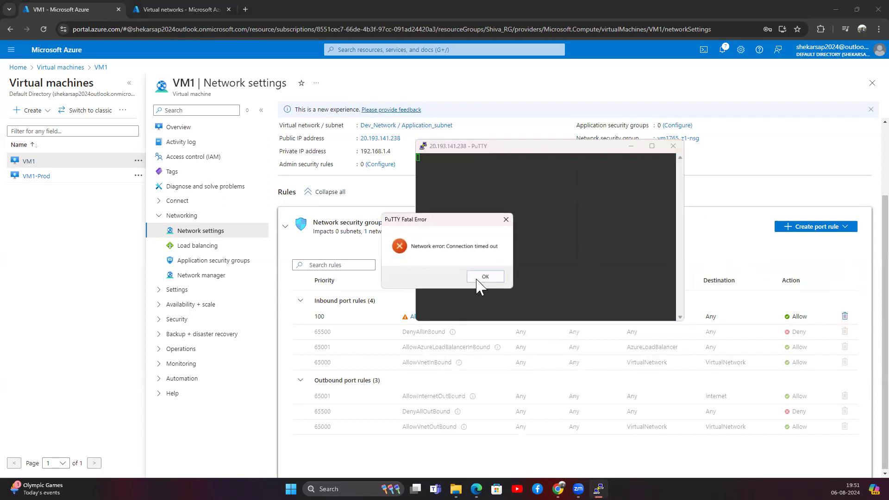
left_click(481, 278)
left_click(673, 145)
Go to Azure Home and switch to the Virtual networks list.
left_click(421, 303)
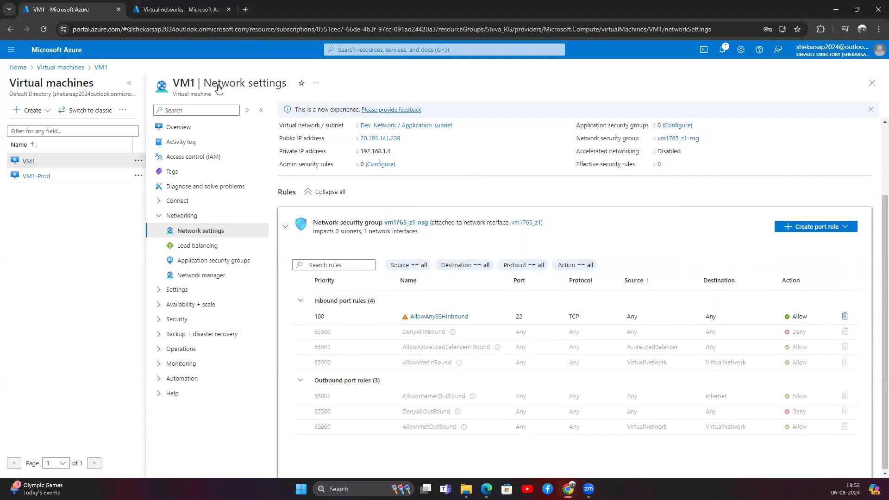
left_click(18, 68)
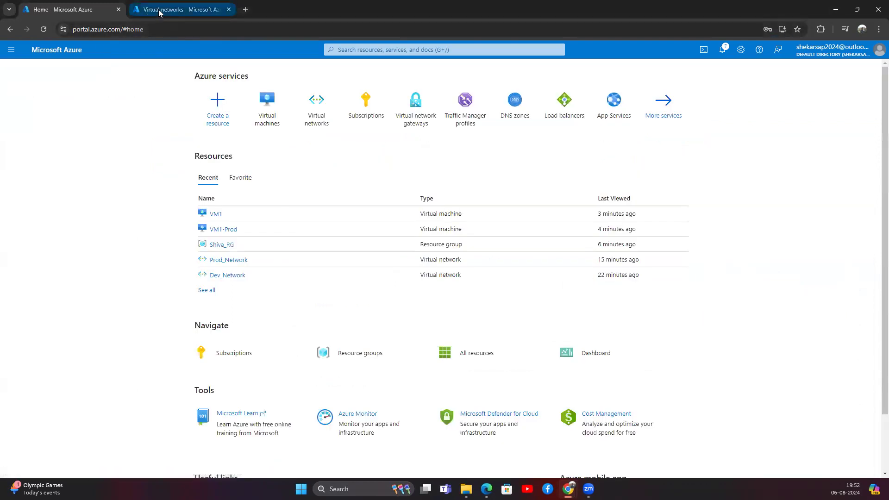
left_click(159, 12)
Assign vm1765_z1-nsg to Dev_Network's Application_subnet and save the subnet.
left_click(58, 183)
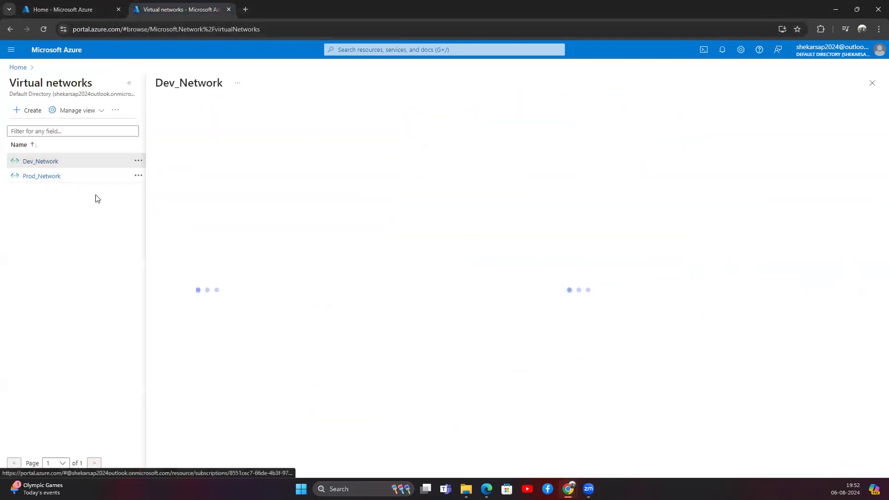
left_click(160, 203)
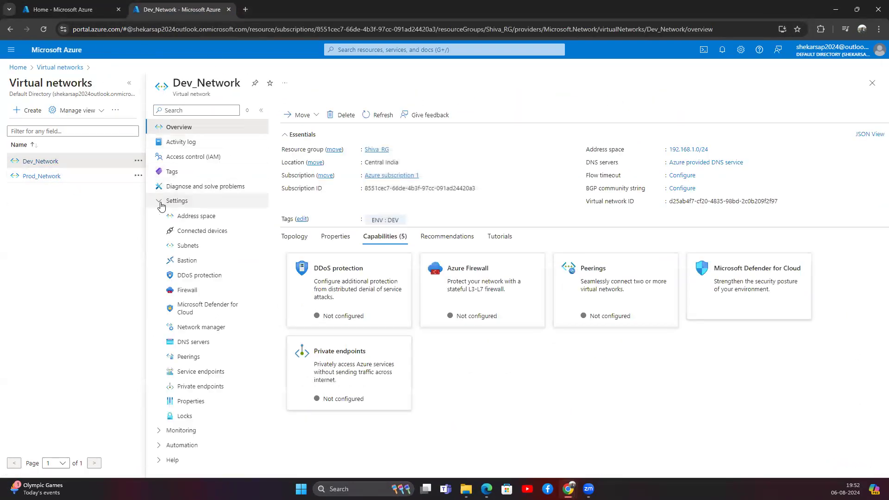
left_click(187, 246)
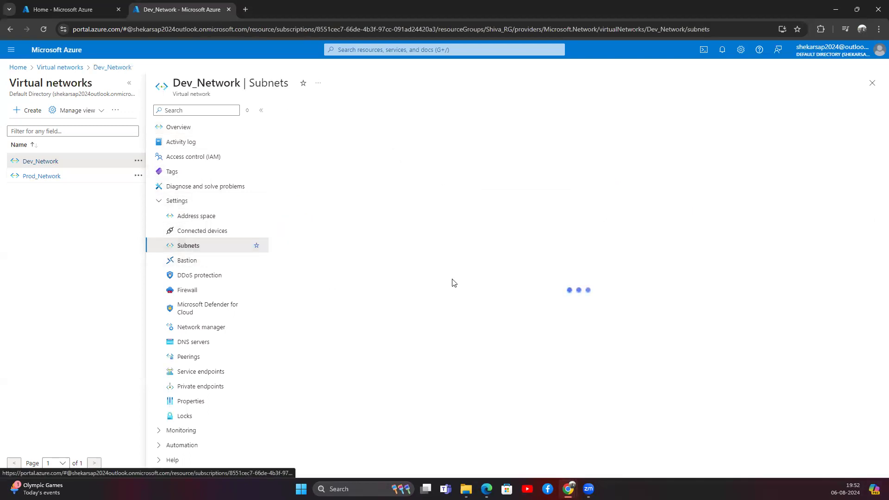
left_click(307, 171)
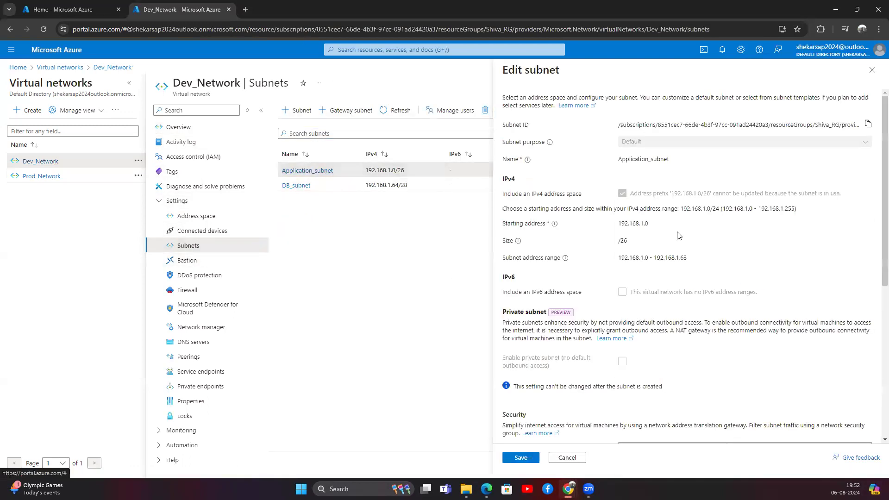
scroll(606, 311, "down", 5)
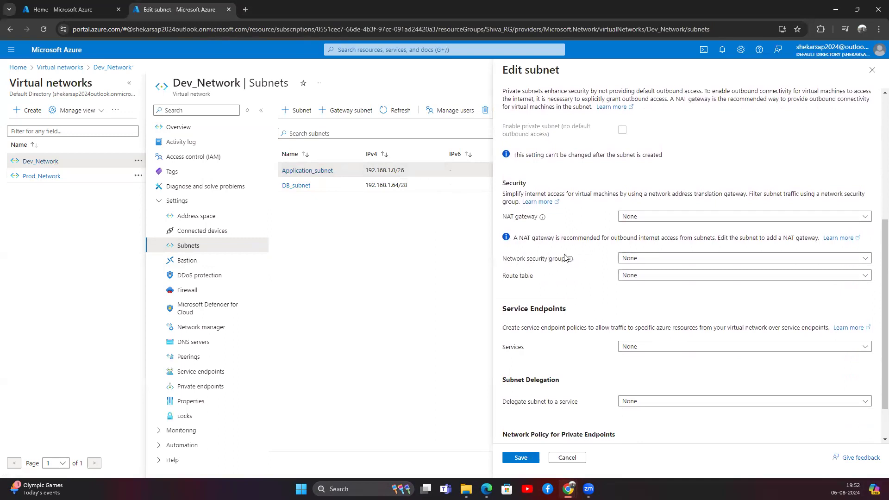
left_click(667, 260)
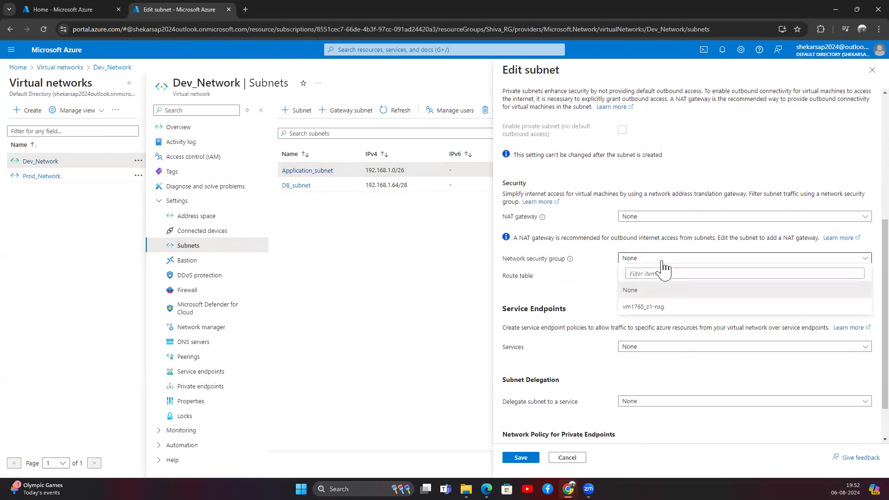
left_click(646, 308)
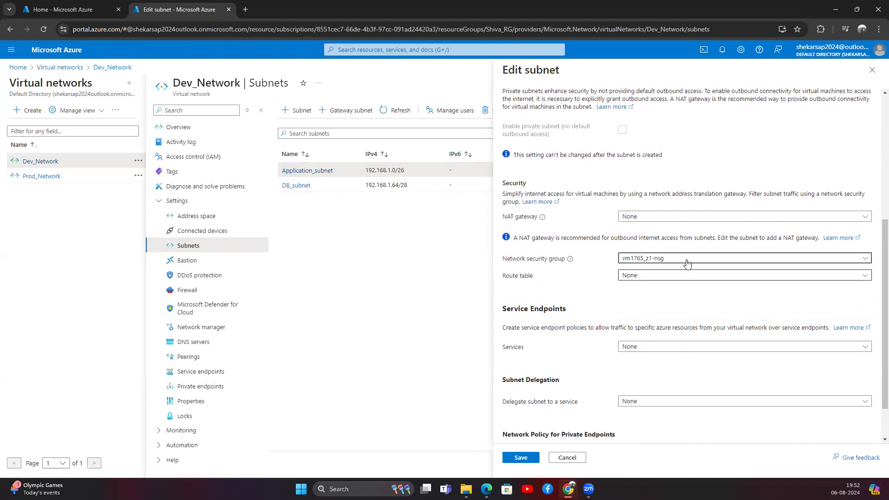
left_click(528, 460)
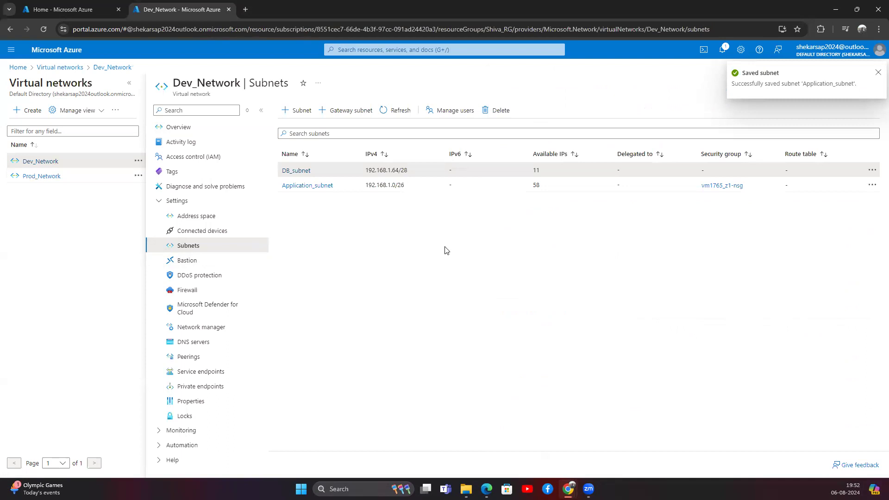
Open a new PuTTY SSH session to 20.193.141.238, then return to Azure Home.
key("super+s")
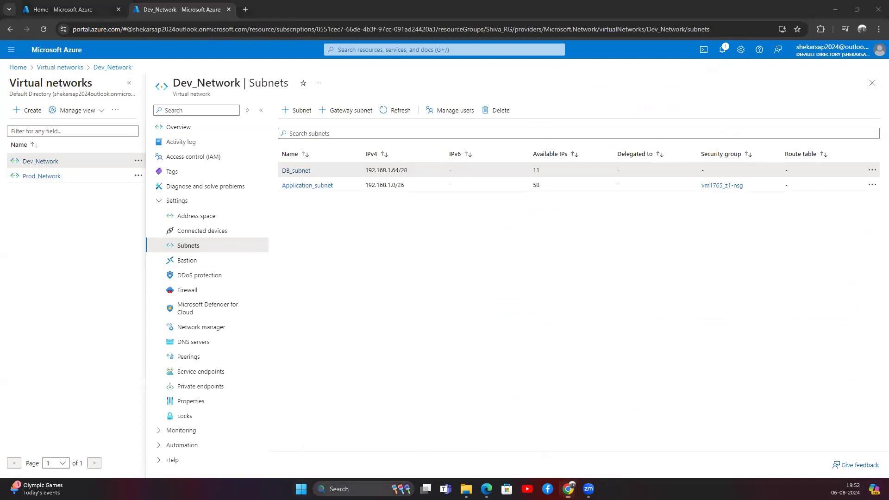
type("putty")
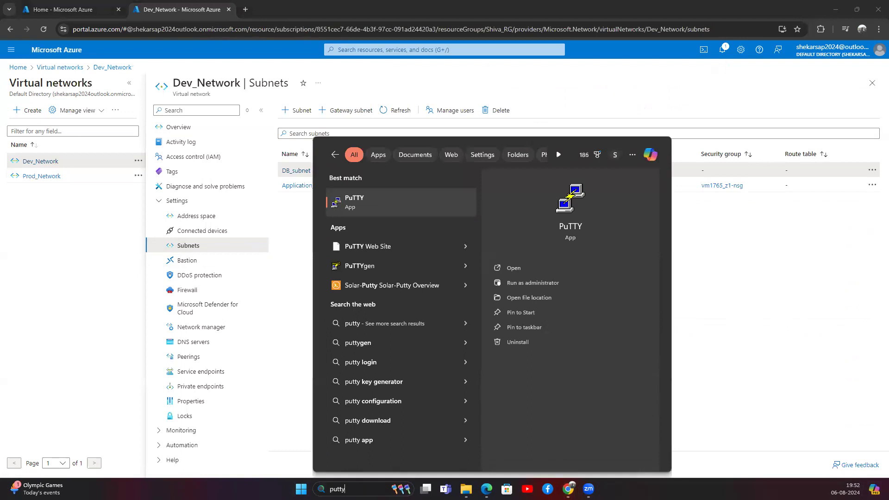
key("Return")
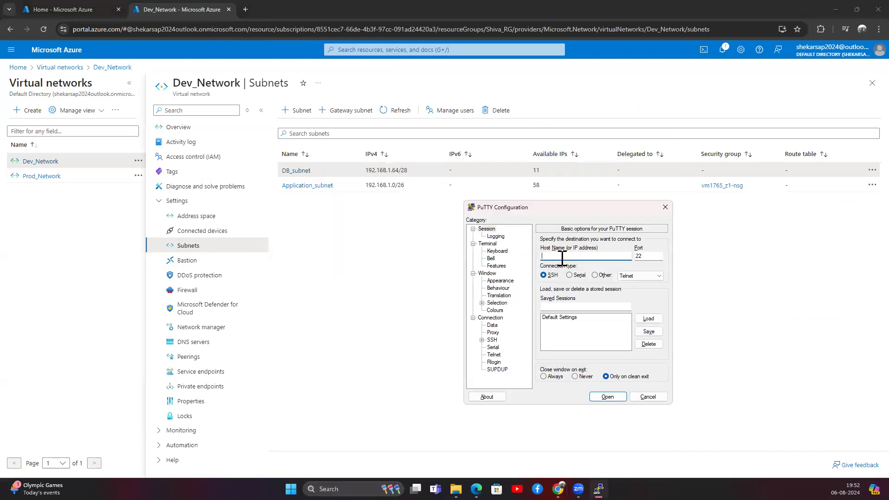
type("shiva@")
type("20.193.141.238")
left_click(607, 396)
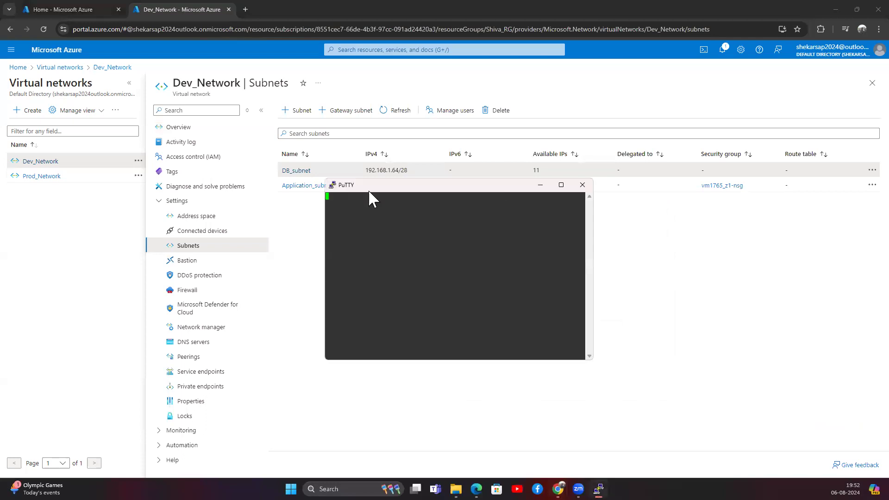
left_click_drag(378, 189, 449, 206)
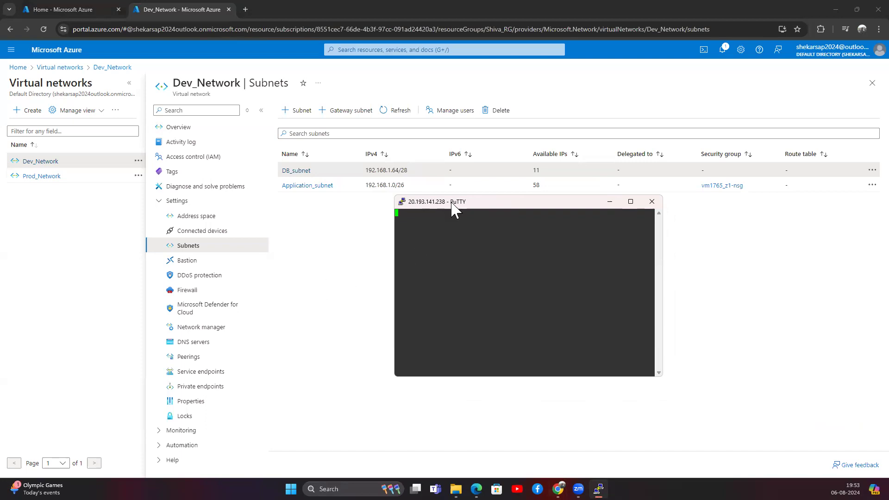
left_click(60, 9)
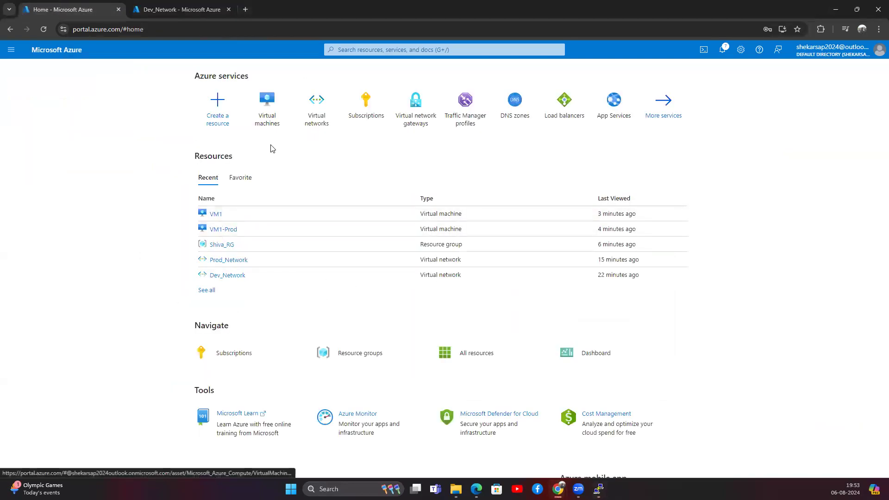
Dismiss the failed PuTTY connection and open VM1's overview page.
left_click(268, 102)
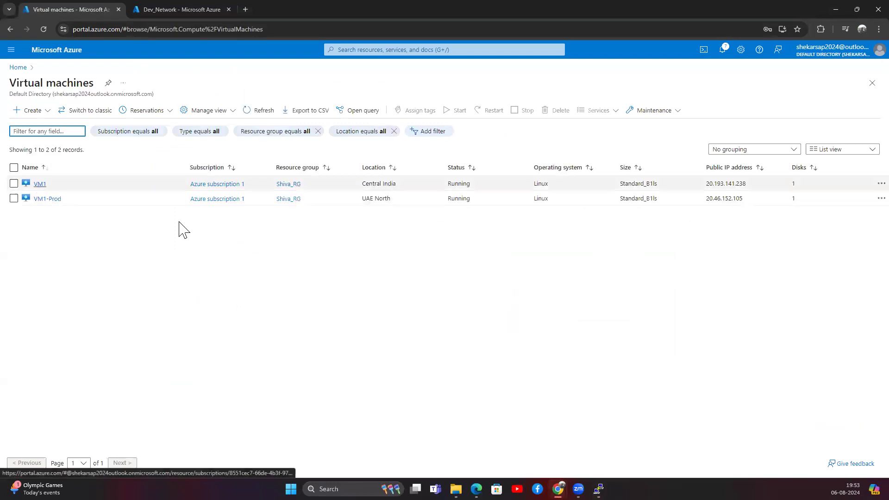
left_click(486, 276)
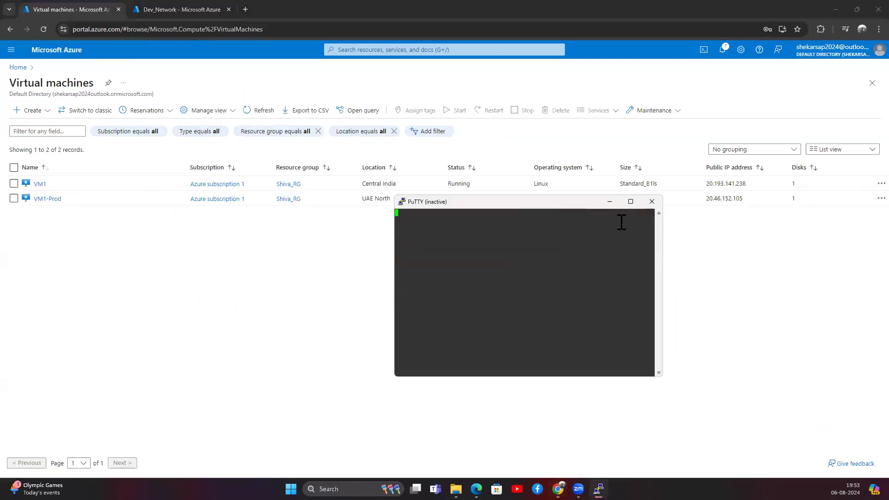
left_click(652, 202)
left_click(44, 187)
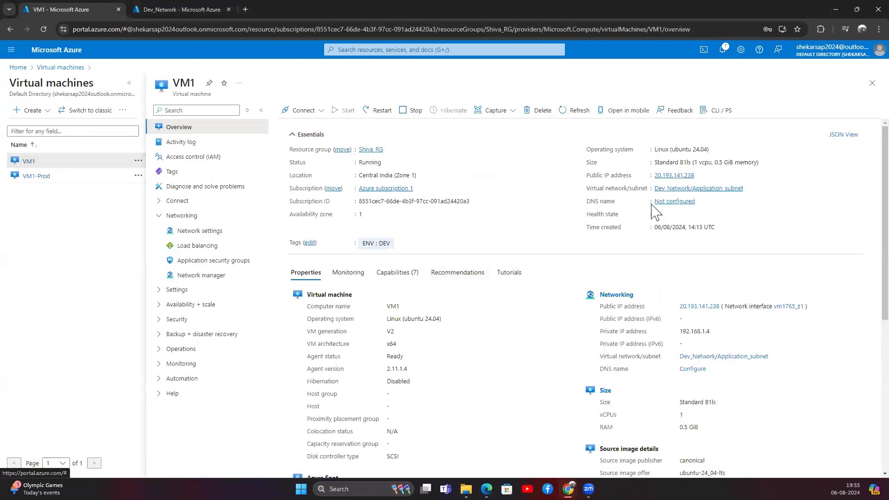
Review VM1's SSH details (20.193.141.238, port 22), then return to Dev_Network's subnets.
mouse_move(665, 181)
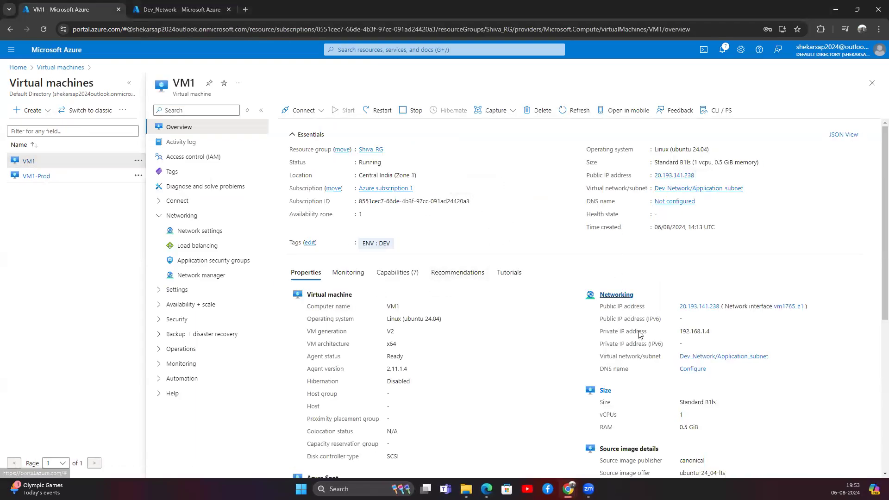
scroll(458, 365, "down", 2)
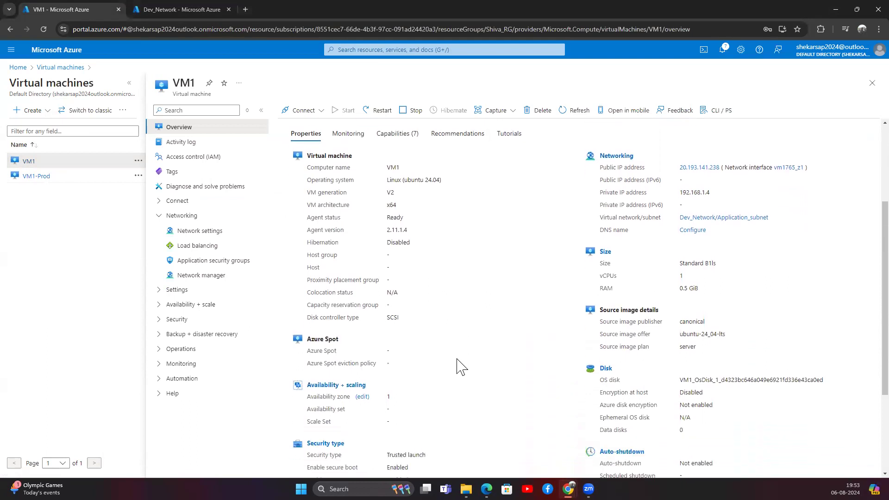
scroll(461, 366, "down", 1)
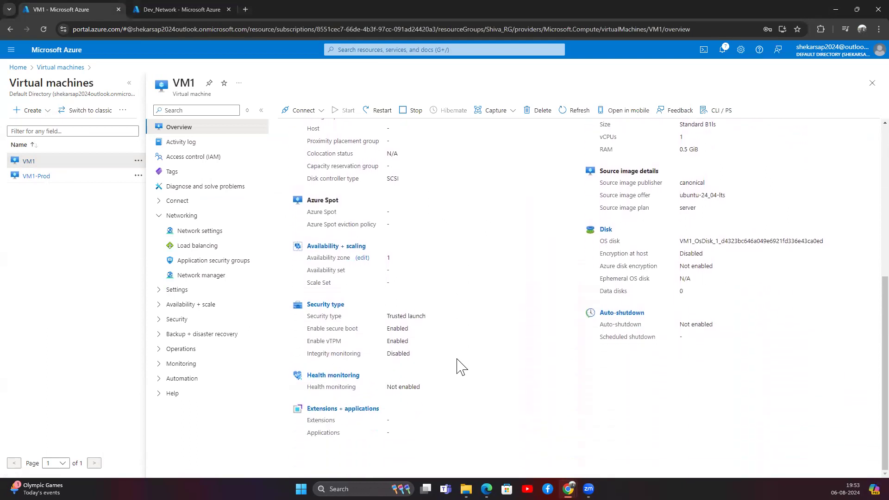
scroll(461, 365, "up", 6)
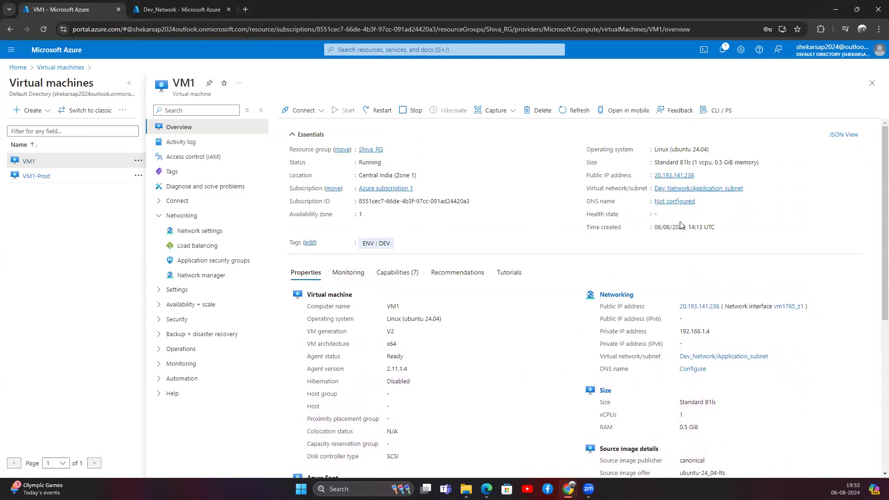
left_click(318, 111)
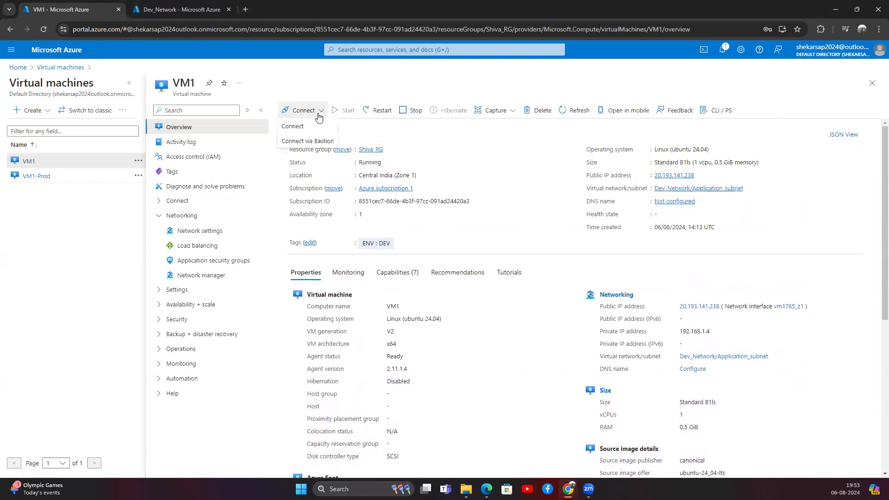
left_click(307, 128)
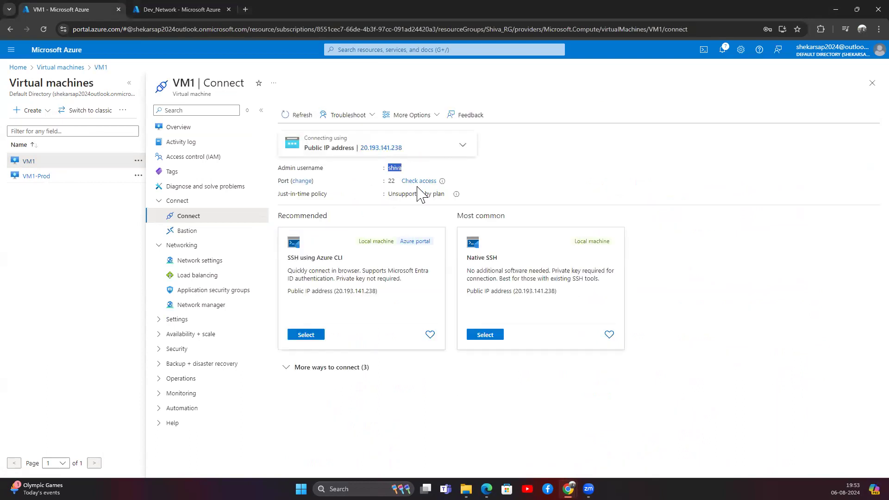
left_click(465, 411)
key("ctrl+Tab")
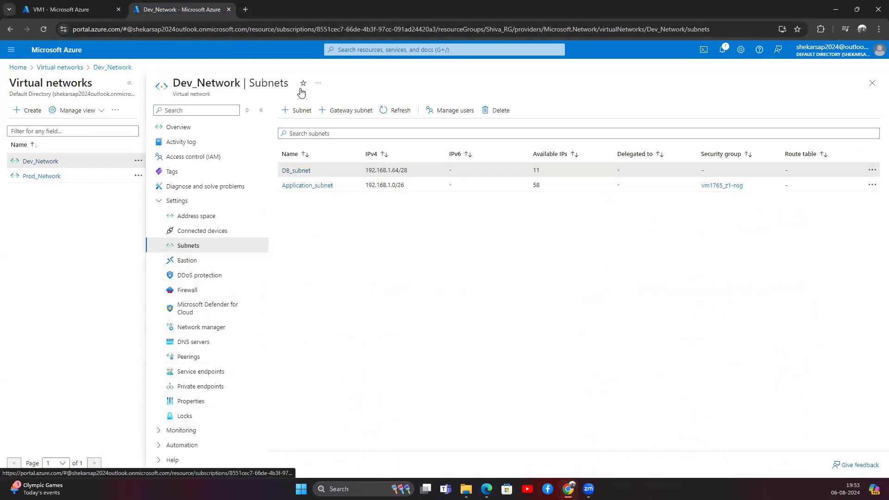
Find the vm1765_z1-nsg security group and open its AllowAnySSHInbound rule.
left_click(346, 49)
type("network")
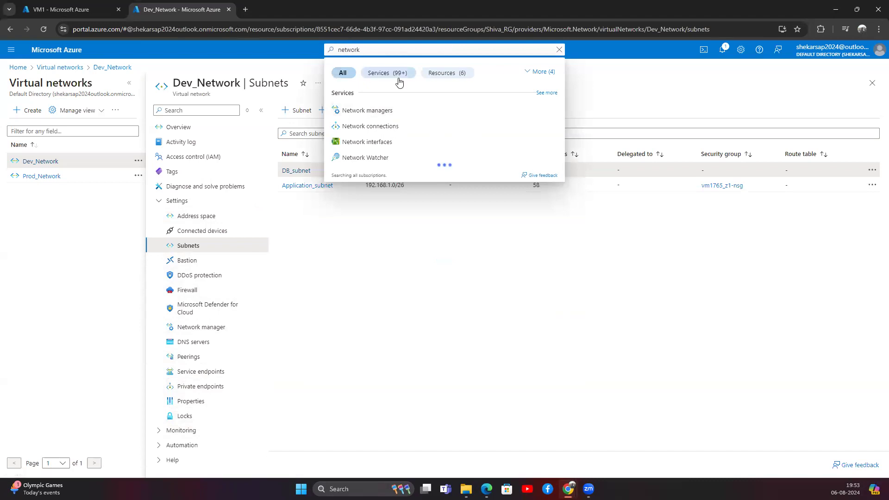
type(" security")
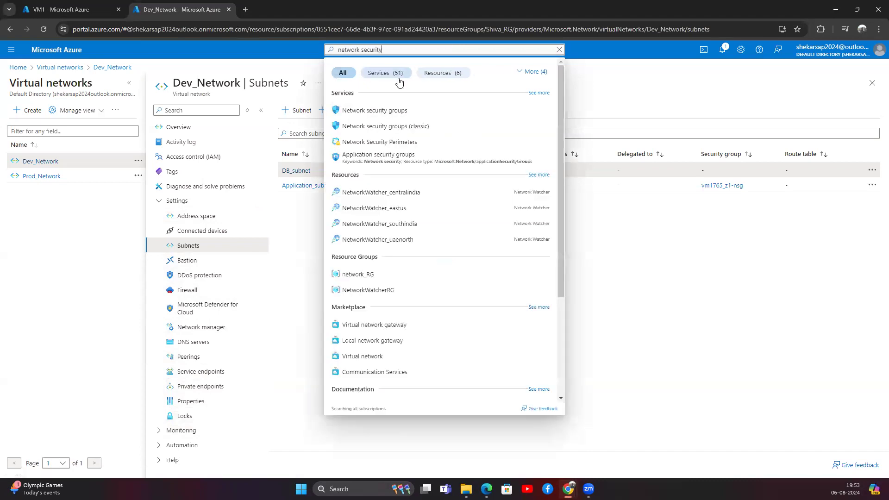
left_click(407, 112)
left_click(50, 189)
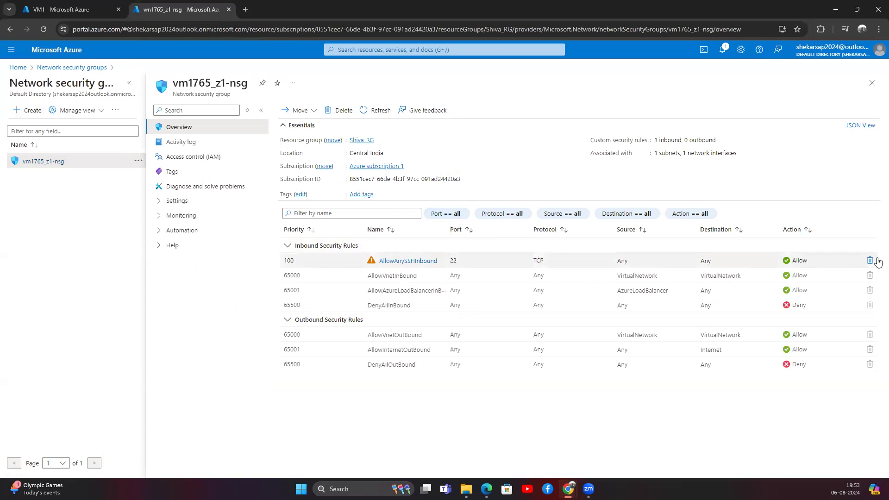
left_click(410, 262)
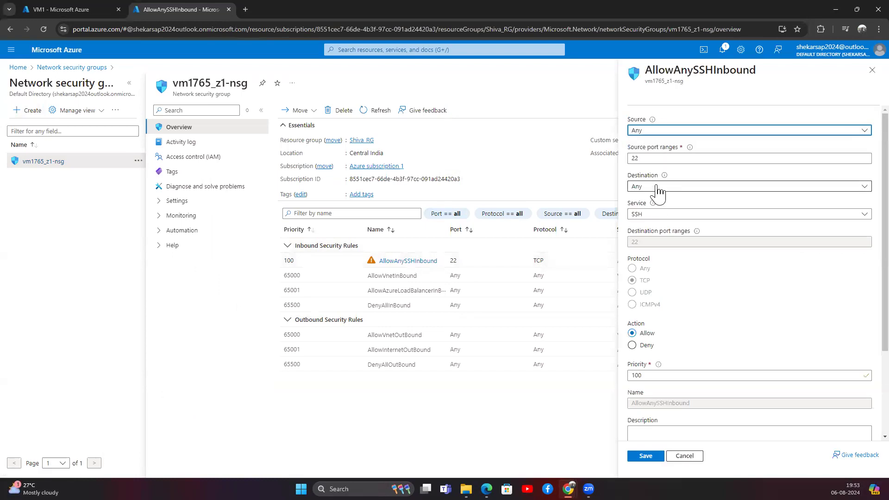
Keep the rule's source as Any, set source port ranges to *, and save it.
left_click_drag(655, 158, 598, 161)
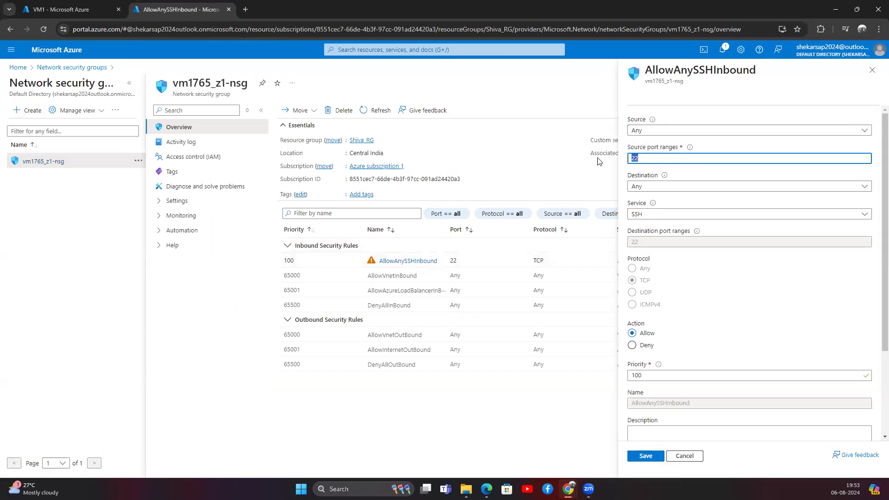
left_click(646, 160)
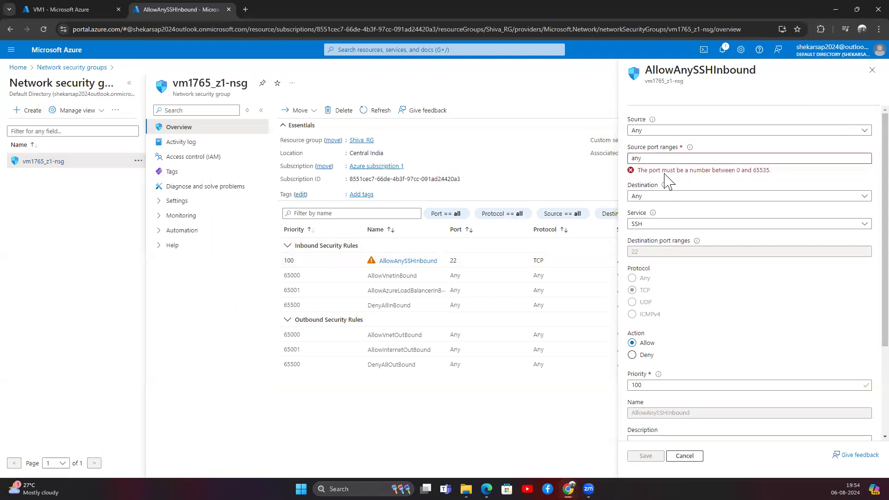
left_click_drag(652, 159, 630, 164)
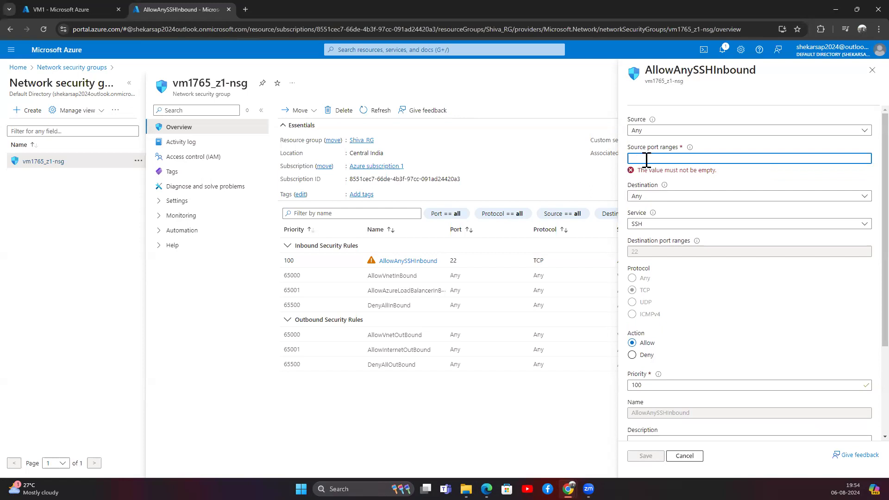
left_click(694, 130)
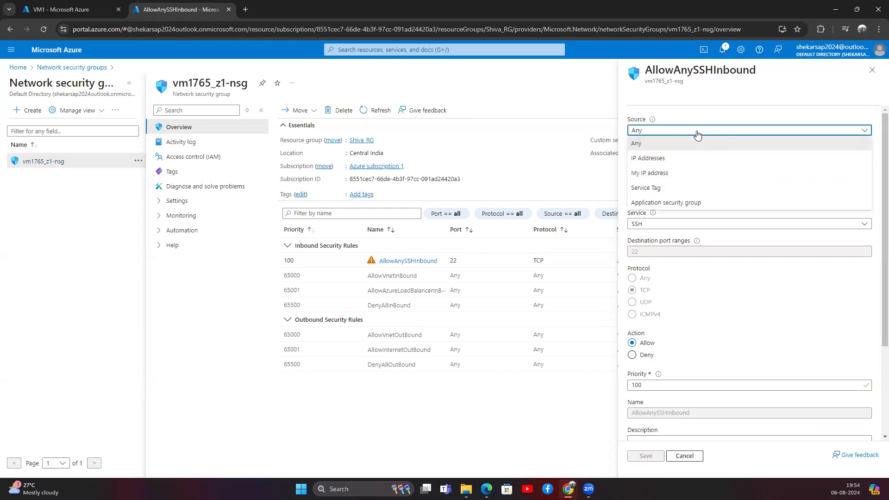
left_click(671, 189)
left_click(669, 131)
left_click(666, 144)
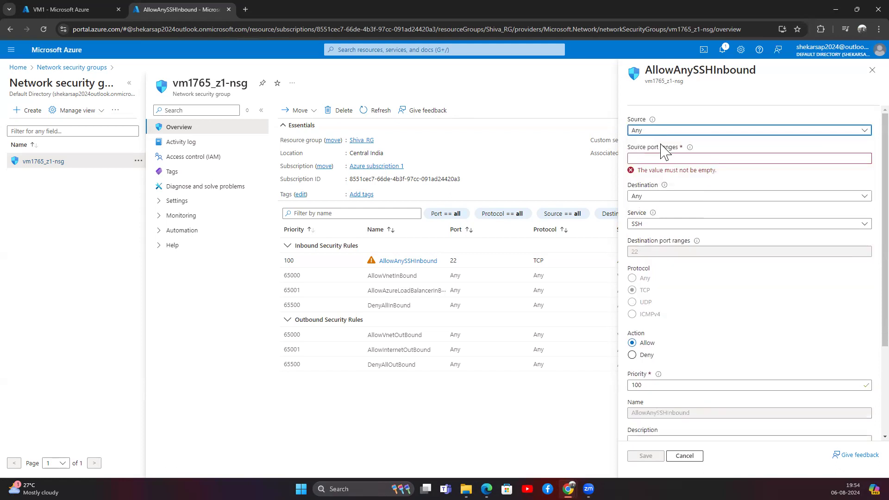
left_click(659, 159)
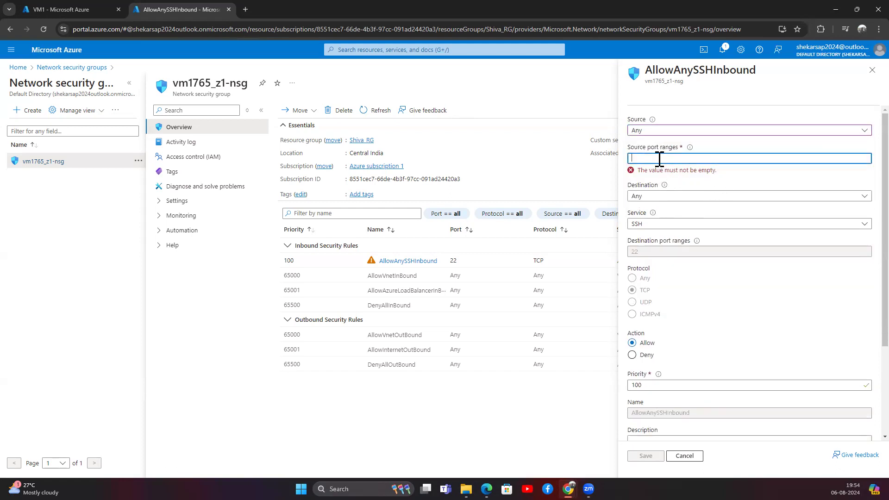
mouse_move(690, 148)
type("*")
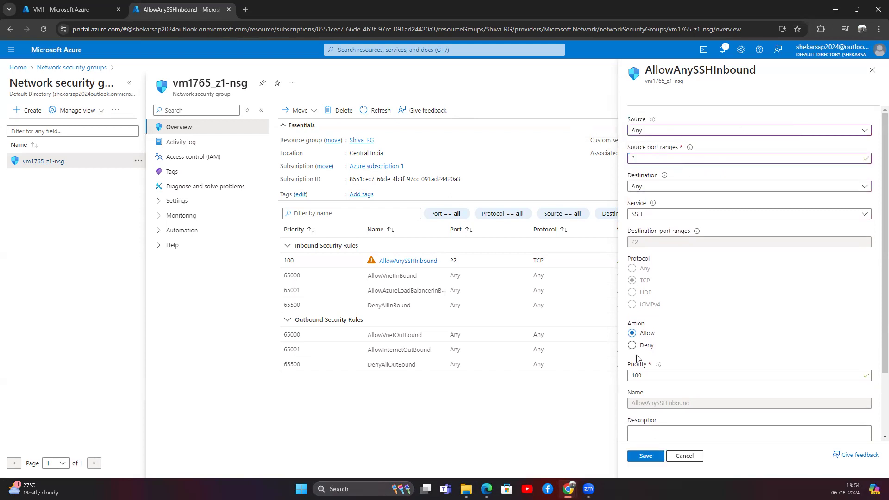
left_click(647, 458)
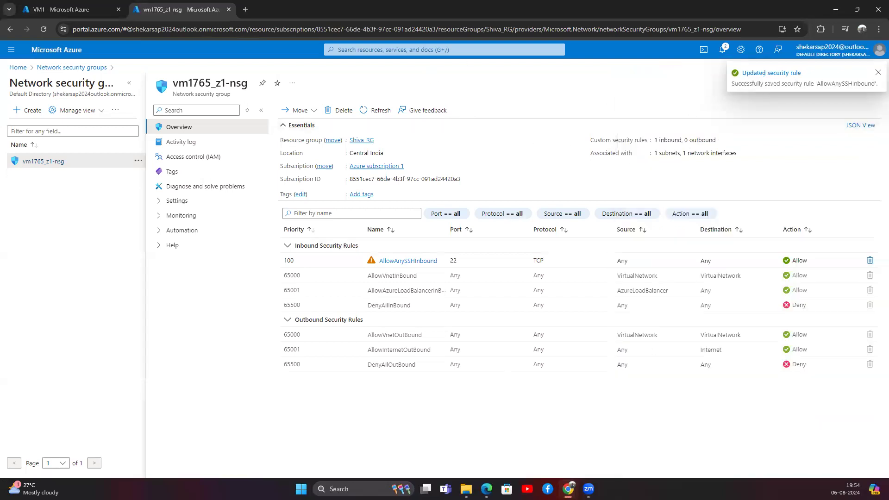
Connect PuTTY to VM1 at 20.193.141.238, accepting the host key and logging in.
key("super+s")
type("putty")
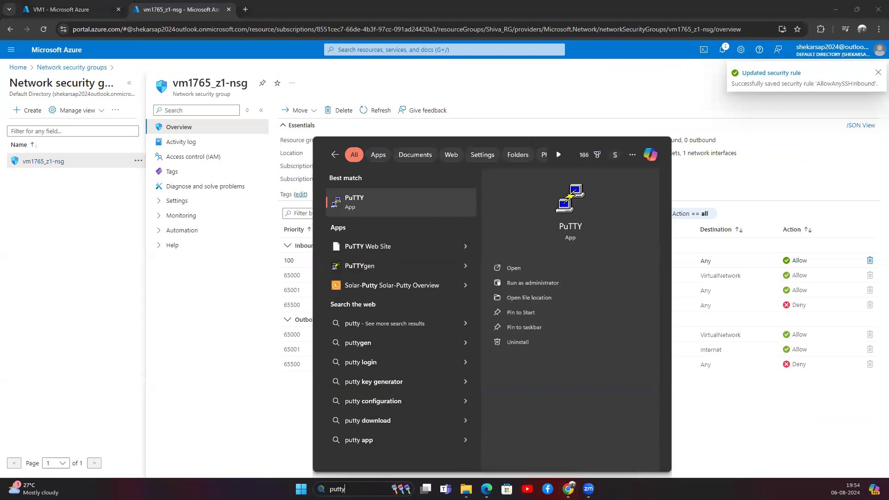
key("Return")
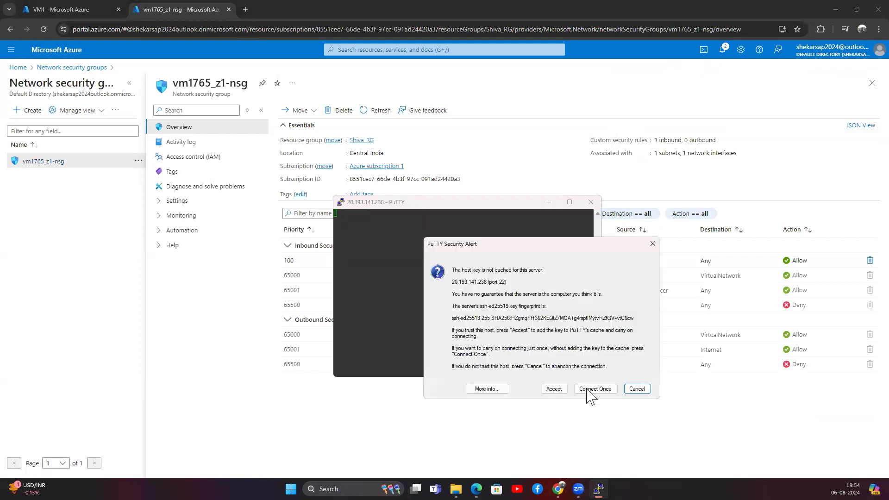
left_click(554, 389)
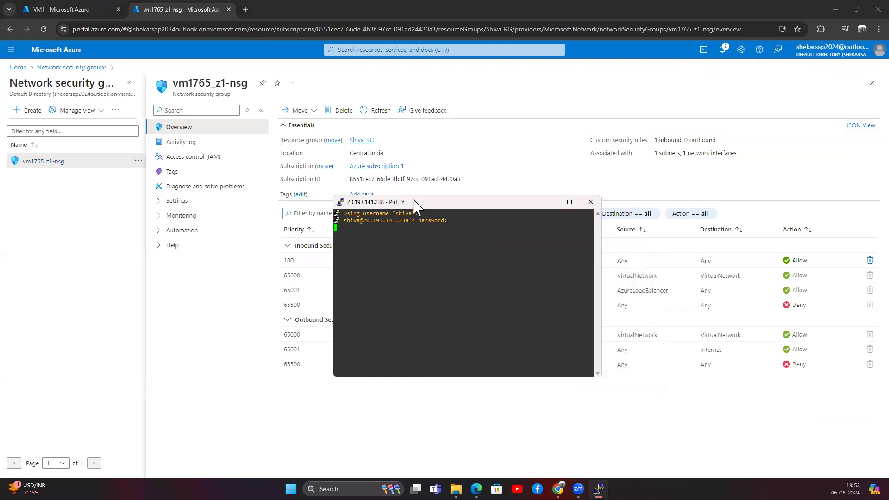
left_click_drag(431, 206, 535, 145)
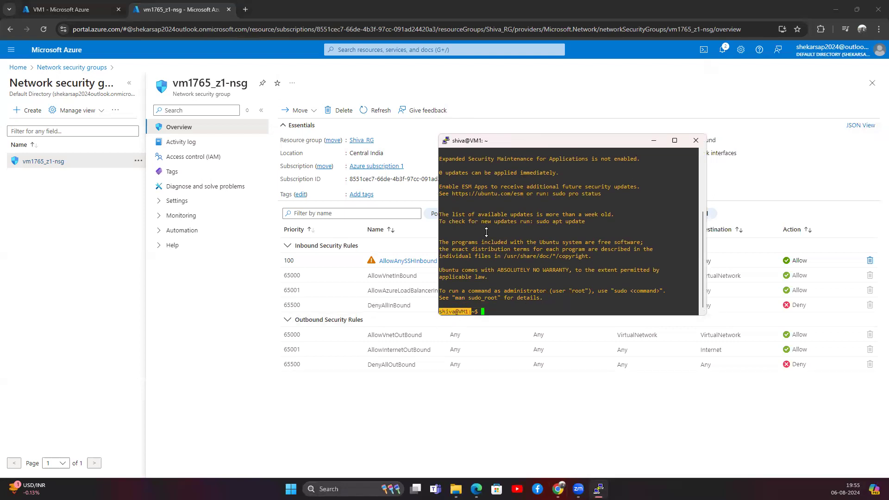
left_click_drag(520, 143, 179, 145)
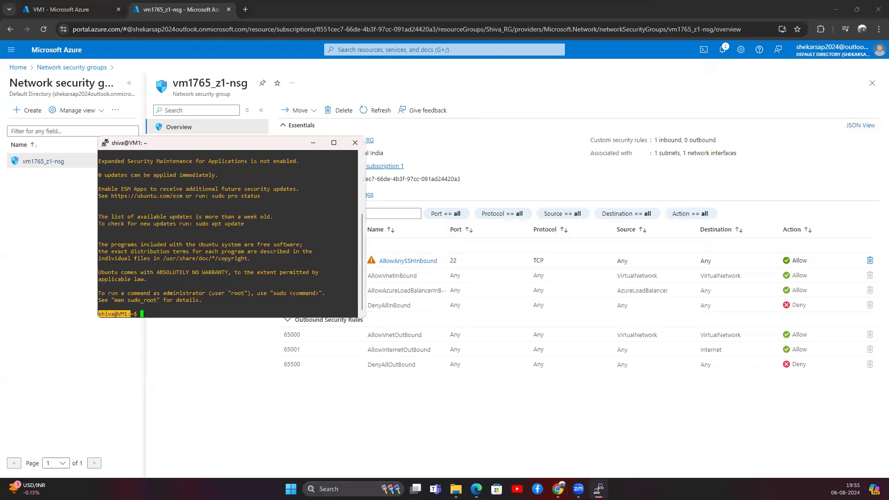
Start a second PuTTY session and open the VM1-Prod virtual machine in Azure.
left_click(329, 489)
type("putty")
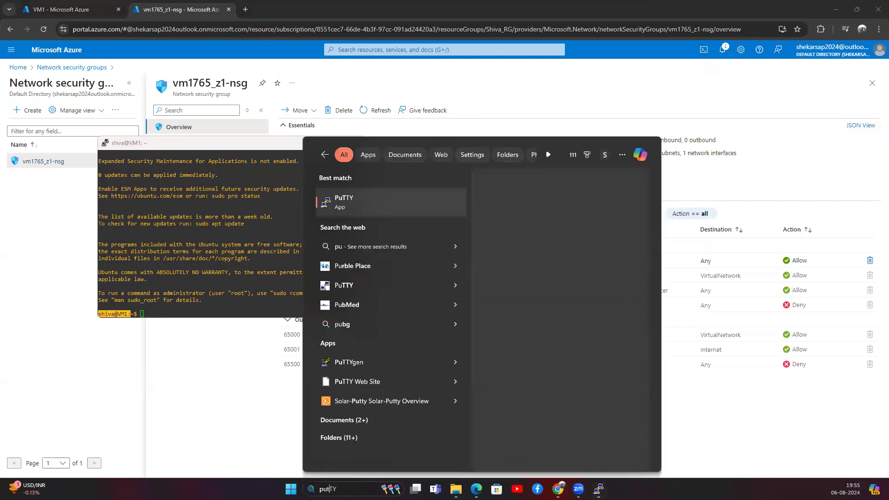
key("Escape")
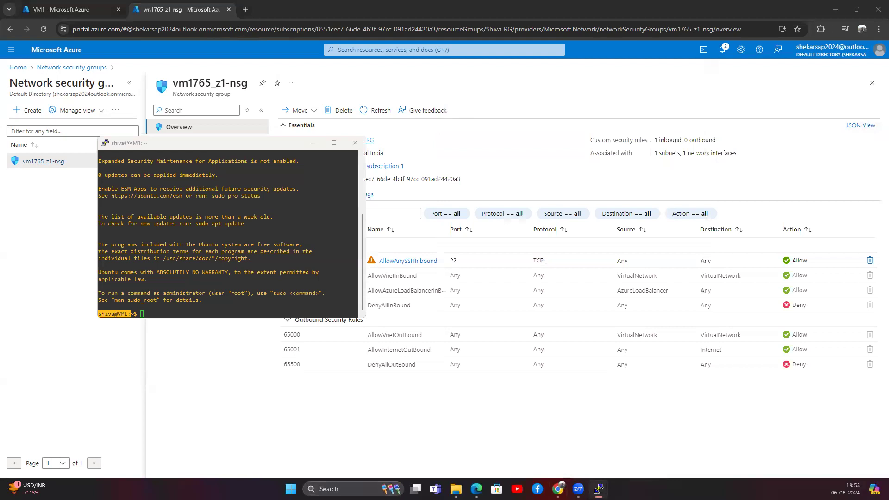
left_click(79, 11)
left_click(37, 176)
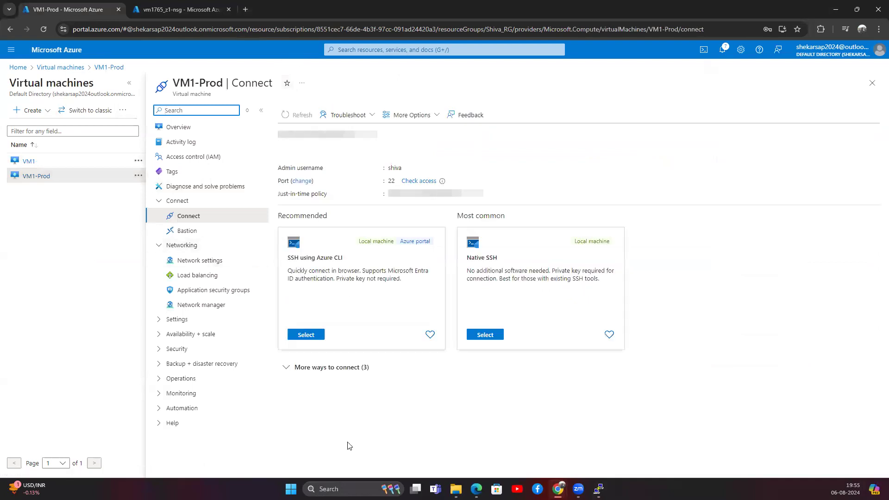
Create the vm1-prod349_z1-nsg security group from VM1-Prod's network settings.
left_click(206, 263)
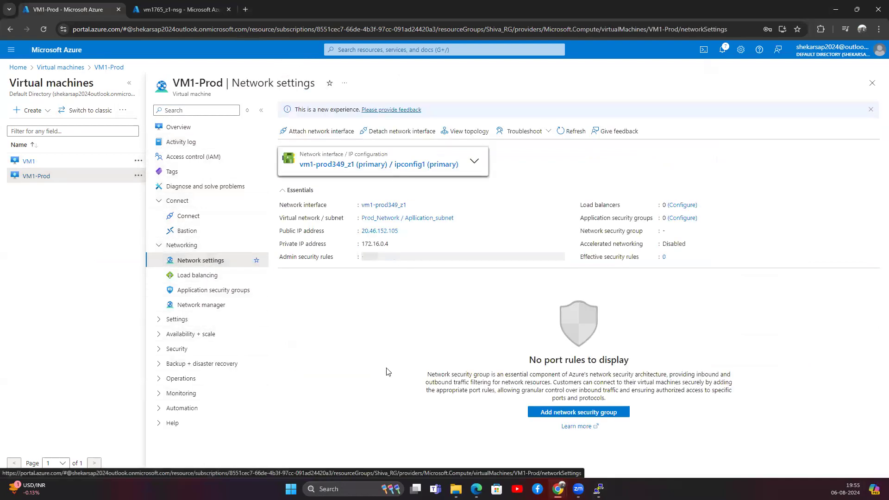
left_click(575, 417)
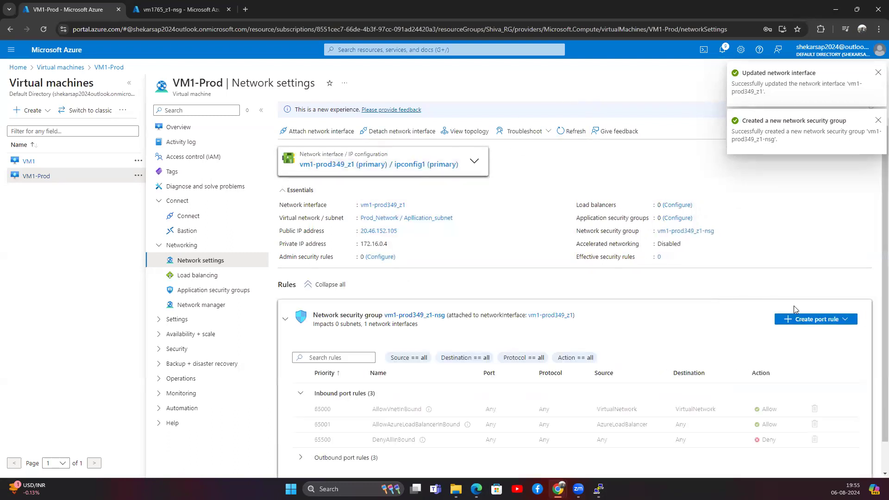
Add an inbound SSH rule on TCP port 22 to vm1-prod349_z1-nsg.
left_click(811, 319)
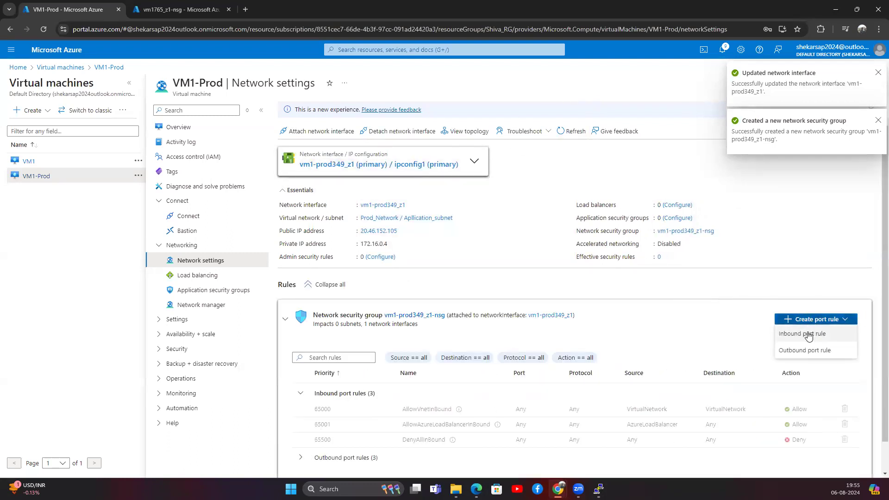
left_click(808, 335)
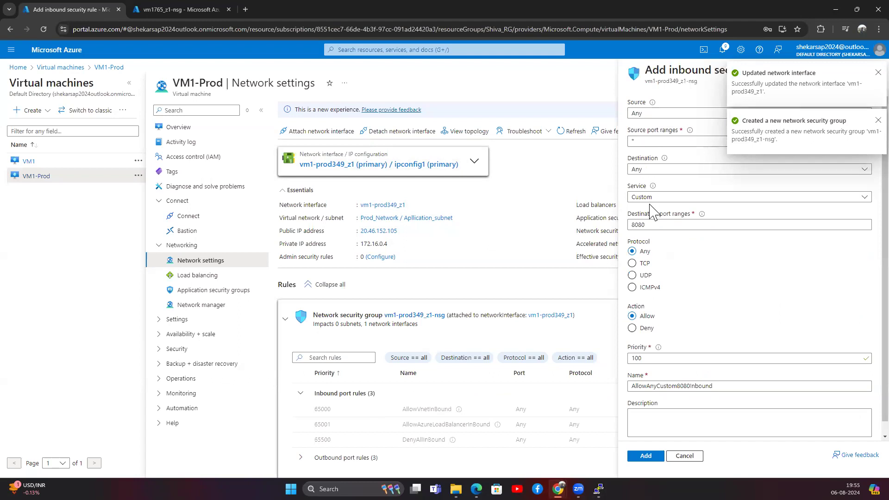
left_click_drag(647, 226, 623, 234)
type("22")
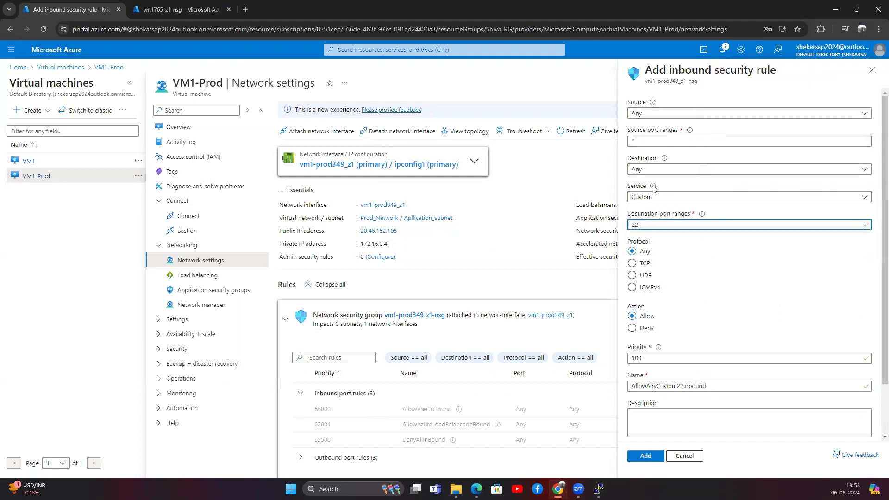
left_click(654, 196)
left_click(654, 250)
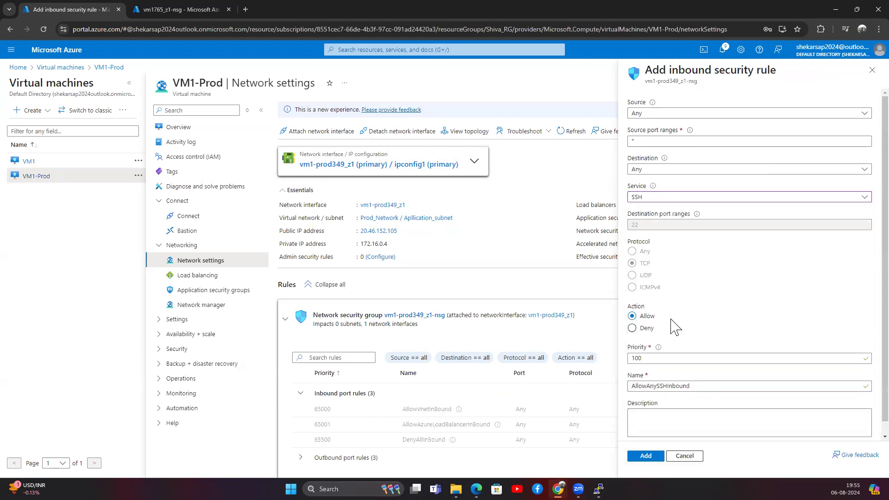
scroll(666, 352, "down", 1)
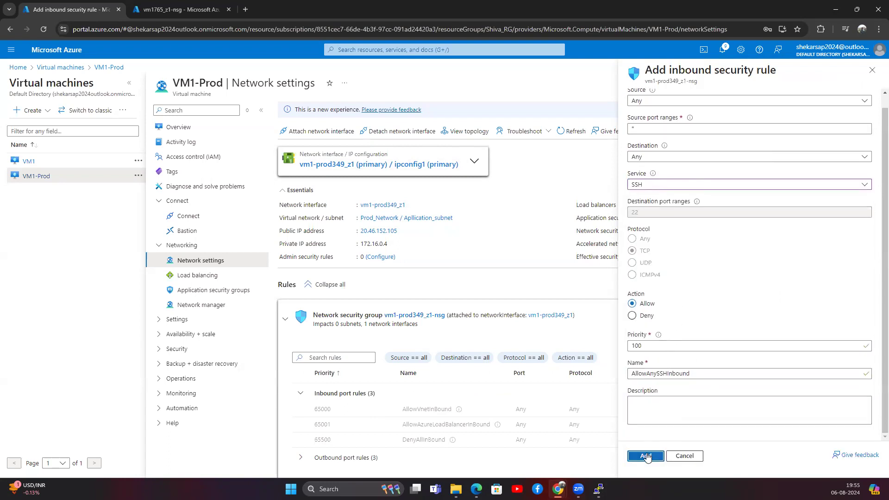
left_click(647, 456)
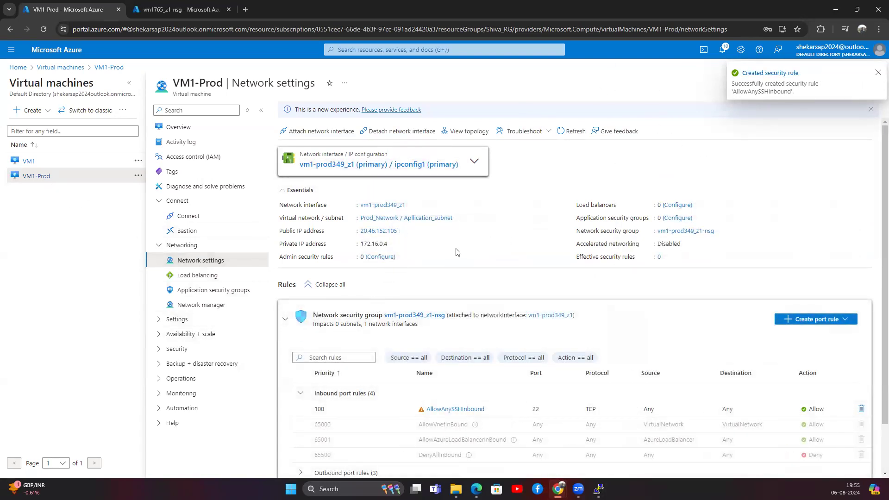
Navigate from the portal home to Prod_Network's subnets list.
left_click(162, 6)
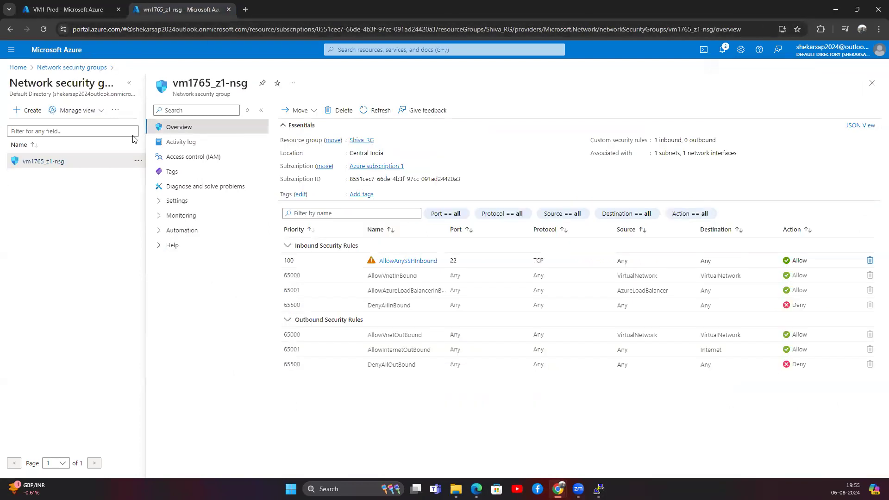
left_click(18, 67)
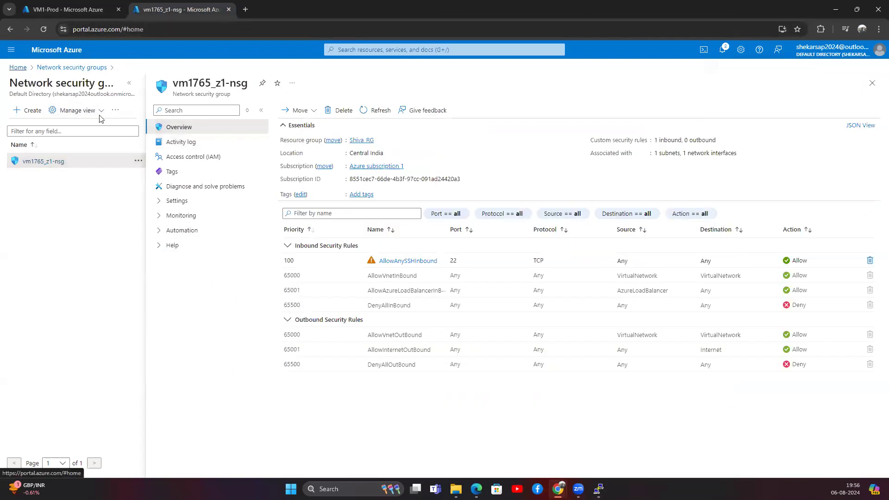
left_click(316, 117)
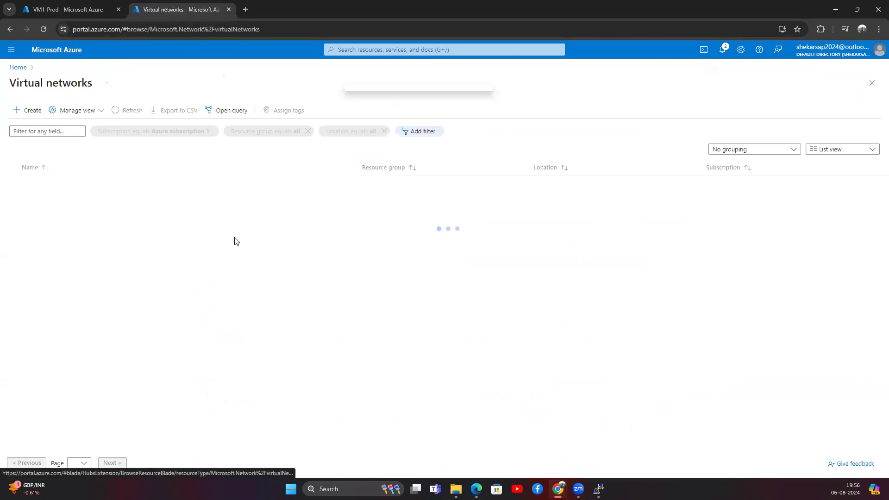
left_click(54, 200)
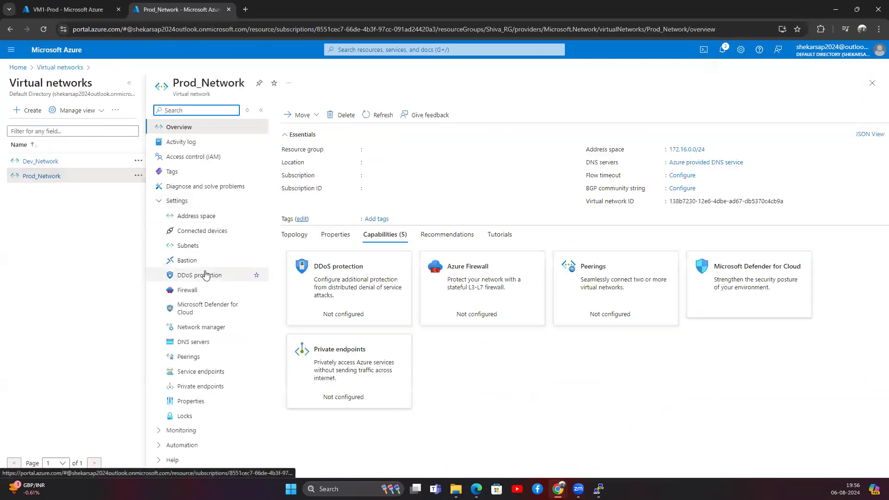
left_click(188, 247)
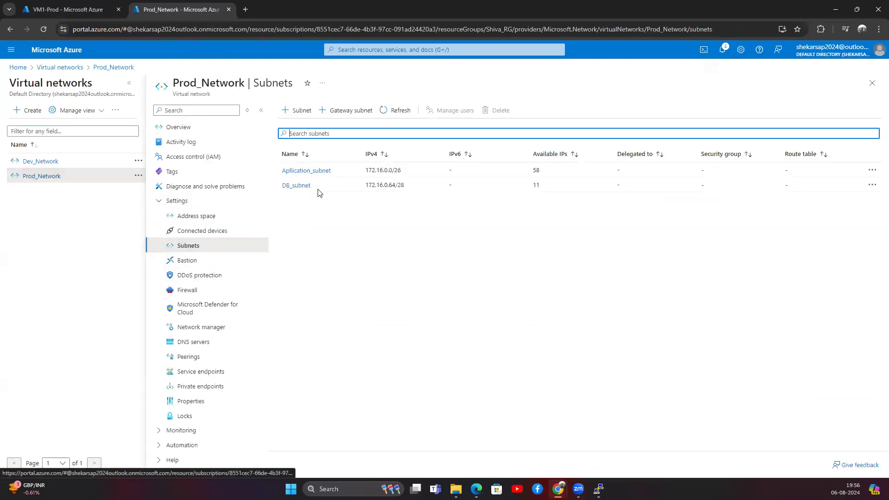
Assign vm1-prod349_z1-nsg to Aplication_subnet and save the subnet.
left_click(303, 171)
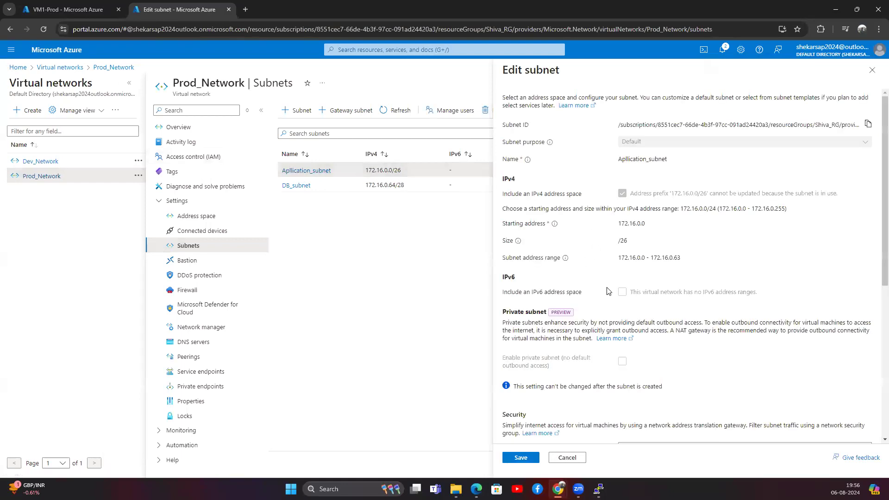
scroll(621, 287, "down", 4)
left_click(634, 305)
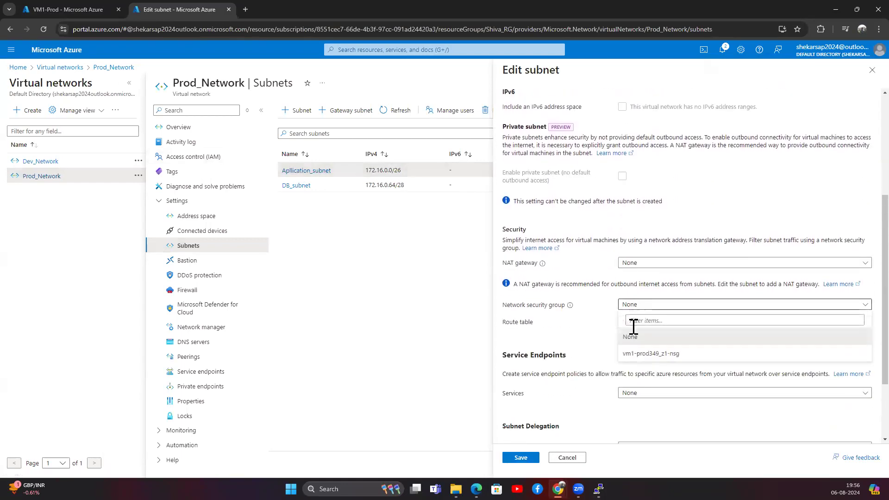
left_click(635, 360)
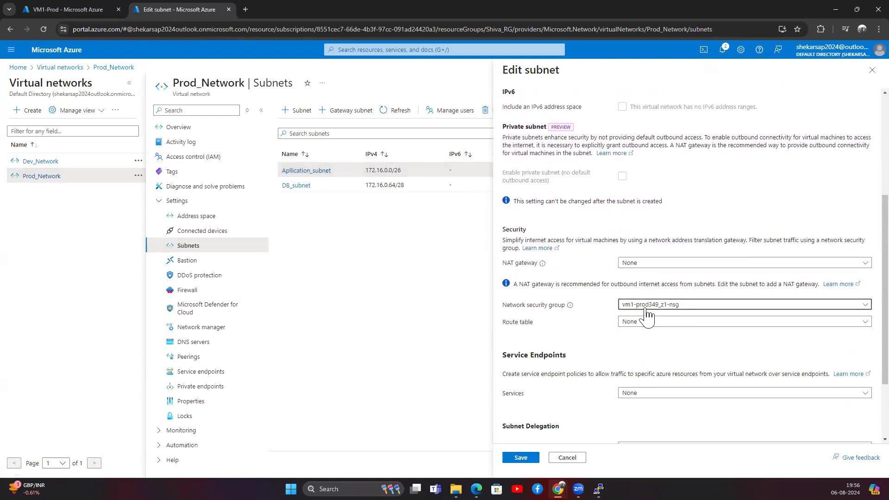
left_click(528, 461)
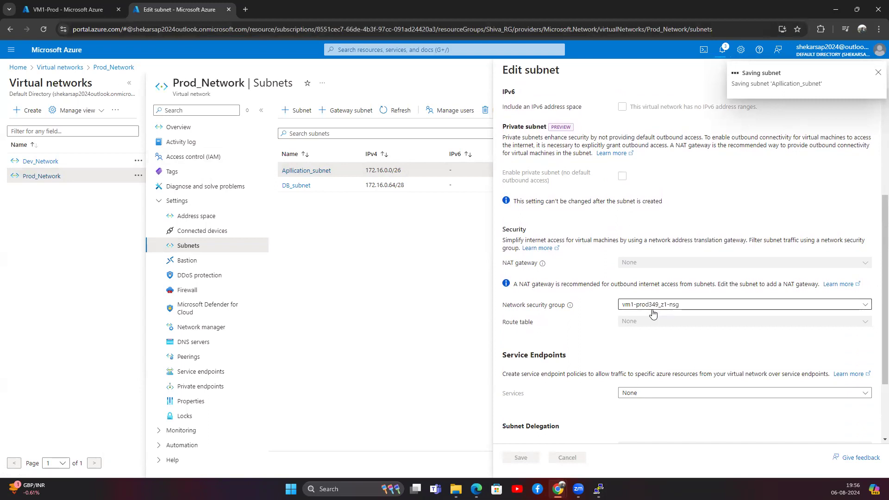
left_click(74, 13)
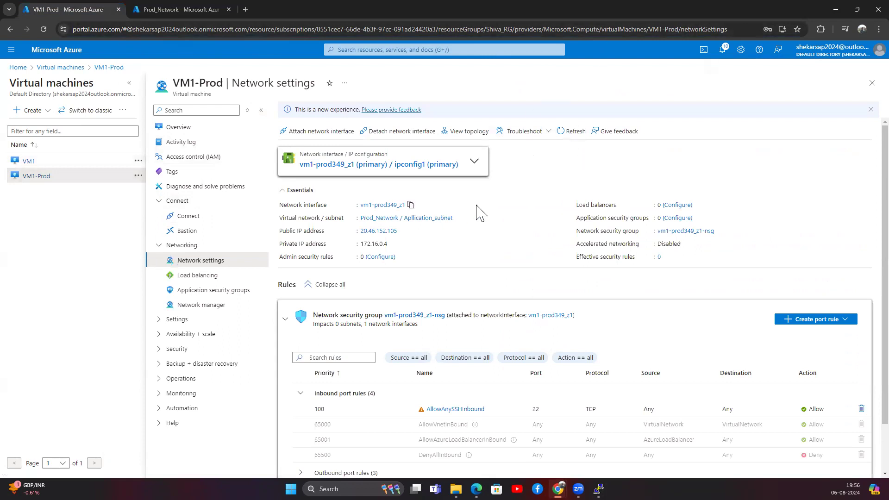
Copy VM1-Prod's public IP 20.46.152.105 into PuTTY's host name after the username.
mouse_move(402, 234)
left_click(872, 83)
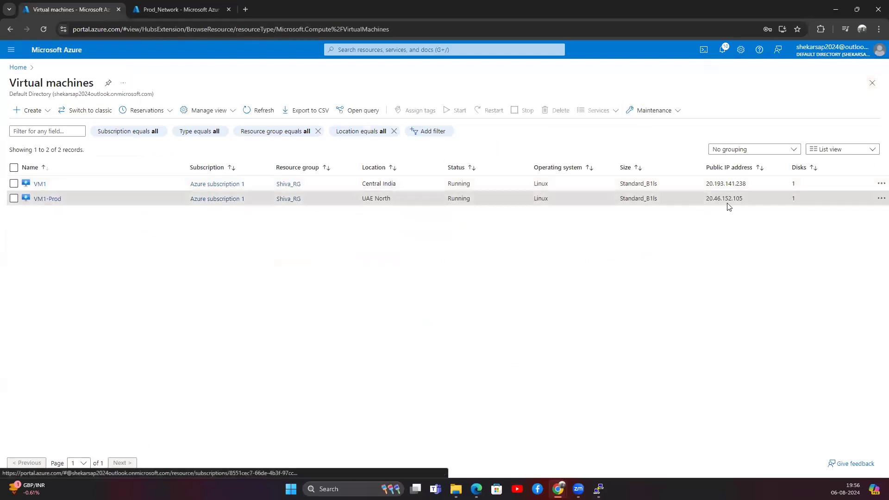
left_click_drag(747, 200, 705, 200)
key("ctrl+c")
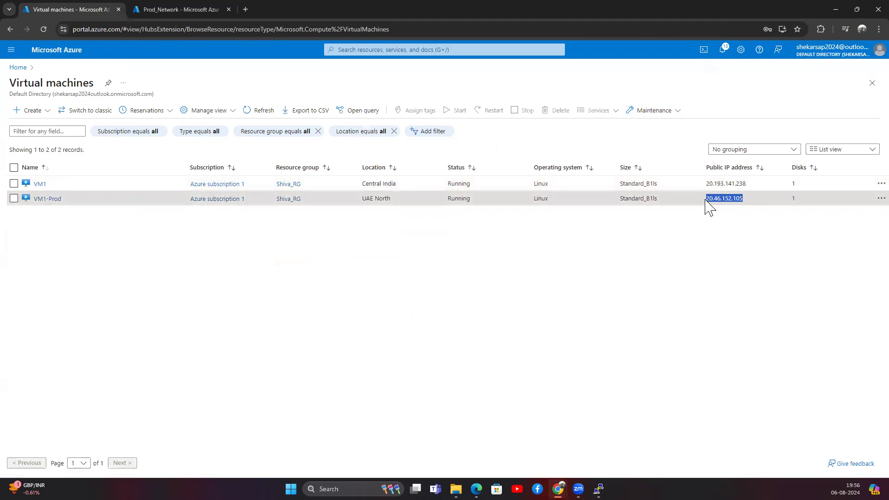
left_click(598, 489)
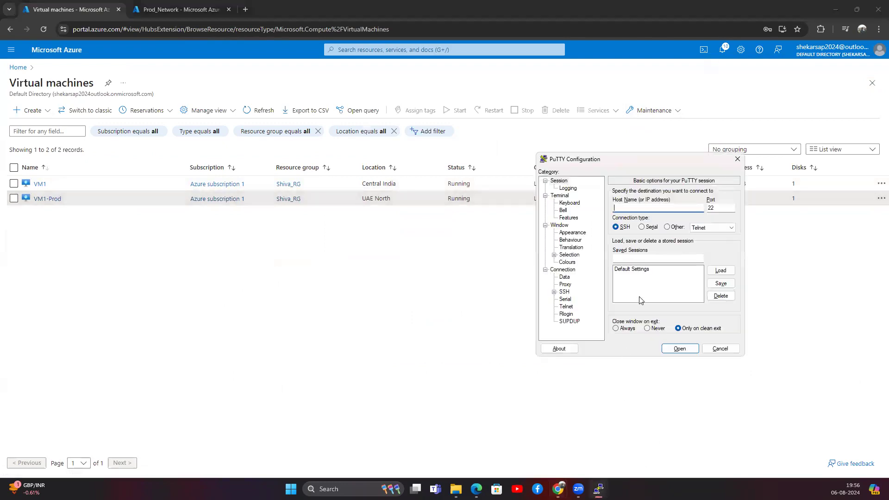
type("shiva@")
key("ctrl+v")
Connect to VM1-Prod, accept the host key and log in with the account password.
left_click(678, 349)
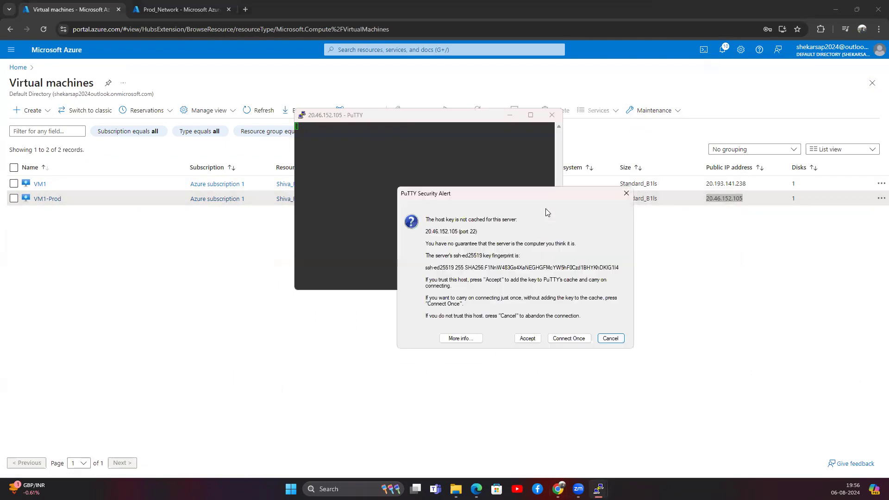
left_click(528, 339)
double_click(415, 143)
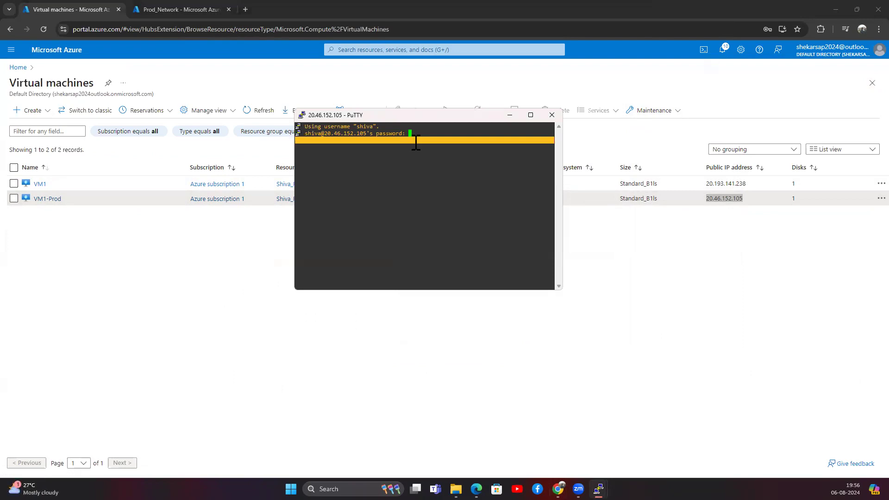
key("Return")
Clear the VM1-Prod terminal and enlarge its window.
left_click_drag(399, 118, 626, 137)
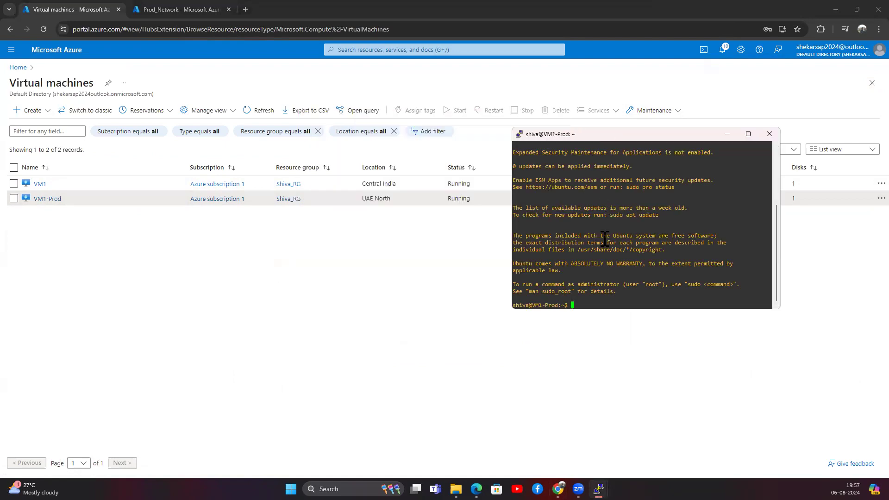
type("clear")
key("Return")
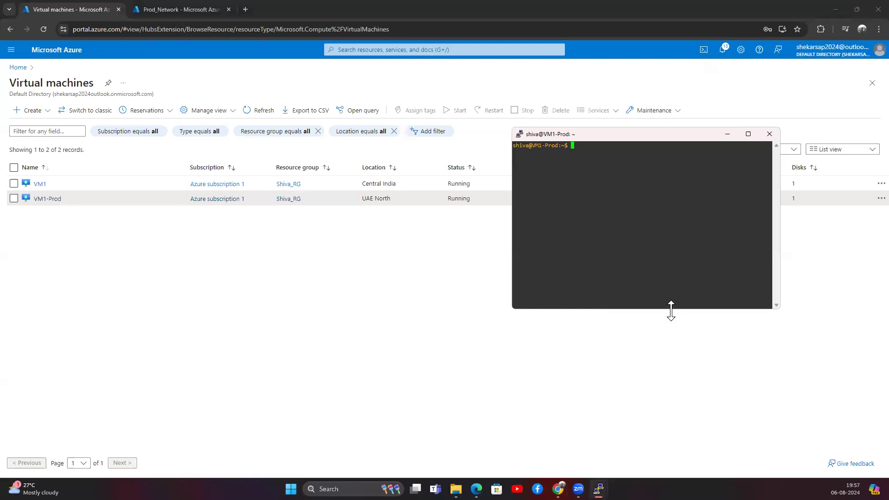
left_click_drag(671, 309, 671, 421)
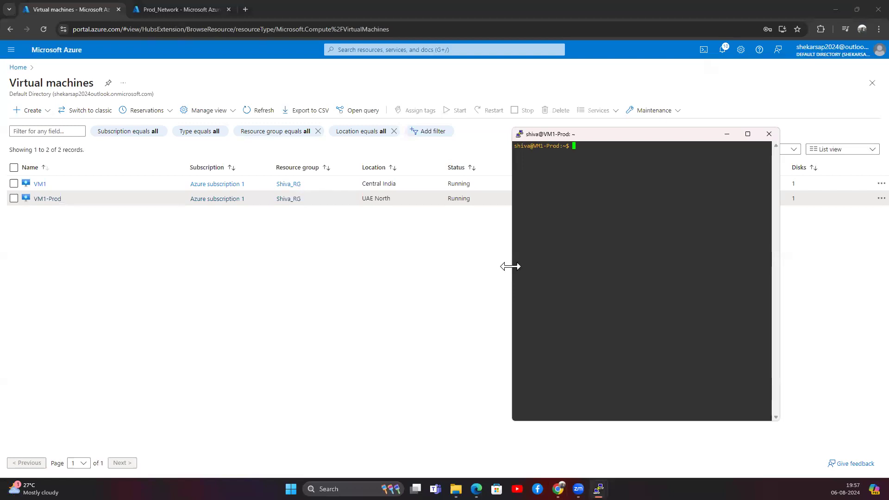
left_click_drag(510, 266, 330, 264)
right_click(415, 137)
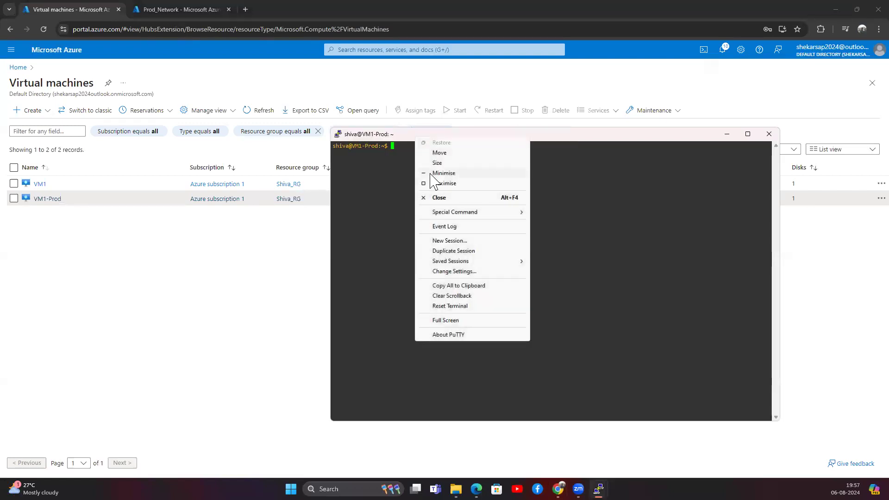
Enlarge the VM1-Prod terminal font and place the window at the upper right.
left_click(457, 273)
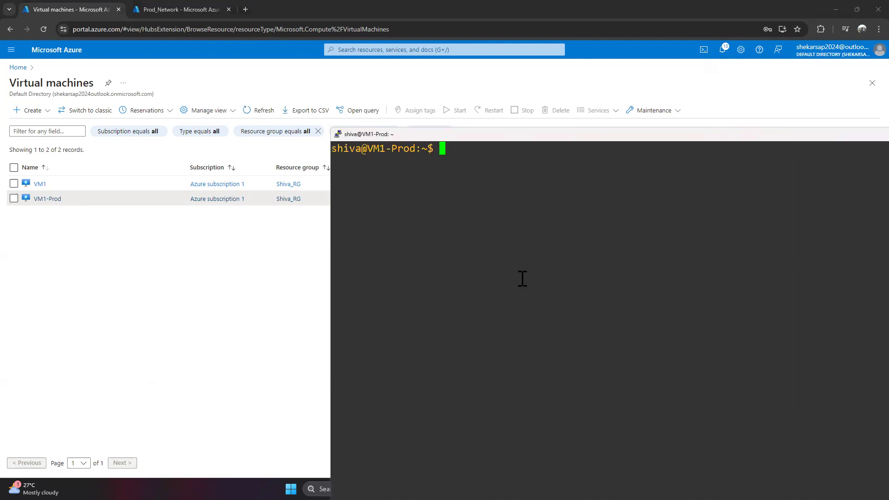
left_click_drag(493, 134, 202, 61)
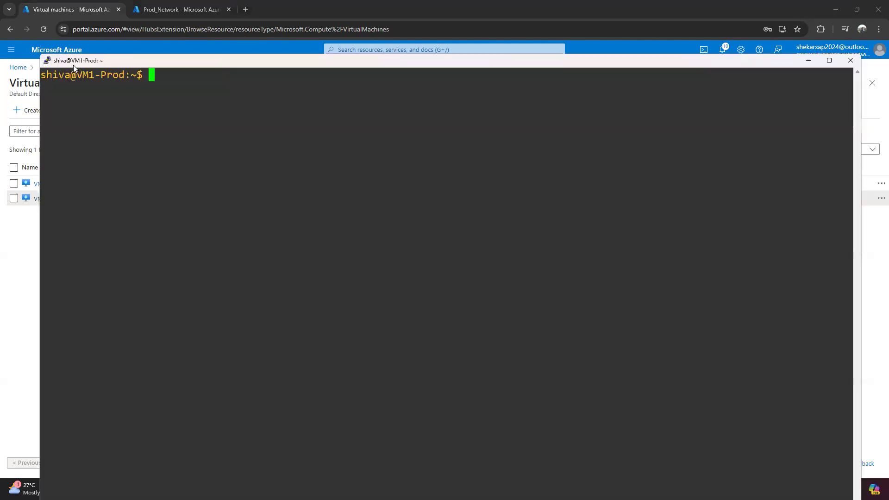
left_click_drag(43, 54, 475, 197)
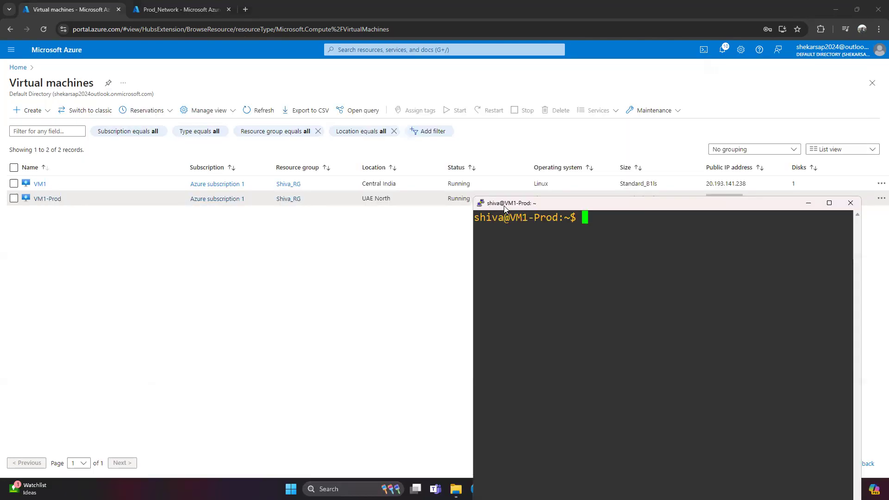
left_click_drag(597, 199, 610, 58)
Resize the VM1 terminal beside it and clear its screen.
mouse_move(599, 489)
left_click(577, 459)
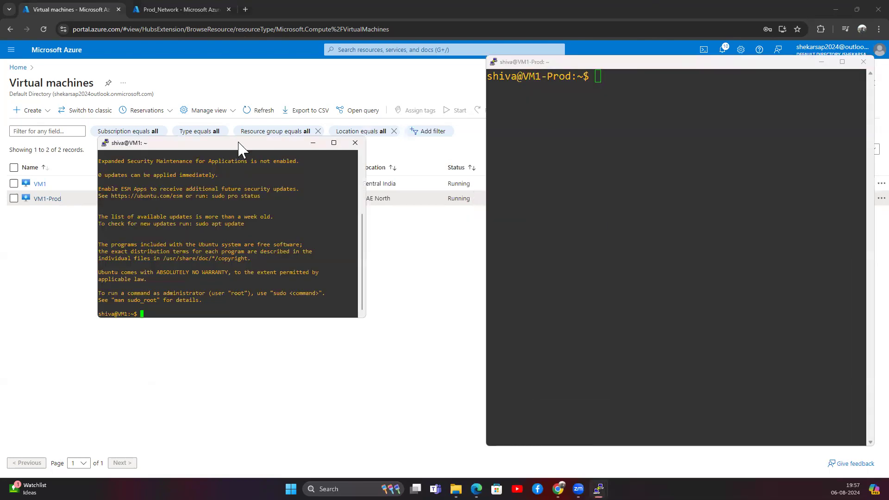
left_click_drag(238, 143, 311, 54)
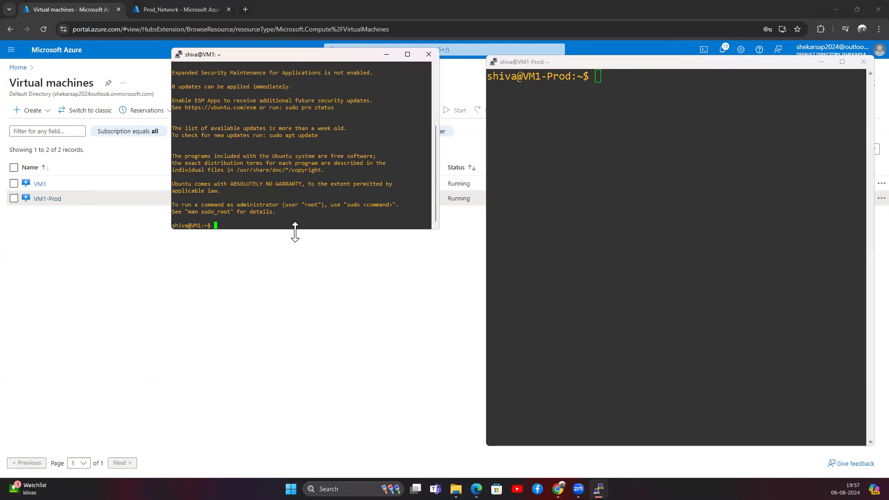
left_click_drag(295, 231, 295, 453)
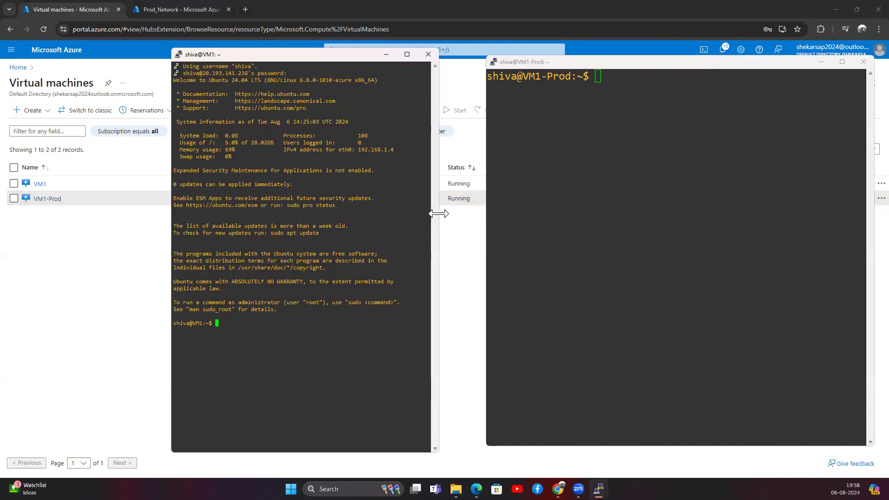
left_click_drag(439, 214, 455, 213)
type("clear")
key("Return")
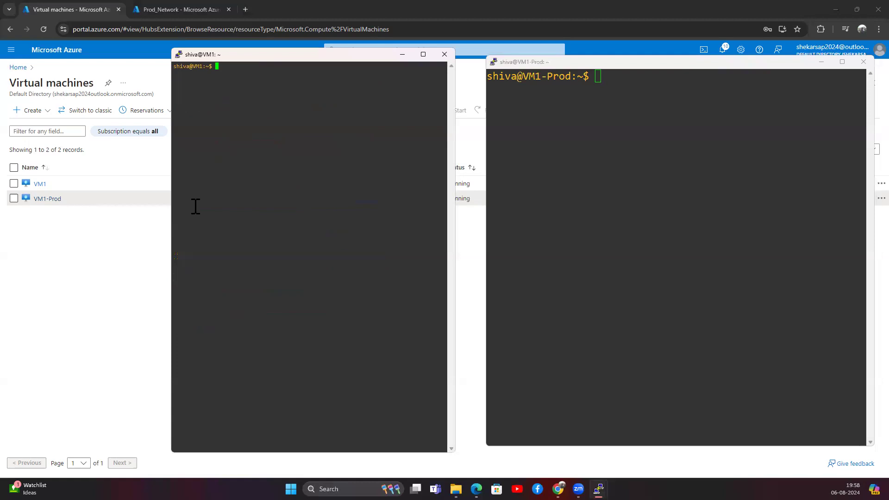
left_click_drag(169, 220, 95, 220)
left_click(549, 166)
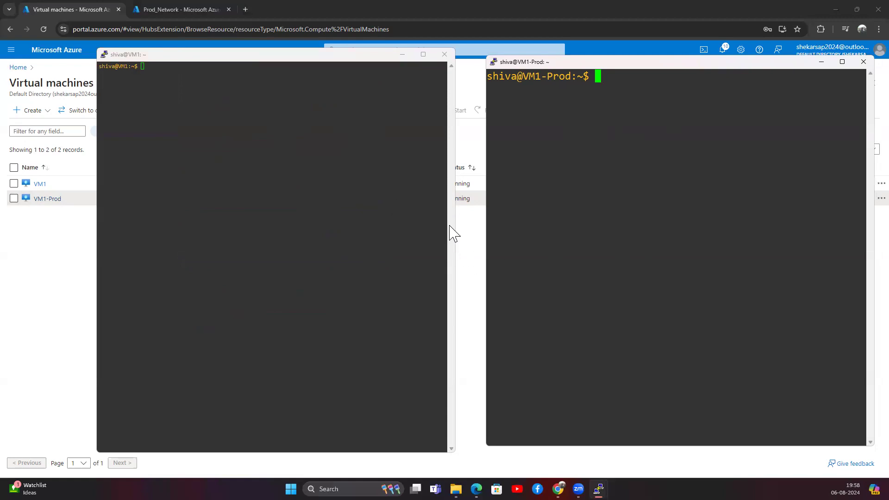
Install net-tools on VM1-Prod and VM1 with 'sudo apt install net-tools'.
left_click(176, 86)
left_click(611, 79)
type("ipconfig")
key("Return")
type("ifconfig")
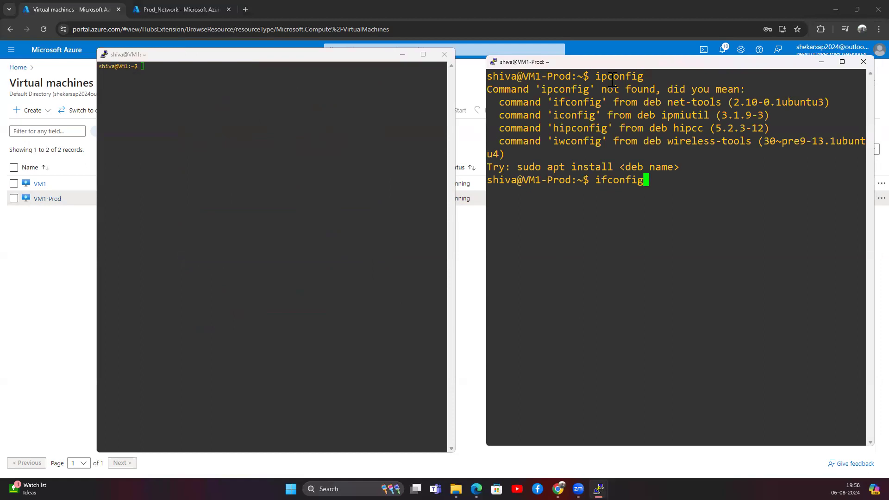
key("Return")
left_click_drag(643, 204, 490, 208)
key("super+c")
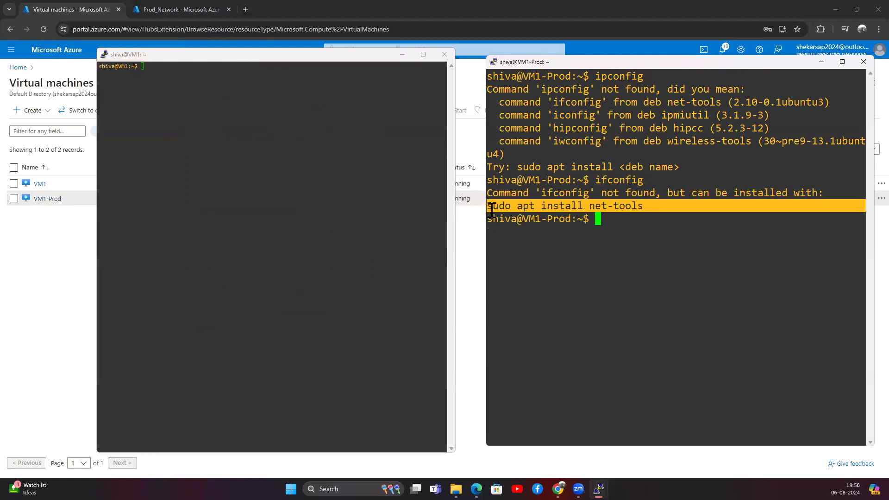
left_click(598, 219)
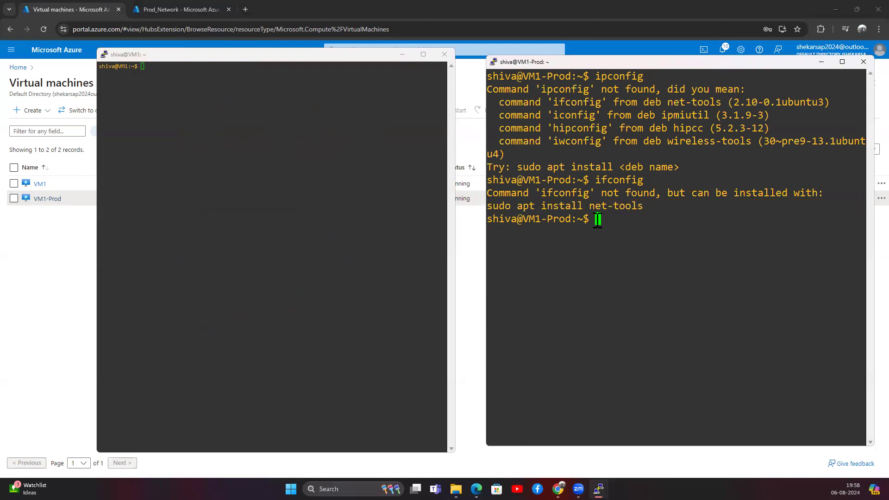
right_click(598, 221)
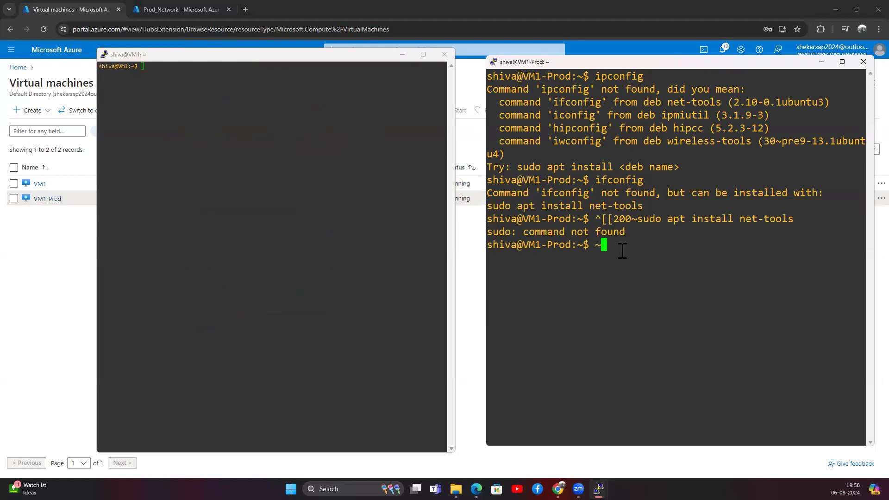
key("Up")
key("Home")
key("Delete")
key("Delete")
key("Delete")
key("Delete")
key("Delete")
key("Delete")
key("Delete")
key("Return")
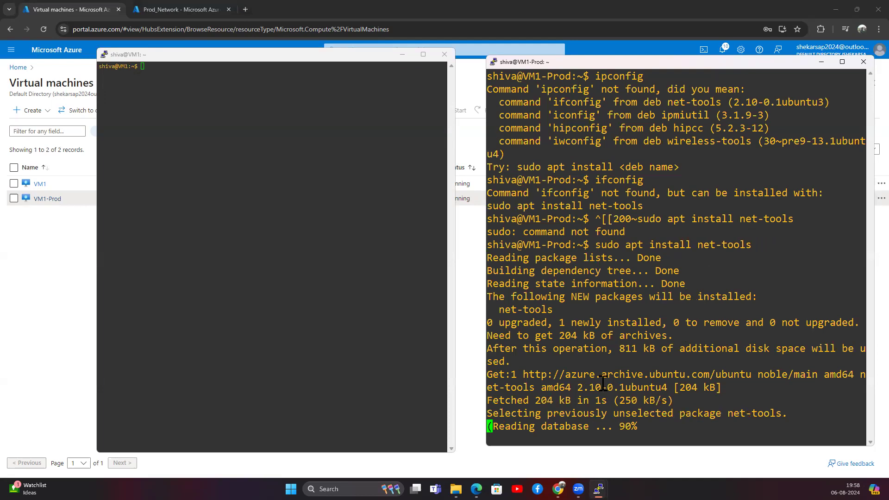
left_click(168, 83)
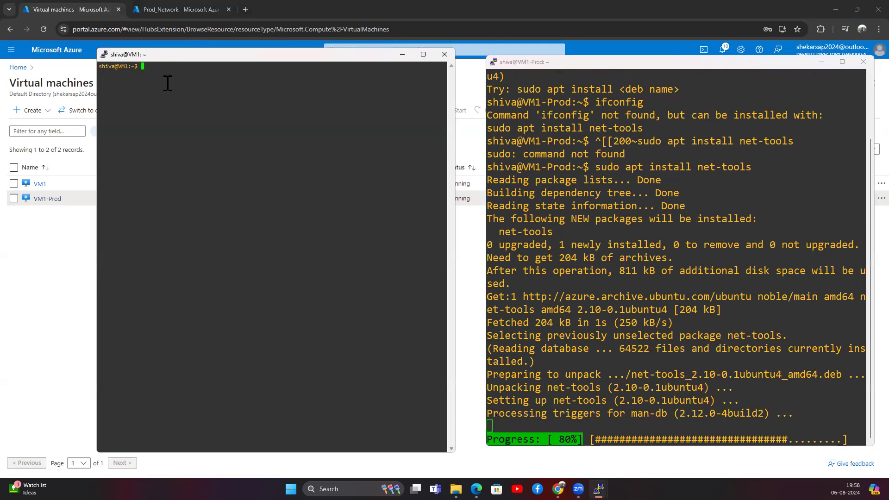
right_click(168, 83)
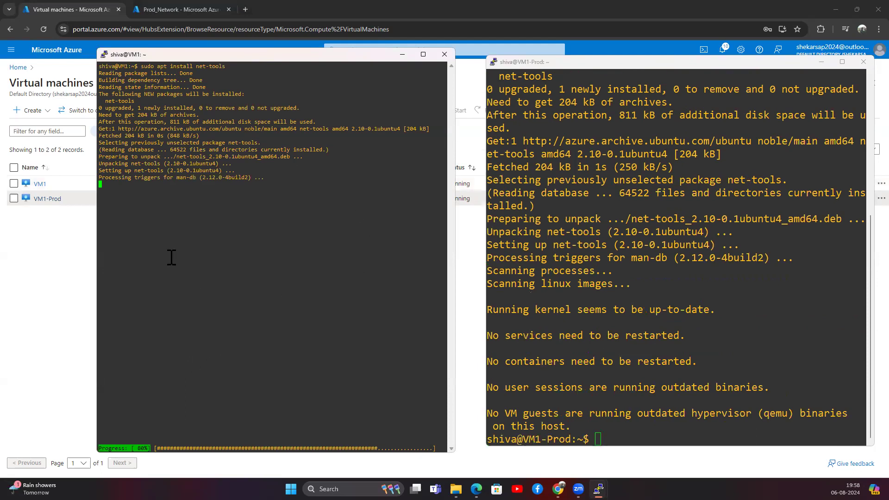
Clear VM1-Prod and run ifconfig, showing its address 172.16.0.4.
left_click(595, 439)
type("clear")
key("Return")
type("ifconfig")
key("Return")
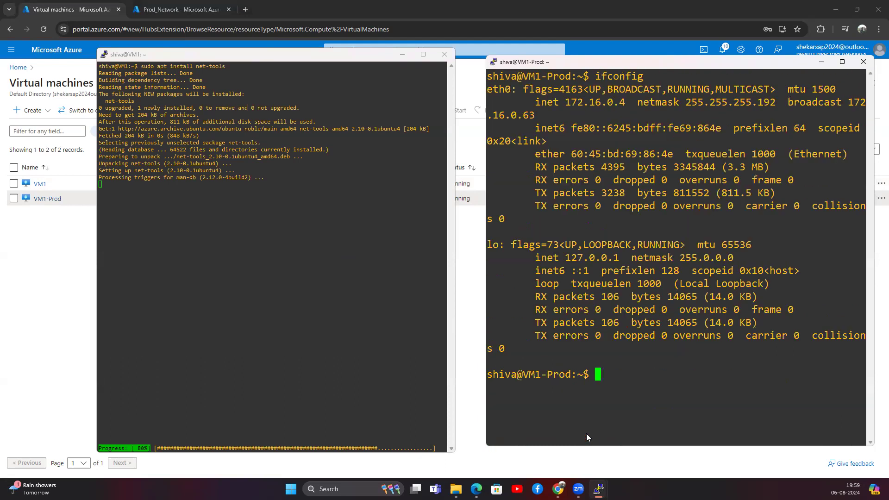
left_click_drag(564, 103, 625, 103)
key("super+c")
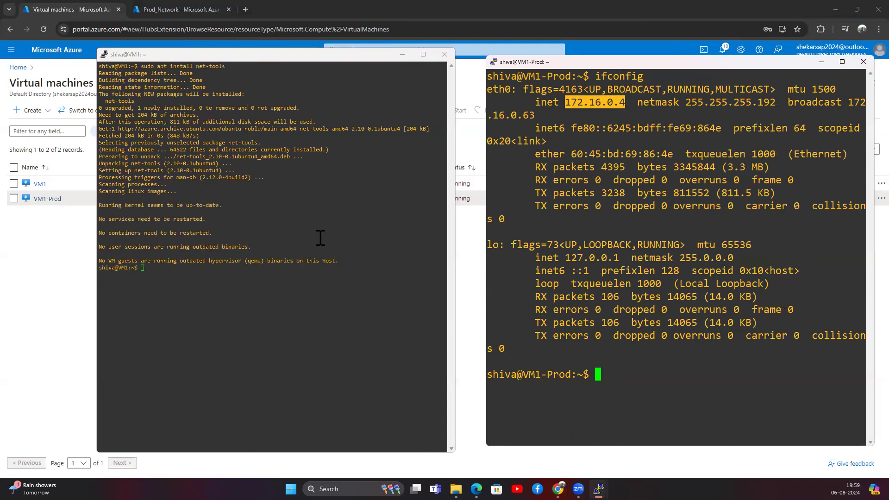
Clear VM1 and run ifconfig, showing its address 192.168.1.4.
left_click(180, 269)
type("clear")
key("Return")
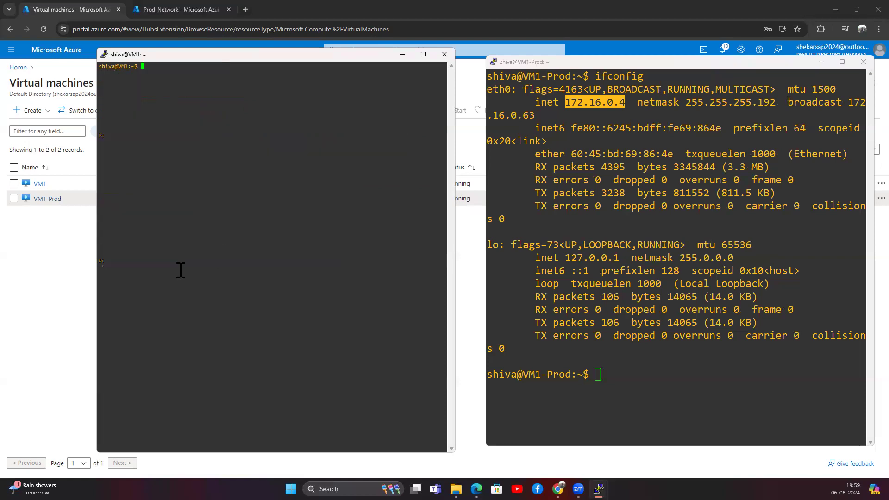
type("ifocnfig")
key("BackSpace")
key("BackSpace")
key("BackSpace")
key("BackSpace")
key("BackSpace")
key("BackSpace")
type("config")
key("Return")
left_click_drag(141, 80, 176, 79)
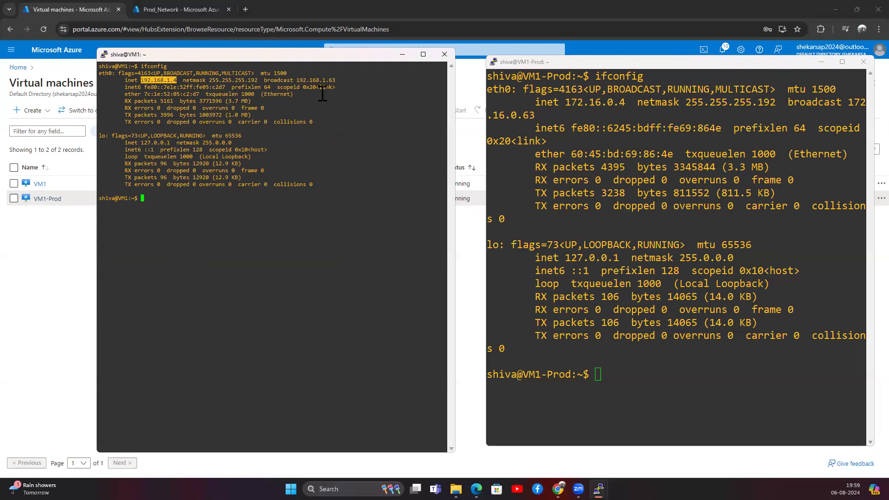
Copy 172.16.0.4 and start 'ping 172.16.0.4' from VM1.
double_click(594, 104)
right_click(594, 104)
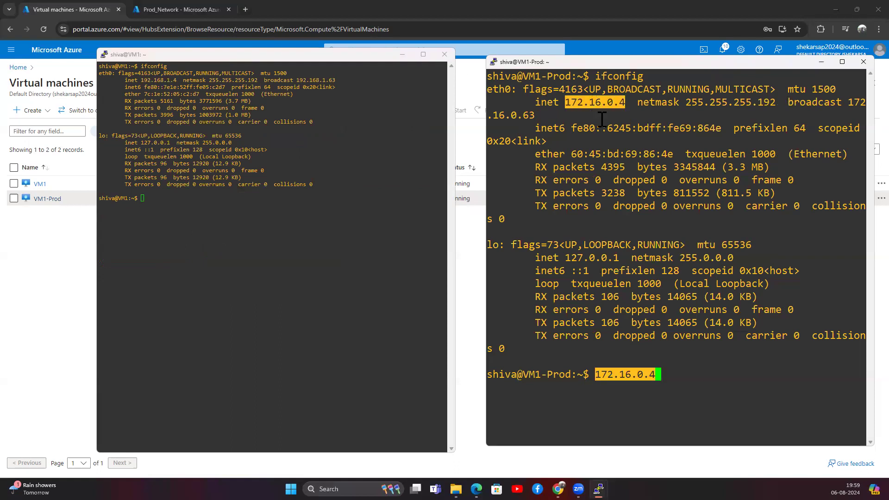
left_click(166, 204)
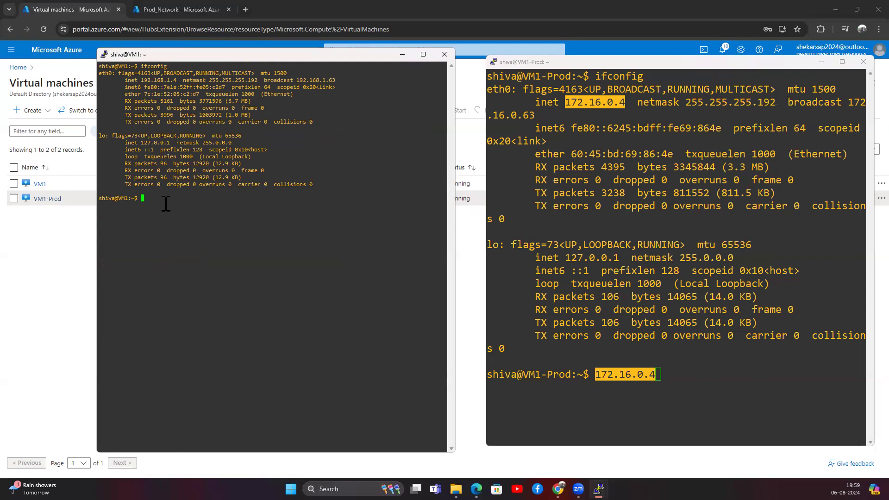
type("ping")
right_click(165, 204)
key("Left")
key("Left")
key("Left")
key("Left")
key("Left")
key("Left")
key("Left")
key("Left")
key("Left")
key("Left")
key("Left")
key("Right")
key("Right")
key("BackSpace")
key("BackSpace")
key("BackSpace")
key("BackSpace")
key("BackSpace")
key("BackSpace")
key("BackSpace")
key("Return")
Erase the pasted address from VM1-Prod's prompt and minimize the VM1 terminal.
left_click(613, 375)
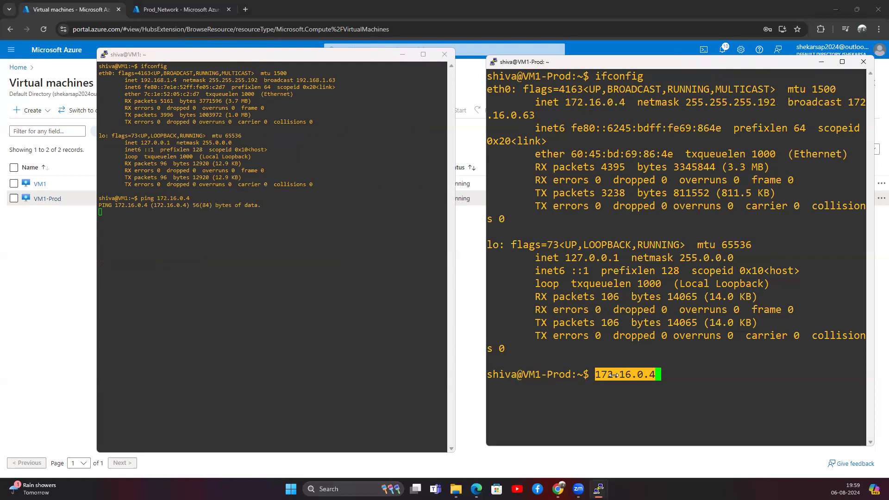
key("Home")
key("Delete")
key("Delete")
key("Delete")
key("Delete")
key("Delete")
key("Delete")
key("Delete")
key("Delete")
key("Delete")
key("Delete")
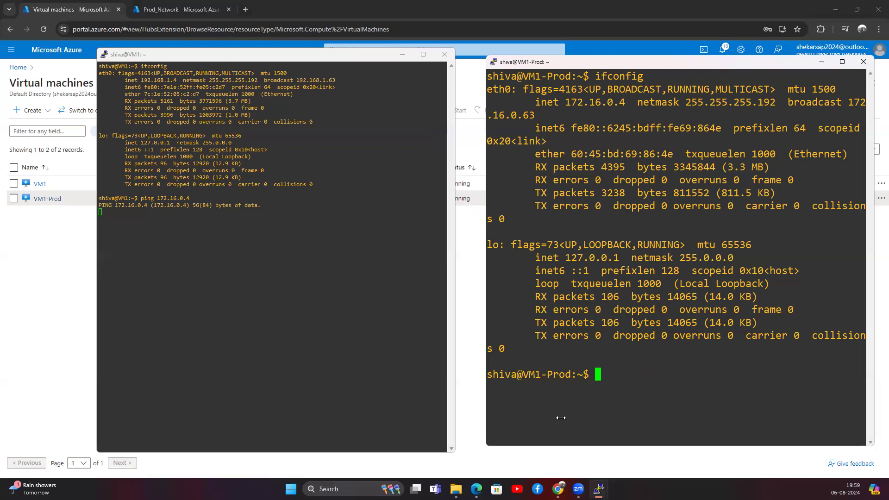
left_click(206, 229)
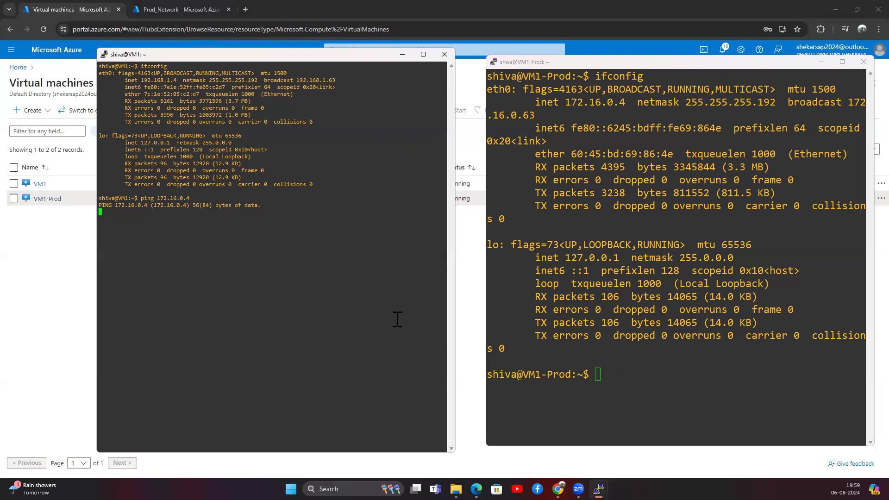
left_click(402, 54)
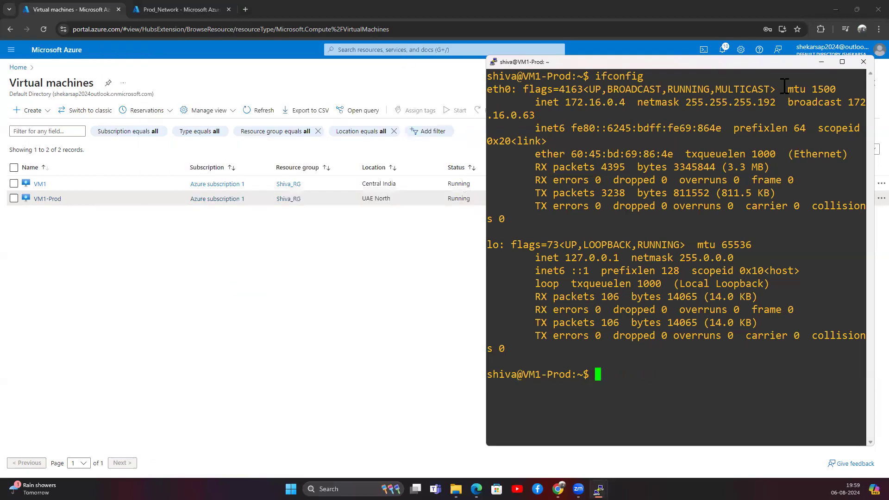
left_click_drag(820, 64, 661, 120)
Hide the PuTTY terminal, go to Dev_Network's Peerings page and start adding a peering.
left_click(772, 127)
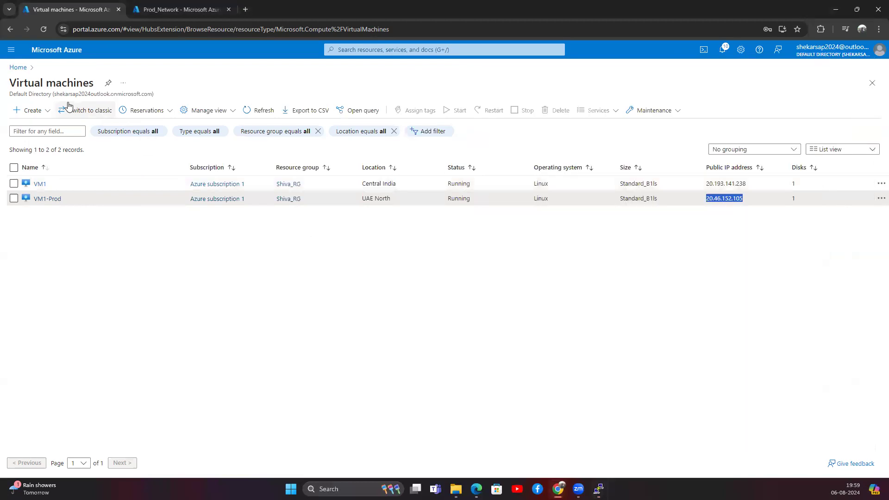
left_click(18, 67)
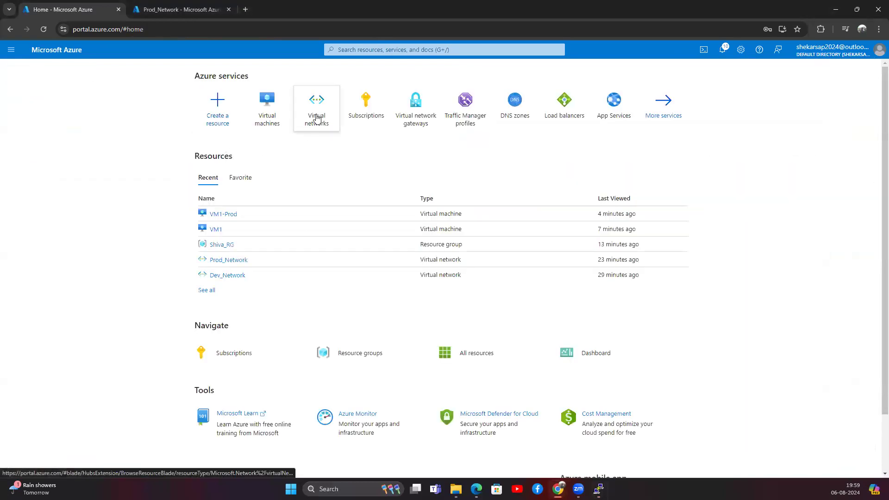
left_click(314, 116)
left_click(46, 185)
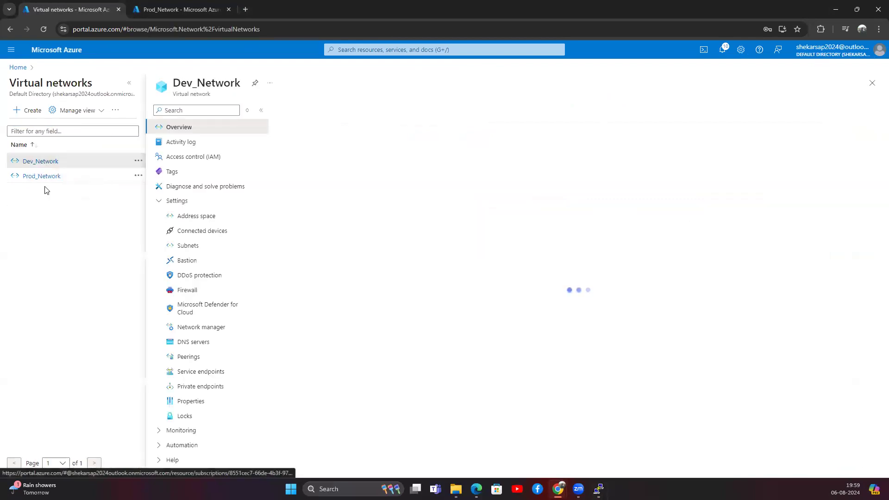
left_click(185, 358)
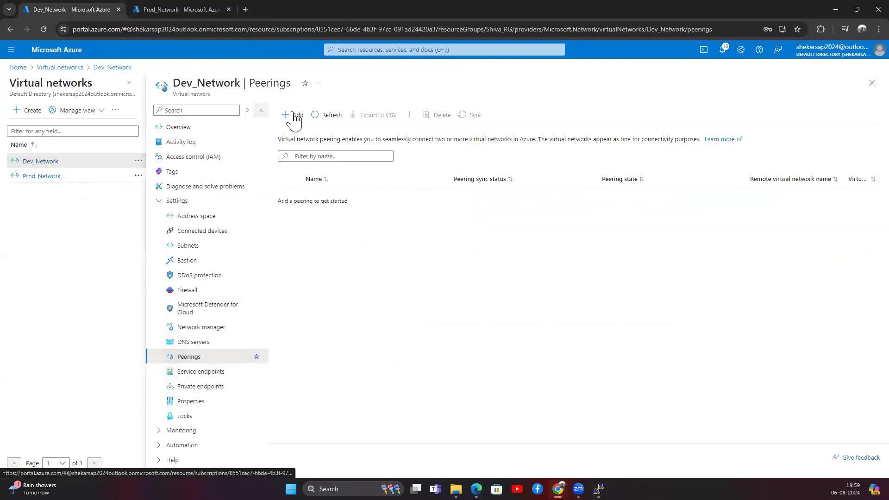
left_click(296, 115)
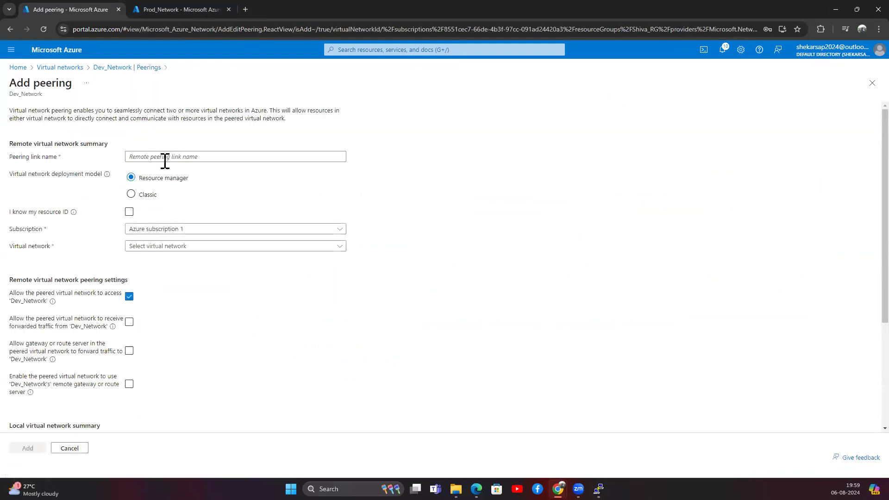
Name the remote peering link dev-prod and choose Prod_Network as the virtual network.
left_click(170, 157)
type("dev-prod")
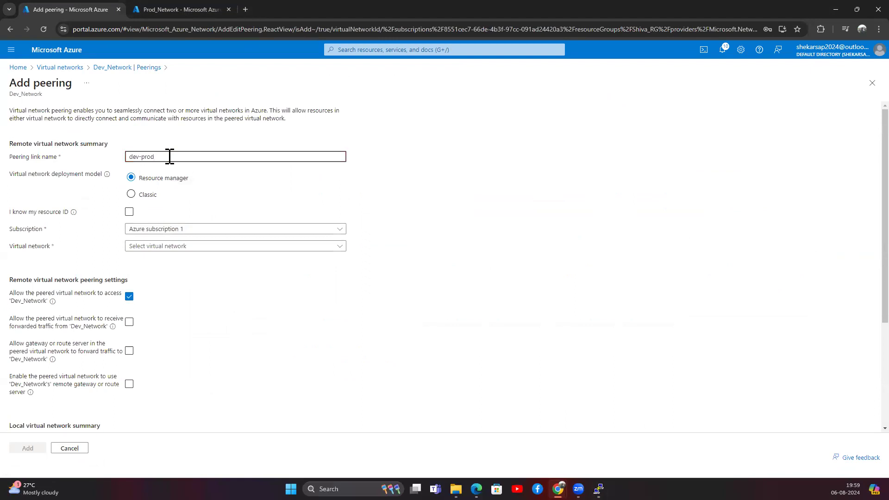
left_click(197, 247)
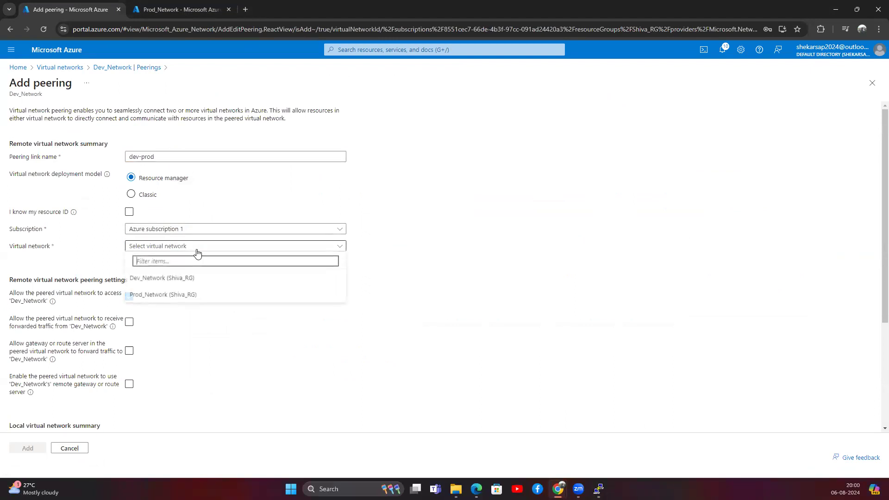
left_click(163, 280)
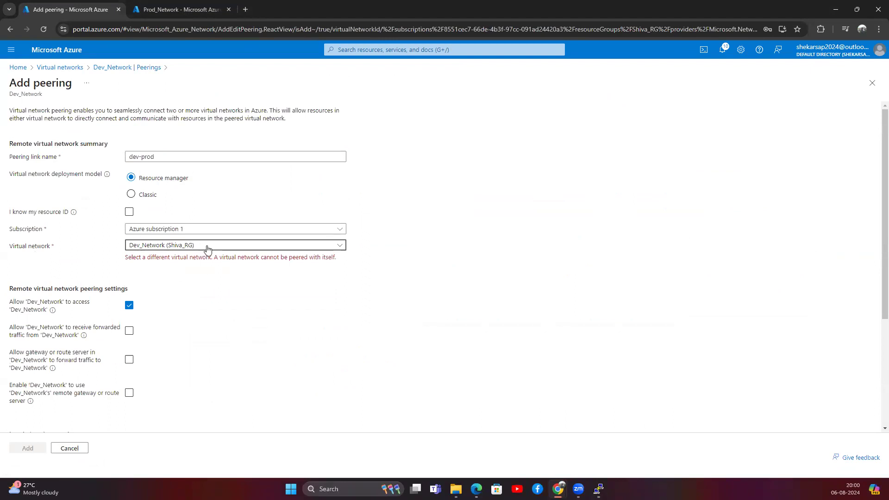
left_click(196, 246)
left_click(175, 300)
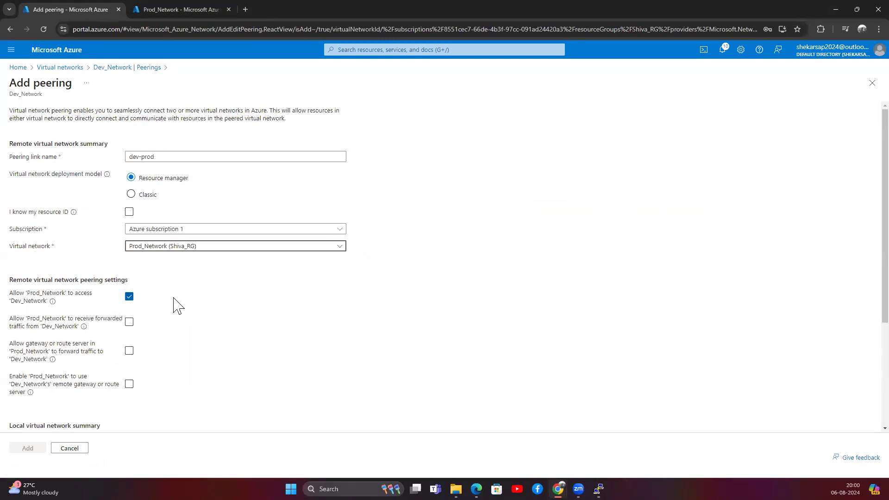
scroll(179, 337, "down", 2)
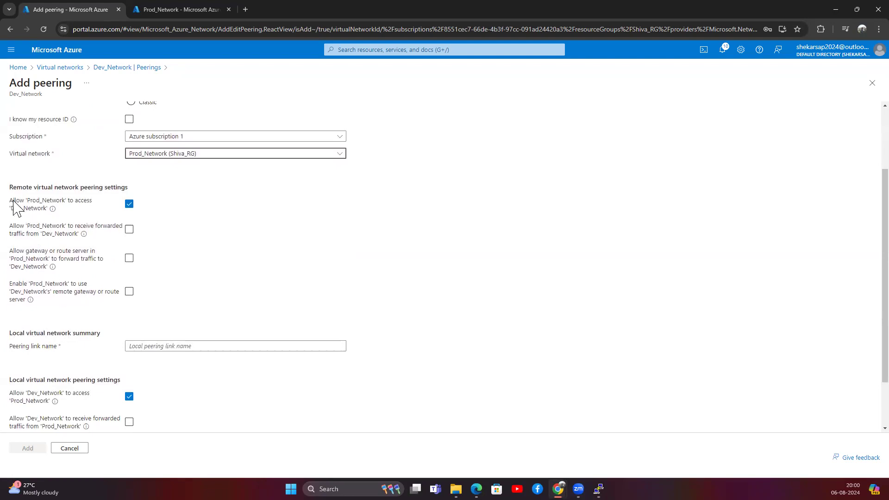
left_click_drag(13, 201, 95, 205)
left_click(170, 190)
scroll(170, 191, "up", 2)
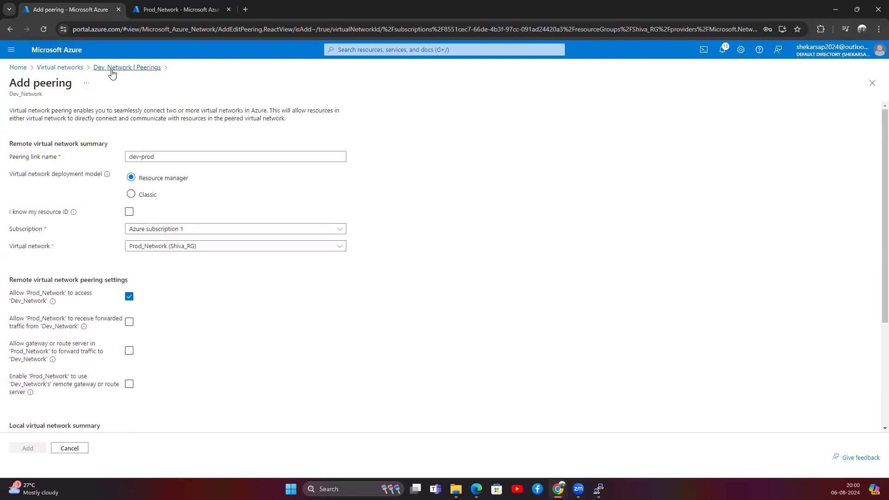
left_click_drag(47, 96, 13, 95)
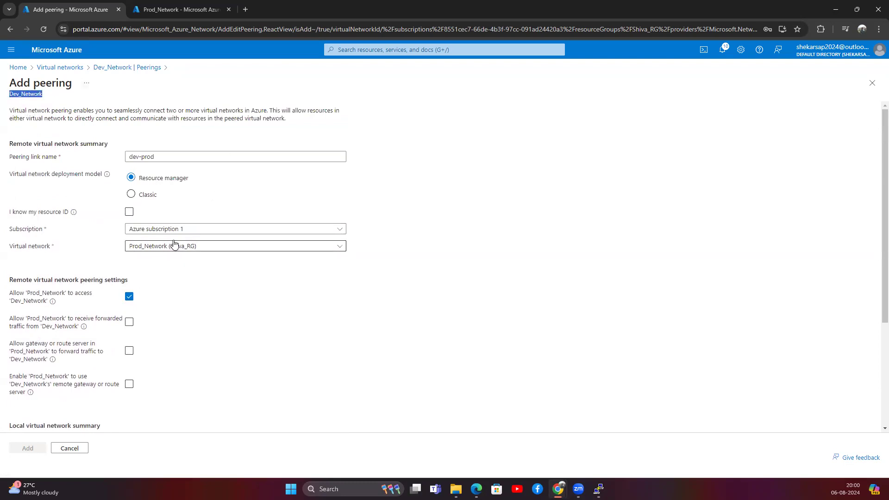
scroll(165, 304, "down", 2)
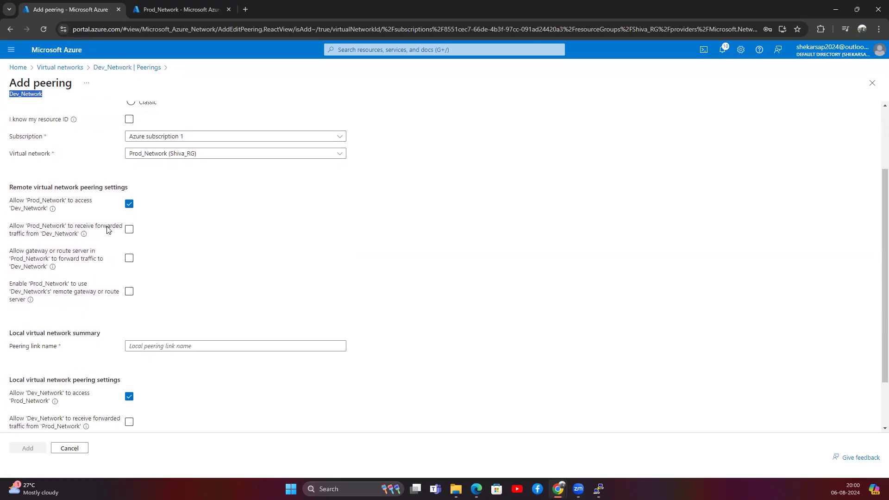
Allow forwarded traffic, name the local link prod-dev, and create the two-way peering.
left_click(130, 230)
left_click(170, 344)
scroll(89, 354, "down", 1)
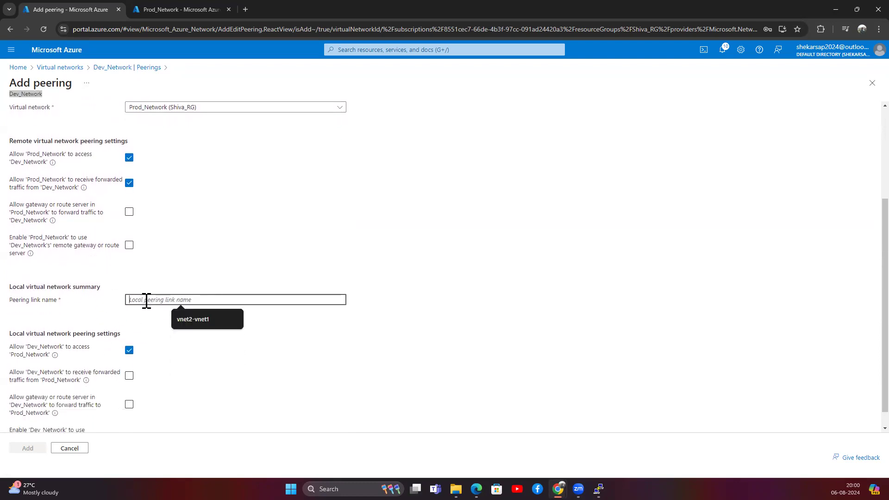
type("prod-dev")
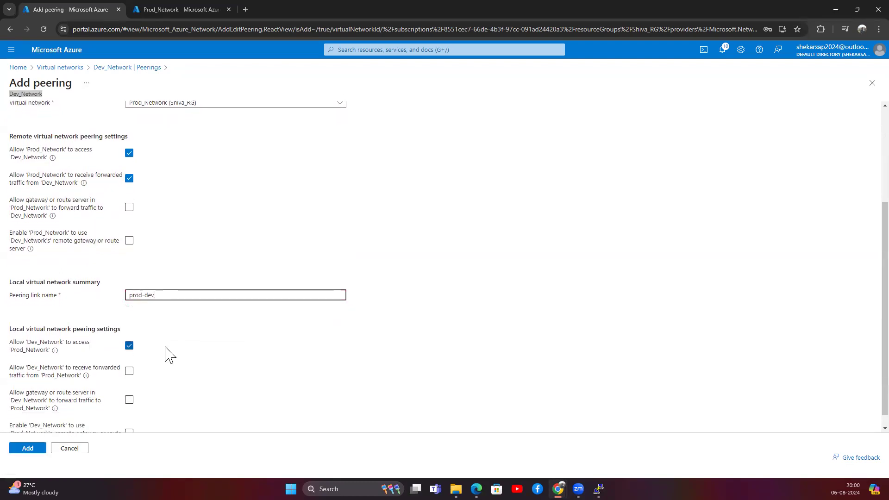
scroll(169, 355, "down", 1)
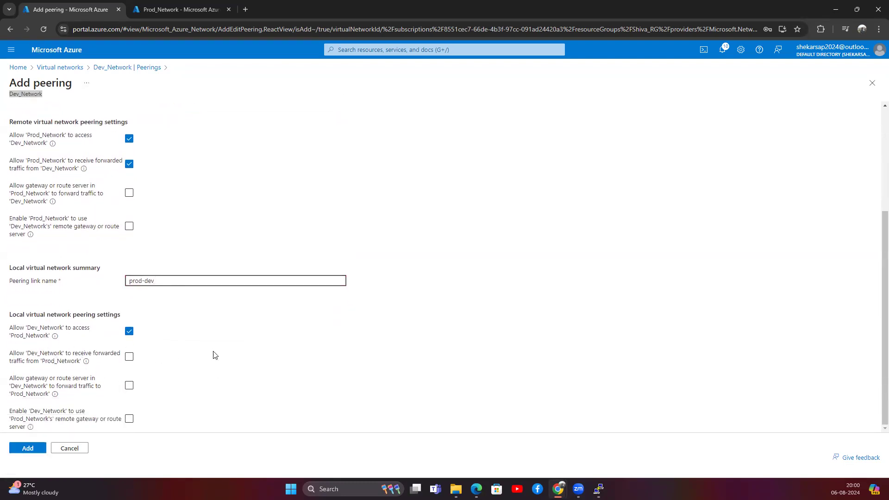
left_click_drag(12, 267, 94, 268)
left_click_drag(11, 281, 73, 290)
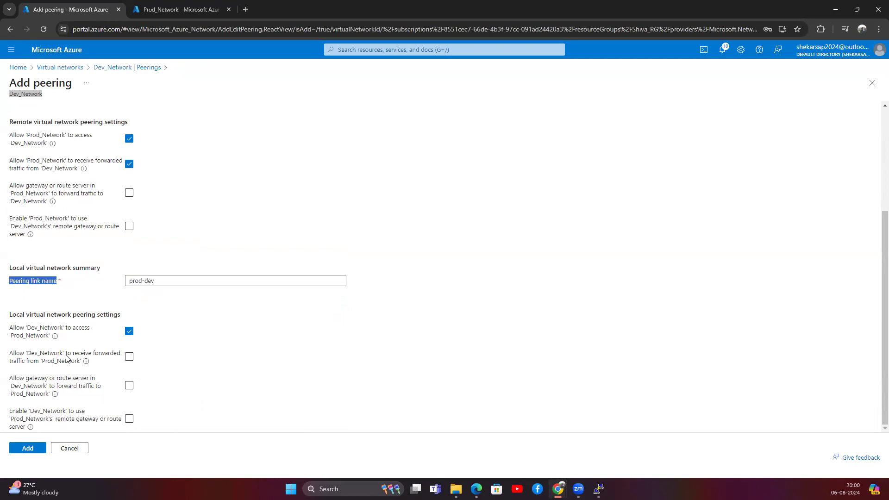
left_click(26, 448)
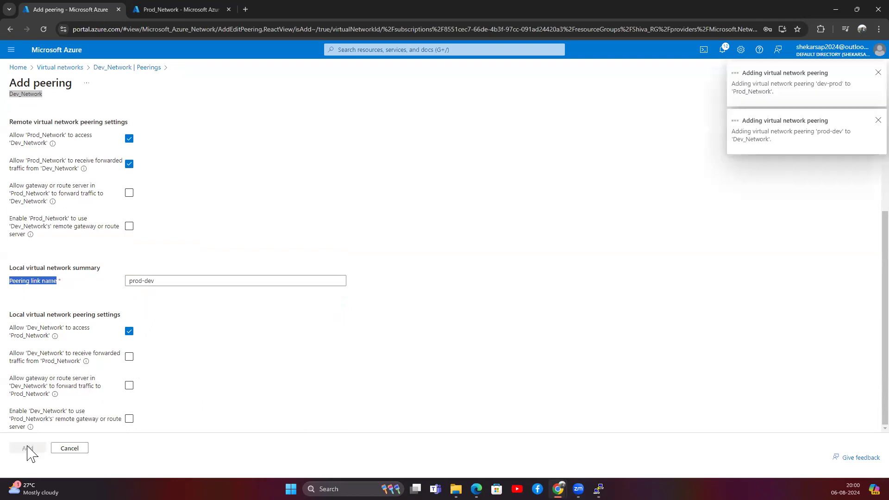
left_click(330, 49)
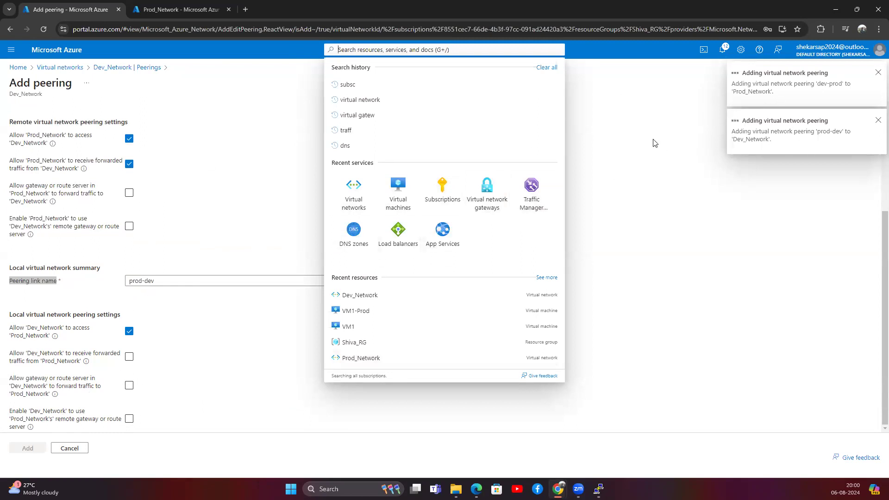
left_click(318, 104)
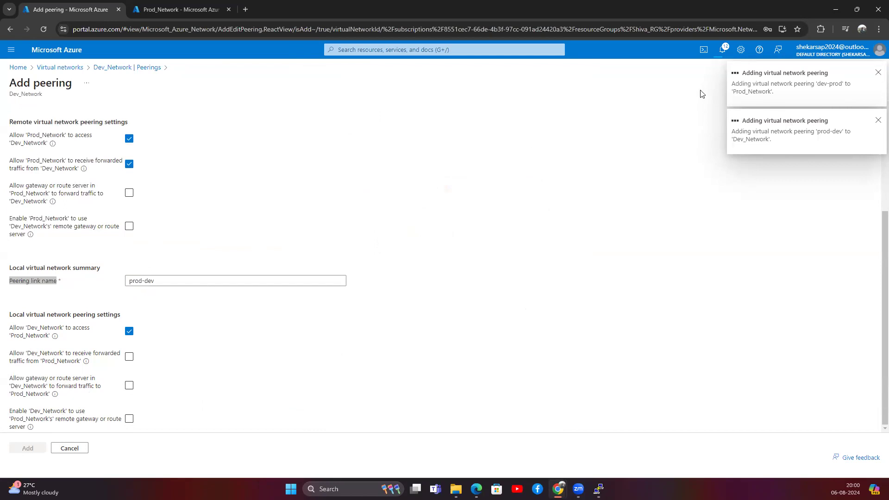
Copy VM1's IP 192.168.1.4 and ping it from the VM1-Prod terminal.
mouse_move(598, 489)
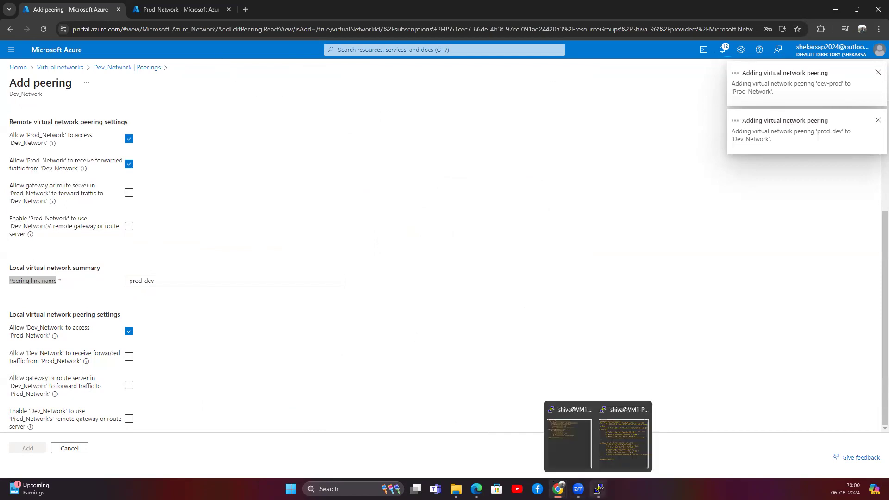
left_click(564, 446)
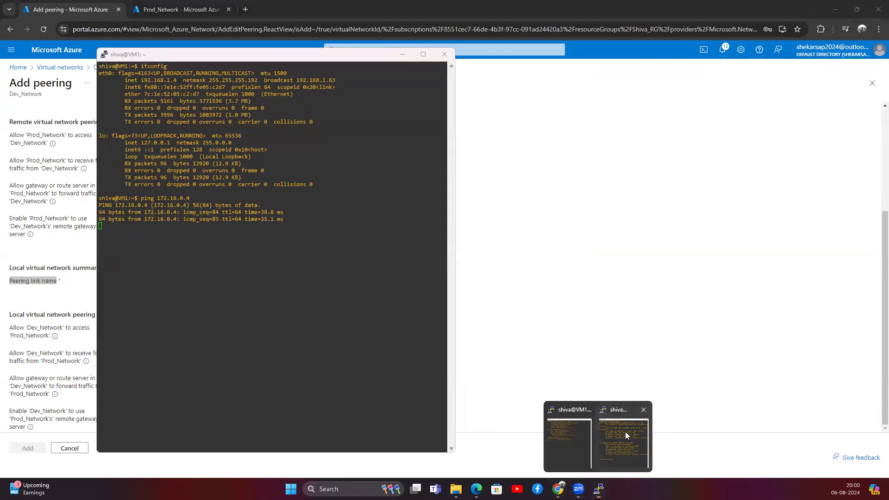
left_click(625, 431)
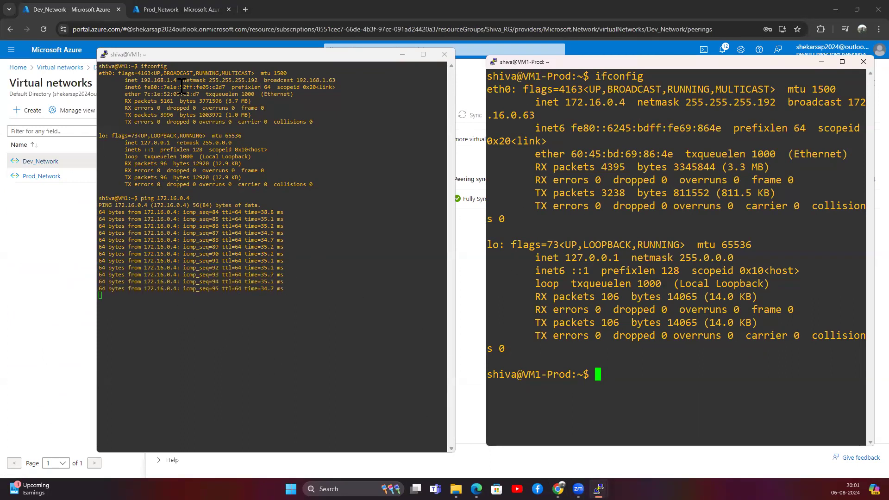
double_click(159, 81)
key("super+c")
left_click(611, 372)
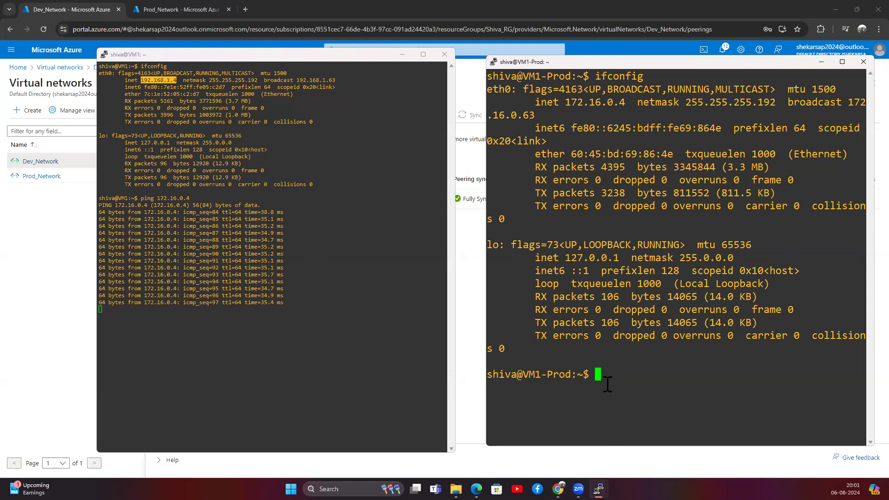
right_click(612, 374)
key("Left")
key("Left")
key("Left")
key("Left")
key("Left")
key("Left")
key("Left")
key("Left")
key("Left")
key("Left")
key("Left")
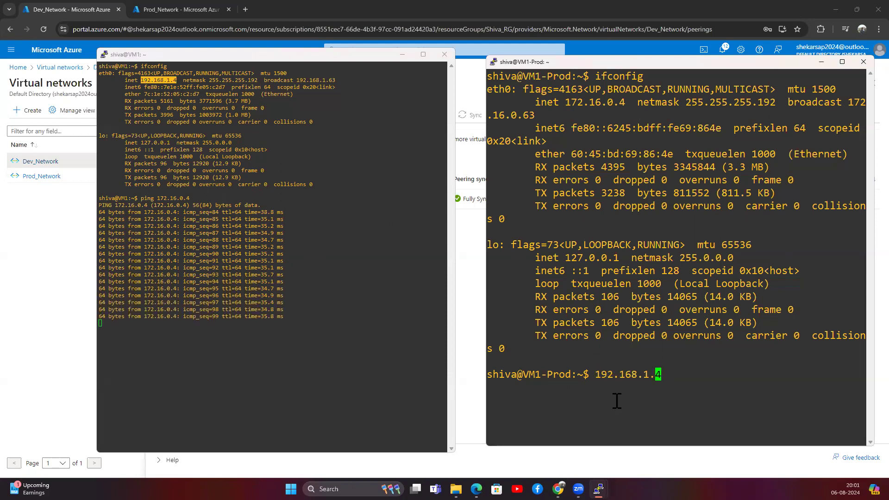
type("pinf")
key("BackSpace")
type("g")
key("Return")
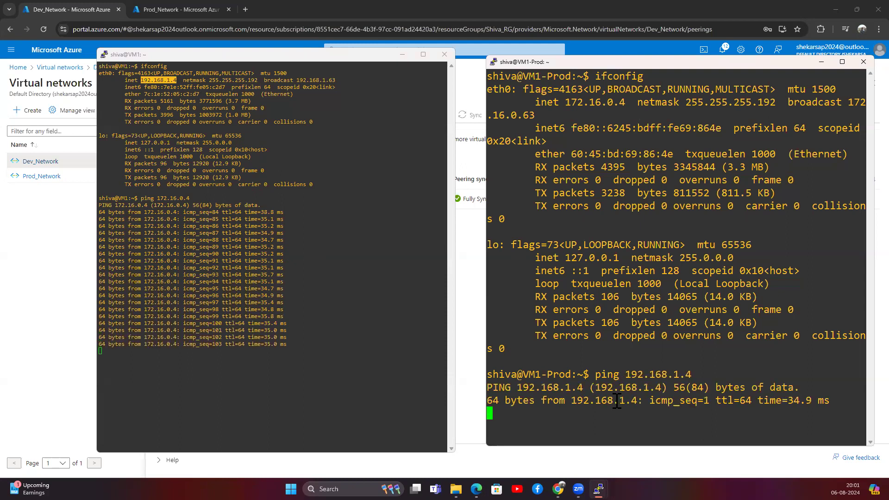
Stop the pings on VM1 and VM1-Prod, clear VM1-Prod's screen, and minimize VM1's terminal.
left_click(241, 285)
key("ctrl+c")
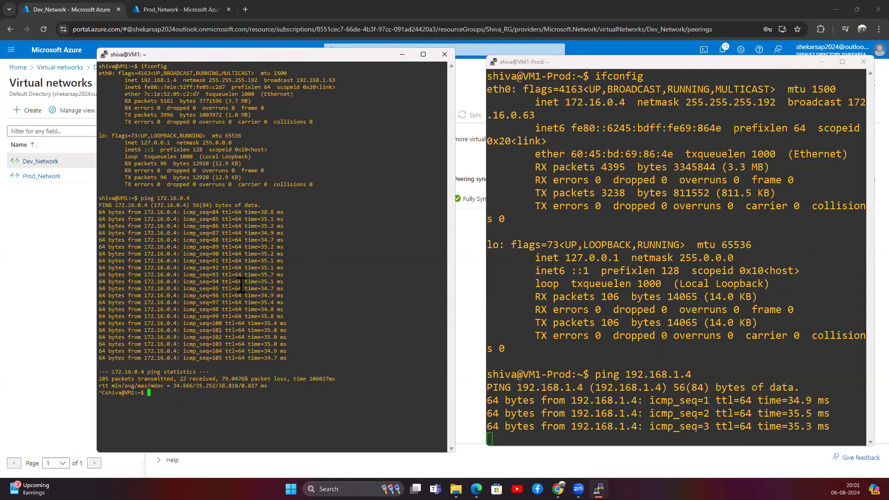
key("ctrl+c")
left_click(576, 436)
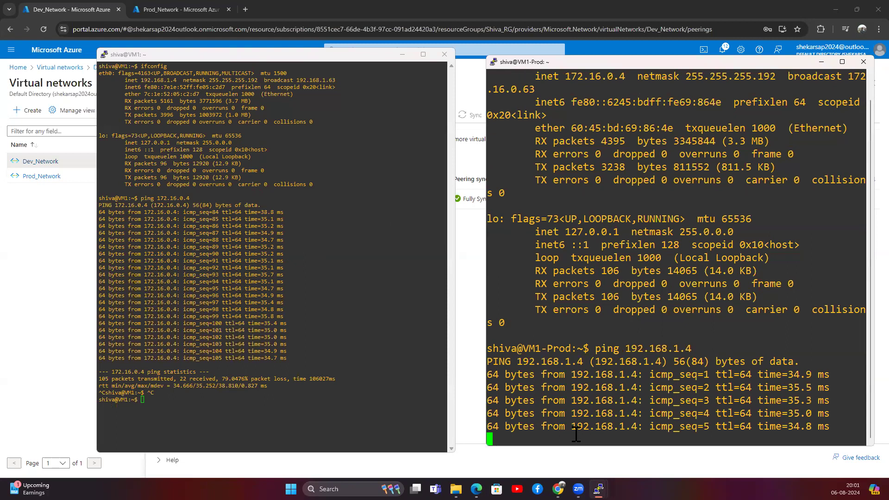
key("ctrl+c")
key("ctrl+c")
key("ctrl+c")
key("ctrl+c")
type("clear")
key("Return")
left_click(236, 381)
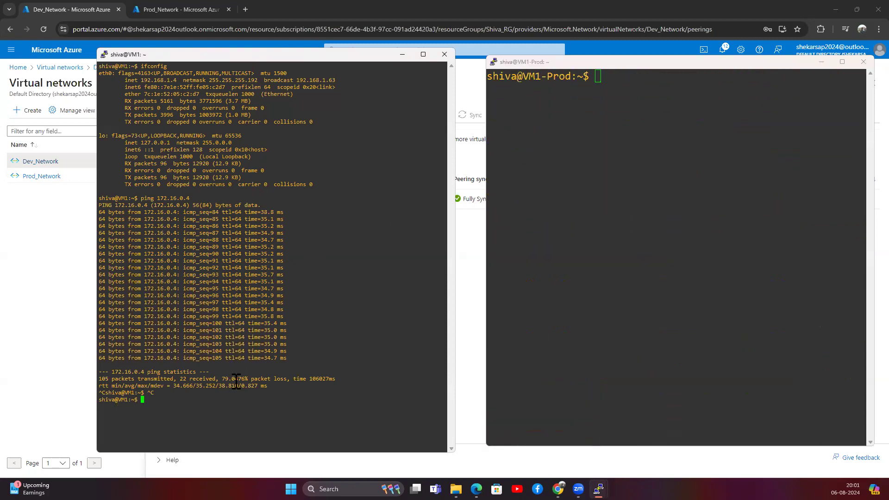
left_click(407, 56)
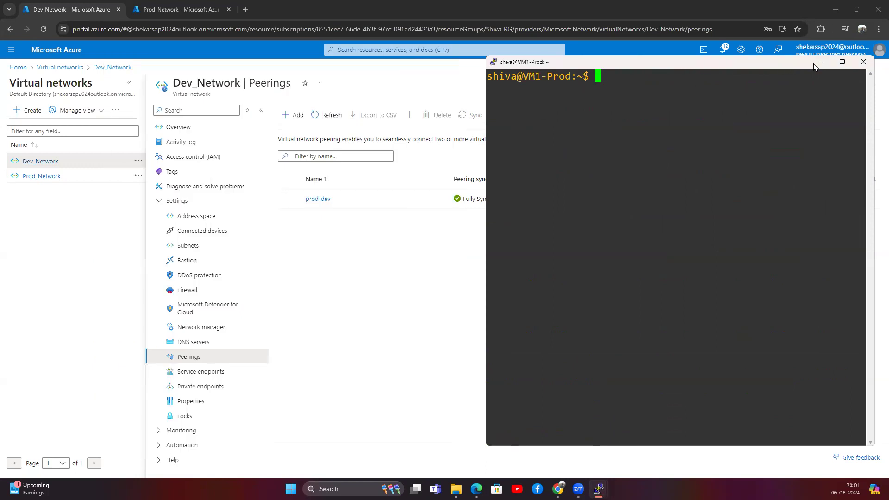
Search 'network watcher', open Network Watcher, and go to Monitoring > Topology.
left_click(818, 63)
left_click(392, 49)
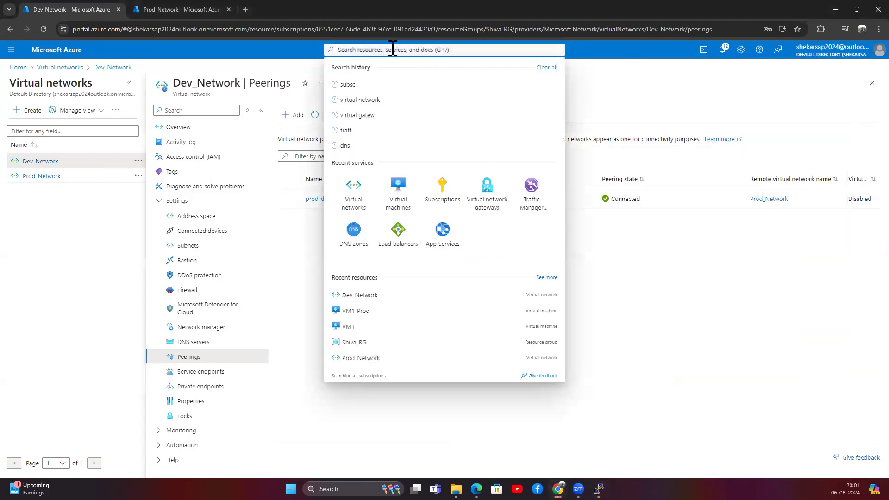
type("netewor")
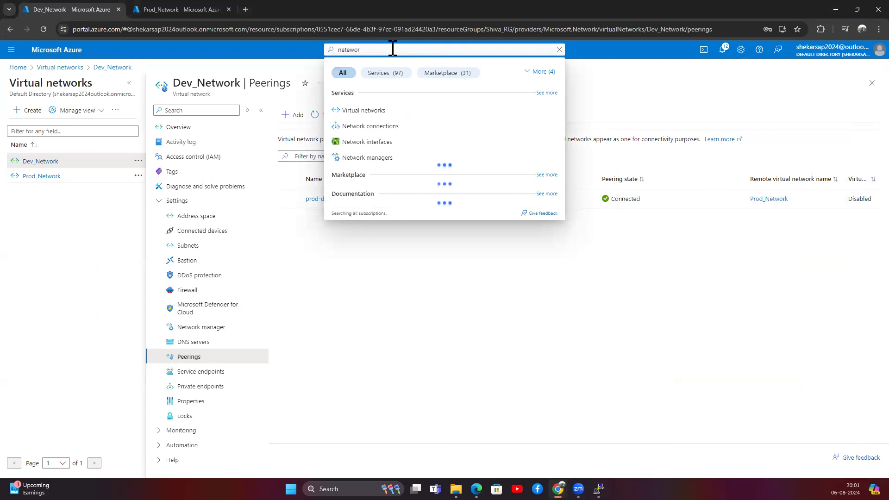
key("BackSpace")
key("BackSpace")
key("BackSpace")
key("BackSpace")
type("work watcher")
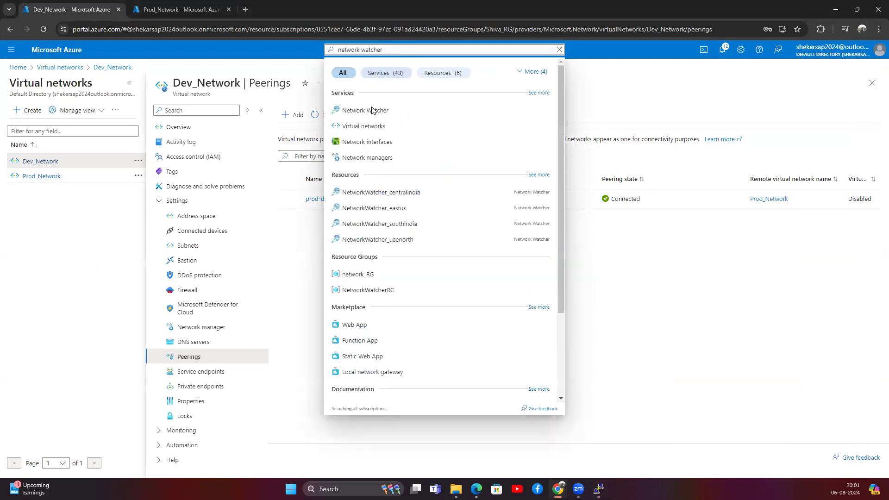
left_click(372, 111)
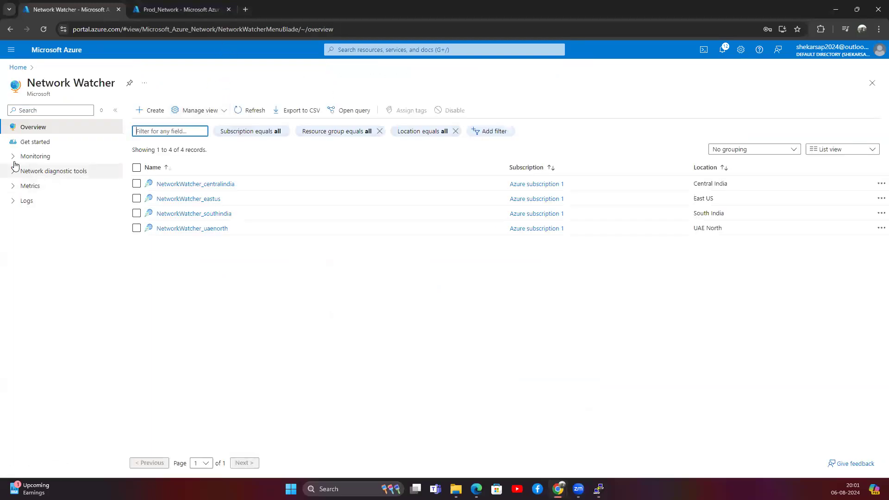
left_click(14, 158)
left_click(12, 215)
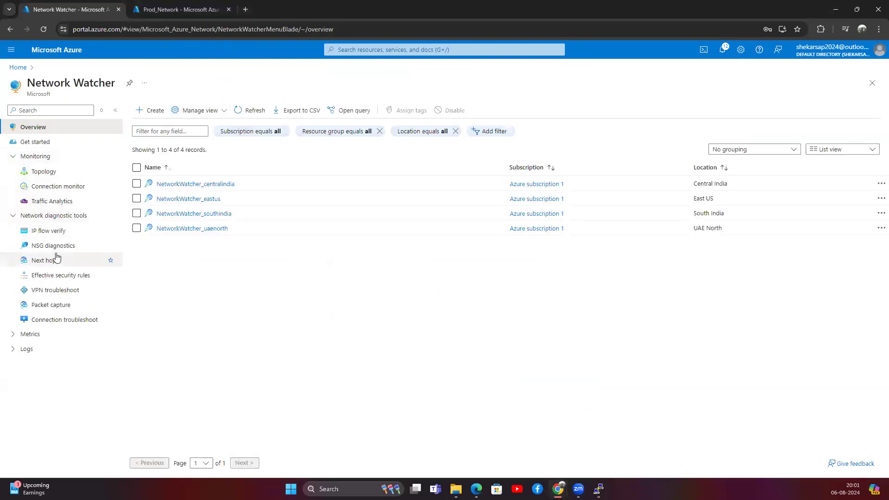
left_click(44, 171)
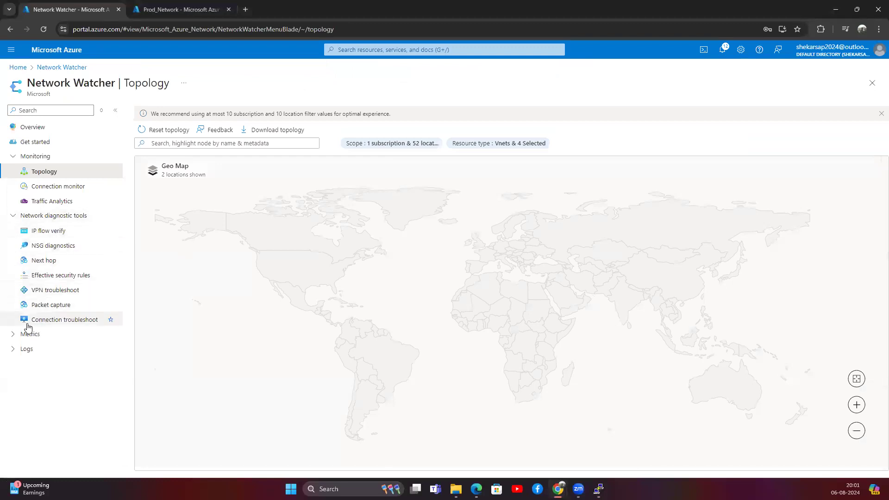
Open the topology scope panel and review the subscription and resource type filters without changing them.
left_click(10, 336)
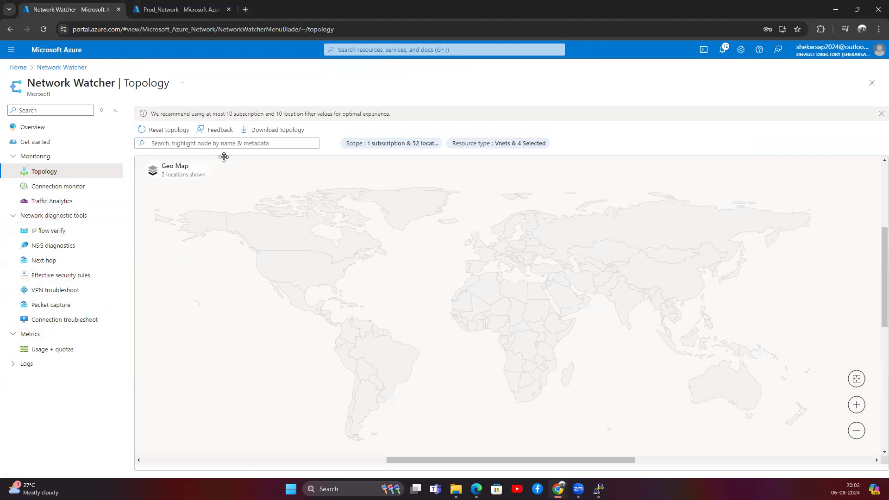
left_click(231, 144)
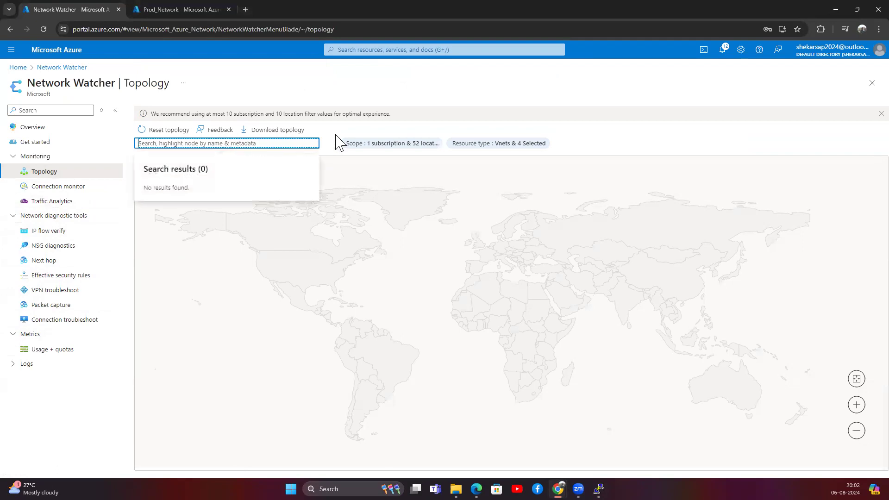
left_click(380, 145)
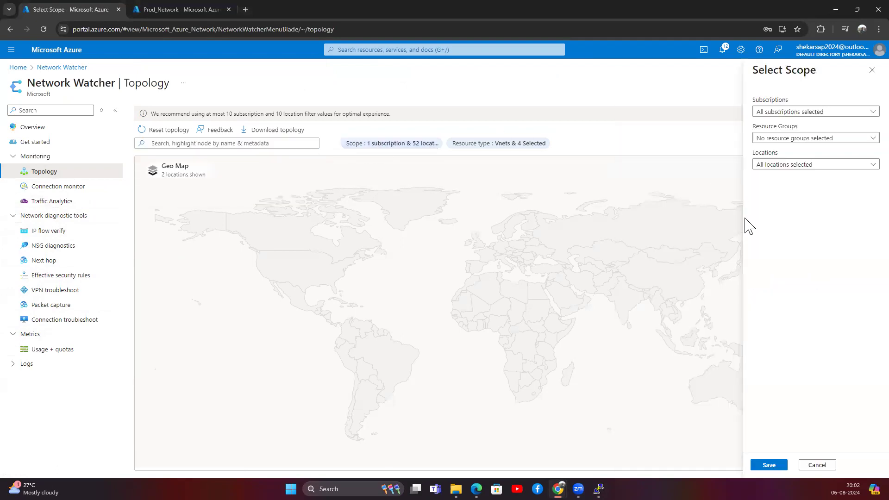
left_click(782, 112)
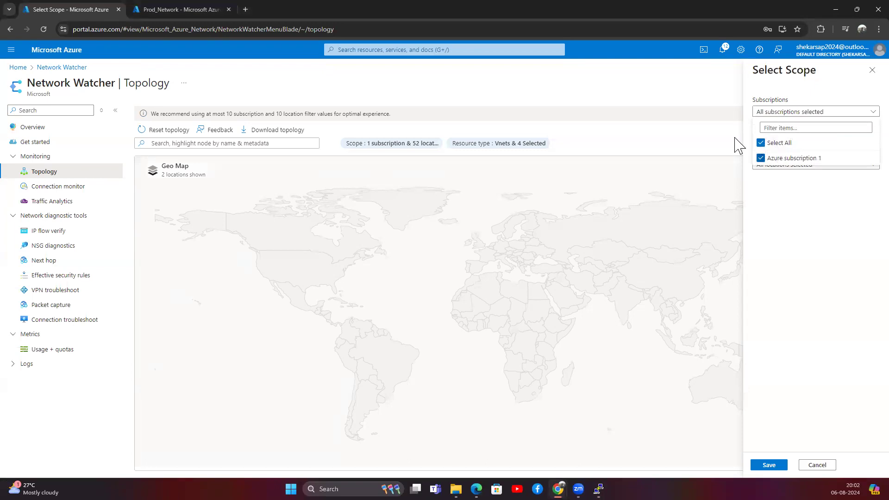
left_click(492, 147)
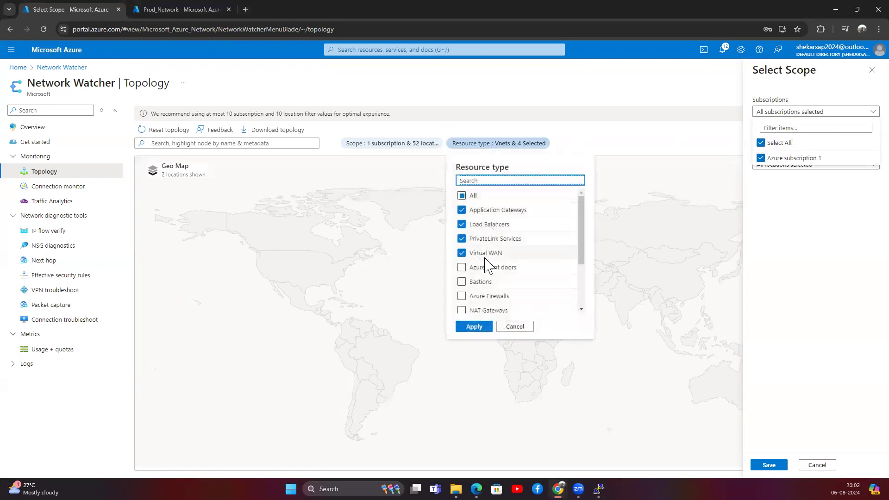
left_click(461, 197)
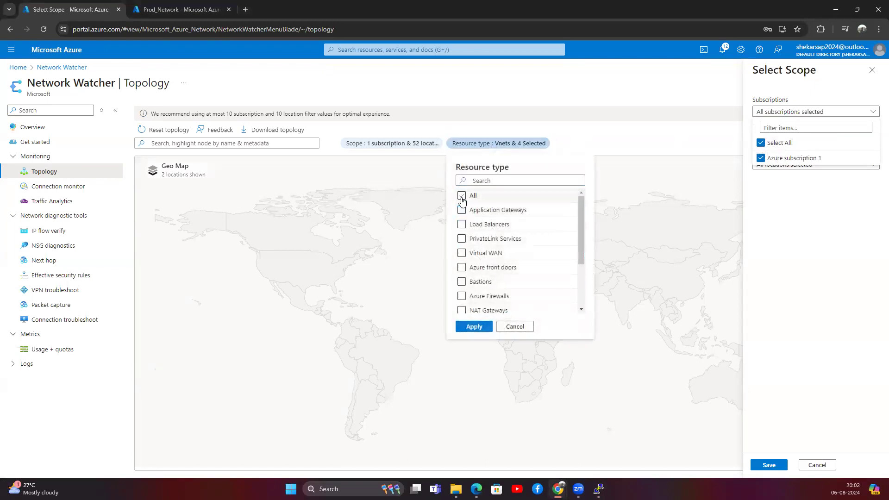
scroll(464, 294, "down", 3)
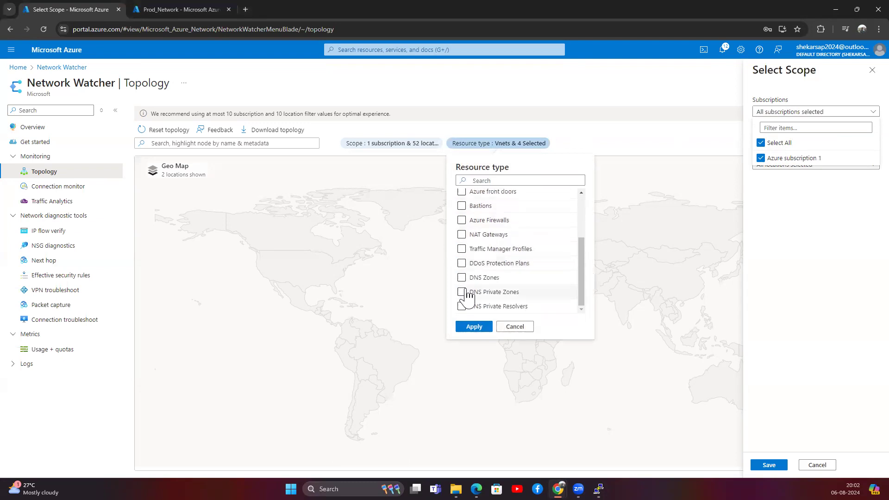
scroll(468, 297, "up", 3)
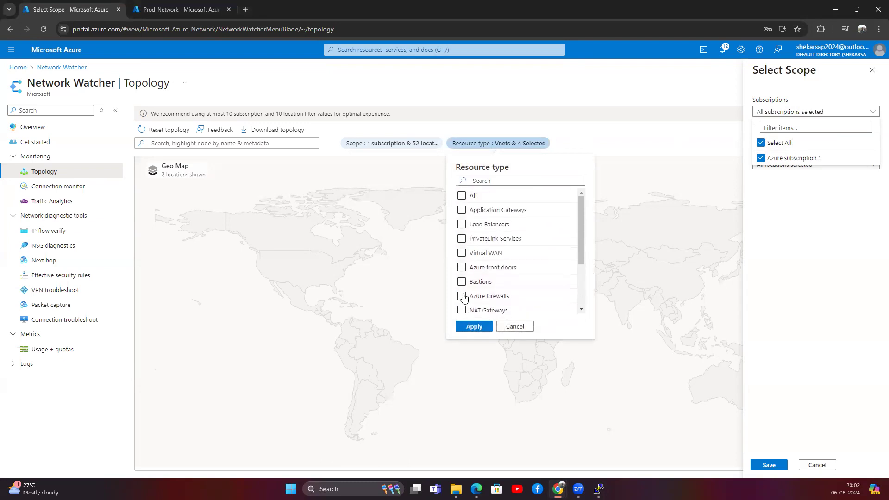
scroll(464, 297, "down", 3)
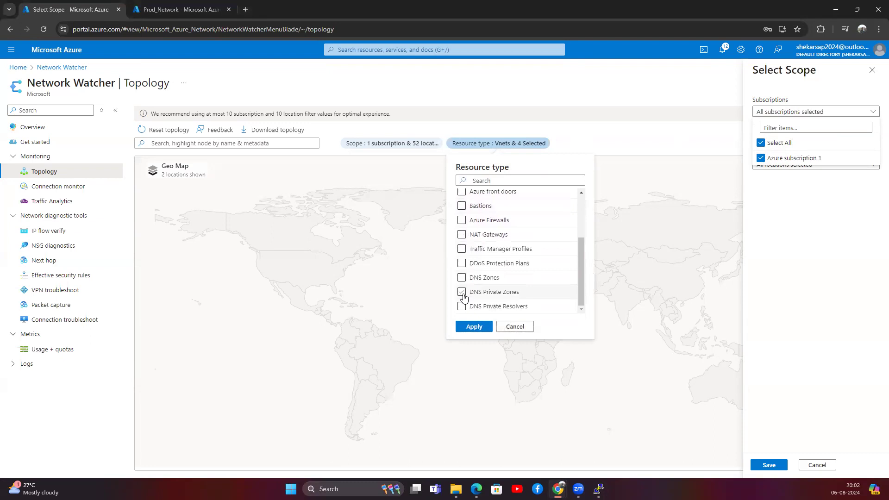
left_click(514, 326)
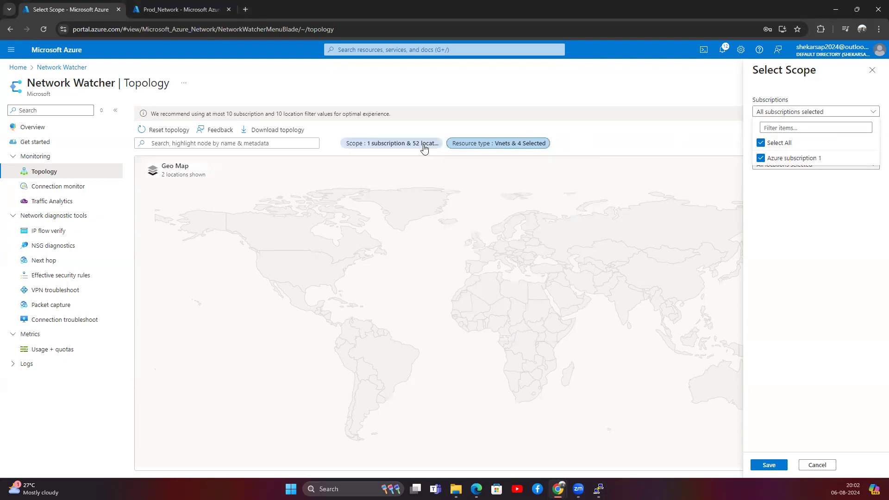
left_click(871, 111)
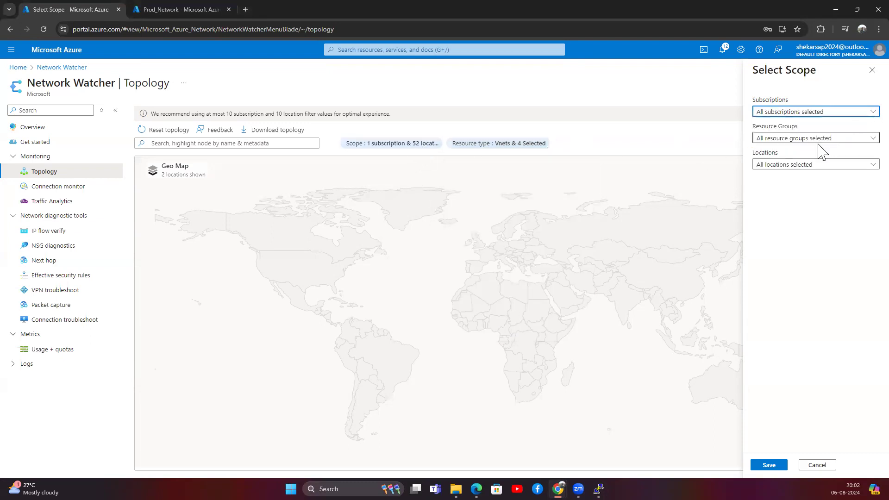
Limit the scope to two locations and only the Shiva_RG resource group.
left_click(787, 165)
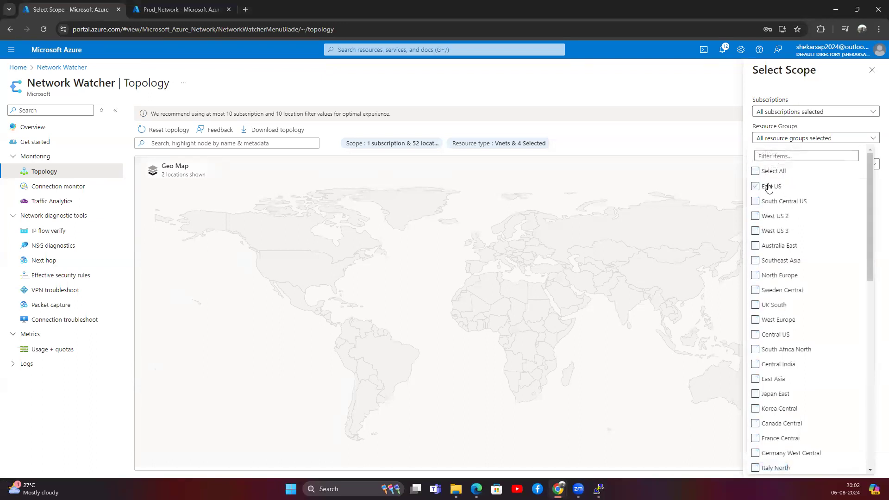
scroll(781, 384, "down", 1)
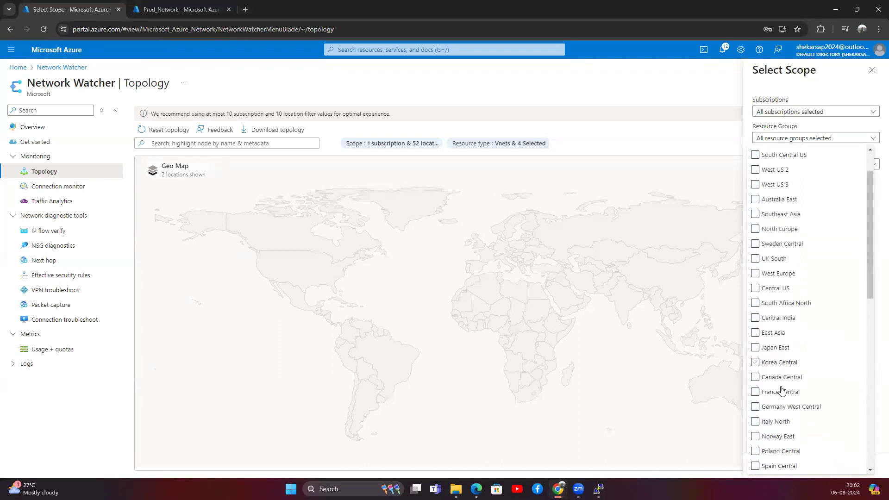
scroll(775, 322, "down", 5)
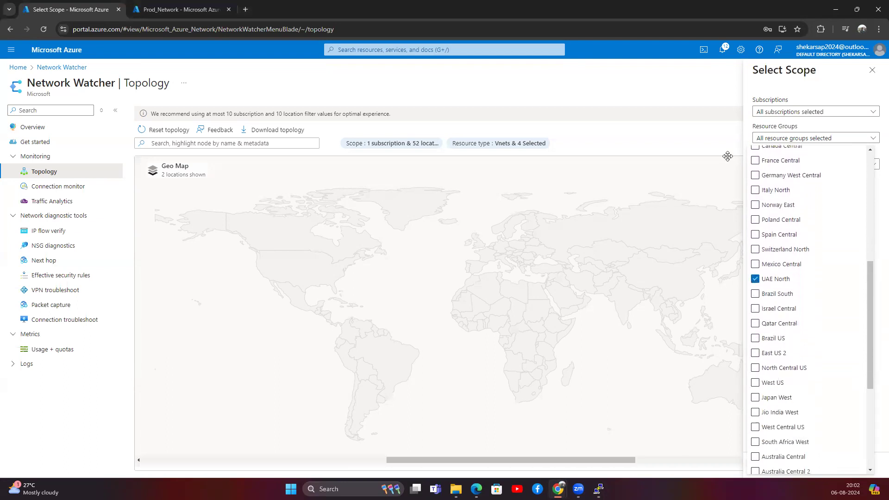
scroll(817, 380, "down", 4)
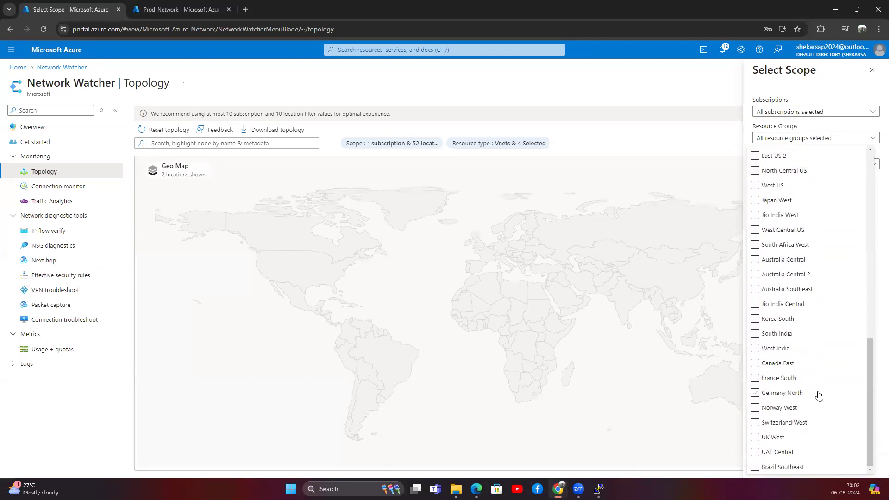
left_click(750, 136)
left_click(795, 139)
left_click(775, 169)
left_click(763, 230)
left_click(751, 151)
Reselect Azure subscription 1 in the subscriptions list and save the scope.
left_click(778, 114)
left_click(767, 144)
left_click(772, 158)
left_click(796, 252)
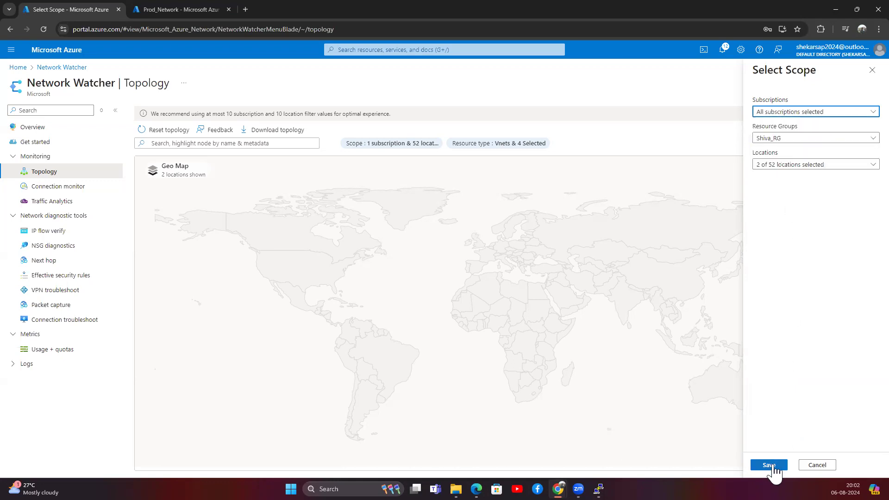
left_click(770, 465)
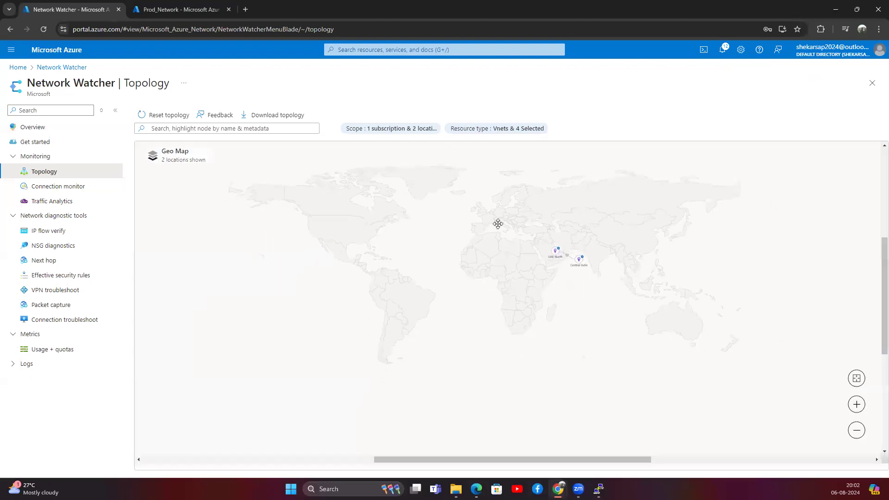
Drill from Central India into Dev_Network, expand Application_subnet, and open the VM1-ip node.
scroll(590, 262, "up", 2)
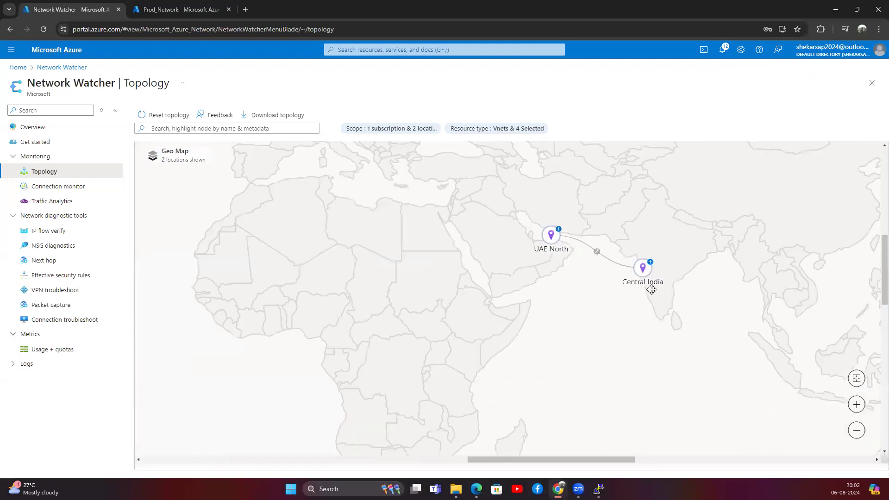
left_click(647, 268)
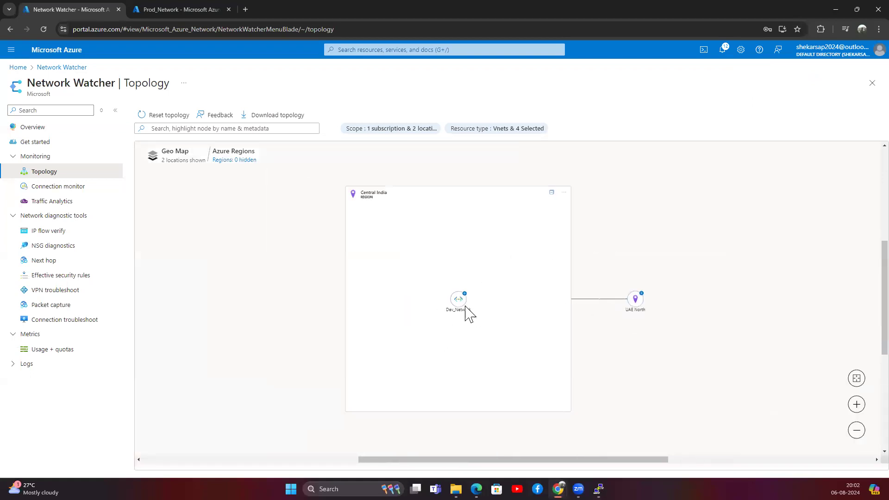
left_click(463, 300)
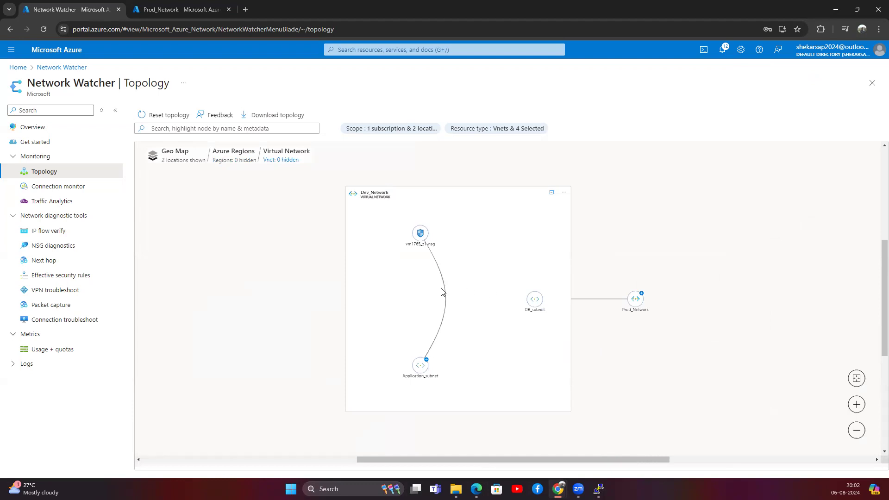
left_click(426, 360)
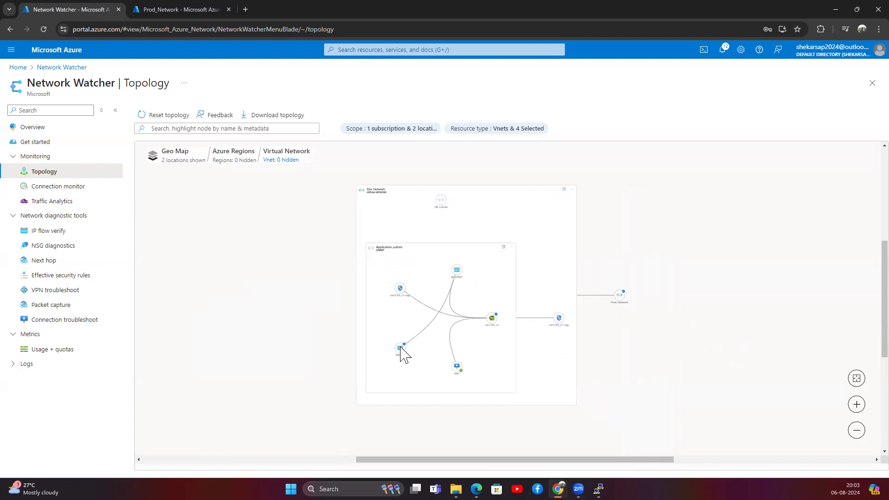
left_click(402, 351)
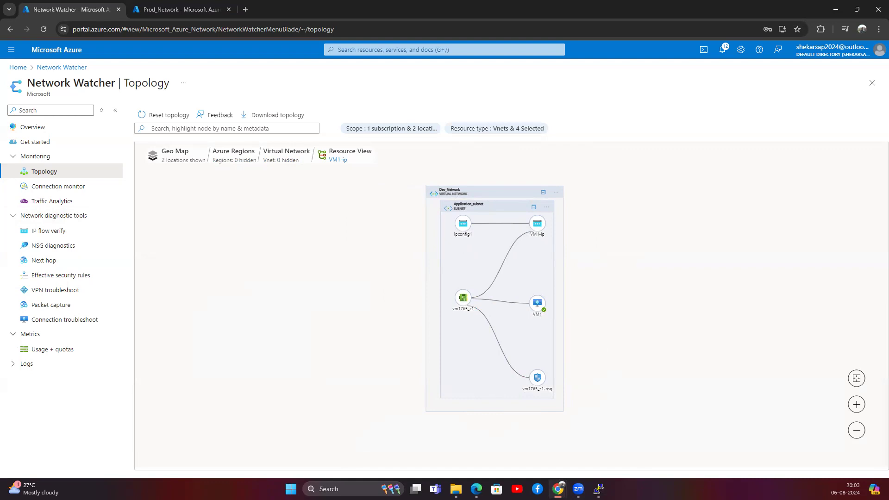
Inspect the Application_subnet options menu in the topology view.
left_click_drag(59, 87, 119, 83)
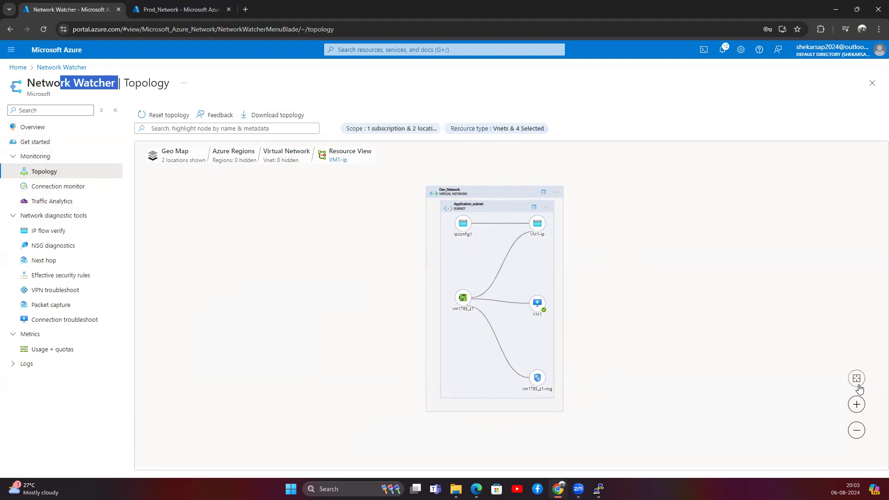
left_click_drag(353, 460, 387, 459)
left_click(473, 206)
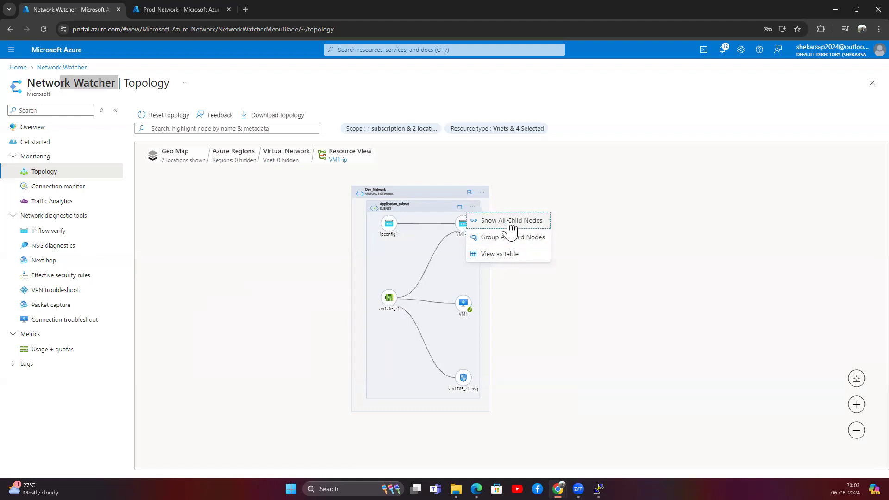
left_click(507, 221)
left_click(472, 206)
left_click(479, 253)
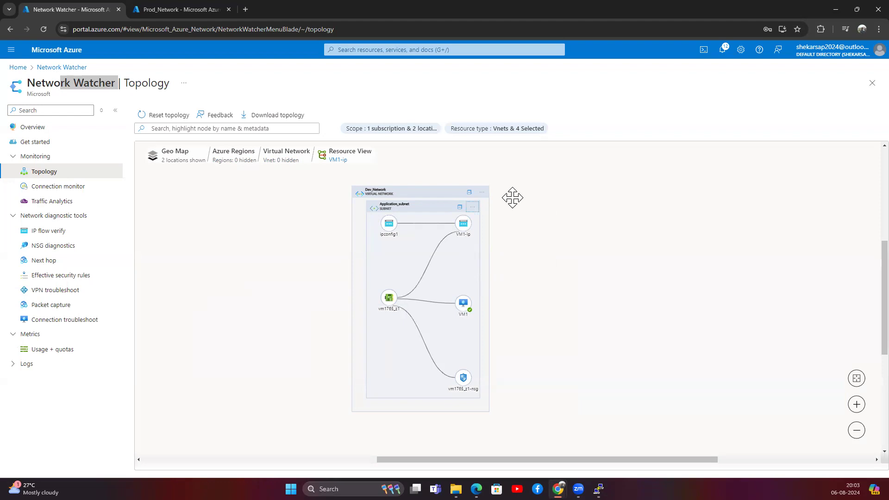
scroll(362, 232, "down", 1)
scroll(412, 246, "down", 1)
scroll(410, 247, "up", 2)
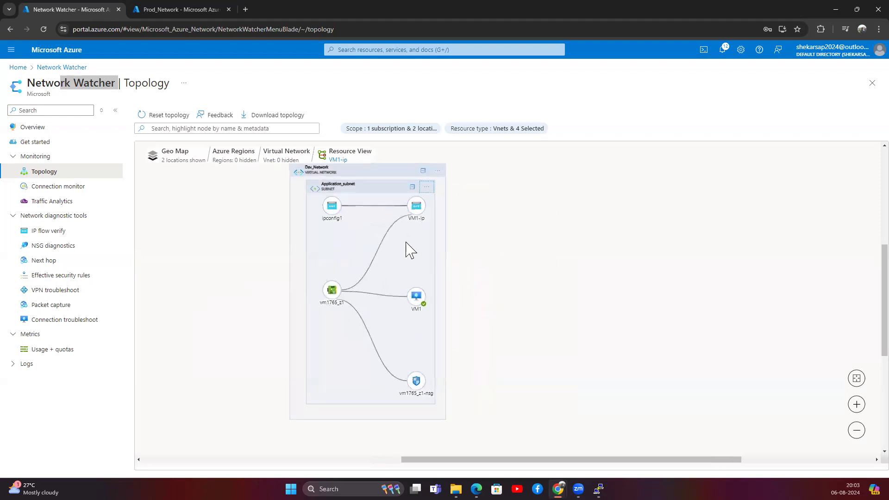
scroll(371, 255, "up", 1)
scroll(315, 209, "up", 1)
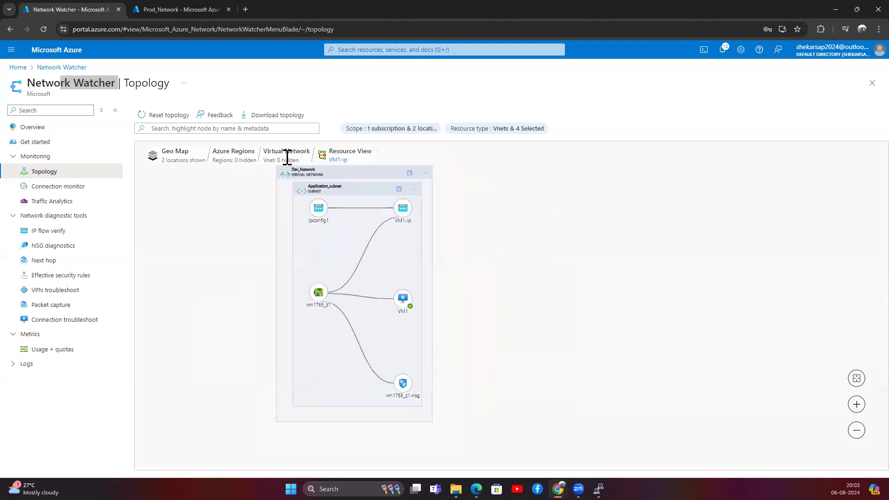
Return the topology to the Dev_Network level and view DB_subnet's details.
left_click(287, 153)
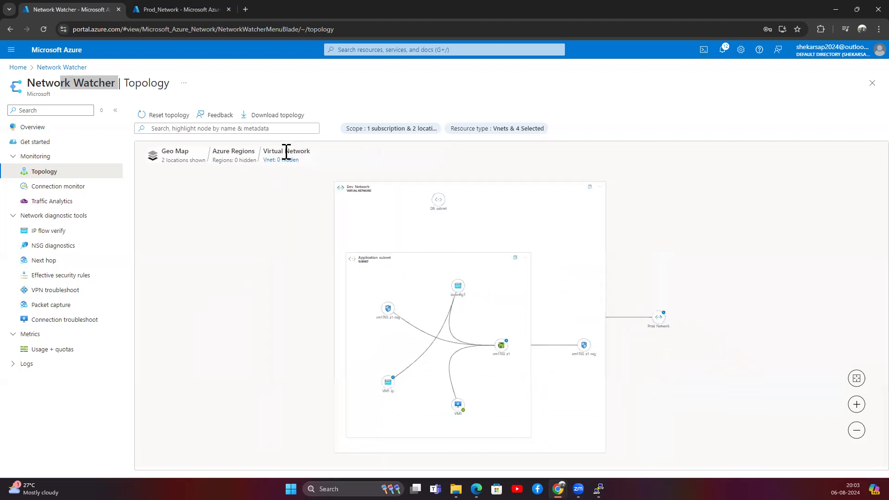
left_click(442, 204)
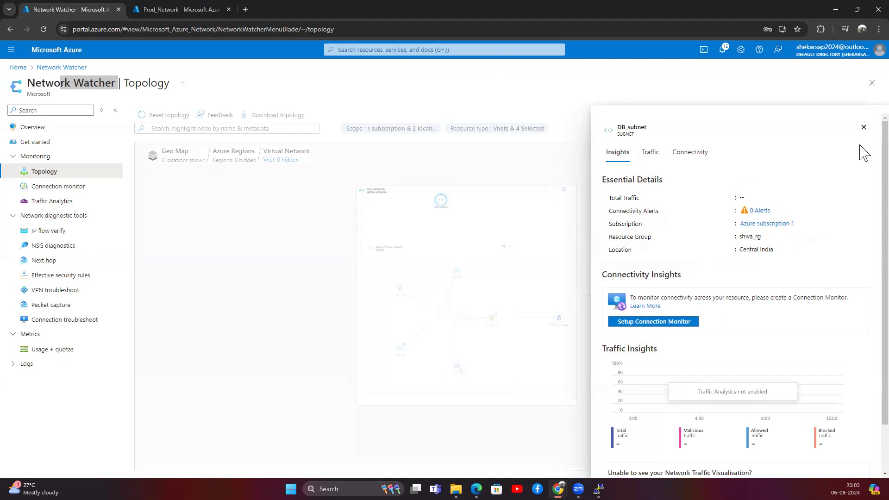
left_click(863, 127)
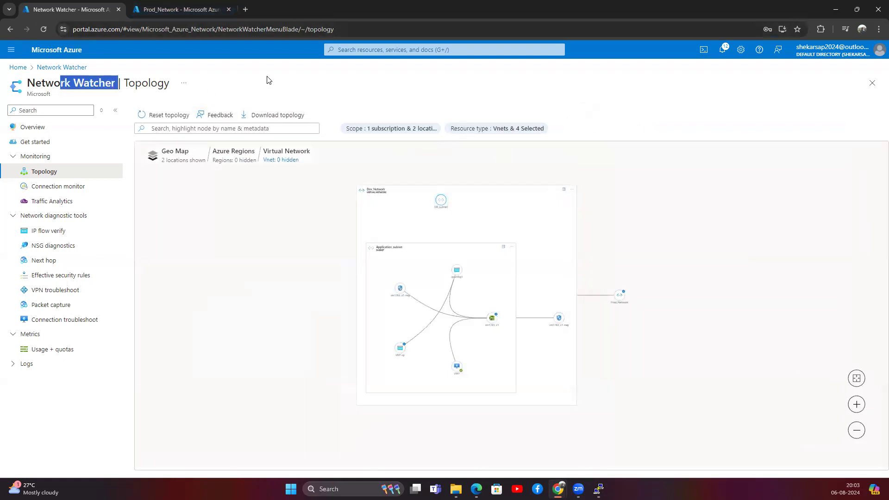
Bring up the VM1 terminal, then switch to the Azure Virtual Network diagram window.
mouse_move(599, 490)
left_click(566, 445)
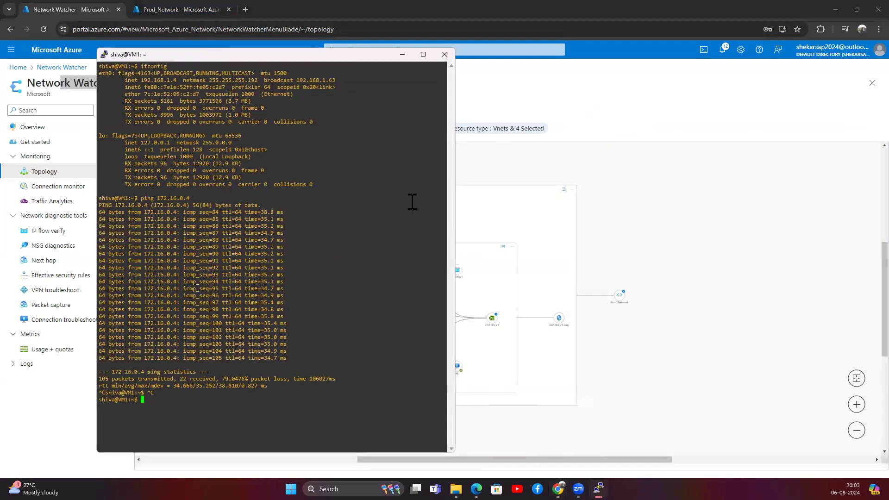
mouse_move(597, 489)
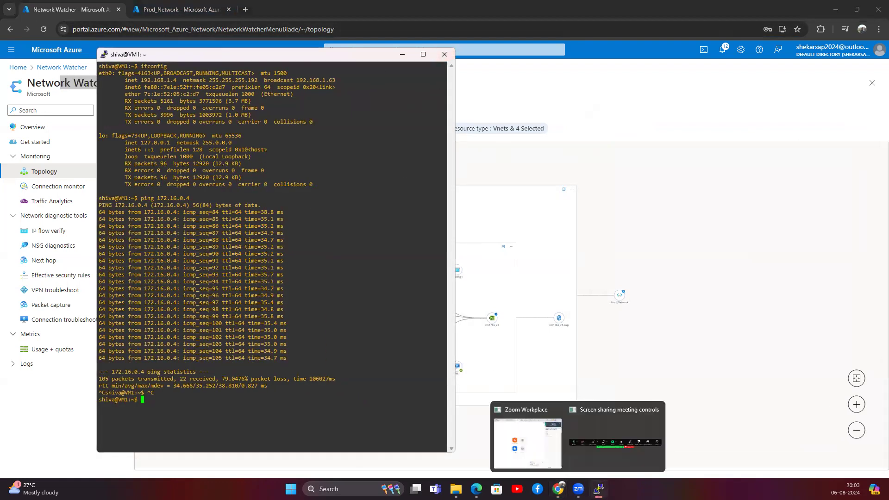
mouse_move(558, 490)
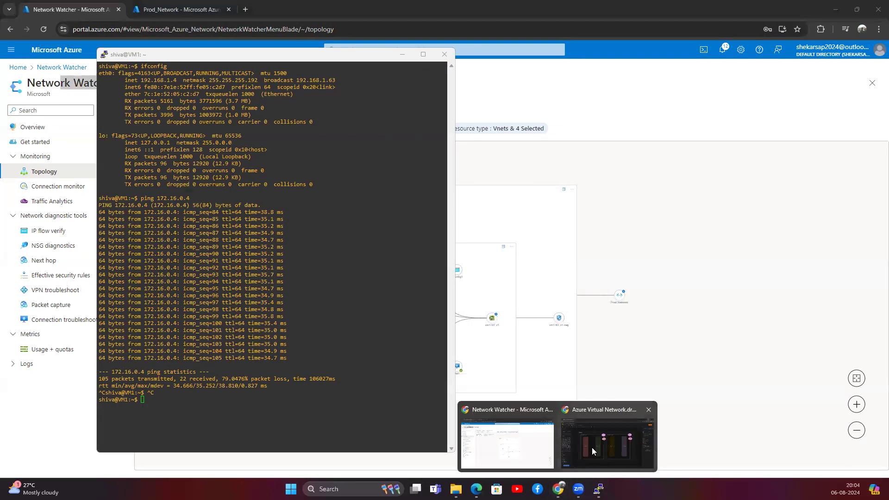
left_click(592, 447)
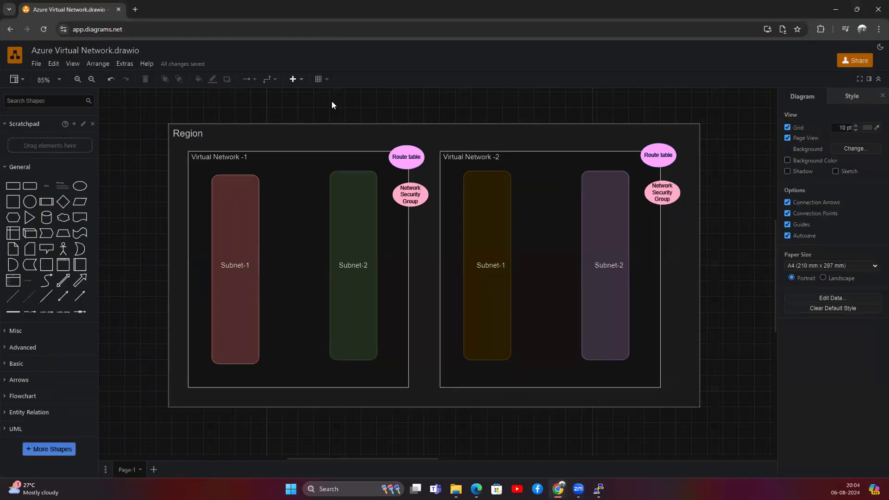
Select the Virtual Network -1, Region and Virtual Network -2 boxes, then start a Windows search.
left_click(387, 161)
left_click(171, 181)
scroll(171, 182, "down", 3)
left_click(449, 263)
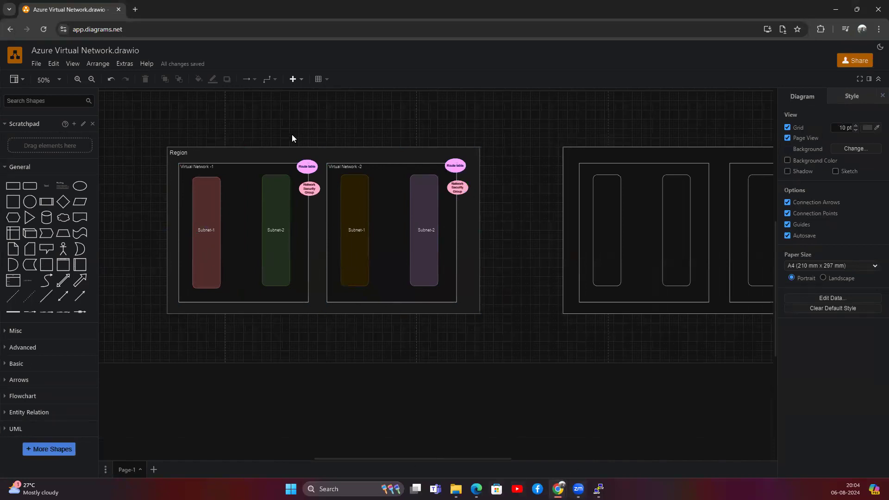
scroll(294, 322, "down", 3)
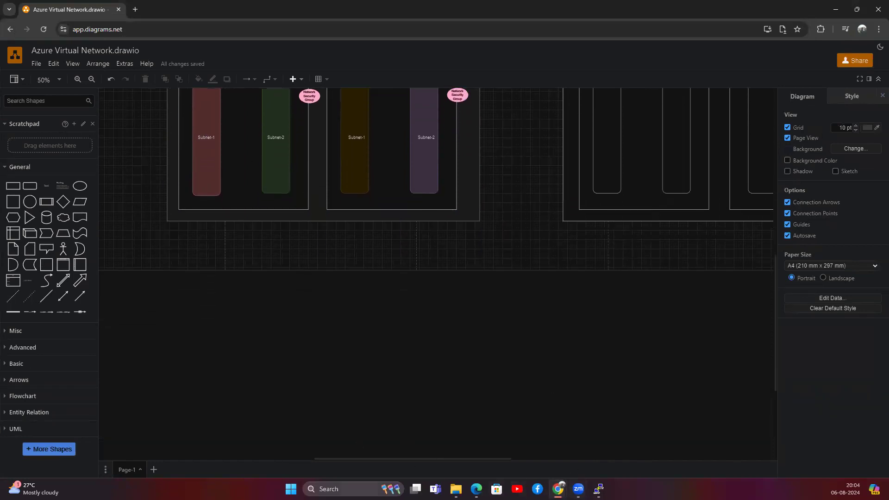
key("super")
Launch Paint and handwrite '1) VNET' with the pencil and brush.
type("paint")
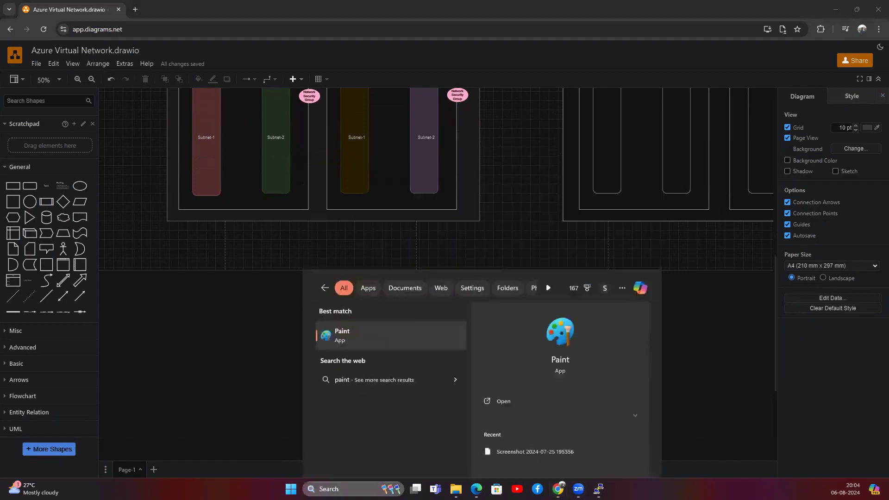
key("Return")
left_click(121, 41)
mouse_move(152, 125)
left_mouse_down()
mouse_move(153, 106)
mouse_move(150, 137)
left_mouse_up()
left_click(187, 46)
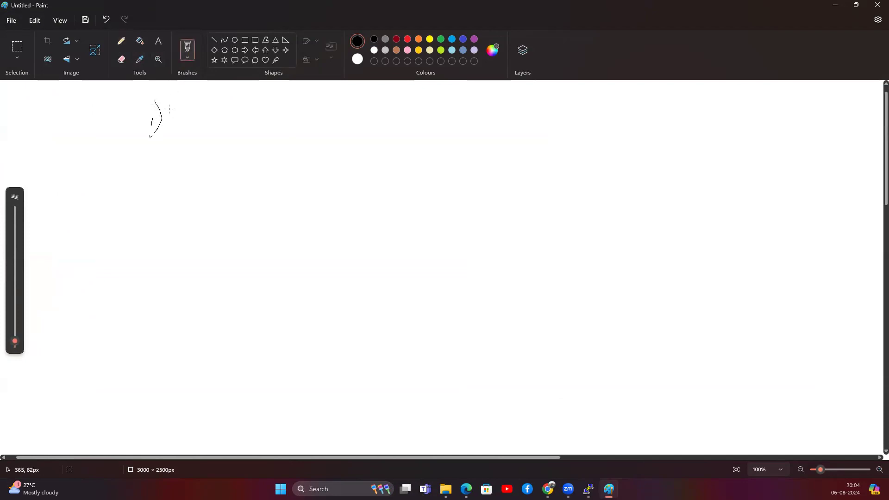
left_click_drag(169, 99, 181, 91)
left_click_drag(184, 125, 195, 99)
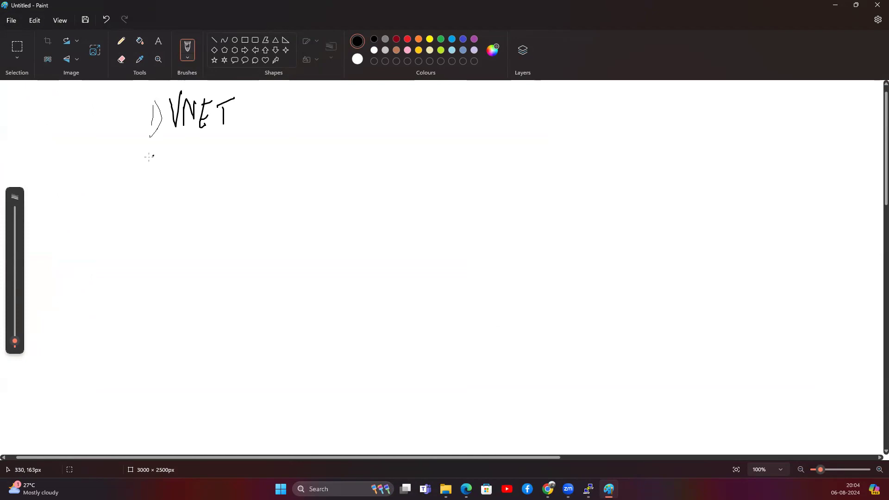
Write '2) Subnet' and start item '3)' below it.
left_click_drag(159, 149, 151, 175)
mouse_move(185, 136)
left_mouse_down()
mouse_move(182, 162)
mouse_move(221, 154)
mouse_move(254, 163)
mouse_move(281, 137)
left_mouse_up()
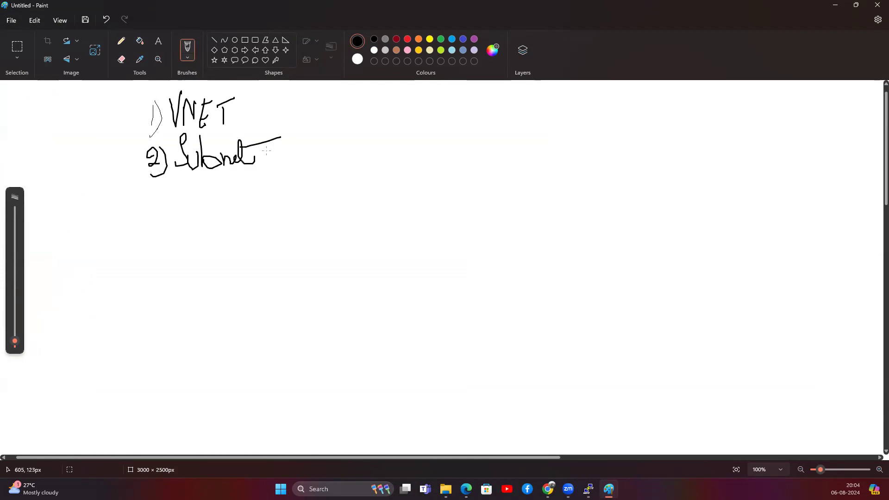
left_click_drag(152, 194, 152, 214)
mouse_move(174, 185)
left_mouse_down()
mouse_move(173, 218)
mouse_move(216, 190)
left_mouse_up()
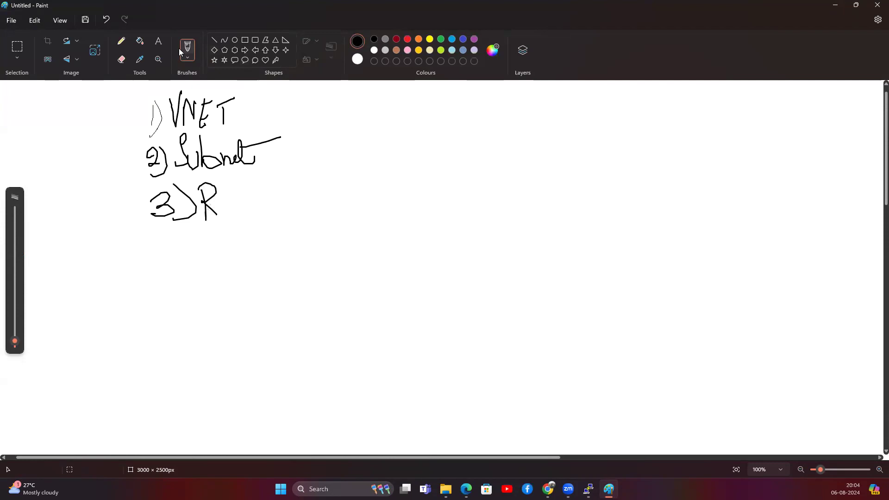
Erase the mistaken letter after '3)' and write 'NSG' with the pencil.
left_click(121, 59)
mouse_move(218, 192)
left_mouse_down()
mouse_move(208, 206)
mouse_move(204, 185)
left_mouse_up()
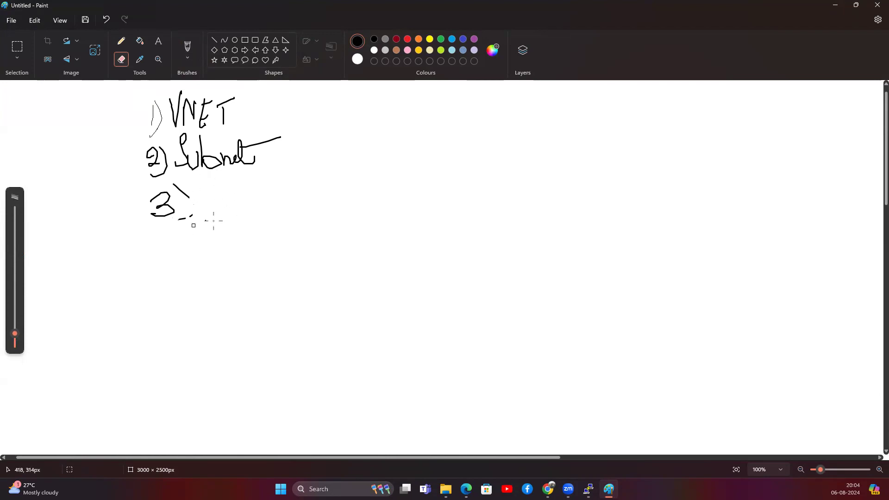
left_click(121, 41)
mouse_move(204, 186)
left_mouse_down()
mouse_move(202, 224)
mouse_move(219, 184)
mouse_move(225, 212)
left_mouse_up()
left_click_drag(251, 172, 243, 235)
Write '4) Peering —' with the brush below NSG.
left_click(187, 47)
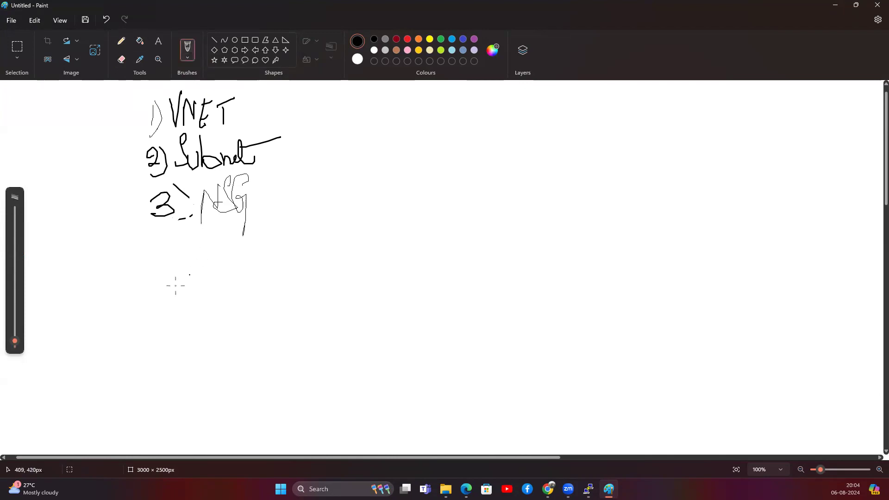
left_click_drag(162, 233, 177, 257)
left_click_drag(172, 242, 174, 282)
mouse_move(211, 236)
left_mouse_down()
mouse_move(210, 271)
mouse_move(236, 266)
left_mouse_up()
left_click_drag(238, 258, 251, 254)
left_click_drag(251, 249, 296, 289)
mouse_move(302, 257)
left_mouse_down()
mouse_move(333, 250)
mouse_move(343, 271)
left_mouse_up()
Finish item 4 with 'Remote [different Region]'.
mouse_move(340, 234)
left_mouse_down()
mouse_move(358, 256)
mouse_move(371, 256)
mouse_move(379, 237)
mouse_move(389, 254)
left_mouse_up()
mouse_move(400, 235)
left_mouse_down()
mouse_move(393, 250)
mouse_move(401, 234)
left_mouse_up()
mouse_move(401, 219)
left_mouse_down()
mouse_move(403, 257)
mouse_move(424, 251)
left_mouse_up()
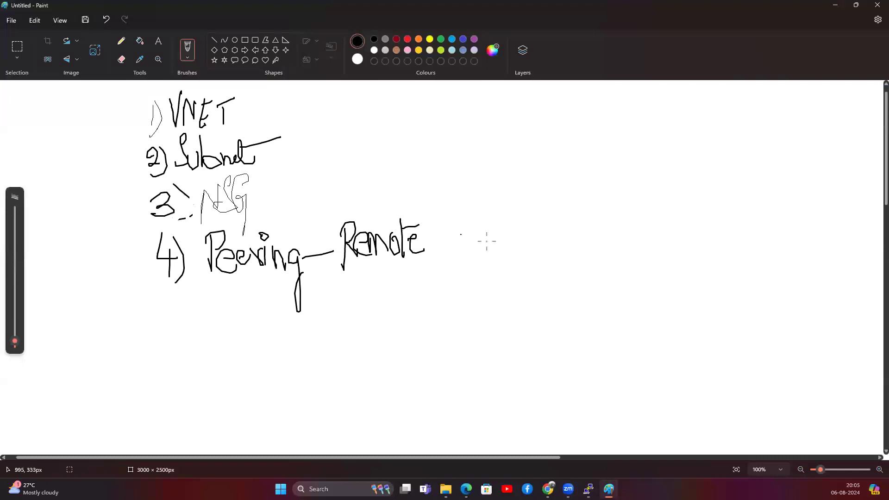
mouse_move(468, 209)
left_mouse_down()
mouse_move(446, 273)
mouse_move(481, 264)
left_mouse_up()
mouse_move(478, 219)
left_mouse_down()
mouse_move(482, 244)
mouse_move(489, 230)
mouse_move(505, 260)
mouse_move(514, 236)
left_mouse_up()
mouse_move(512, 217)
left_mouse_down()
mouse_move(517, 250)
mouse_move(536, 259)
mouse_move(549, 246)
mouse_move(558, 252)
mouse_move(572, 228)
mouse_move(582, 245)
mouse_move(589, 214)
mouse_move(610, 251)
mouse_move(622, 247)
mouse_move(628, 274)
mouse_move(642, 234)
mouse_move(665, 255)
left_mouse_up()
left_click_drag(658, 207, 649, 263)
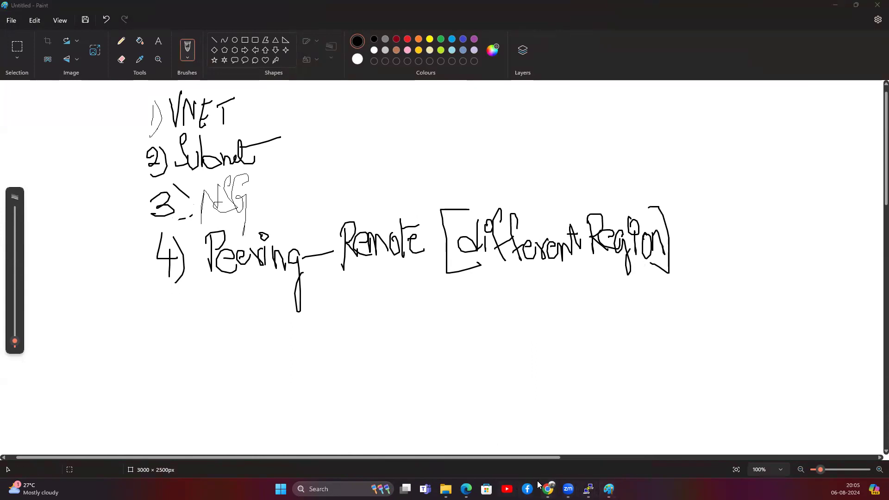
Close Prod_Network's subnets in the browser to list all virtual networks, then return to Paint.
mouse_move(548, 489)
left_click(497, 443)
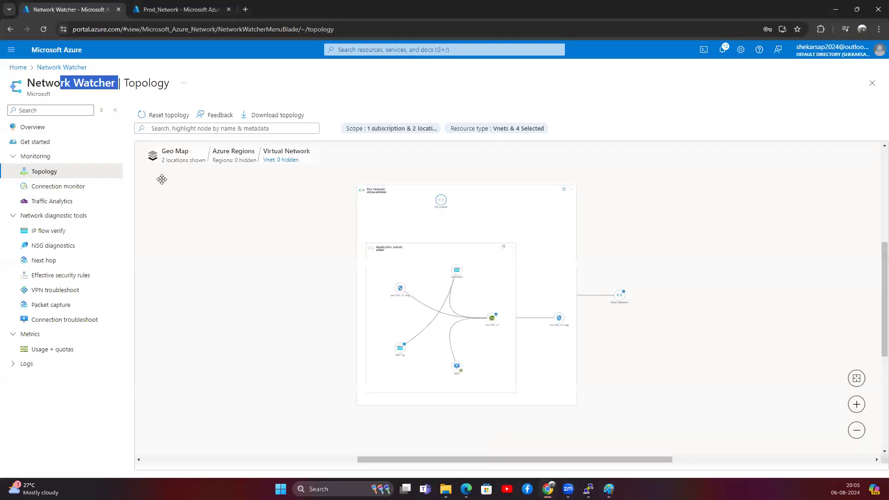
left_click(19, 68)
left_click(169, 8)
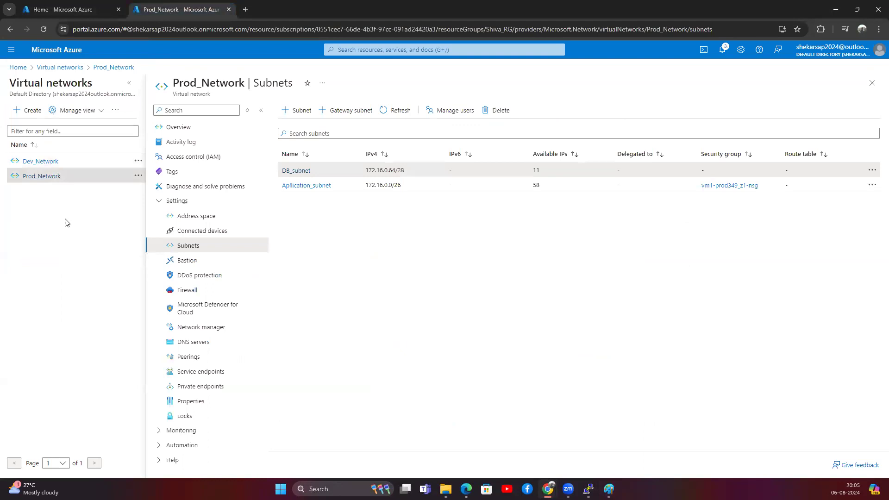
left_click(872, 83)
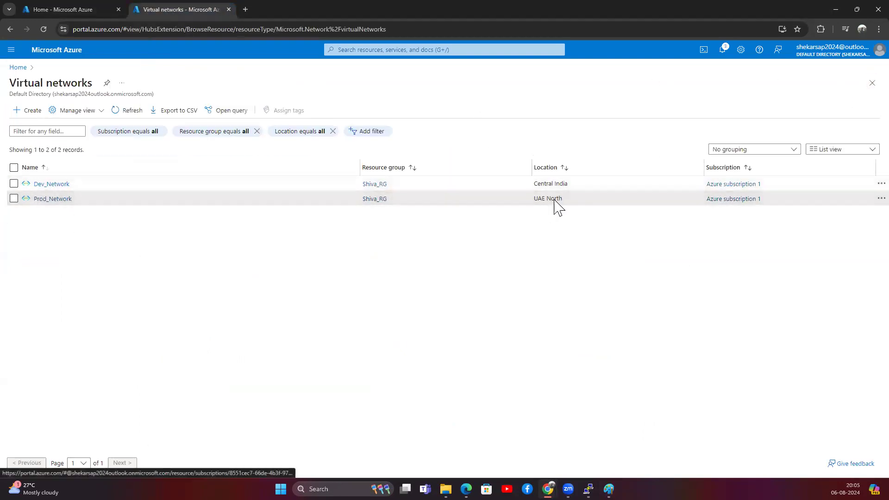
left_click(837, 4)
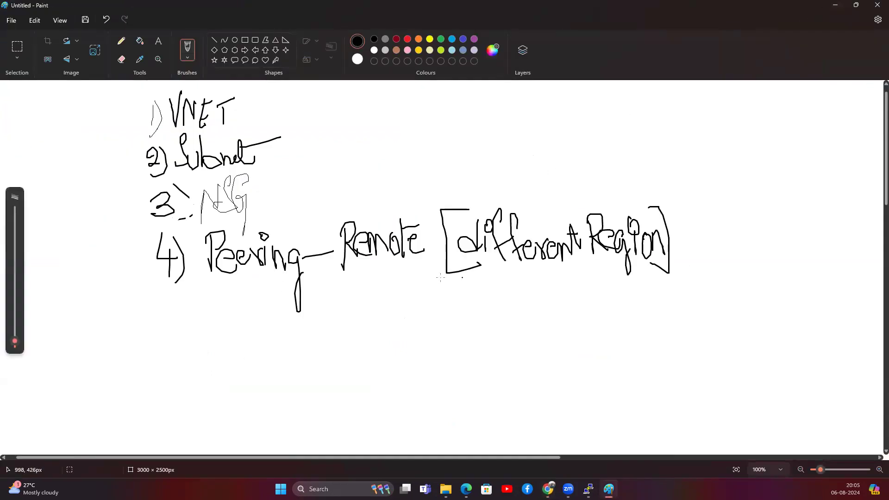
Write and underline 'Assessment', and underline 'Remote' in the peering note.
mouse_move(209, 315)
left_mouse_down()
mouse_move(219, 352)
mouse_move(252, 319)
mouse_move(302, 335)
mouse_move(343, 324)
left_mouse_up()
left_click_drag(203, 361, 352, 340)
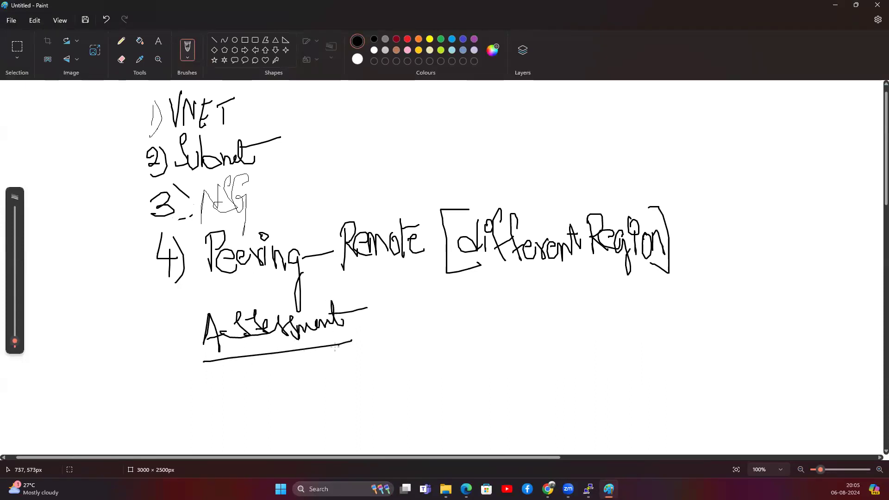
left_click_drag(353, 267, 528, 264)
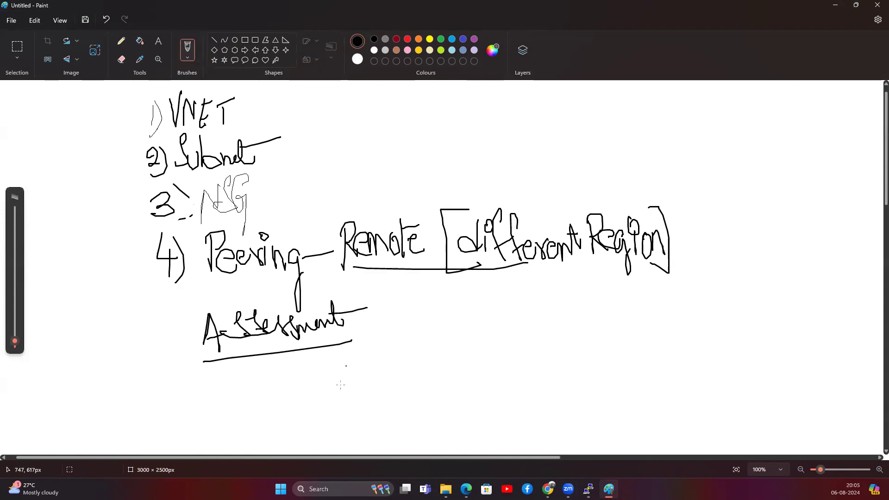
Write 'VNET-1, 2' with a brace and 'Same Region' beside it.
mouse_move(355, 354)
left_mouse_down()
mouse_move(364, 381)
mouse_move(368, 345)
left_mouse_up()
mouse_move(373, 382)
left_mouse_down()
mouse_move(389, 347)
mouse_move(408, 373)
left_mouse_up()
left_click_drag(392, 362, 419, 345)
left_click_drag(422, 343, 423, 371)
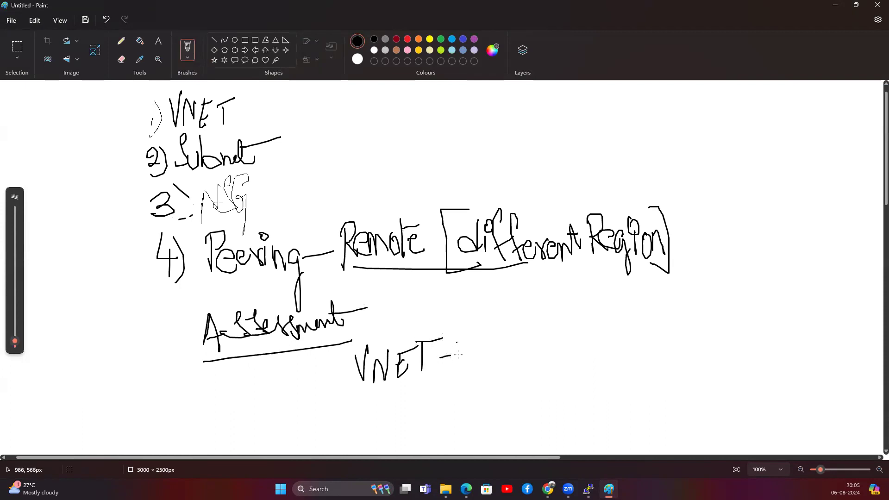
left_click_drag(470, 406, 476, 415)
left_click_drag(478, 348, 500, 412)
mouse_move(523, 359)
left_mouse_down()
mouse_move(512, 392)
mouse_move(548, 390)
mouse_move(585, 366)
mouse_move(601, 380)
left_mouse_up()
left_click(597, 344)
mouse_move(600, 344)
left_mouse_down()
mouse_move(615, 345)
mouse_move(618, 377)
mouse_move(637, 357)
mouse_move(634, 410)
left_mouse_up()
mouse_move(644, 361)
left_mouse_down()
mouse_move(645, 380)
mouse_move(660, 359)
left_mouse_up()
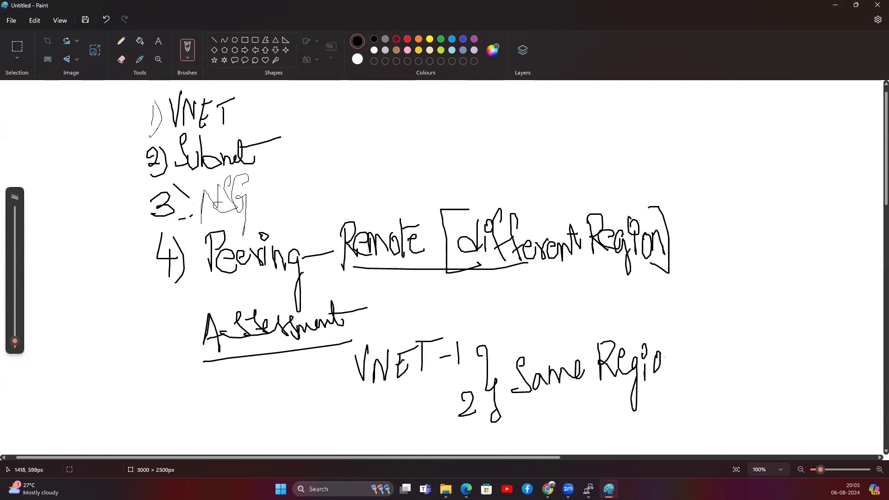
Draw a curly brace left of VNET-1 and label it 'Peering'.
left_click_drag(327, 373, 338, 429)
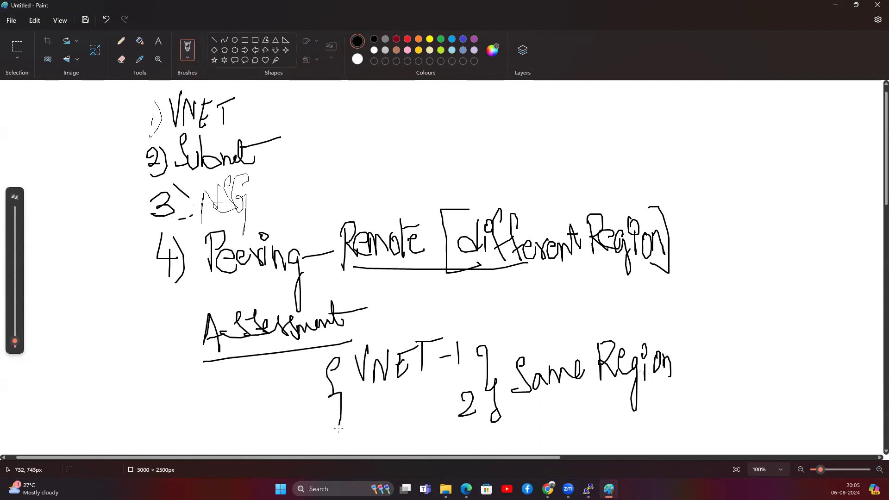
mouse_move(250, 397)
left_mouse_down()
mouse_move(253, 429)
mouse_move(253, 411)
mouse_move(296, 417)
left_mouse_up()
mouse_move(301, 401)
left_mouse_down()
mouse_move(301, 419)
mouse_move(321, 401)
left_mouse_up()
left_click_drag(322, 404, 318, 450)
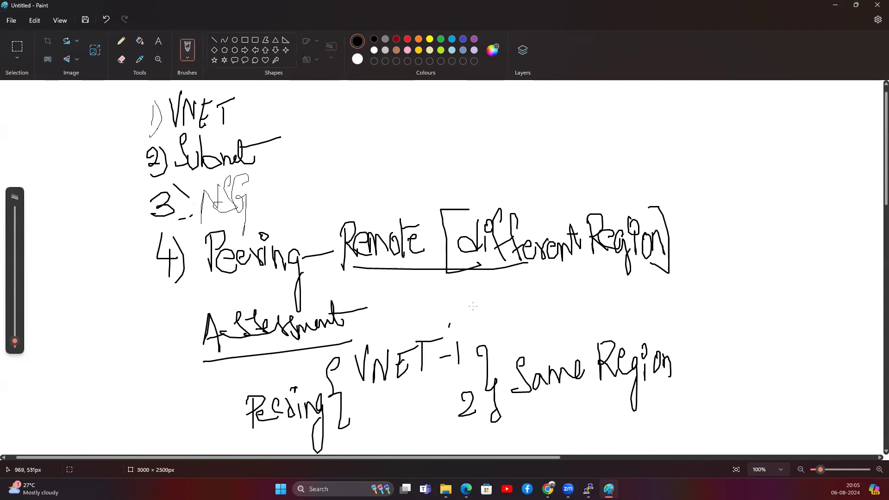
Sketch a ticked VM above VNET-1, an arrow to a second VM, and a curve linking them.
mouse_move(450, 327)
left_mouse_down()
mouse_move(473, 304)
mouse_move(527, 281)
mouse_move(532, 301)
left_mouse_up()
mouse_move(481, 408)
left_mouse_down()
mouse_move(513, 436)
mouse_move(504, 448)
left_mouse_up()
mouse_move(529, 421)
left_mouse_down()
mouse_move(546, 412)
mouse_move(565, 435)
left_mouse_up()
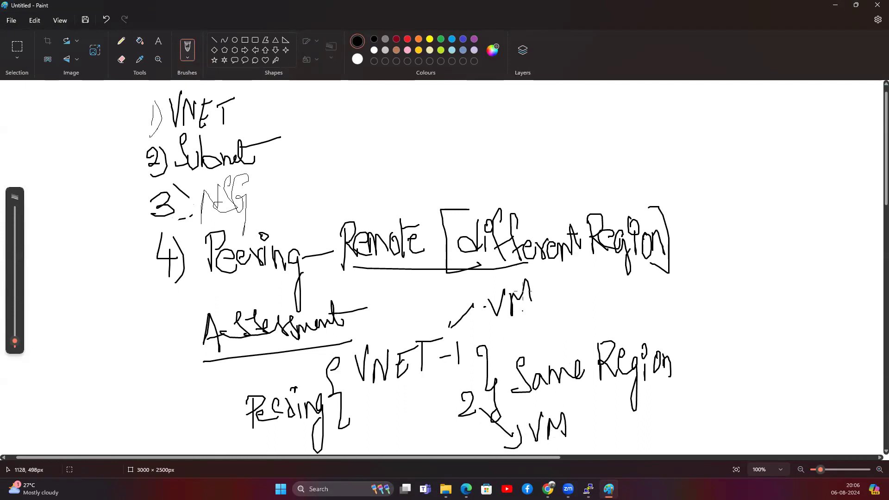
mouse_move(541, 285)
left_mouse_down()
mouse_move(672, 301)
mouse_move(640, 420)
mouse_move(579, 418)
left_mouse_up()
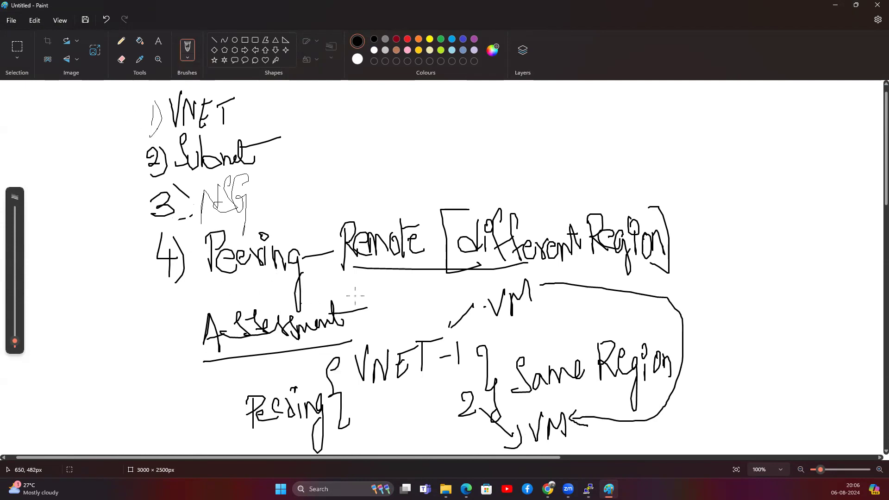
mouse_move(548, 489)
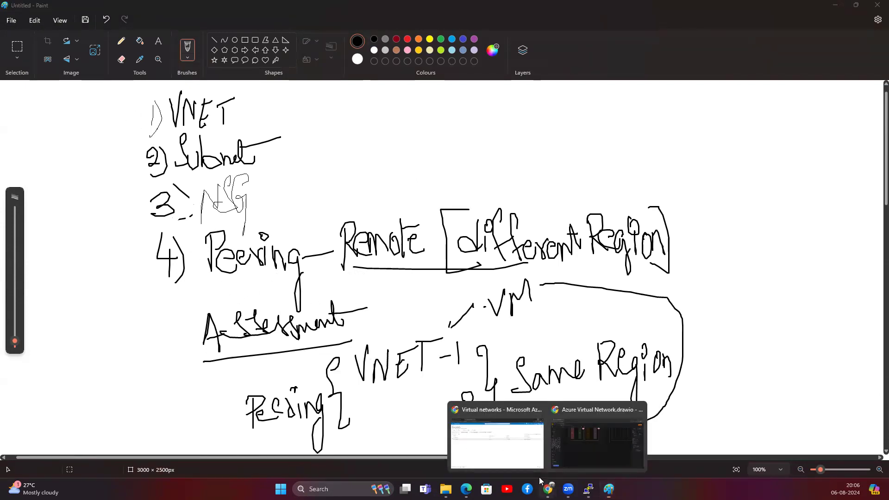
left_click(490, 451)
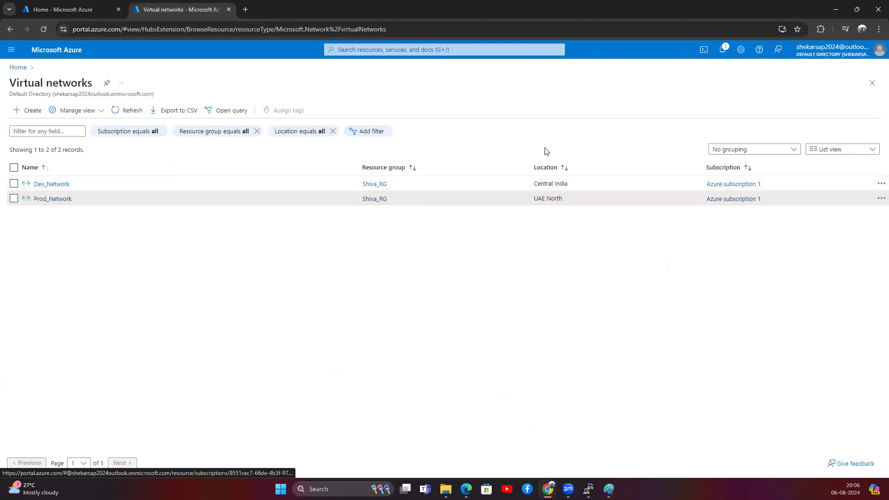
Highlight the Location column to confirm the networks' regions, then return to Paint.
mouse_move(534, 184)
left_mouse_down()
mouse_move(569, 192)
mouse_move(536, 199)
left_mouse_up()
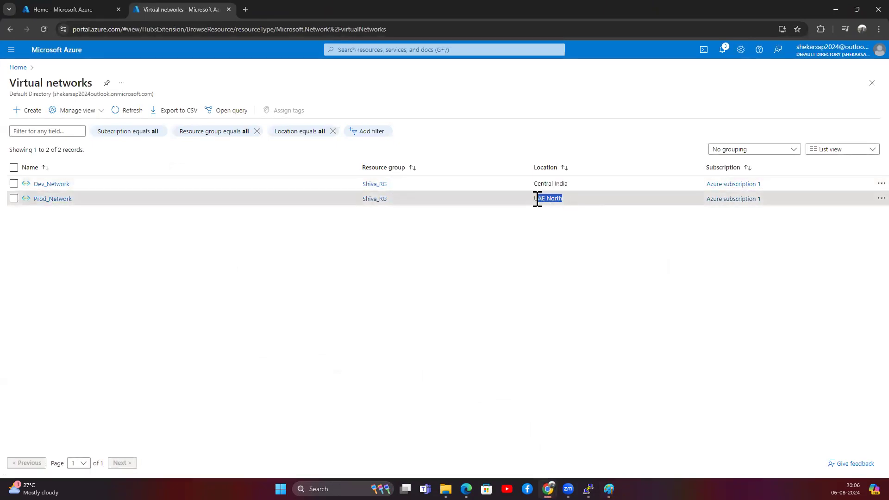
left_click(510, 240)
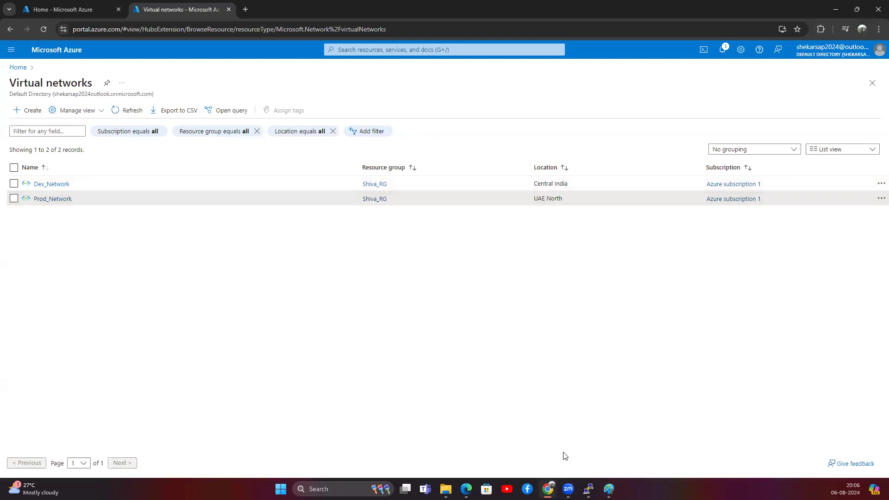
left_click(609, 489)
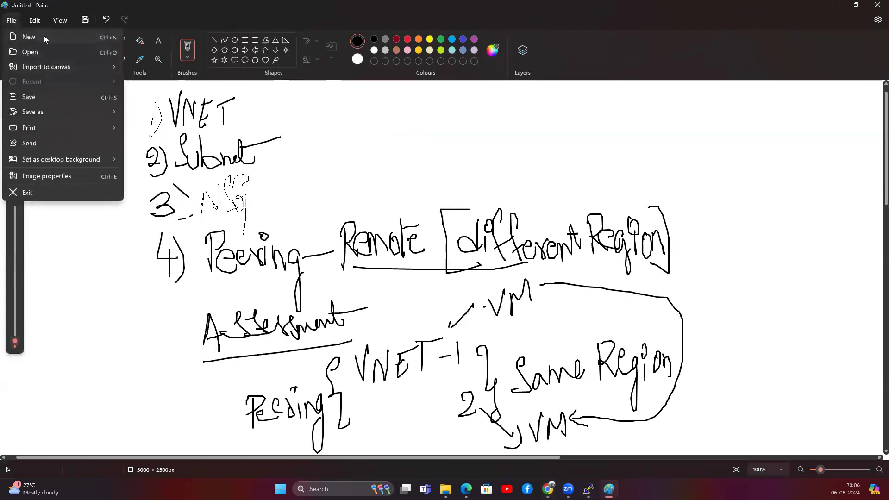
Start a new canvas without saving and write the underlined heading 'Region (Central India)'.
left_click(43, 36)
left_click(441, 276)
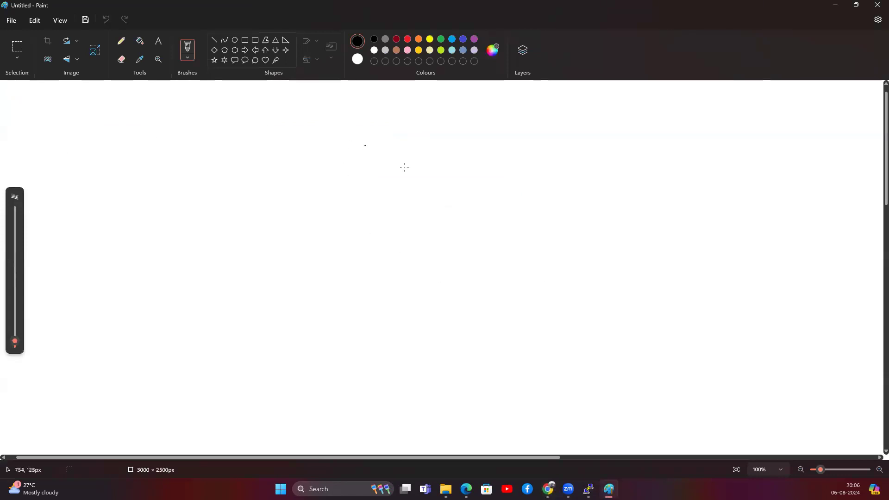
mouse_move(436, 119)
left_mouse_down()
mouse_move(441, 150)
mouse_move(441, 133)
mouse_move(455, 145)
mouse_move(476, 128)
mouse_move(482, 146)
mouse_move(498, 131)
mouse_move(526, 137)
left_mouse_up()
mouse_move(569, 108)
left_mouse_down()
mouse_move(547, 118)
mouse_move(570, 162)
mouse_move(578, 149)
mouse_move(596, 153)
mouse_move(621, 134)
mouse_move(629, 139)
left_mouse_up()
mouse_move(660, 114)
left_mouse_down()
mouse_move(659, 144)
mouse_move(670, 122)
mouse_move(667, 146)
left_mouse_up()
left_click_drag(666, 134, 684, 147)
mouse_move(693, 134)
left_mouse_down()
mouse_move(682, 145)
mouse_move(699, 128)
left_mouse_up()
left_click_drag(708, 124, 712, 141)
left_click_drag(705, 107, 707, 143)
left_click_drag(448, 171, 734, 161)
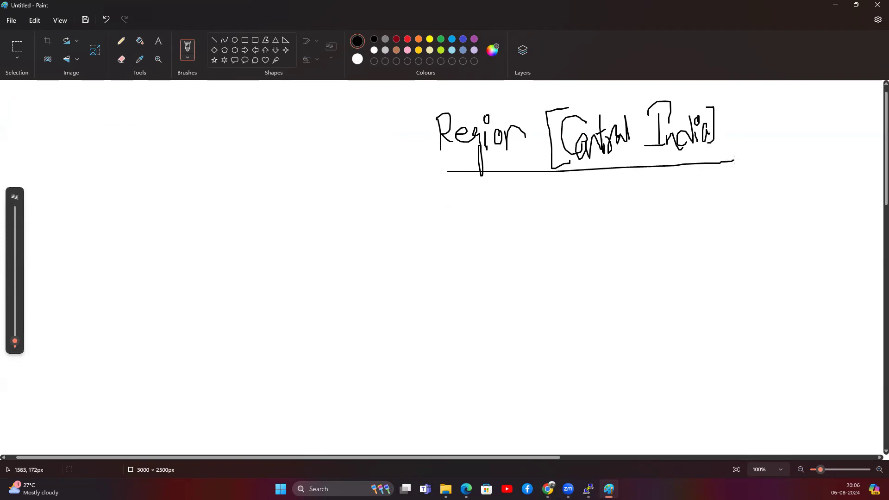
Draw connectors from the heading down to labelled VNET1 and VNET-2.
mouse_move(555, 184)
left_mouse_down()
mouse_move(558, 207)
mouse_move(345, 206)
mouse_move(342, 251)
mouse_move(357, 273)
mouse_move(361, 250)
left_mouse_up()
mouse_move(370, 246)
left_mouse_down()
mouse_move(379, 273)
mouse_move(392, 241)
left_mouse_up()
mouse_move(400, 249)
left_mouse_down()
mouse_move(398, 270)
mouse_move(408, 236)
left_mouse_up()
left_click_drag(413, 240, 414, 266)
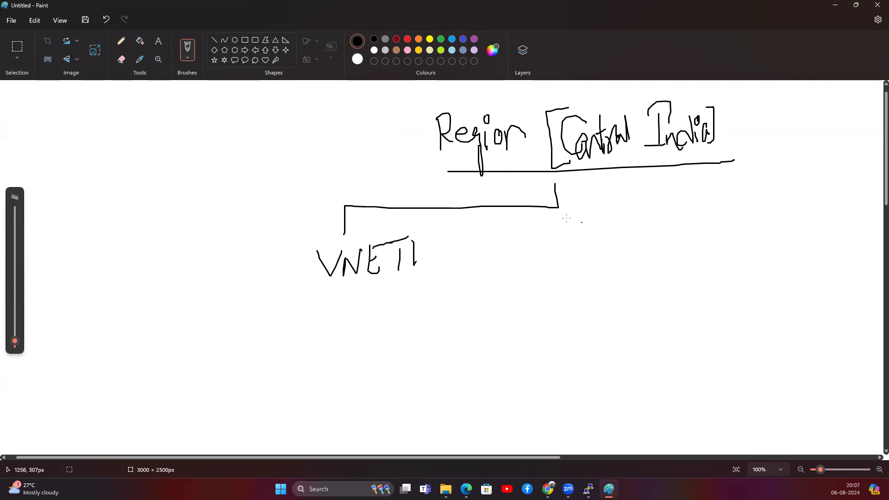
mouse_move(558, 207)
left_mouse_down()
mouse_move(653, 207)
mouse_move(766, 246)
mouse_move(755, 251)
mouse_move(765, 278)
mouse_move(768, 254)
left_mouse_up()
mouse_move(776, 253)
left_mouse_down()
mouse_move(782, 274)
mouse_move(793, 274)
mouse_move(807, 246)
left_mouse_up()
left_click_drag(802, 263, 823, 260)
left_click_drag(817, 242, 842, 270)
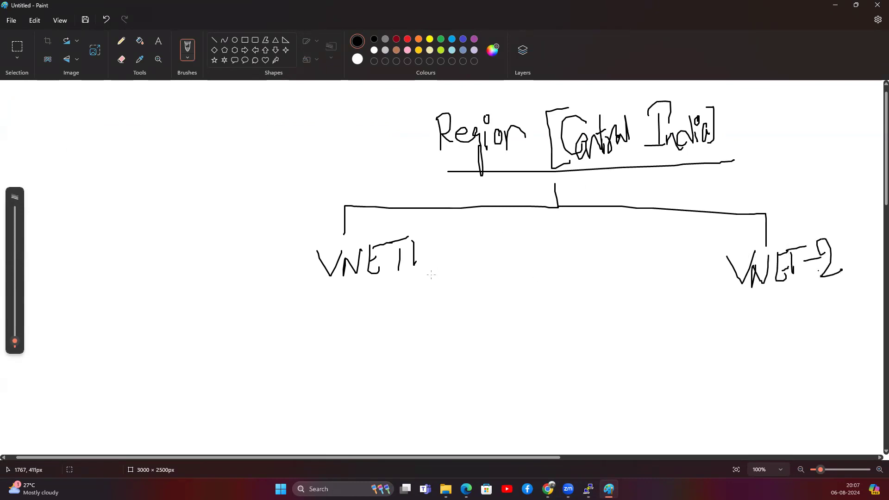
Add boxed VM1 under VNET1 with an arrow, and boxed VM2 under VNET-2.
left_click_drag(346, 330, 364, 330)
mouse_move(367, 363)
left_mouse_down()
mouse_move(370, 343)
mouse_move(390, 359)
left_mouse_up()
left_click_drag(404, 331, 402, 362)
mouse_move(368, 288)
left_mouse_down()
mouse_move(369, 321)
mouse_move(380, 304)
left_mouse_up()
left_click(533, 328)
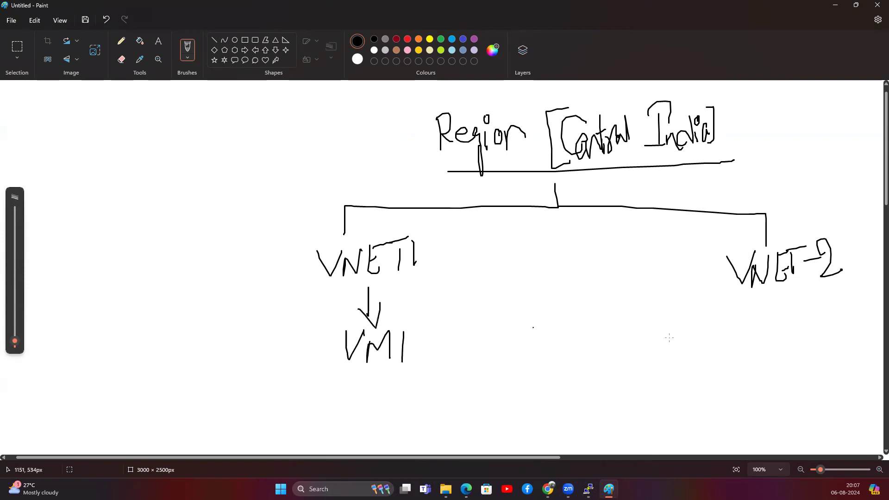
mouse_move(745, 323)
left_mouse_down()
mouse_move(752, 353)
mouse_move(758, 319)
left_mouse_up()
mouse_move(764, 324)
left_mouse_down()
mouse_move(763, 356)
mouse_move(778, 354)
left_mouse_up()
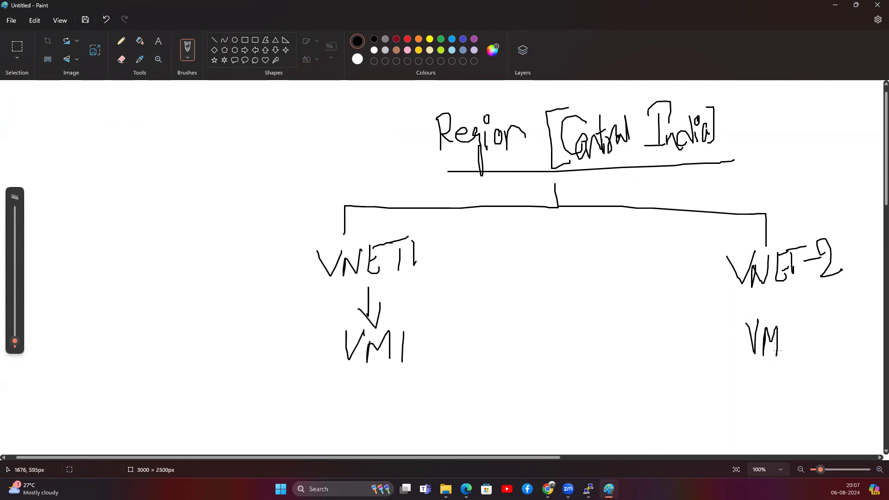
left_click_drag(793, 322, 810, 354)
mouse_move(726, 306)
left_mouse_down()
mouse_move(727, 350)
mouse_move(812, 369)
mouse_move(804, 293)
mouse_move(724, 305)
left_mouse_up()
mouse_move(339, 324)
left_mouse_down()
mouse_move(340, 372)
mouse_move(426, 344)
mouse_move(337, 323)
left_mouse_up()
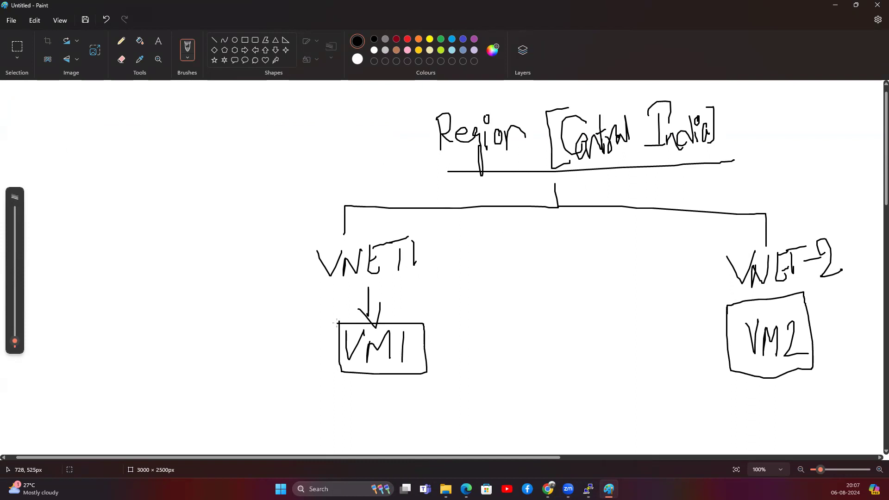
Draw a peering line between VNET1 and VNET-2 and ticked lines linking VM1 and VM2.
mouse_move(446, 252)
left_mouse_down()
mouse_move(699, 257)
mouse_move(685, 281)
left_mouse_up()
left_click_drag(456, 240, 460, 265)
mouse_move(383, 388)
left_mouse_down()
mouse_move(510, 404)
mouse_move(696, 402)
mouse_move(753, 396)
mouse_move(750, 387)
left_mouse_up()
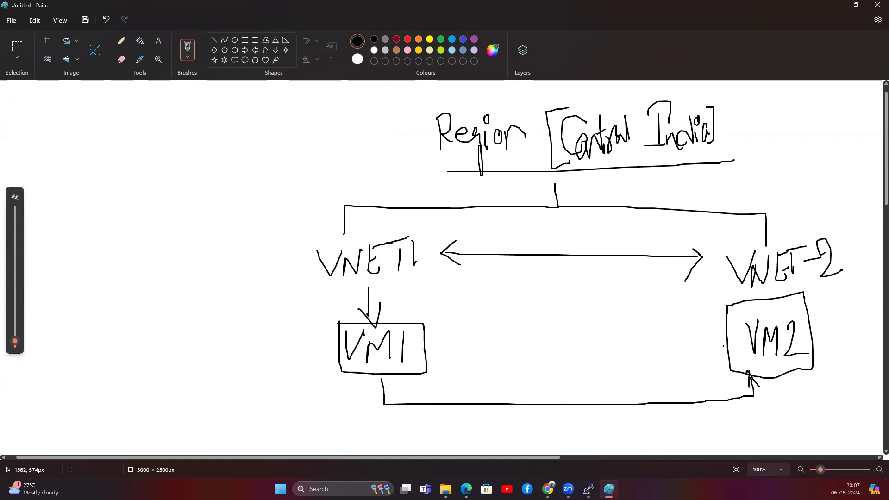
mouse_move(718, 338)
left_mouse_down()
mouse_move(441, 340)
mouse_move(453, 347)
left_mouse_up()
left_click_drag(523, 326, 564, 304)
left_click_drag(534, 390, 571, 366)
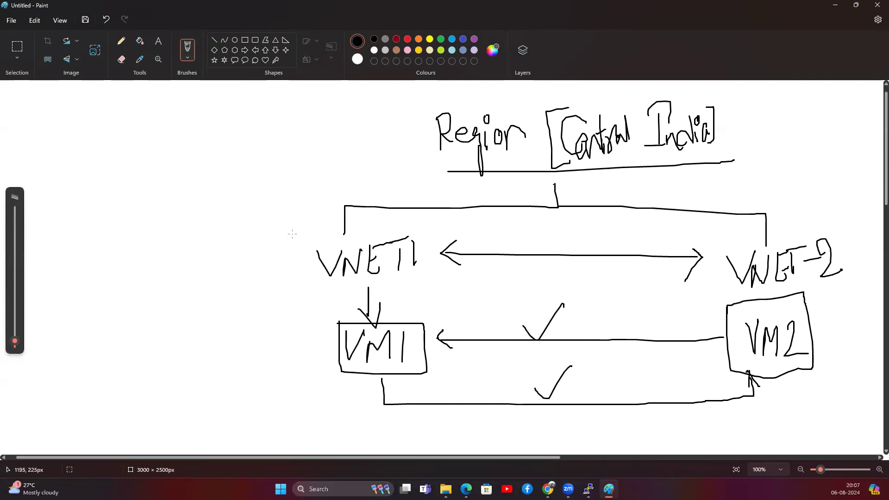
Start a topic list on the left with VNET, subnet and NSG.
left_click_drag(114, 145, 138, 131)
mouse_move(144, 169)
left_mouse_down()
mouse_move(160, 145)
mouse_move(168, 157)
mouse_move(184, 135)
mouse_move(189, 167)
left_mouse_up()
left_click_drag(183, 138, 204, 130)
mouse_move(150, 187)
left_mouse_down()
mouse_move(148, 204)
mouse_move(155, 202)
left_mouse_up()
mouse_move(155, 188)
left_mouse_down()
mouse_move(161, 204)
mouse_move(200, 194)
left_mouse_up()
left_click_drag(201, 162, 204, 201)
left_click_drag(193, 177, 213, 172)
mouse_move(143, 249)
left_mouse_down()
mouse_move(158, 216)
mouse_move(165, 245)
mouse_move(194, 207)
mouse_move(192, 254)
mouse_move(166, 264)
left_mouse_up()
Add VM to the topic list, bracket the list, and write 'NAT Internet' below.
mouse_move(174, 294)
left_mouse_down()
mouse_move(193, 262)
mouse_move(195, 291)
mouse_move(153, 347)
mouse_move(162, 315)
mouse_move(183, 335)
mouse_move(200, 325)
mouse_move(207, 338)
mouse_move(209, 308)
mouse_move(212, 334)
mouse_move(231, 320)
mouse_move(237, 362)
left_mouse_up()
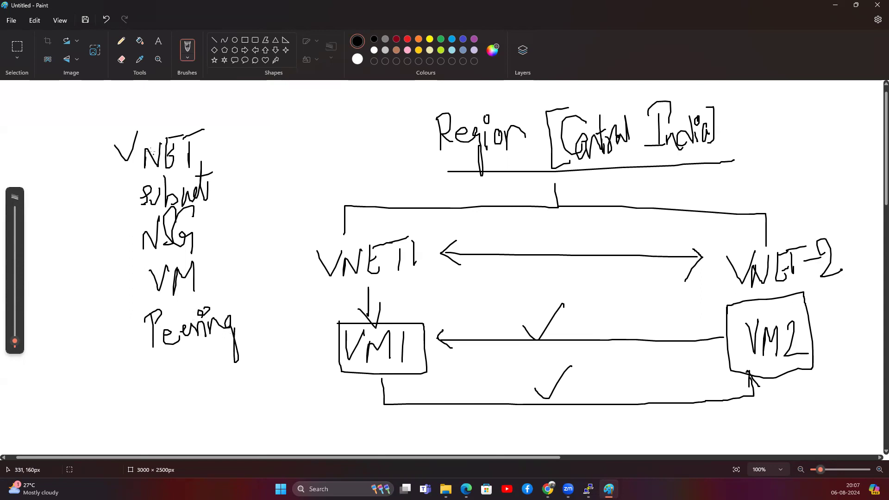
mouse_move(105, 141)
left_mouse_down()
mouse_move(112, 217)
mouse_move(103, 333)
mouse_move(127, 343)
left_mouse_up()
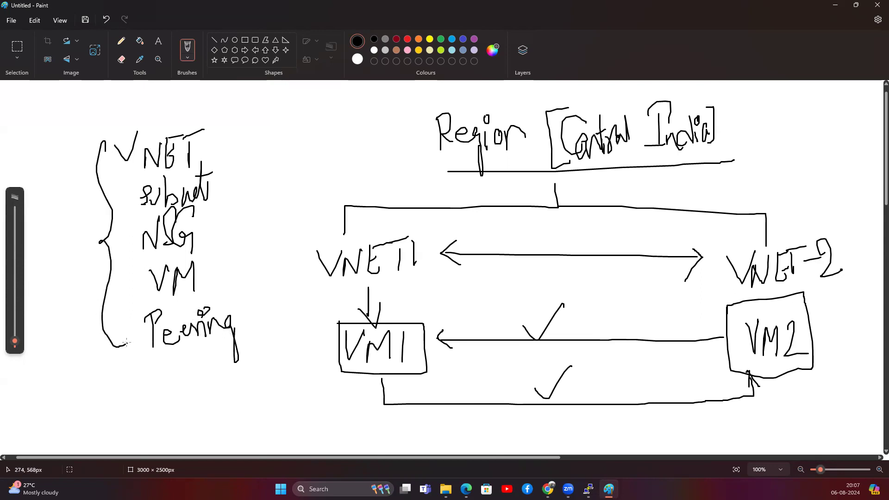
mouse_move(171, 374)
left_mouse_down()
mouse_move(192, 398)
mouse_move(203, 368)
mouse_move(213, 400)
mouse_move(227, 386)
left_mouse_up()
left_click_drag(194, 418, 195, 443)
mouse_move(185, 429)
left_mouse_down()
mouse_move(190, 416)
mouse_move(214, 410)
left_mouse_up()
mouse_move(185, 445)
left_mouse_down()
mouse_move(235, 441)
mouse_move(240, 431)
left_mouse_up()
mouse_move(238, 443)
left_mouse_down()
mouse_move(252, 401)
mouse_move(258, 433)
mouse_move(276, 423)
left_mouse_up()
mouse_move(279, 391)
left_mouse_down()
mouse_move(279, 427)
mouse_move(285, 413)
left_mouse_up()
left_click_drag(279, 409, 291, 405)
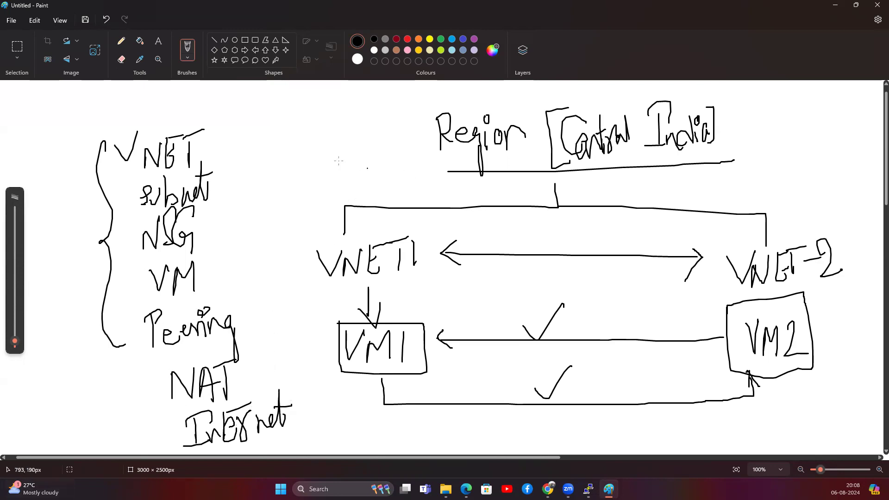
Write 'Service Private' left of the Region heading.
left_click_drag(284, 136, 304, 134)
left_click_drag(309, 126, 297, 156)
left_click_drag(317, 140, 334, 134)
left_click_drag(333, 133, 356, 151)
left_click_drag(360, 135, 361, 151)
mouse_move(358, 119)
left_mouse_down()
mouse_move(380, 146)
mouse_move(396, 141)
left_mouse_up()
left_click_drag(305, 180, 306, 202)
mouse_move(305, 180)
left_mouse_down()
mouse_move(317, 177)
mouse_move(342, 204)
mouse_move(350, 179)
mouse_move(391, 193)
left_mouse_up()
mouse_move(389, 157)
left_mouse_down()
mouse_move(392, 191)
mouse_move(406, 196)
left_mouse_up()
Circle the 'Service Private' and 'NAT Internet' notes.
mouse_move(406, 122)
left_mouse_down()
mouse_move(284, 122)
mouse_move(319, 206)
mouse_move(429, 158)
mouse_move(388, 125)
left_mouse_up()
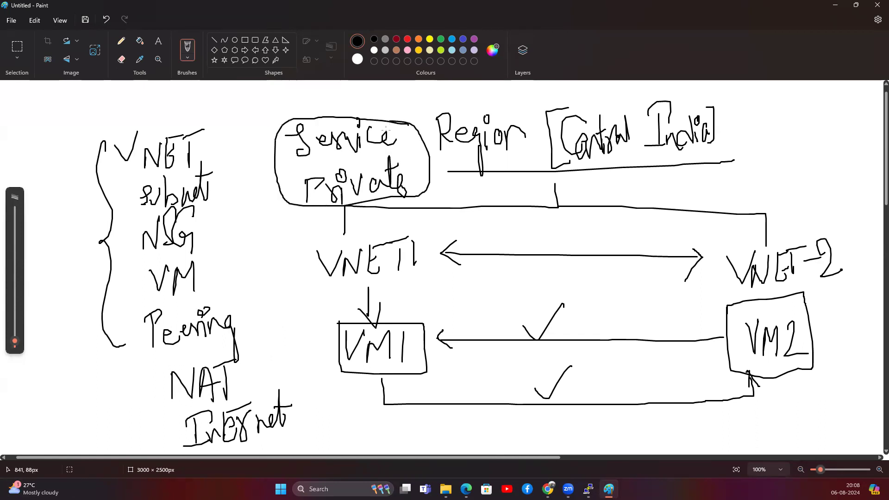
mouse_move(261, 350)
left_mouse_down()
mouse_move(215, 348)
mouse_move(157, 407)
mouse_move(187, 445)
mouse_move(315, 397)
mouse_move(252, 344)
left_mouse_up()
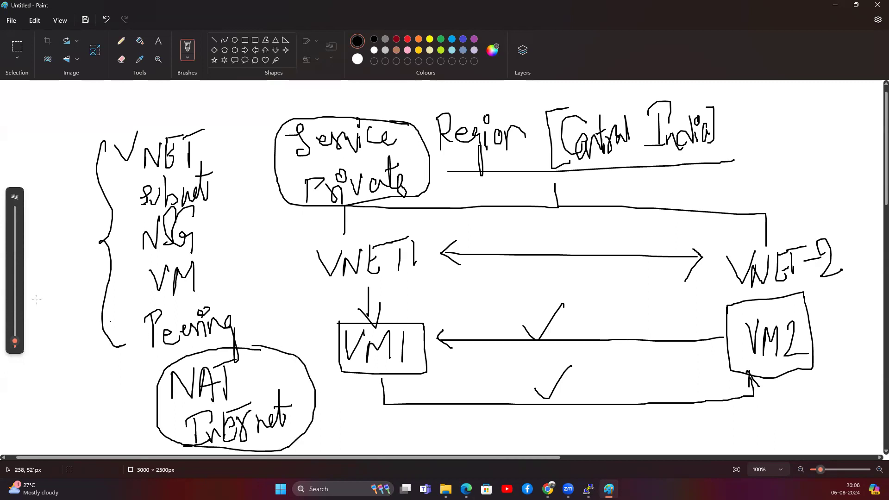
key("alt+Tab")
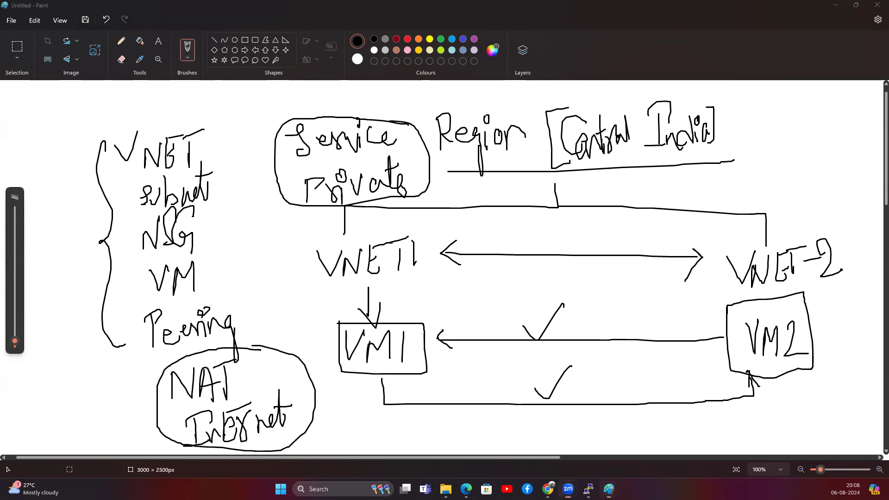